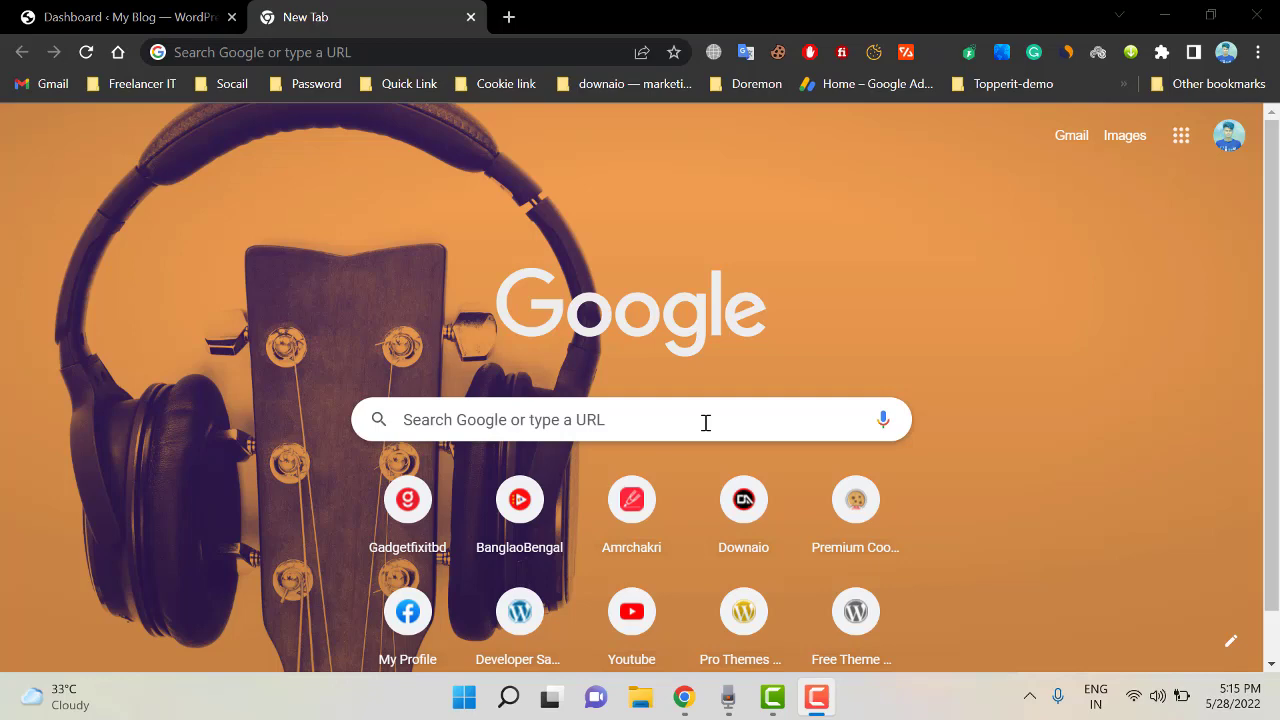
Switch to the WordPress dashboard and look over its welcome panel, activity and news widgets
left_click(171, 14)
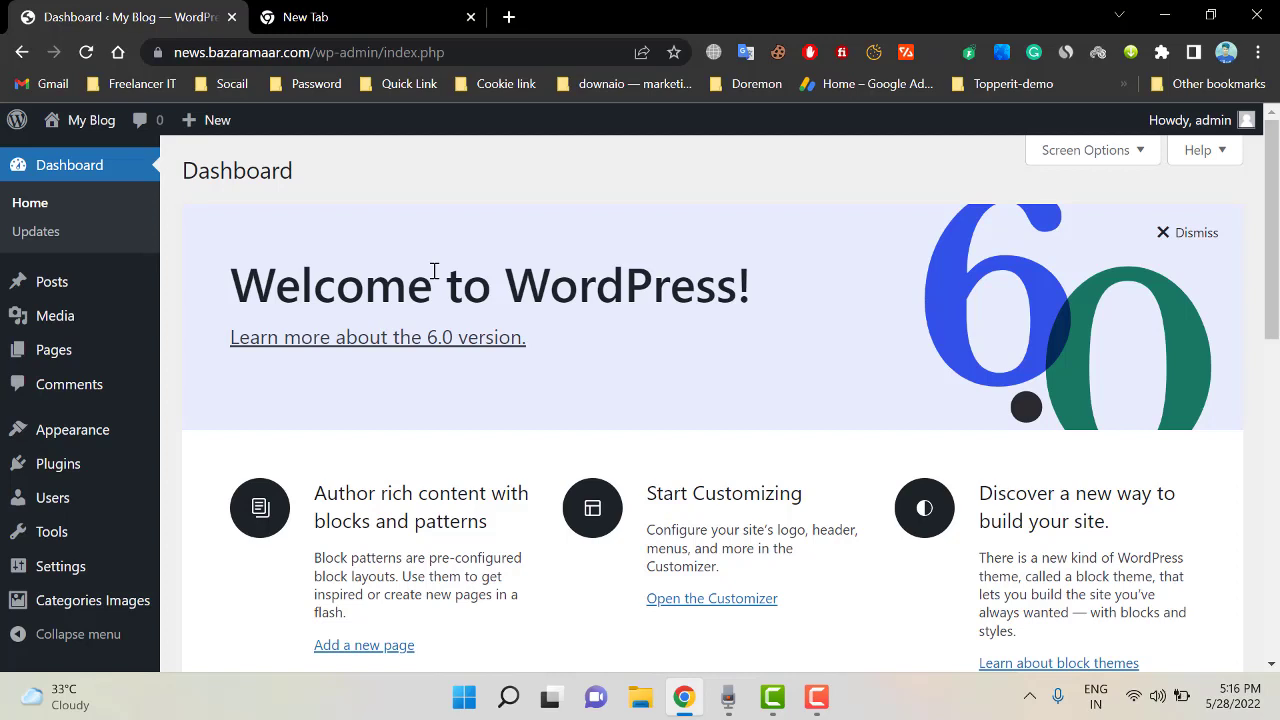
triple_click(506, 284)
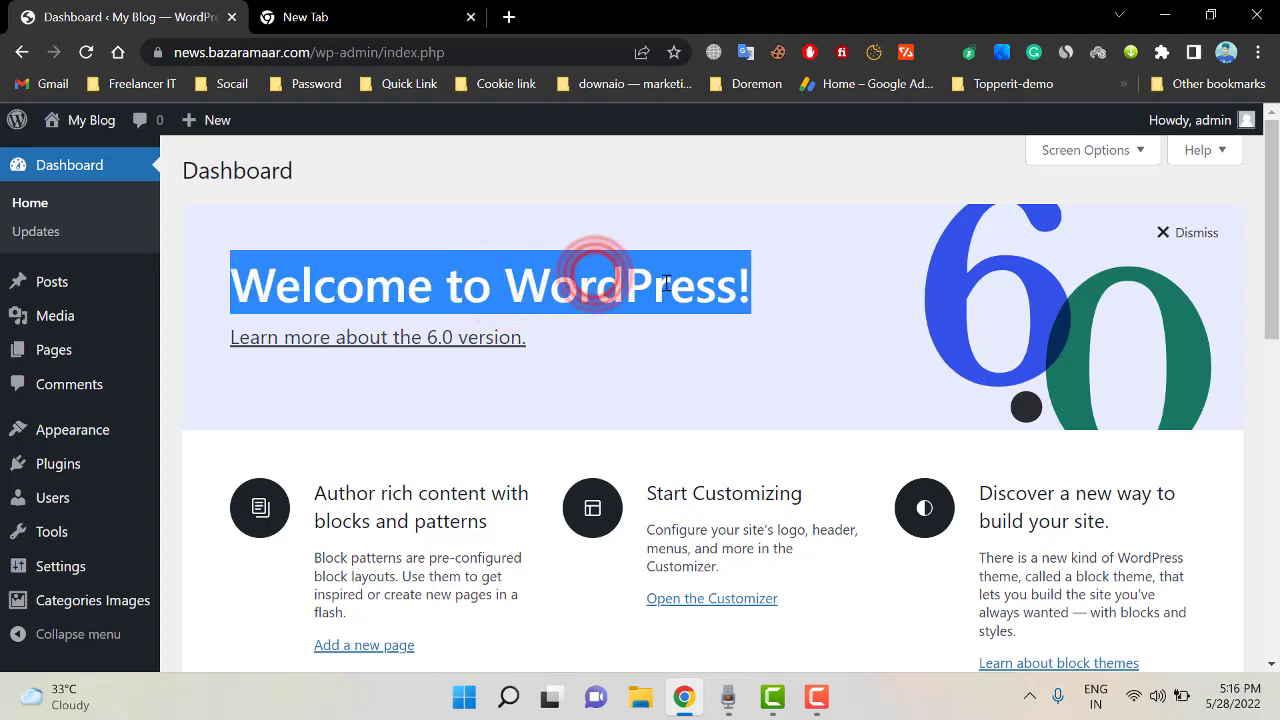
left_click(395, 266)
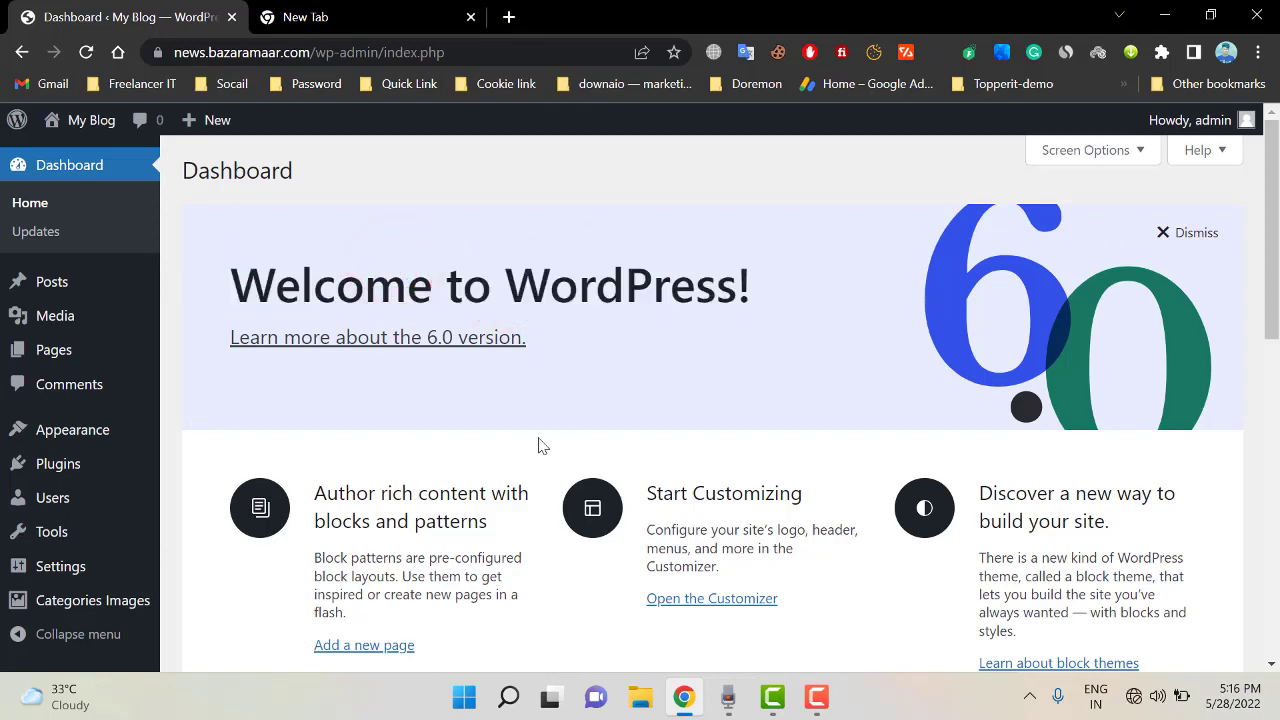
scroll(540, 443, "down", 1)
scroll(95, 432, "down", 8)
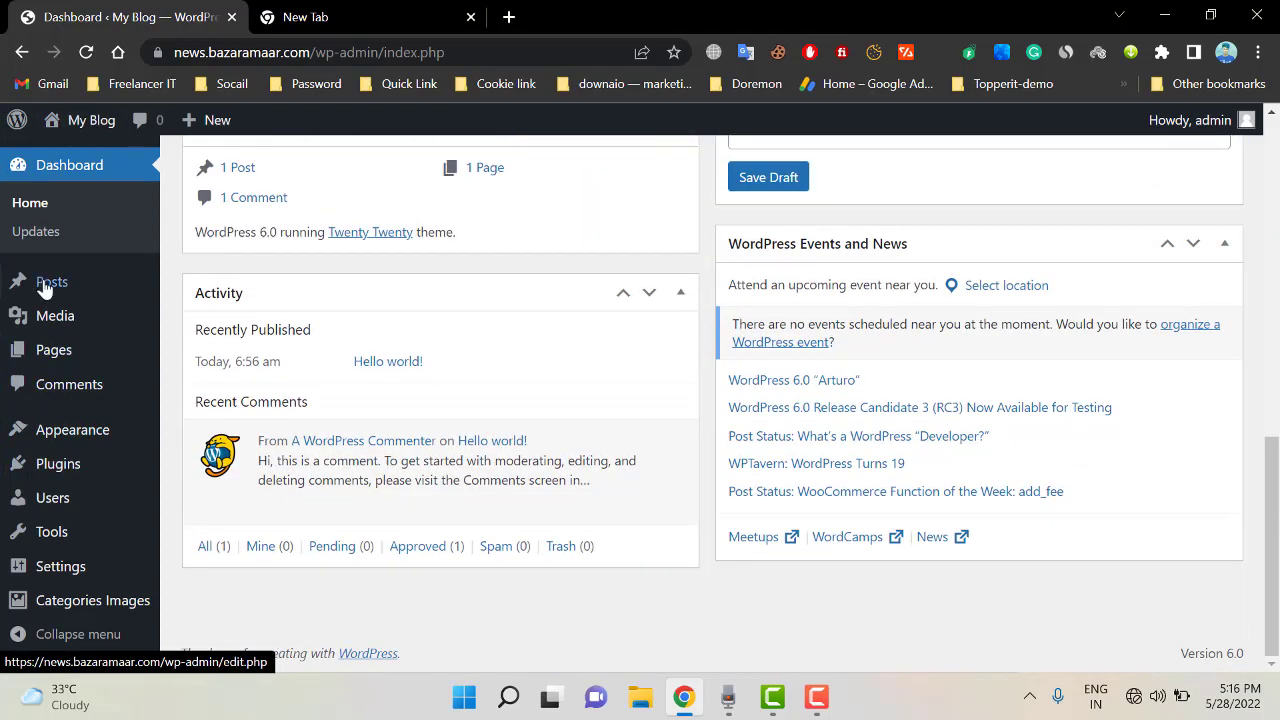
scroll(278, 455, "up", 4)
scroll(278, 455, "down", 4)
Open the Themes page under Appearance and review the installed themes
mouse_move(80, 434)
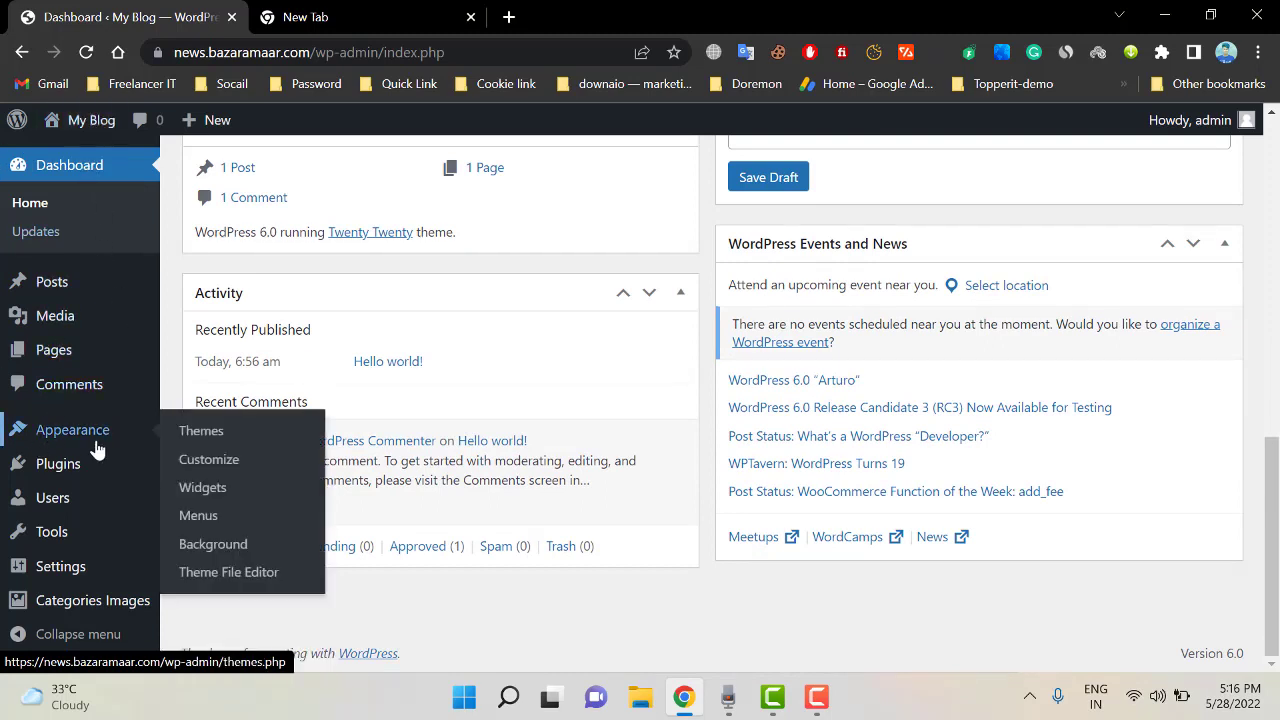
left_click(209, 440)
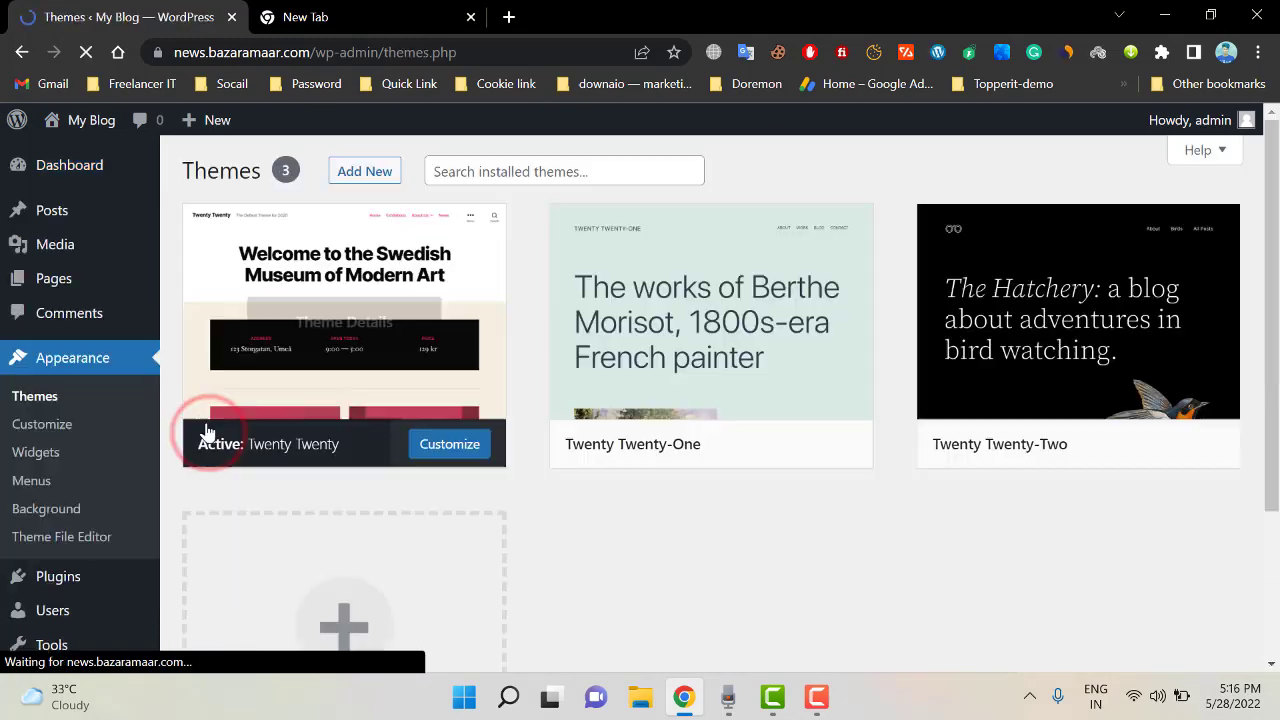
scroll(603, 527, "down", 2)
scroll(603, 527, "up", 2)
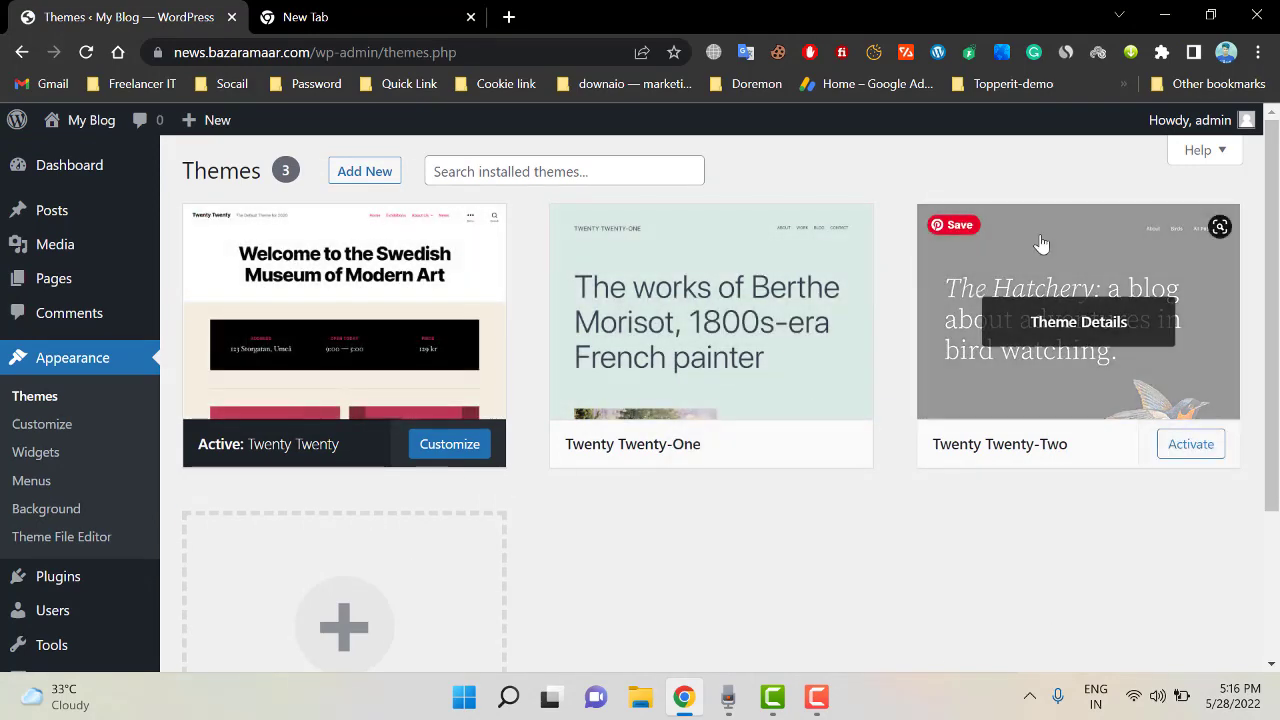
scroll(1270, 222, "down", 2)
left_click_drag(1272, 222, 1274, 250)
scroll(226, 380, "up", 1)
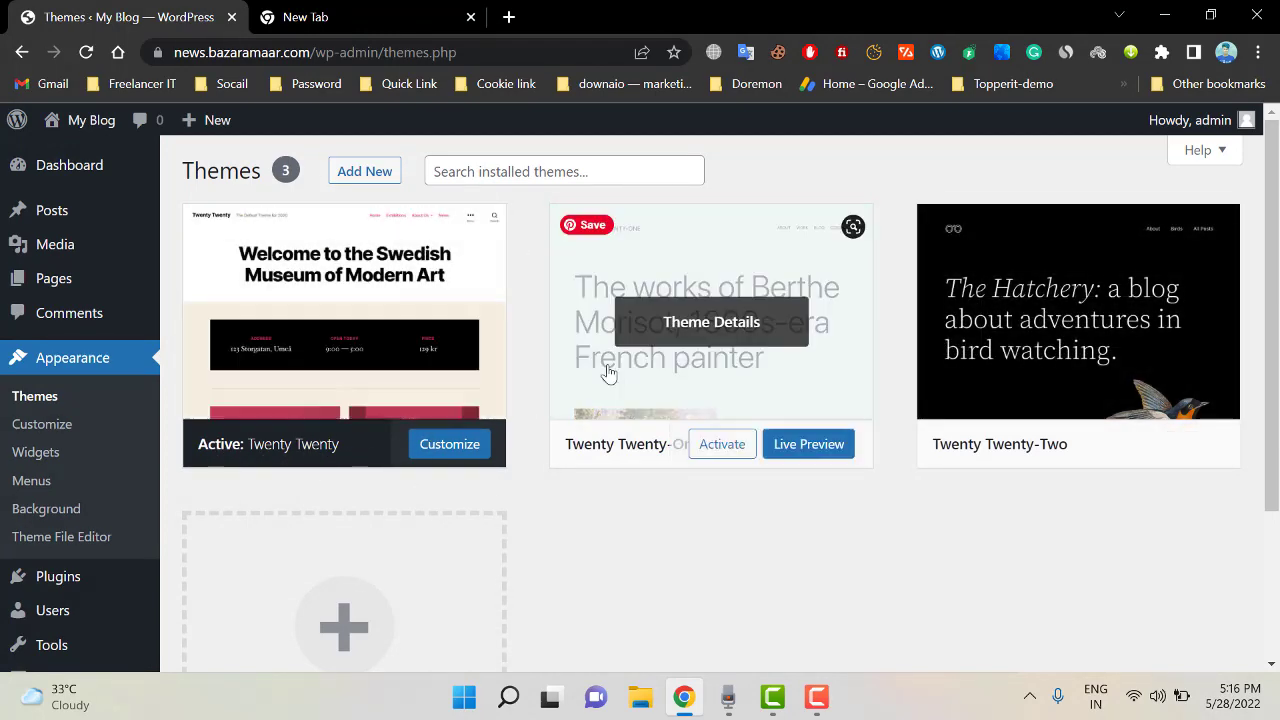
Open the My Blog site in a new browser tab and look through its homepage from header to footer
mouse_move(93, 120)
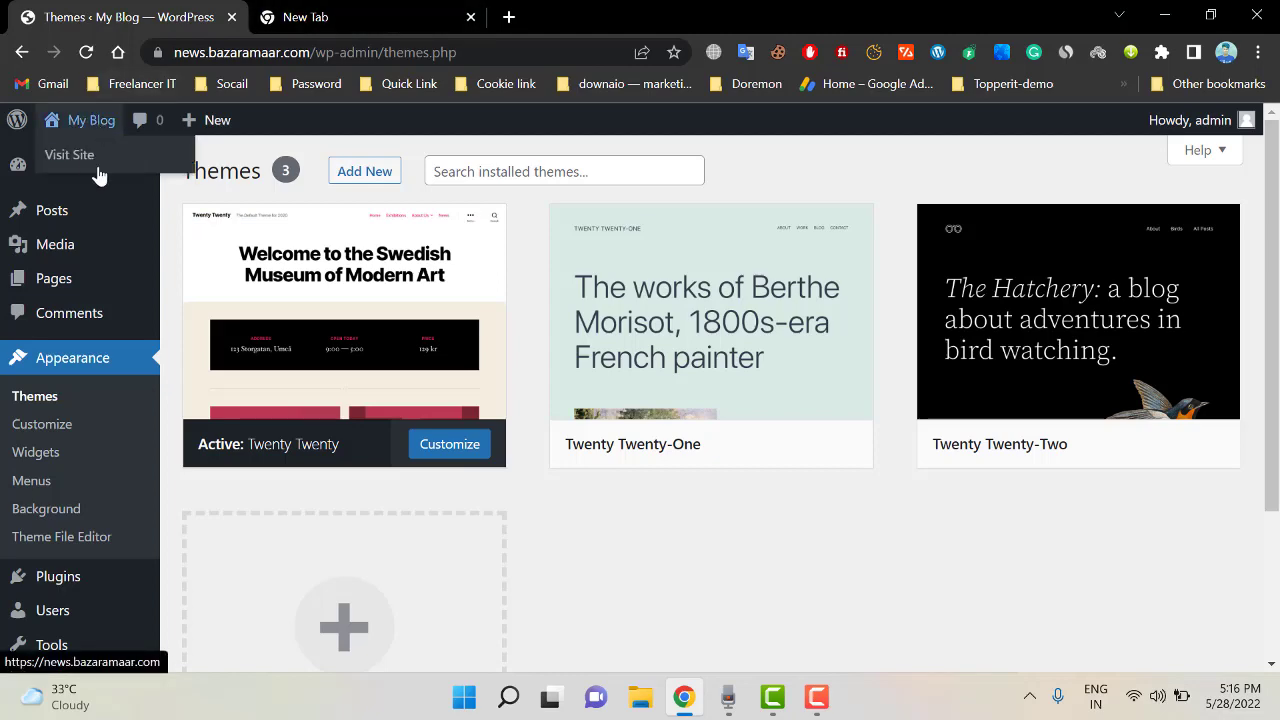
left_click(158, 164)
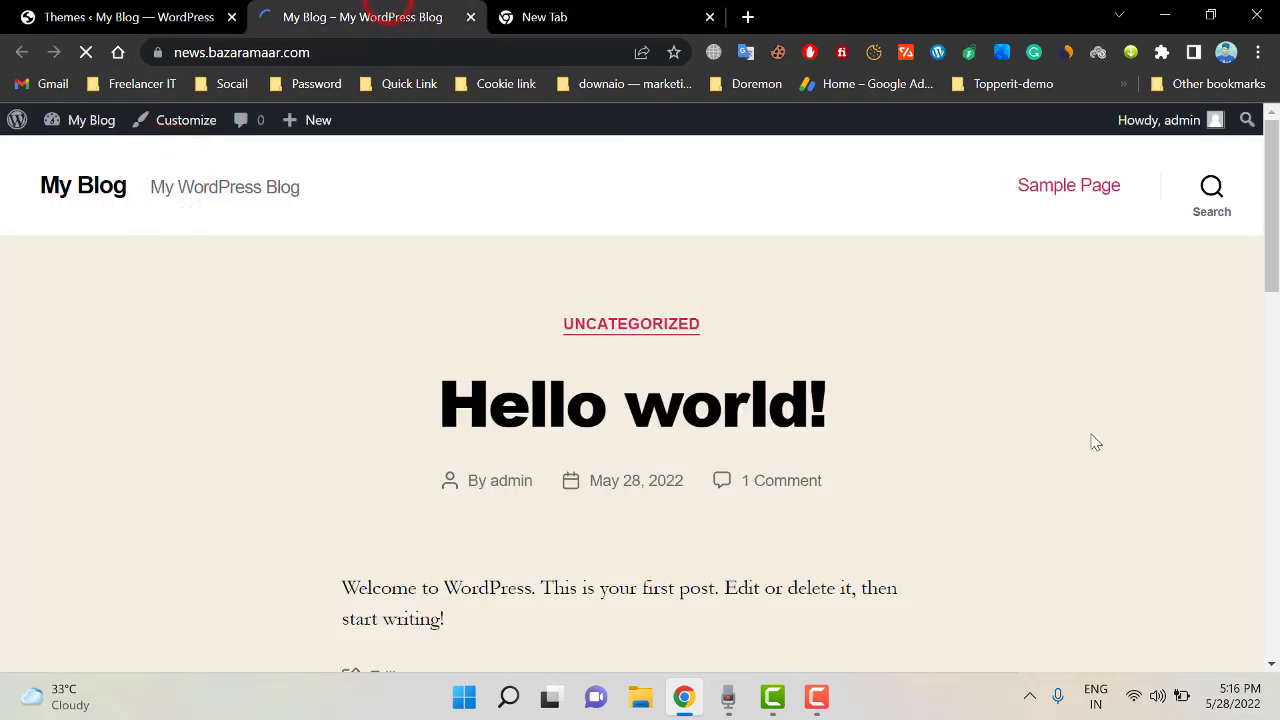
scroll(703, 445, "down", 10)
left_click(1272, 415)
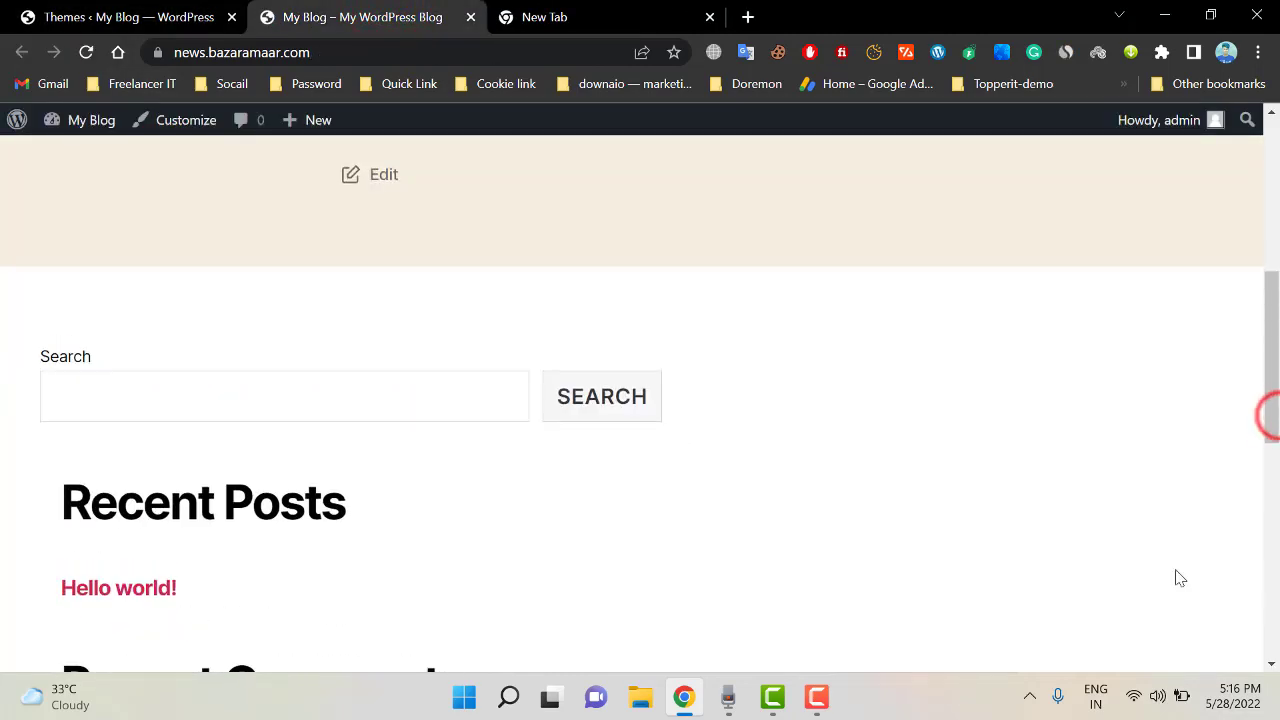
scroll(1268, 380, "down", 10)
scroll(1268, 303, "up", 20)
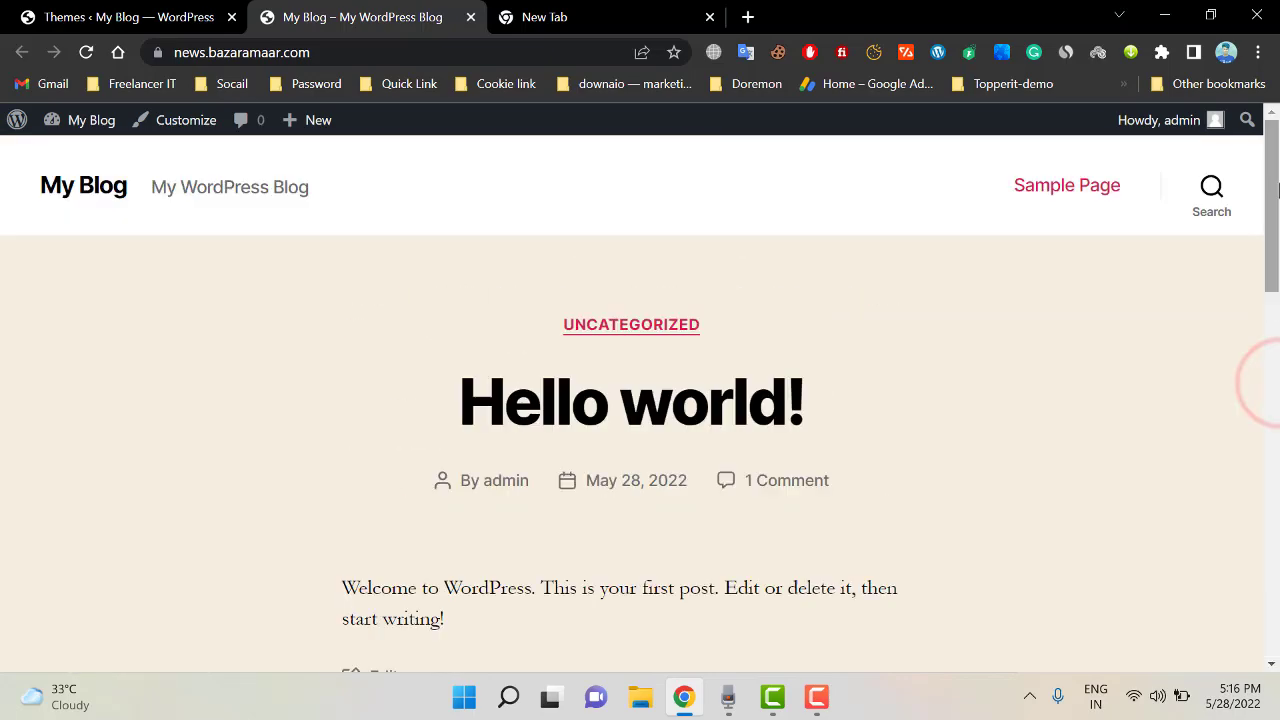
Return to the theme administration and open the page for adding new themes
left_click(122, 17)
left_click(370, 171)
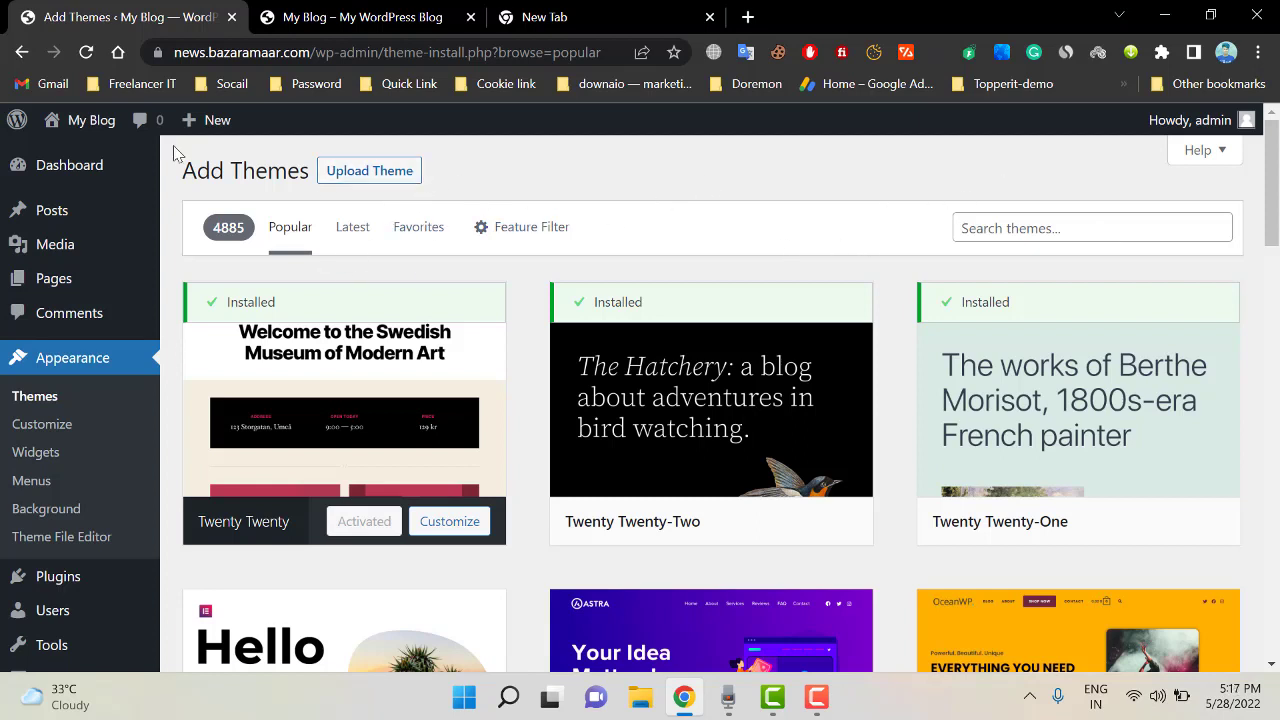
left_click(378, 172)
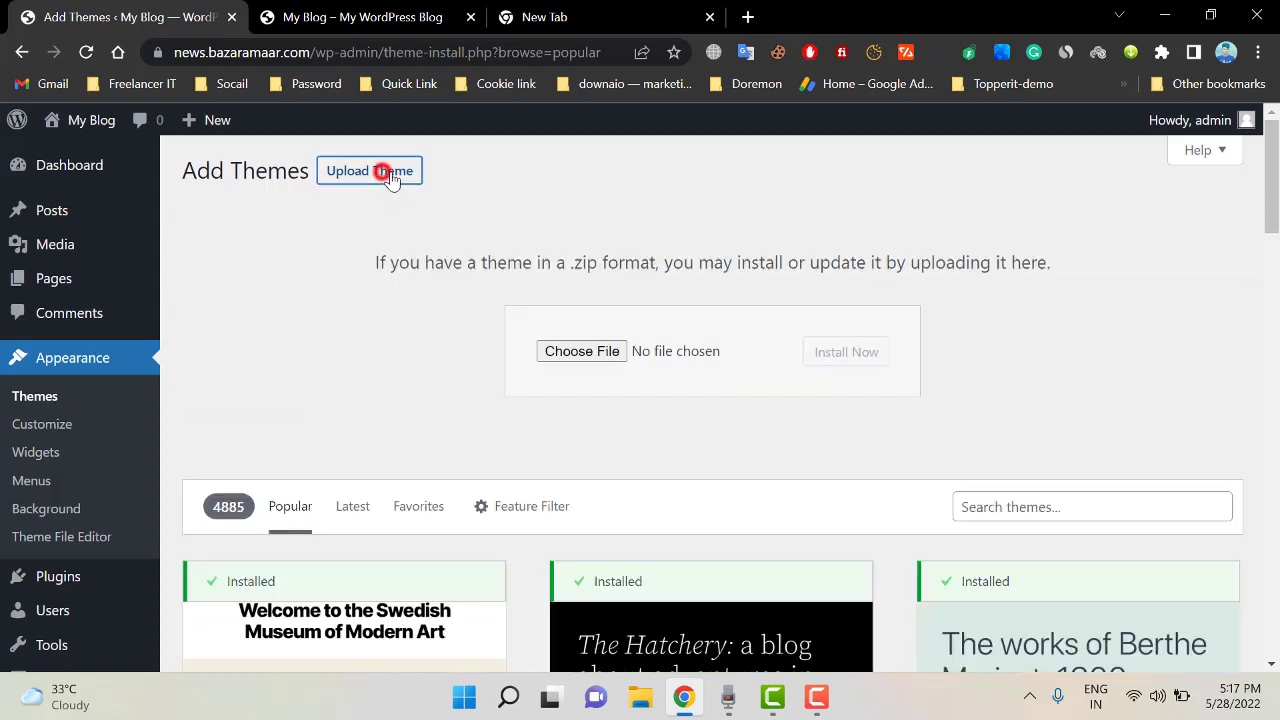
left_click(590, 355)
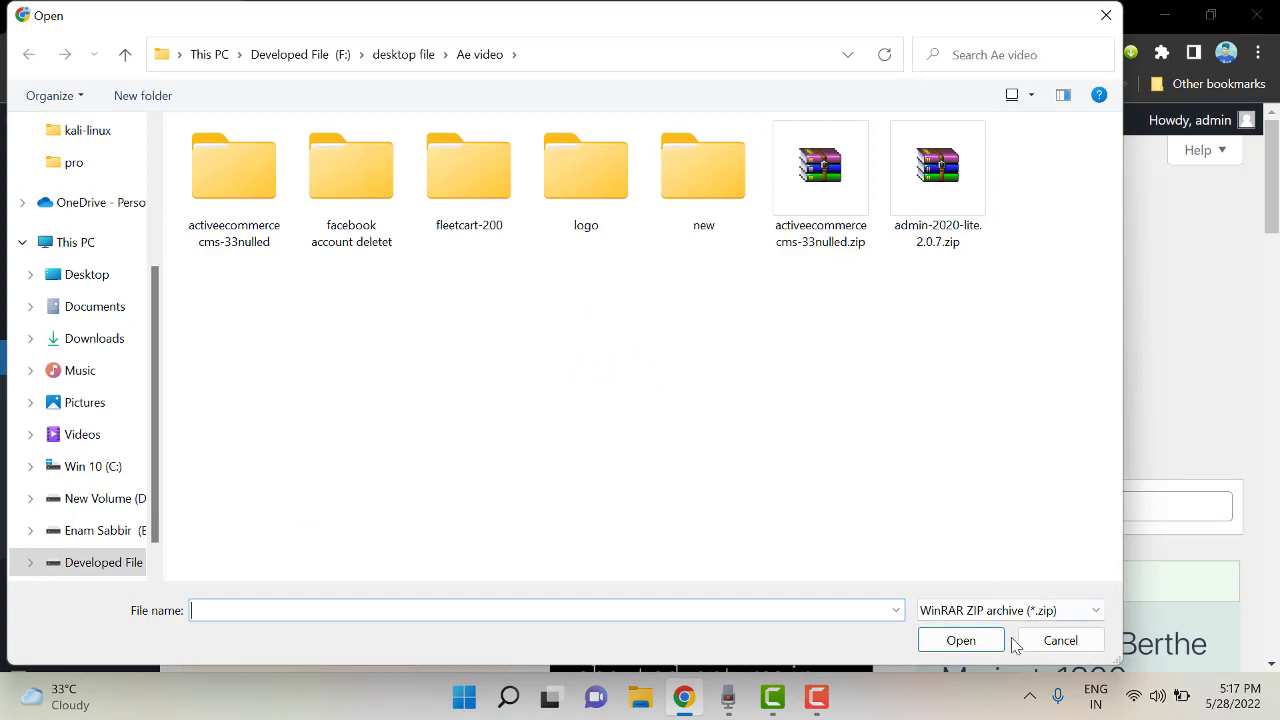
left_click(1060, 641)
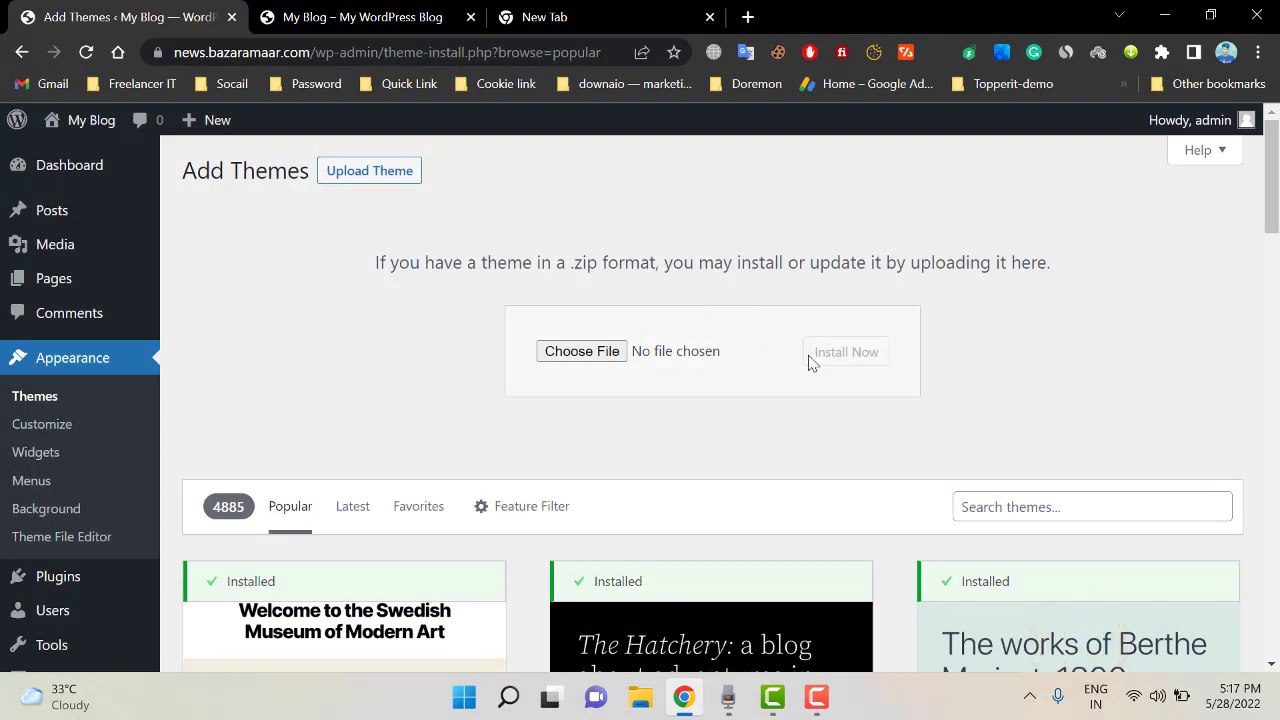
Search the theme directory for "Newspaper Lite"
scroll(550, 255, "down", 3)
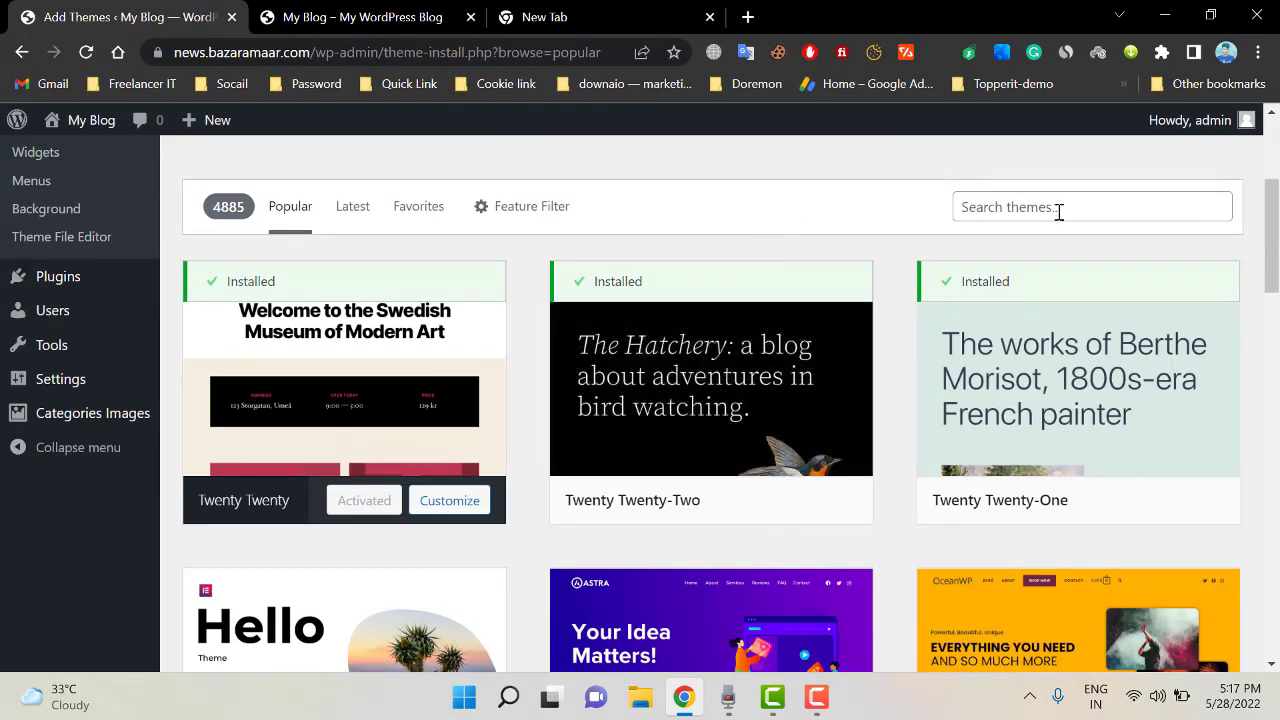
left_click(1057, 208)
left_click(1112, 292)
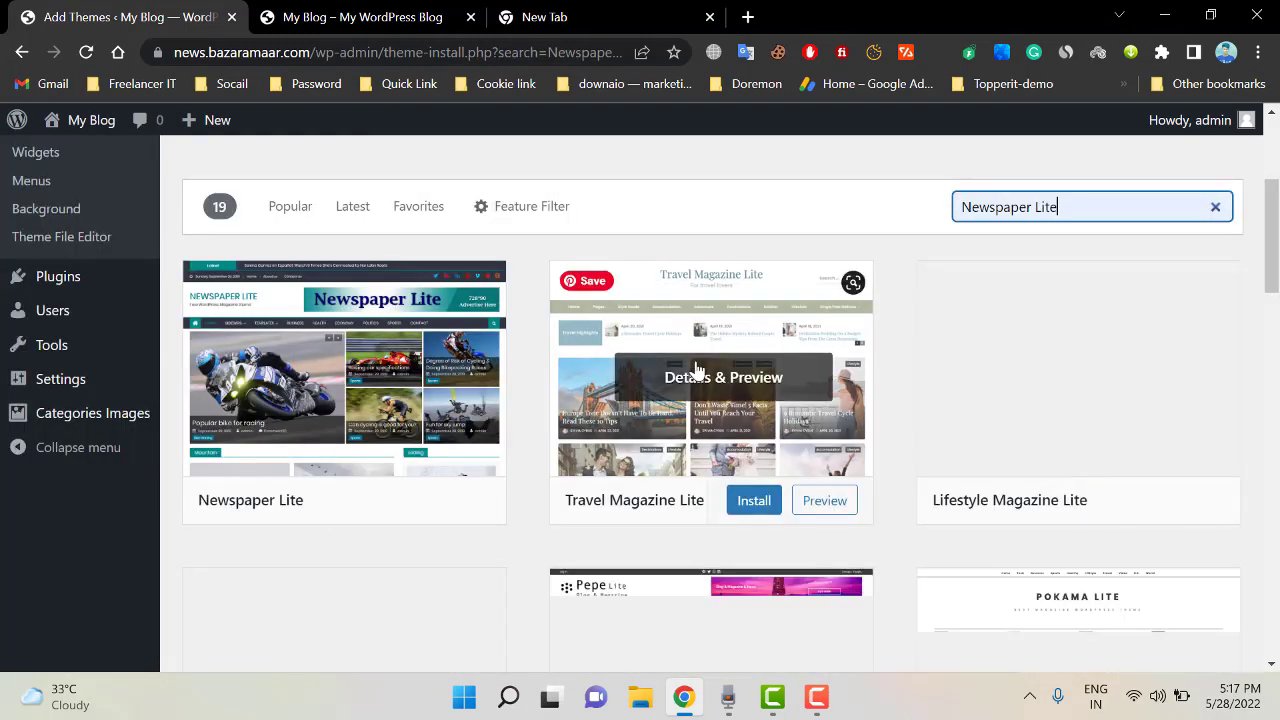
Install the Newspaper Lite theme from the search results and activate it
scroll(697, 370, "down", 1)
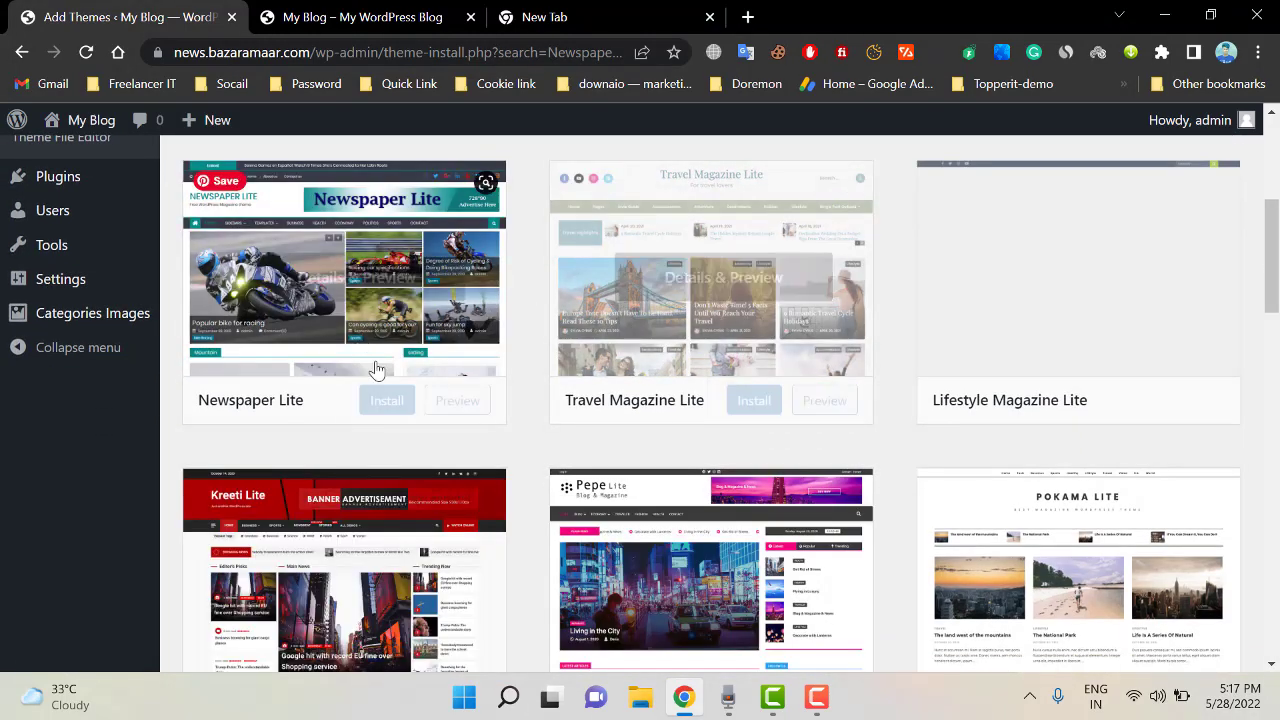
scroll(376, 370, "down", 2)
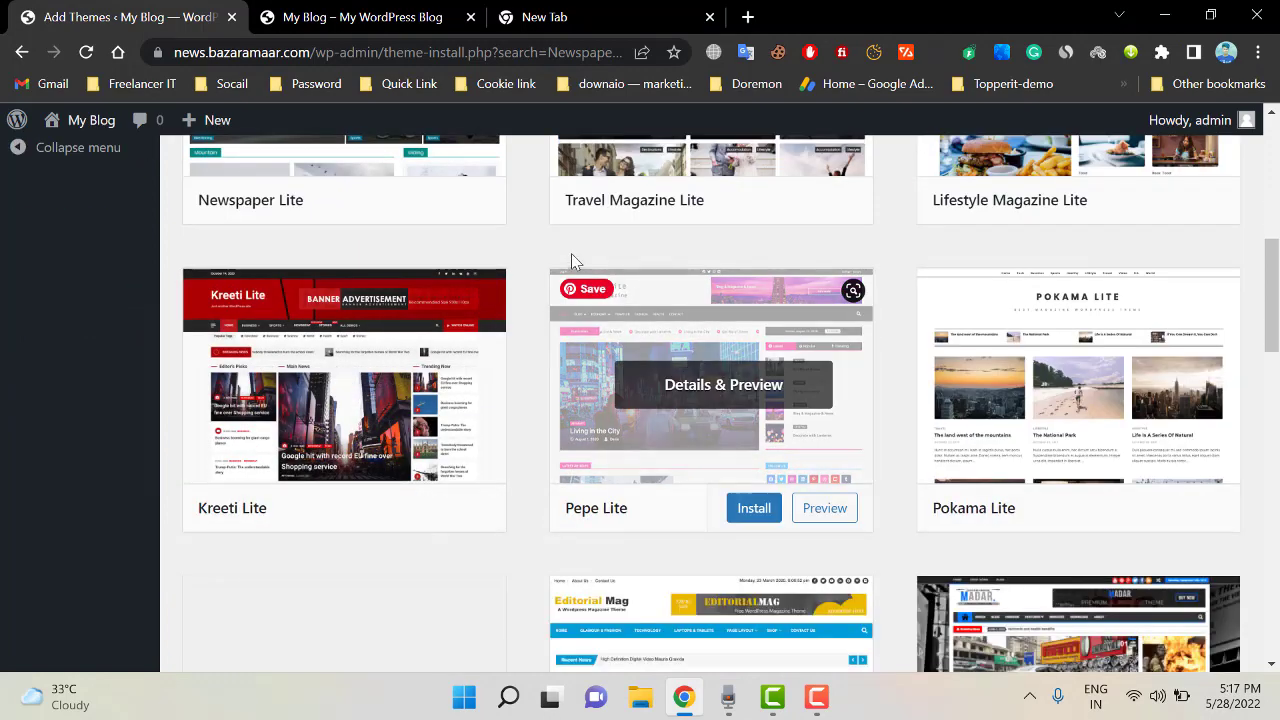
scroll(543, 394, "up", 2)
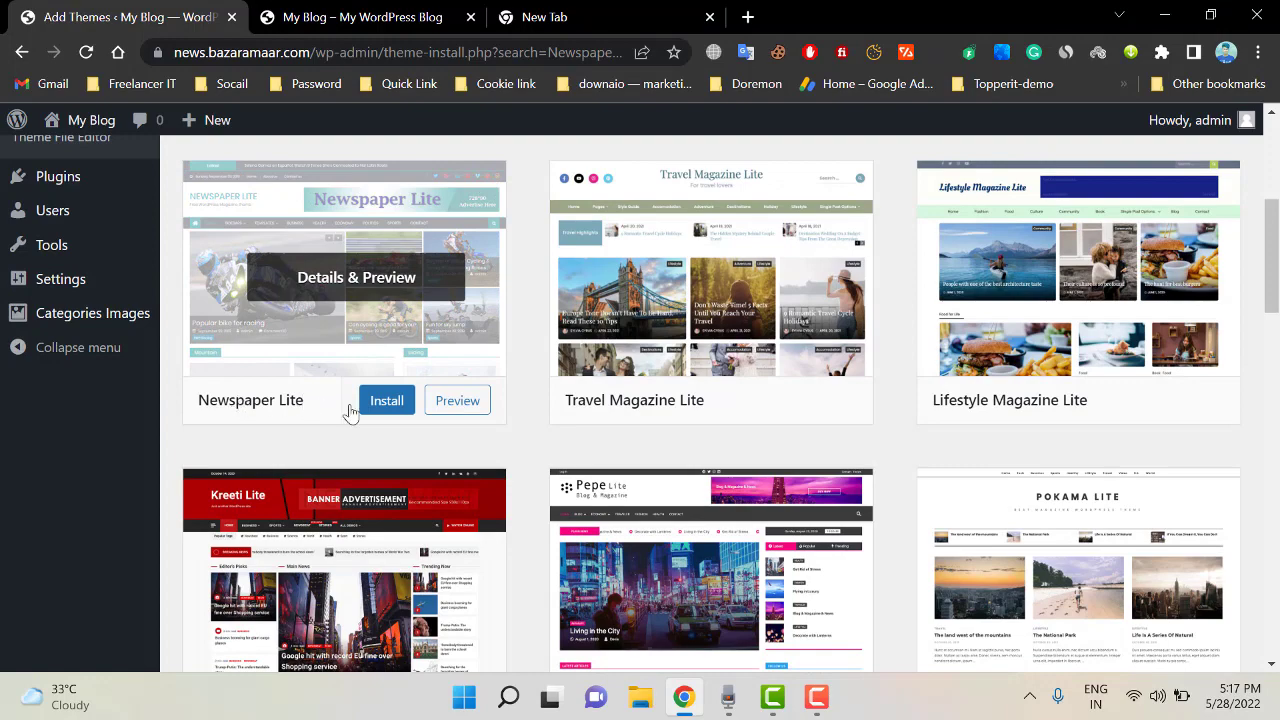
scroll(376, 340, "up", 3)
scroll(400, 450, "down", 3)
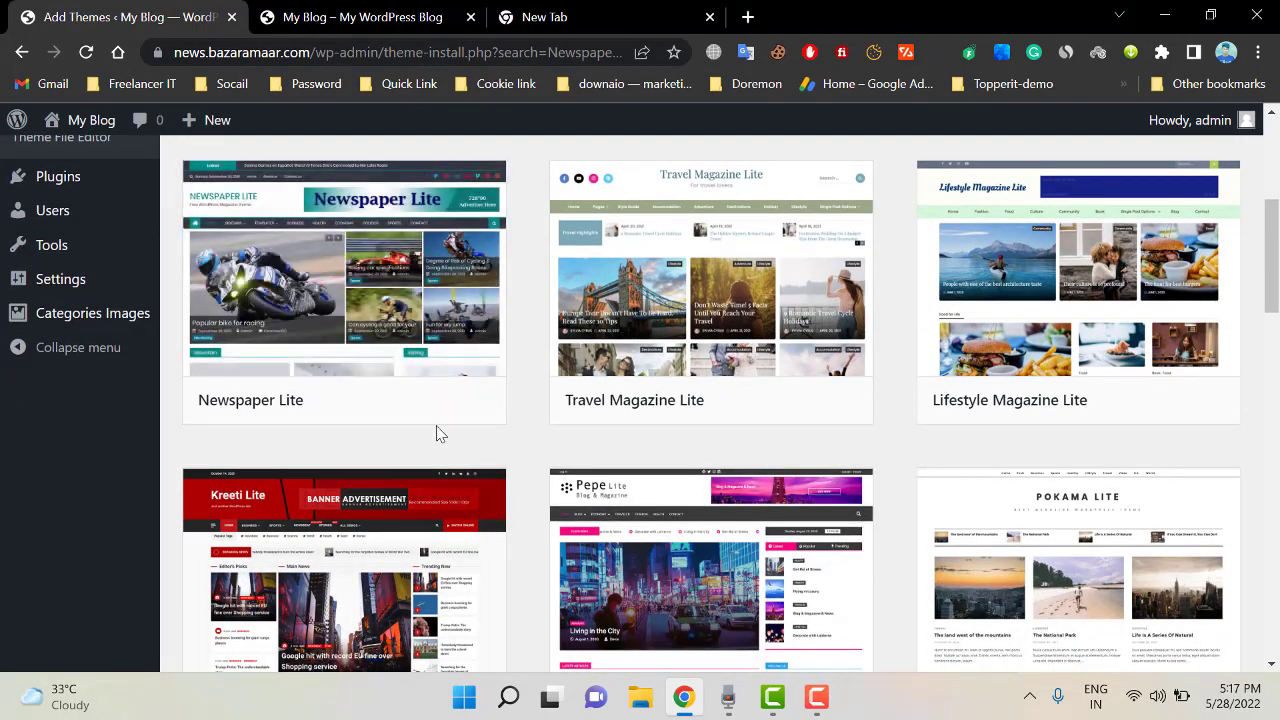
left_click(389, 401)
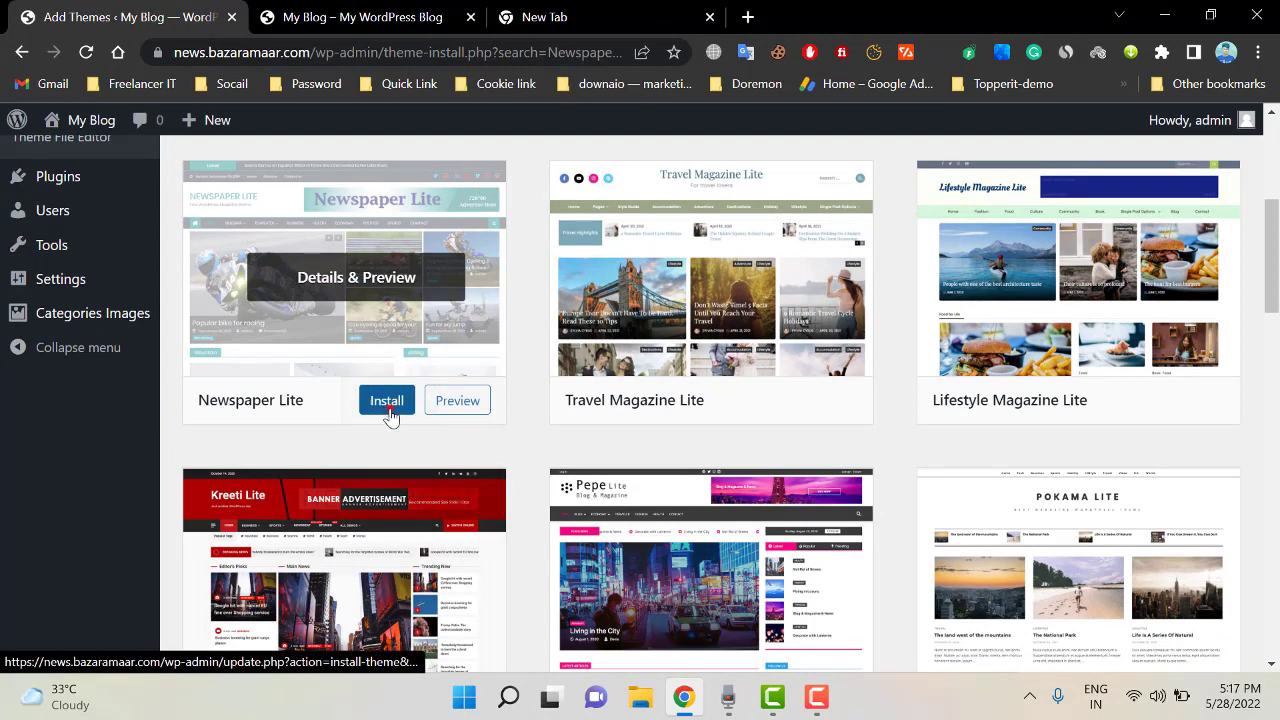
left_click(391, 410)
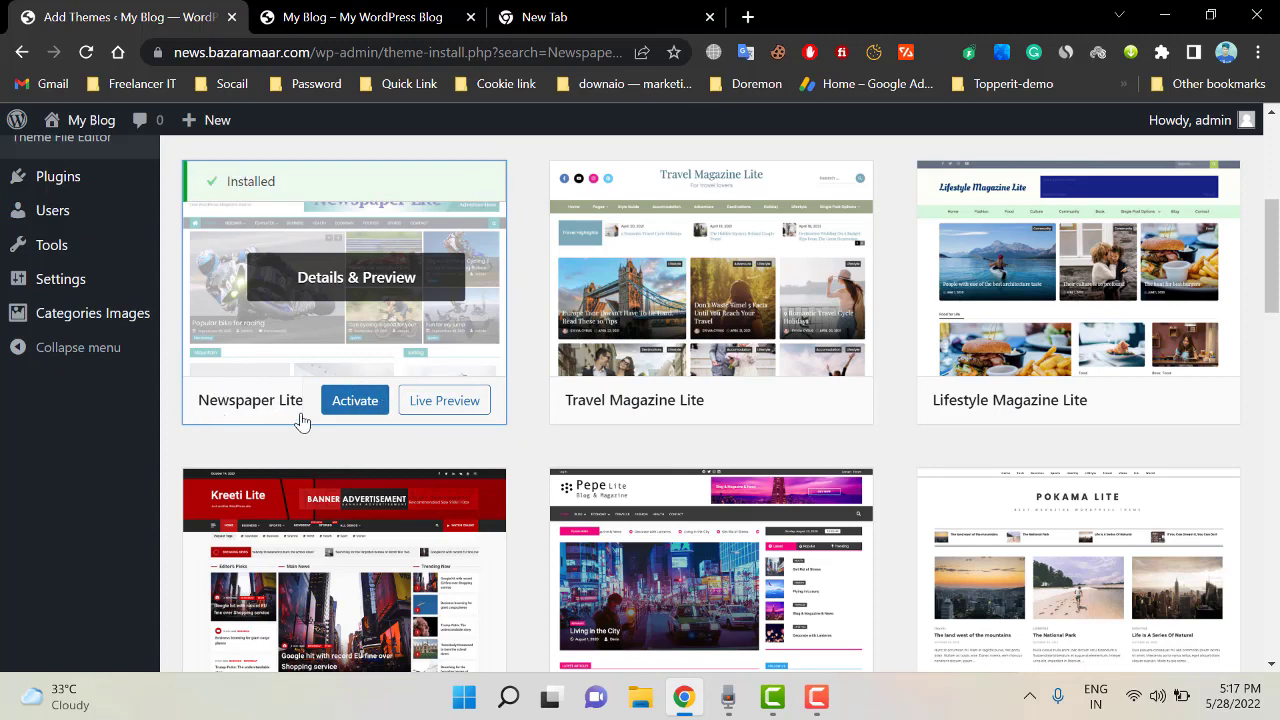
left_click(372, 405)
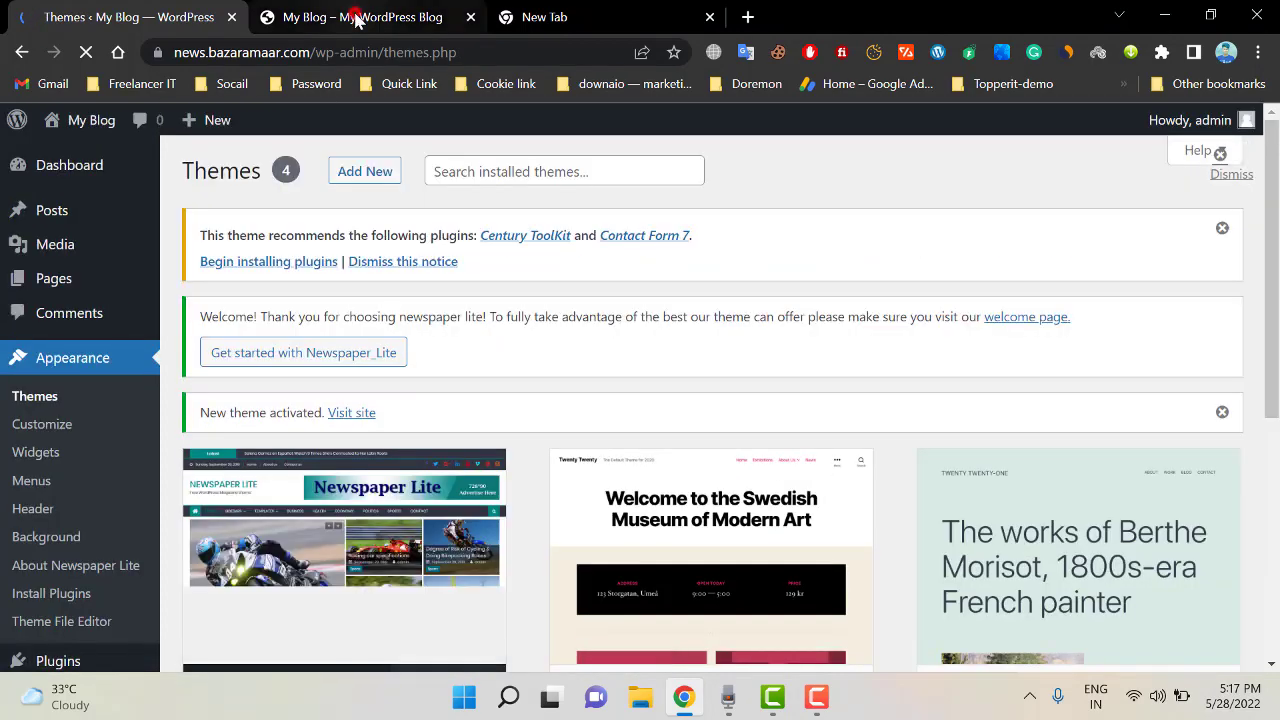
Reload the My Blog front page and look over its layout under the new theme
left_click(356, 19)
left_click(86, 52)
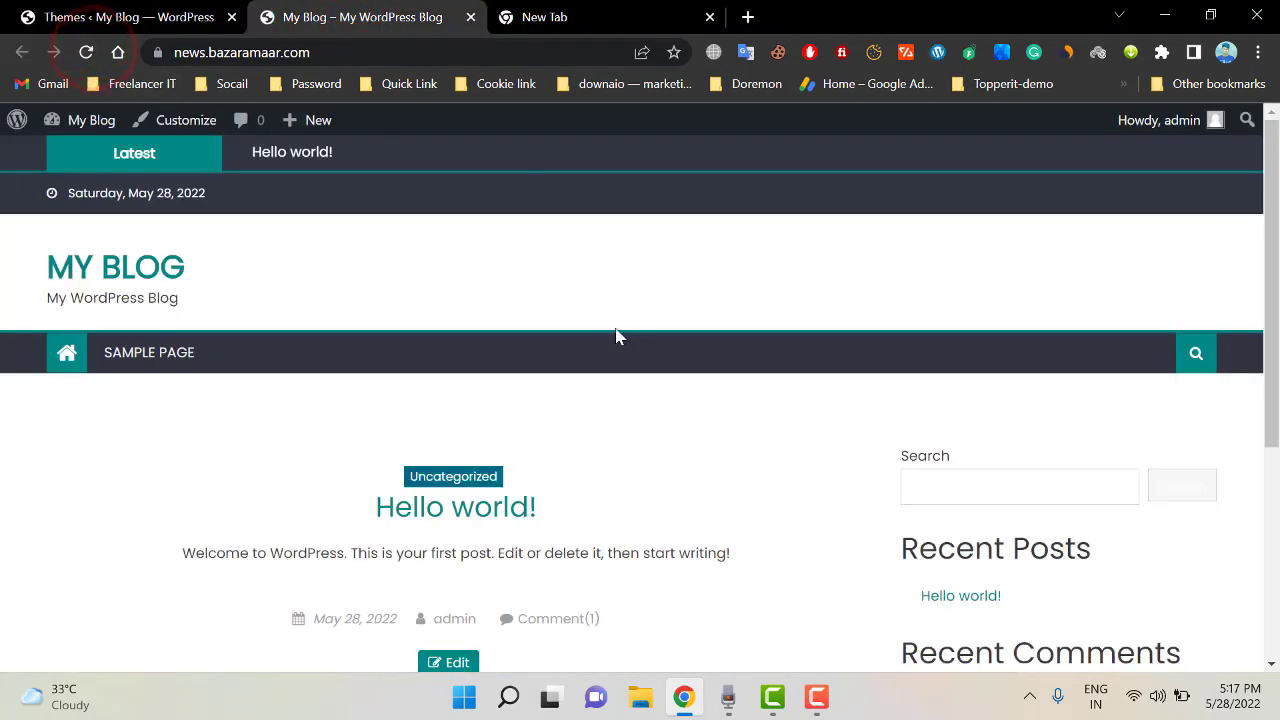
scroll(383, 346, "down", 4)
scroll(511, 457, "up", 4)
scroll(215, 383, "down", 4)
scroll(260, 366, "up", 4)
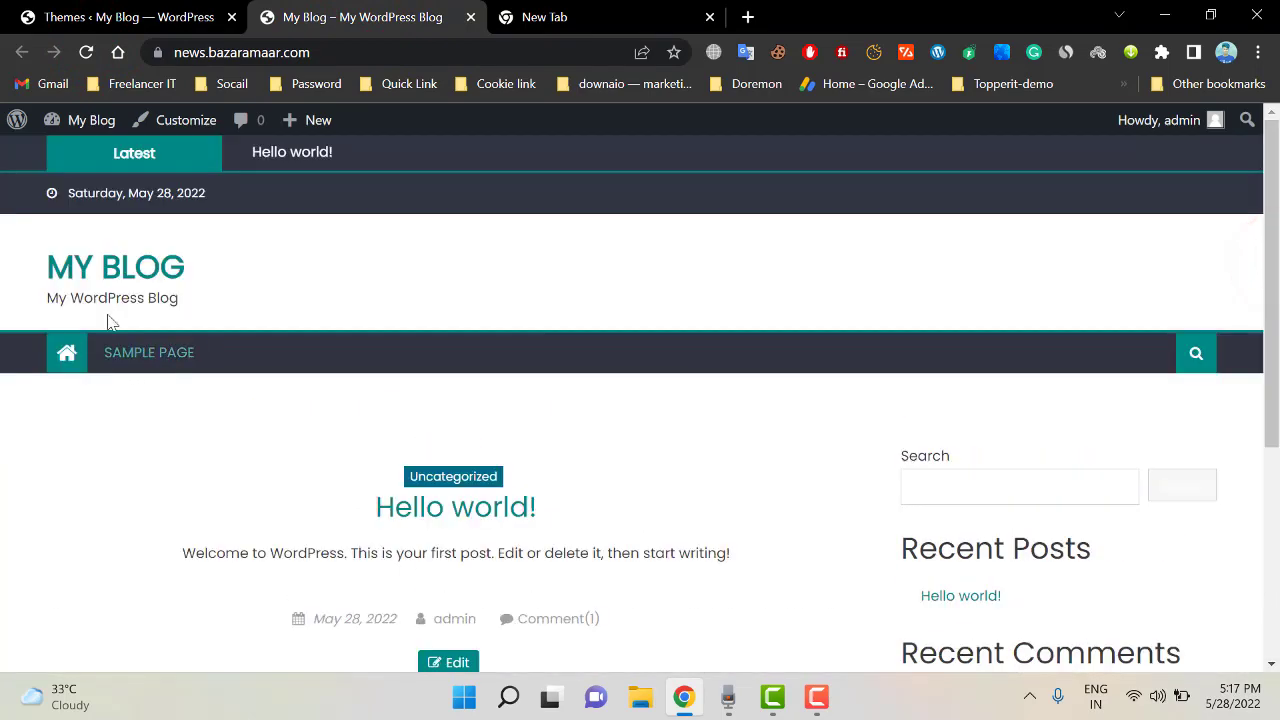
Examine the site title area, navigation bar, post list and sidebar of the My Blog homepage
left_click_drag(14, 260, 431, 263)
scroll(575, 425, "down", 1)
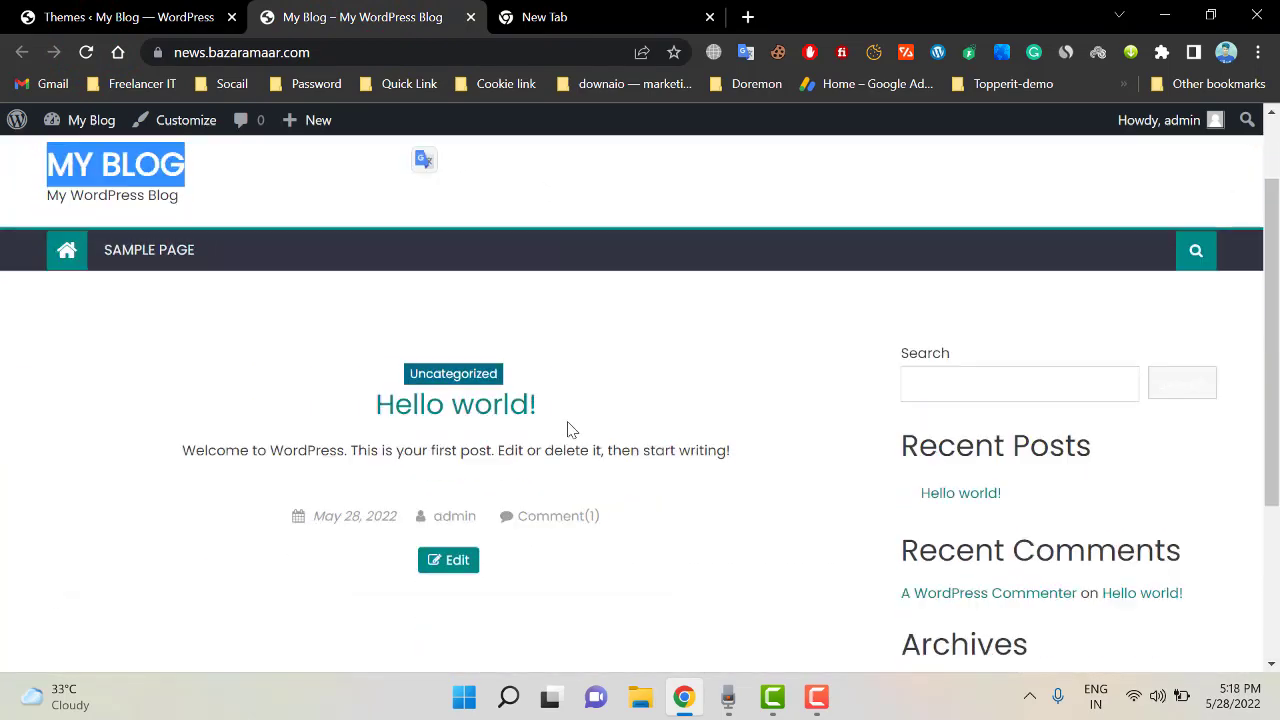
scroll(530, 415, "up", 1)
left_click(655, 262)
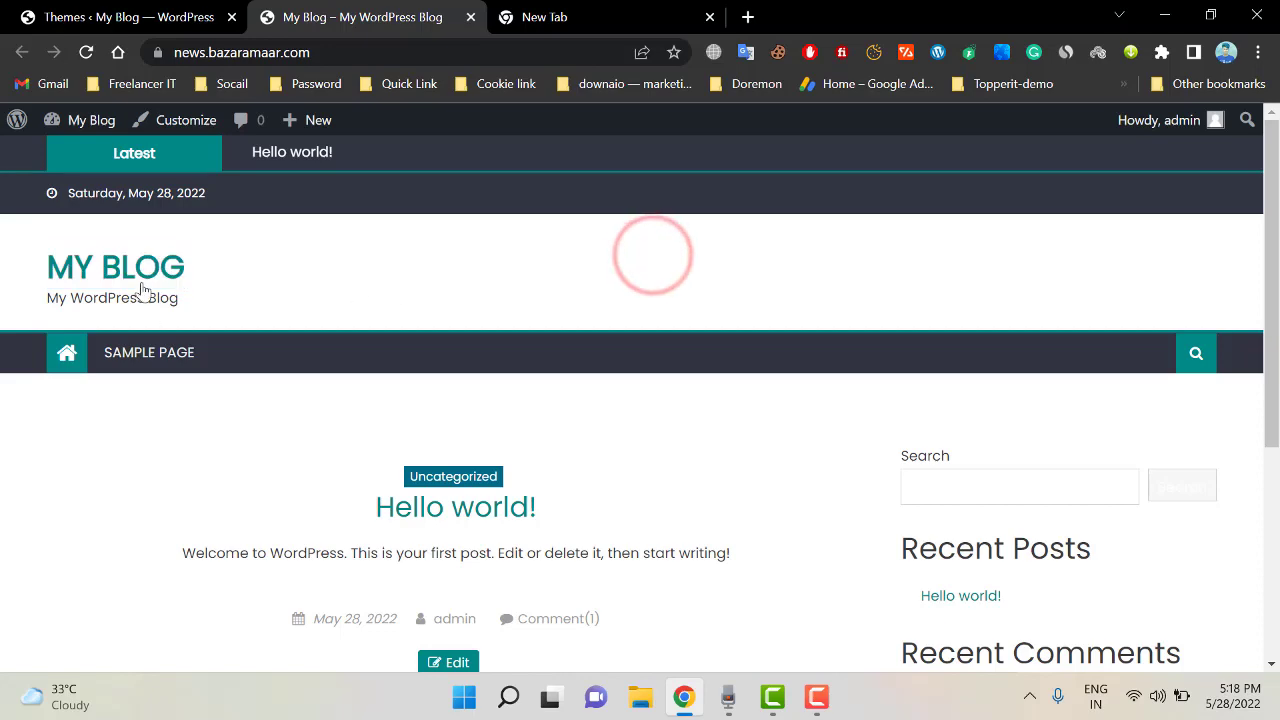
scroll(864, 461, "down", 2)
left_click_drag(1271, 331, 1268, 232)
scroll(63, 270, "up", 1)
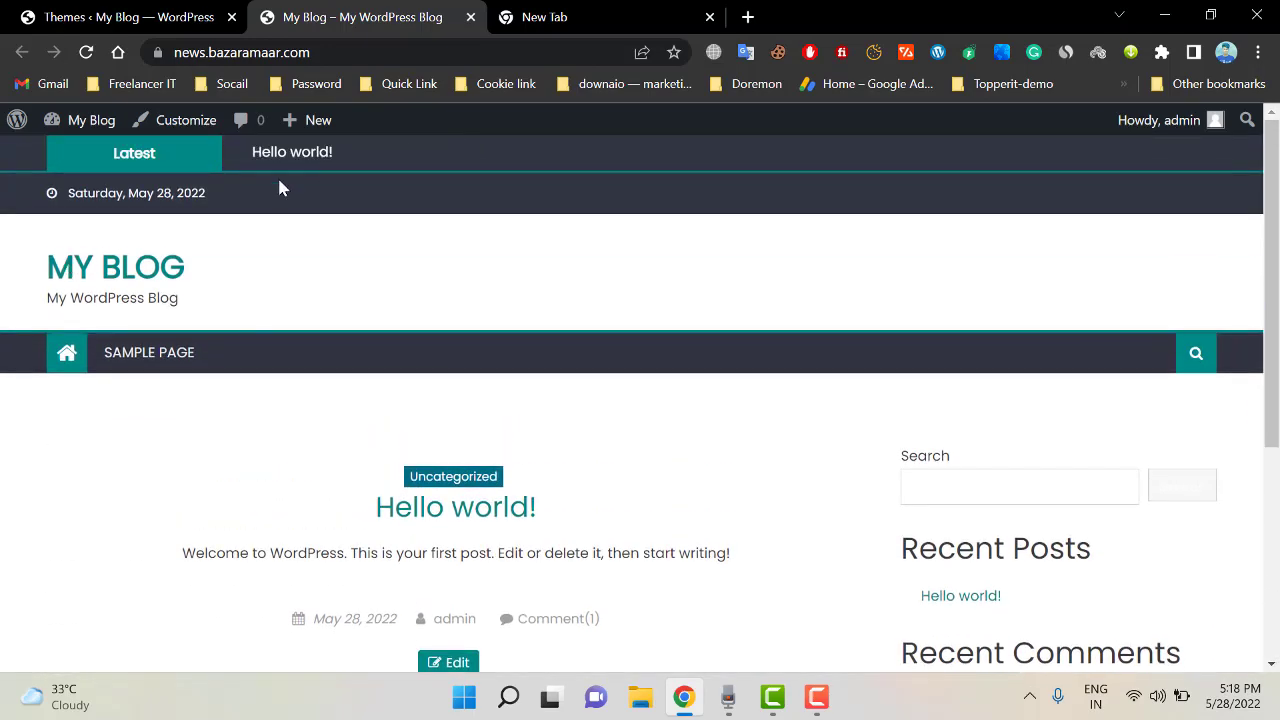
mouse_move(1271, 260)
left_mouse_down()
mouse_move(1272, 290)
mouse_move(1262, 268)
left_mouse_up()
scroll(749, 506, "down", 1)
scroll(838, 445, "up", 1)
Open the search box in the site's navigation bar to inspect it, and close it again
left_click(1194, 356)
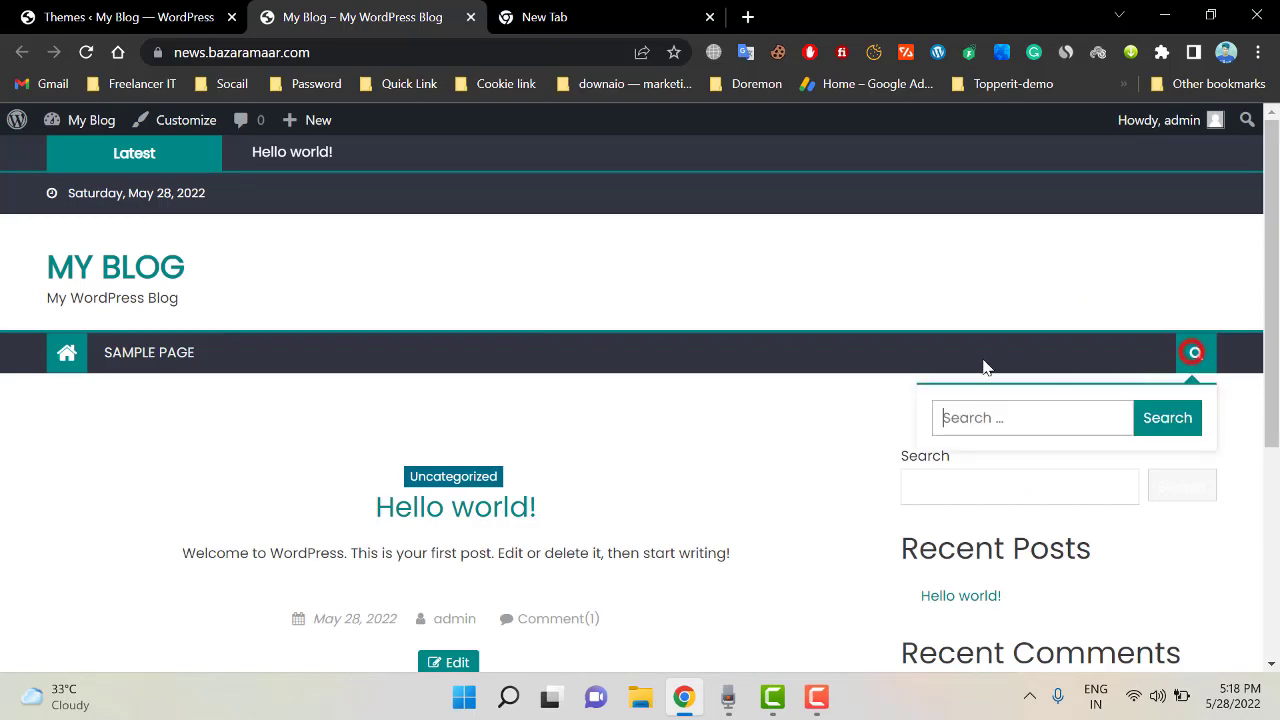
left_click(583, 360)
scroll(925, 435, "down", 4)
scroll(925, 435, "up", 4)
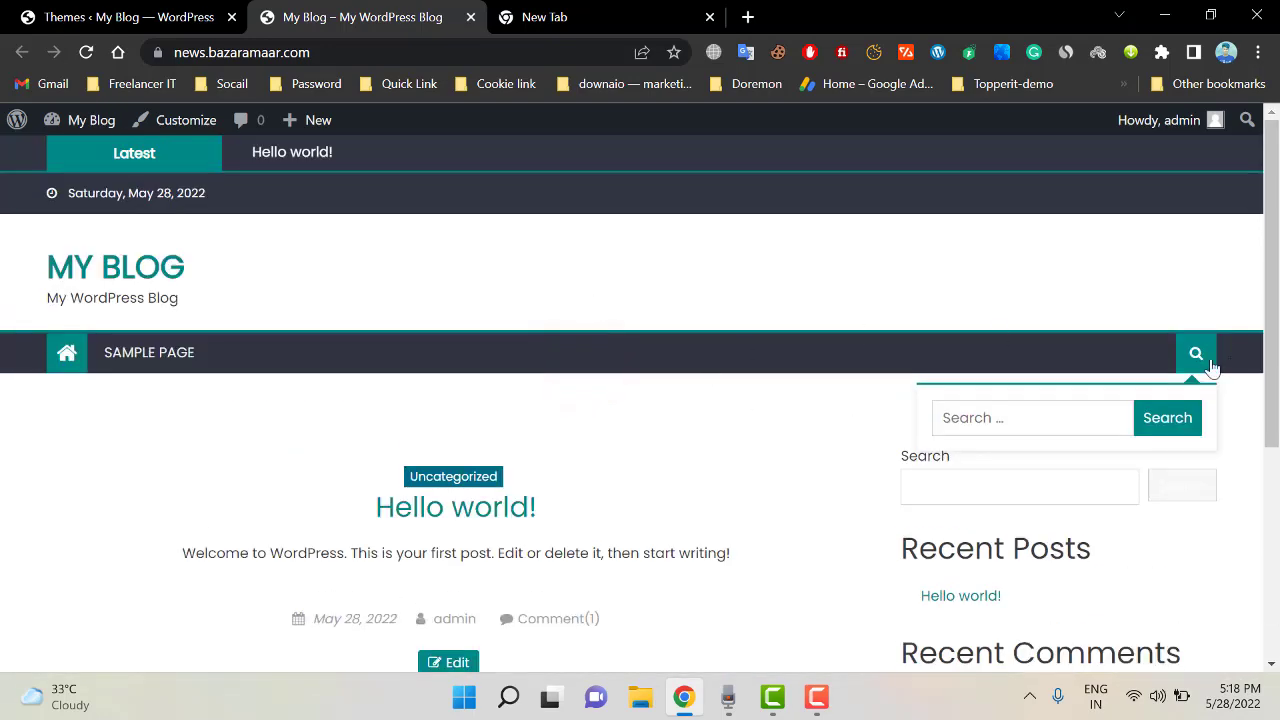
left_click(1196, 355)
Check the theme administration page, return to the site's homepage and view its post and sidebar widgets
left_click(200, 16)
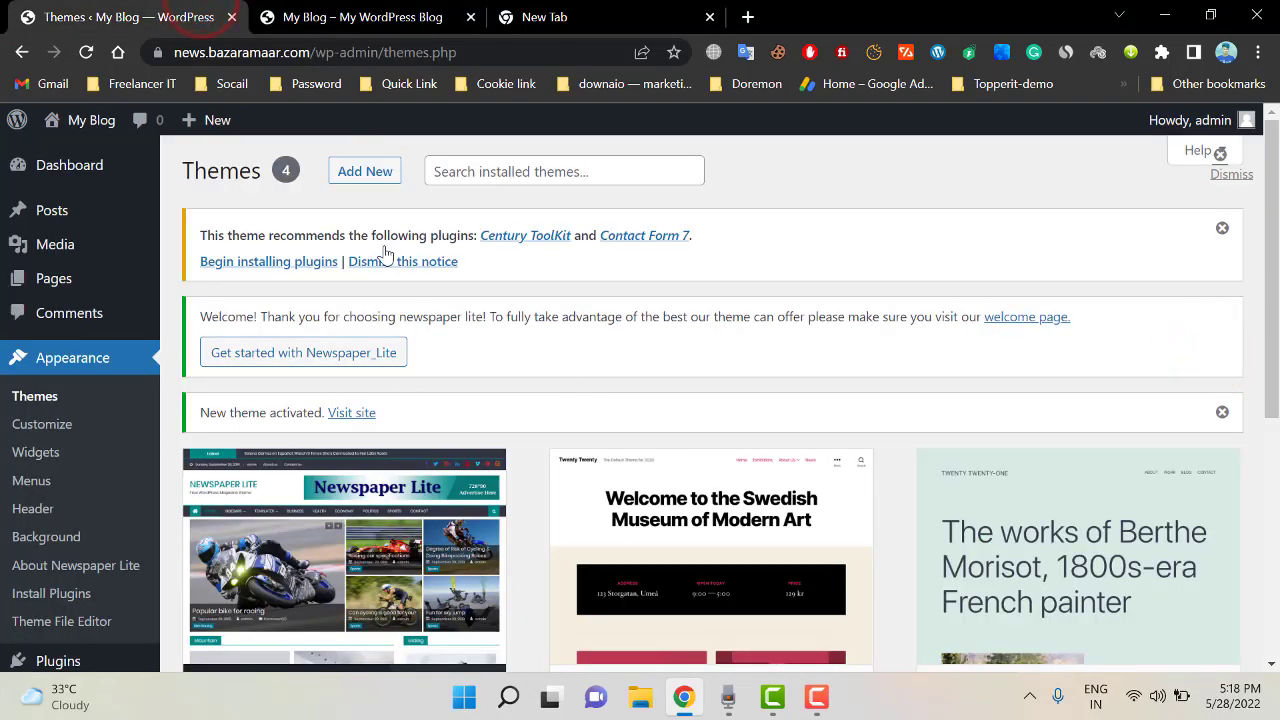
left_click(393, 14)
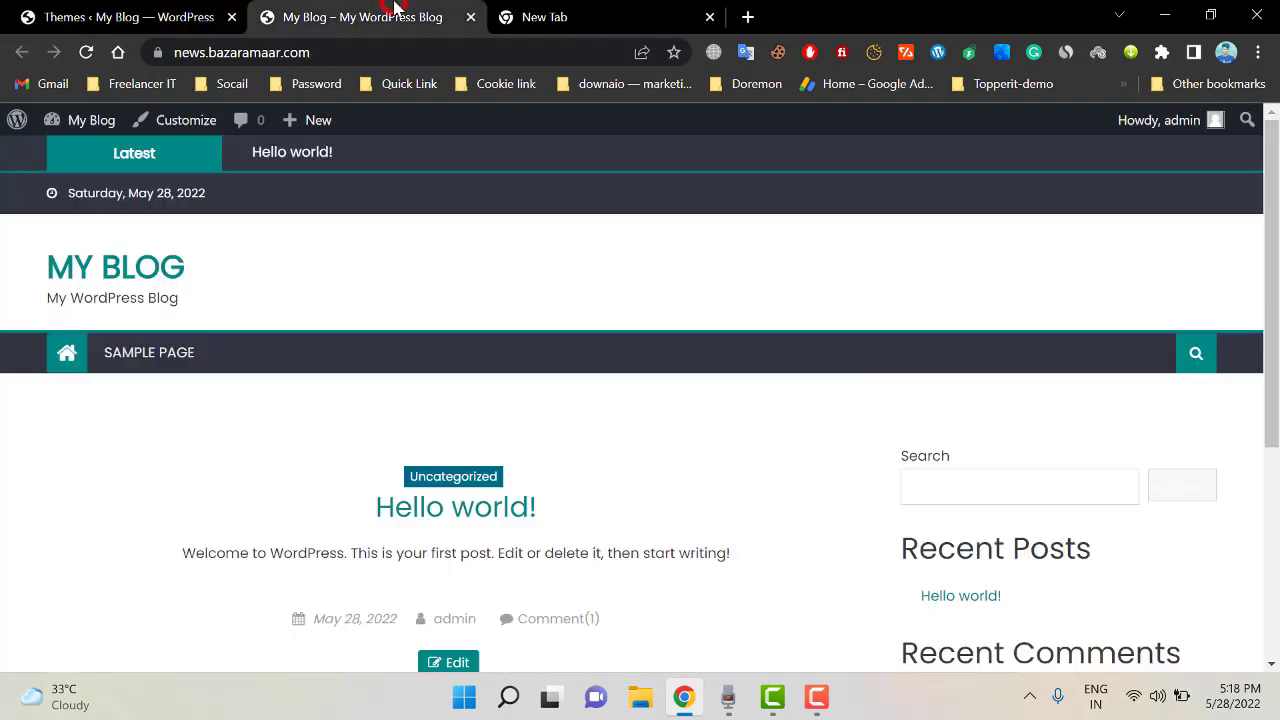
scroll(1272, 175, "down", 3)
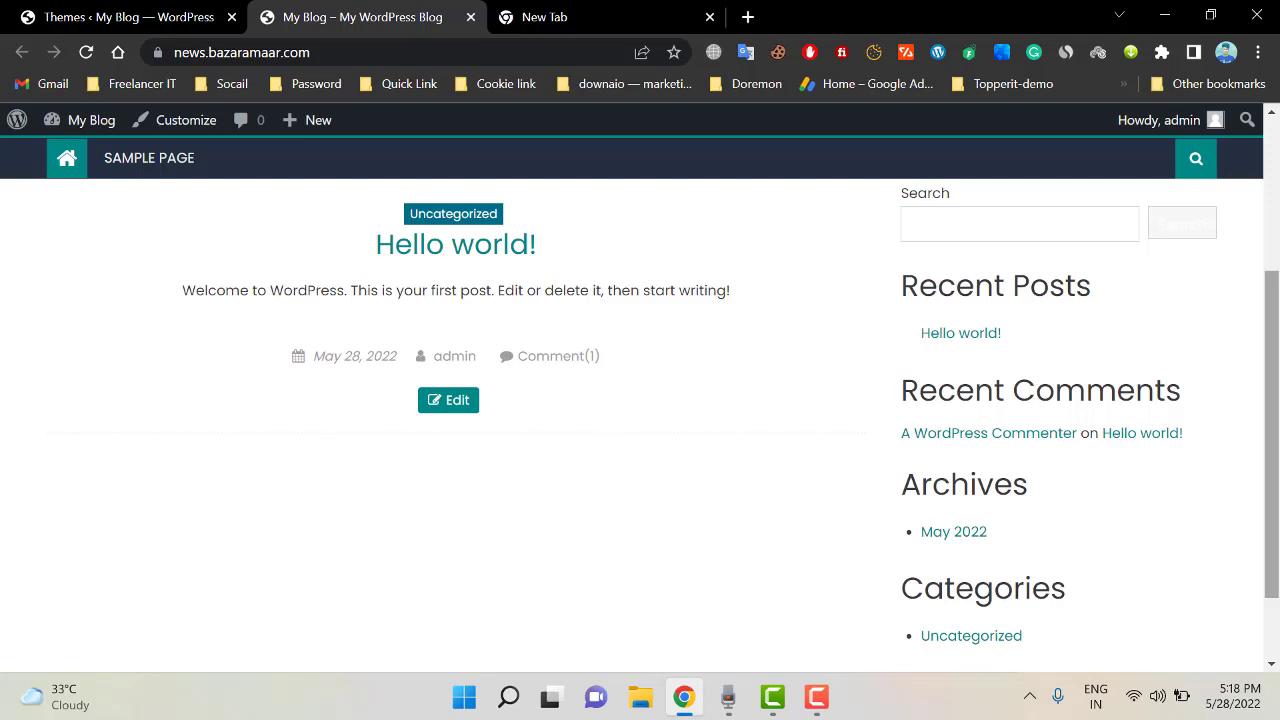
Look over the My Blog homepage from its header and post list down to the sidebar widgets and footer
scroll(537, 391, "up", 3)
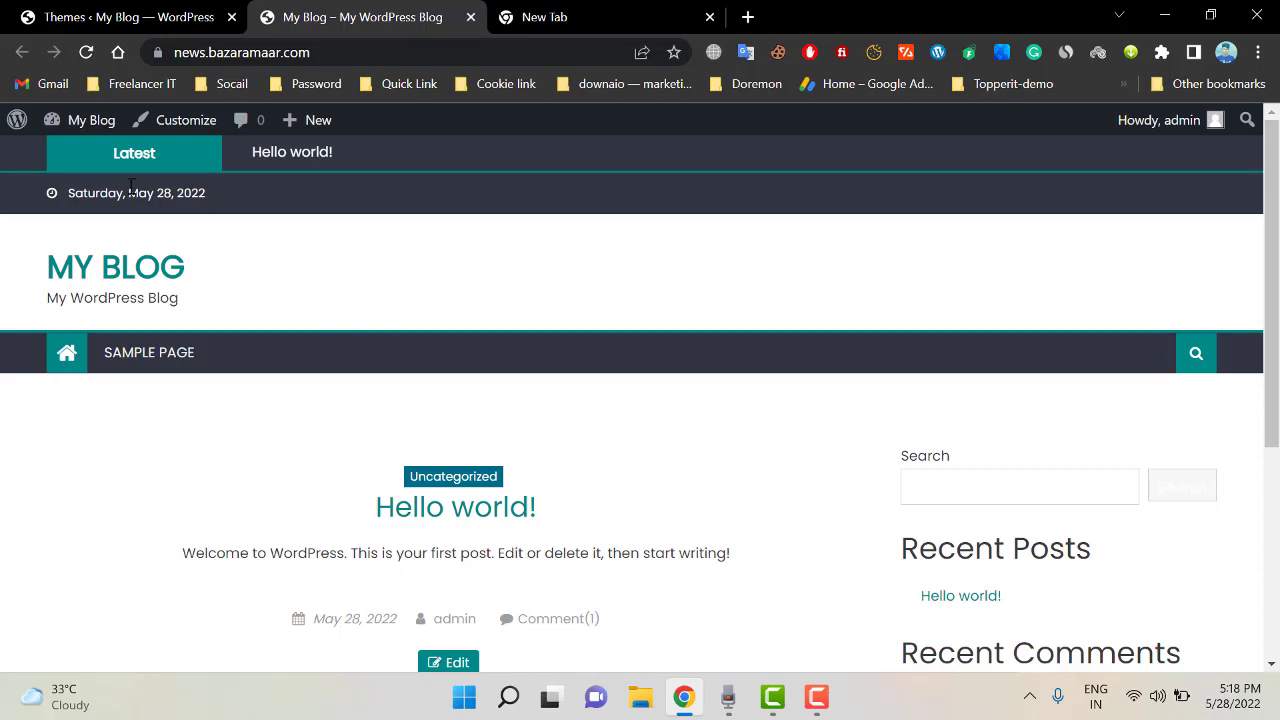
scroll(100, 235, "down", 4)
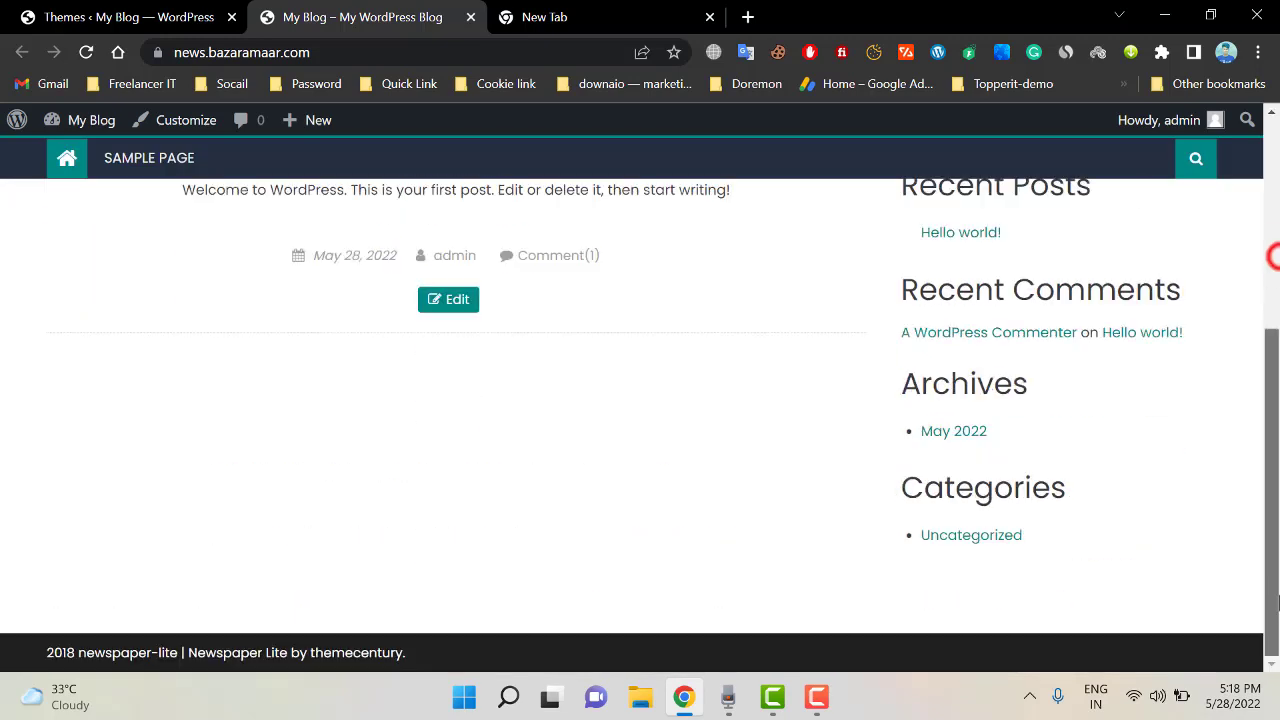
scroll(471, 509, "up", 5)
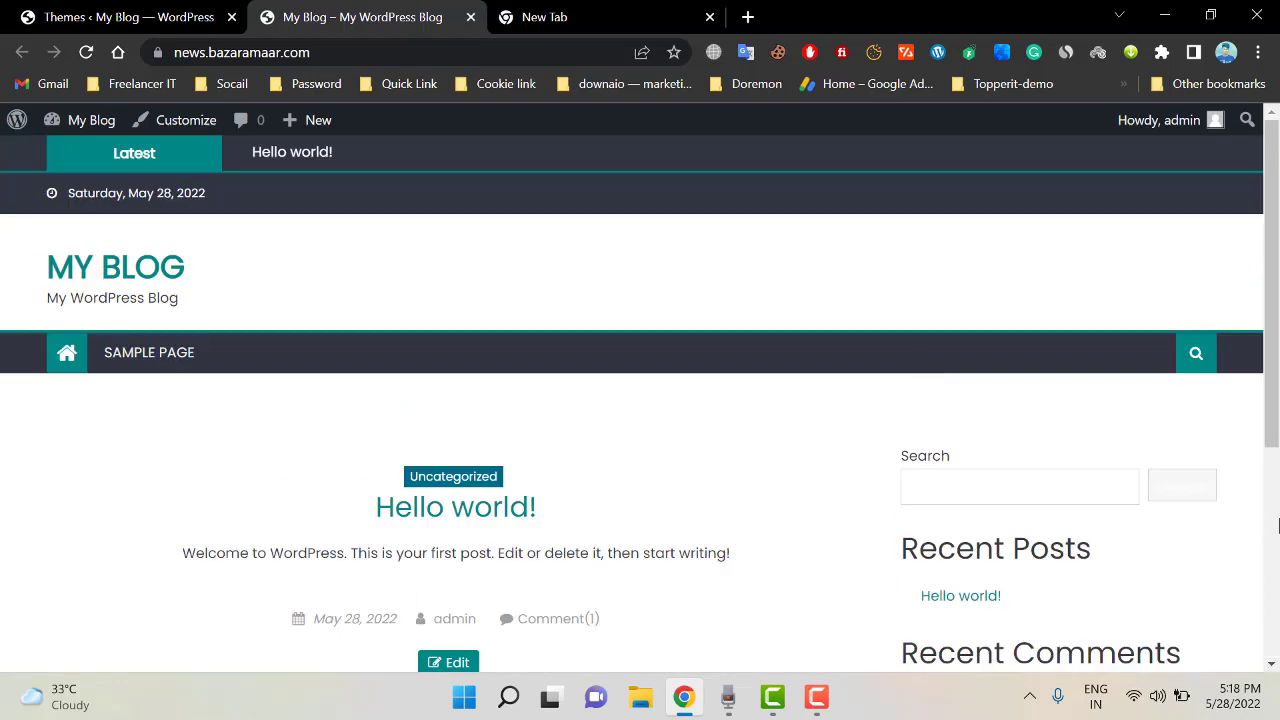
scroll(666, 506, "down", 5)
scroll(363, 523, "up", 5)
left_click_drag(1271, 350, 1262, 497)
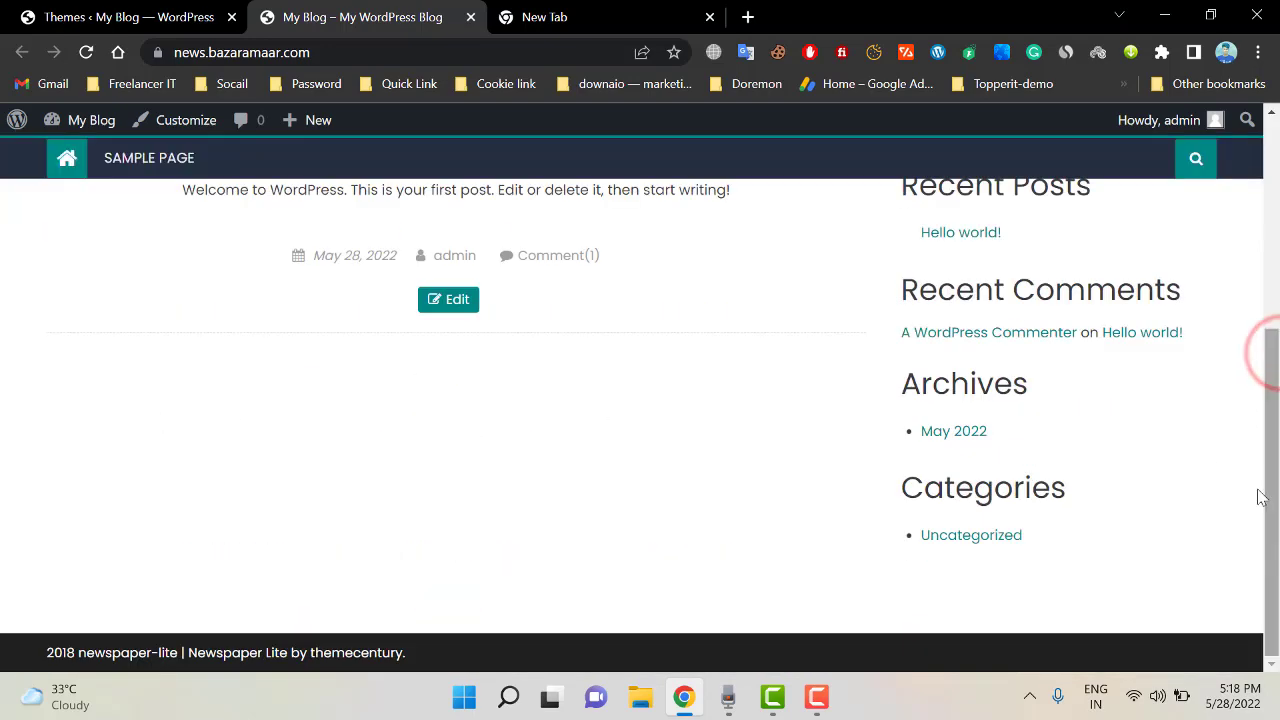
scroll(537, 536, "up", 5)
left_click(1272, 338)
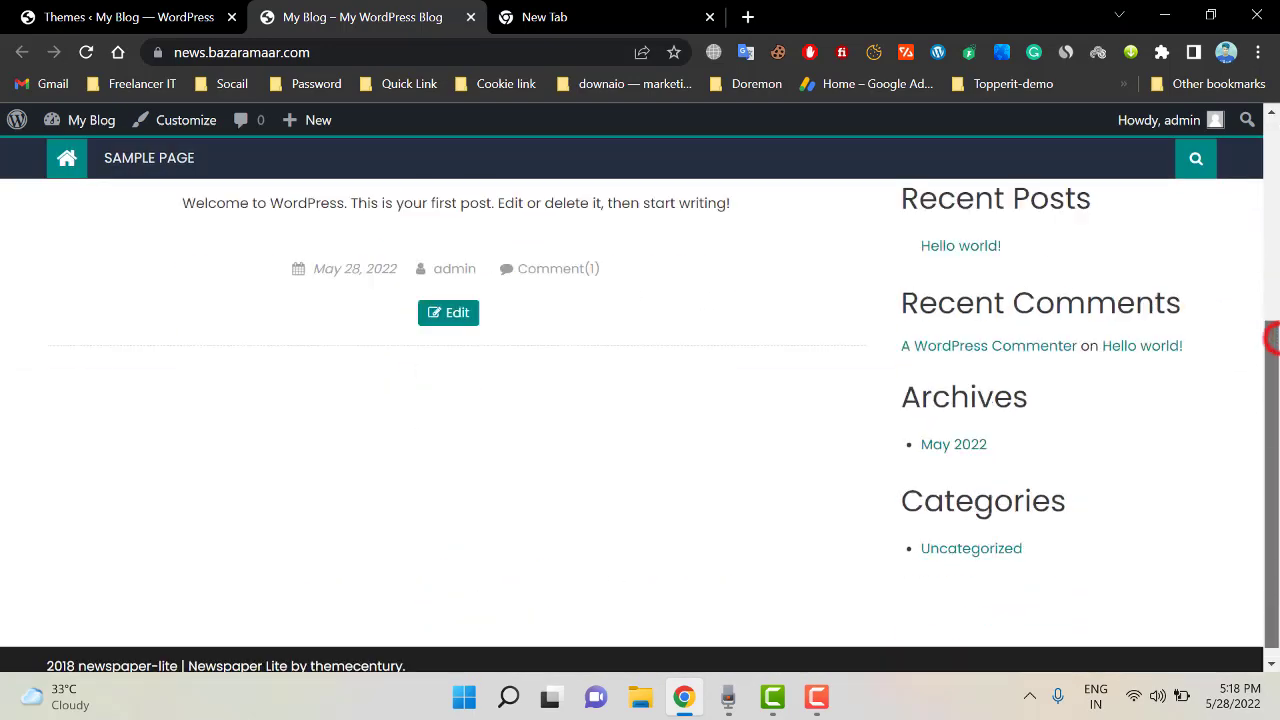
scroll(420, 456, "up", 5)
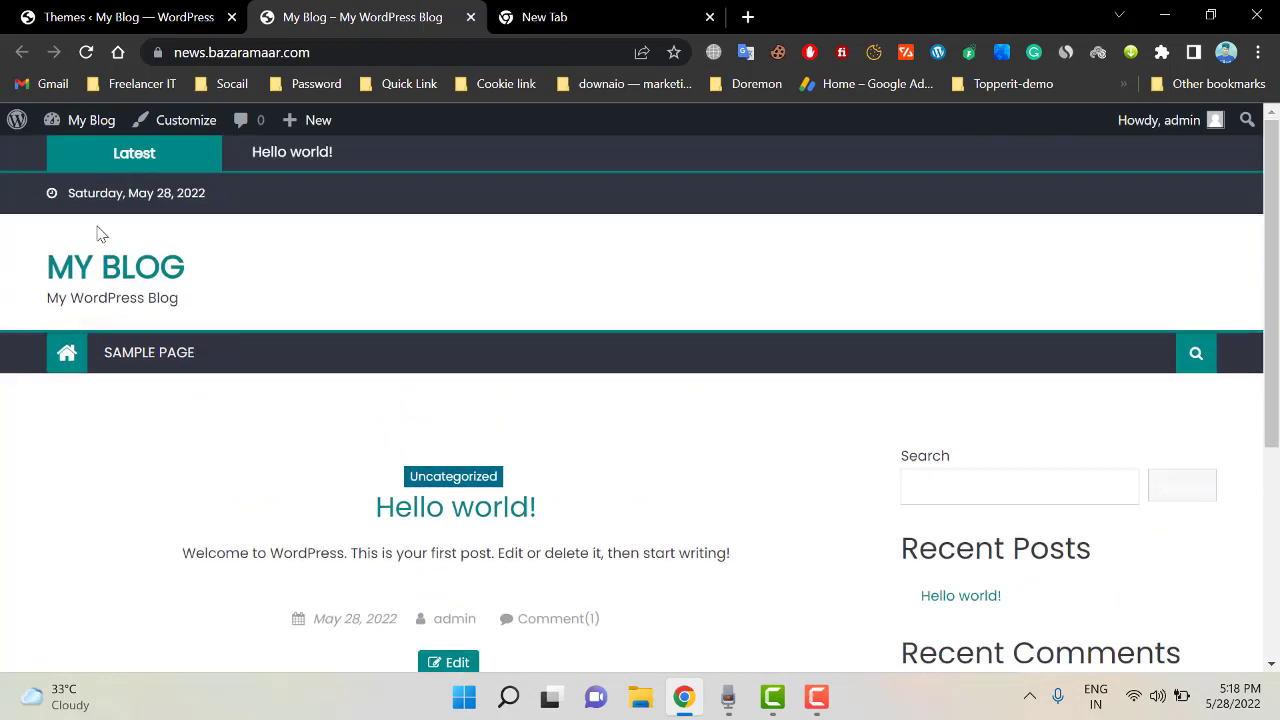
Return to the Themes administration page and read the notice about the theme's recommended plugins
left_click(90, 14)
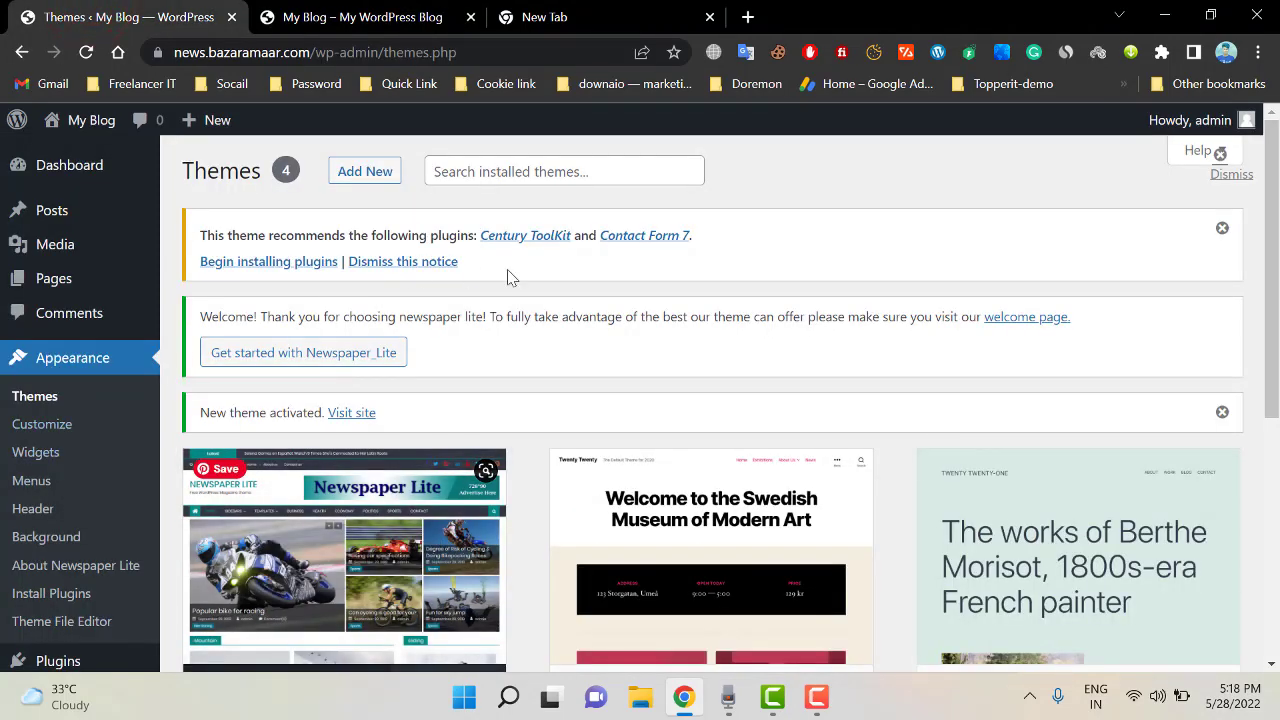
scroll(410, 538, "down", 2)
scroll(410, 538, "up", 2)
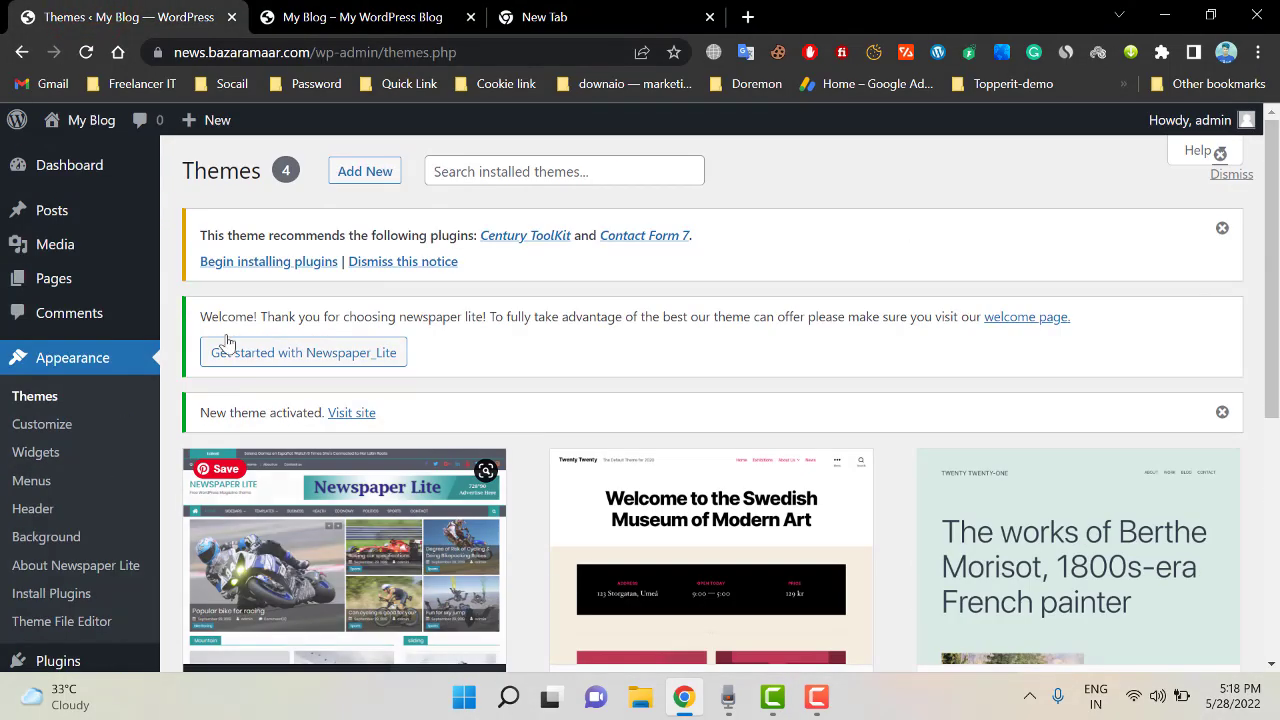
left_click_drag(200, 234, 467, 275)
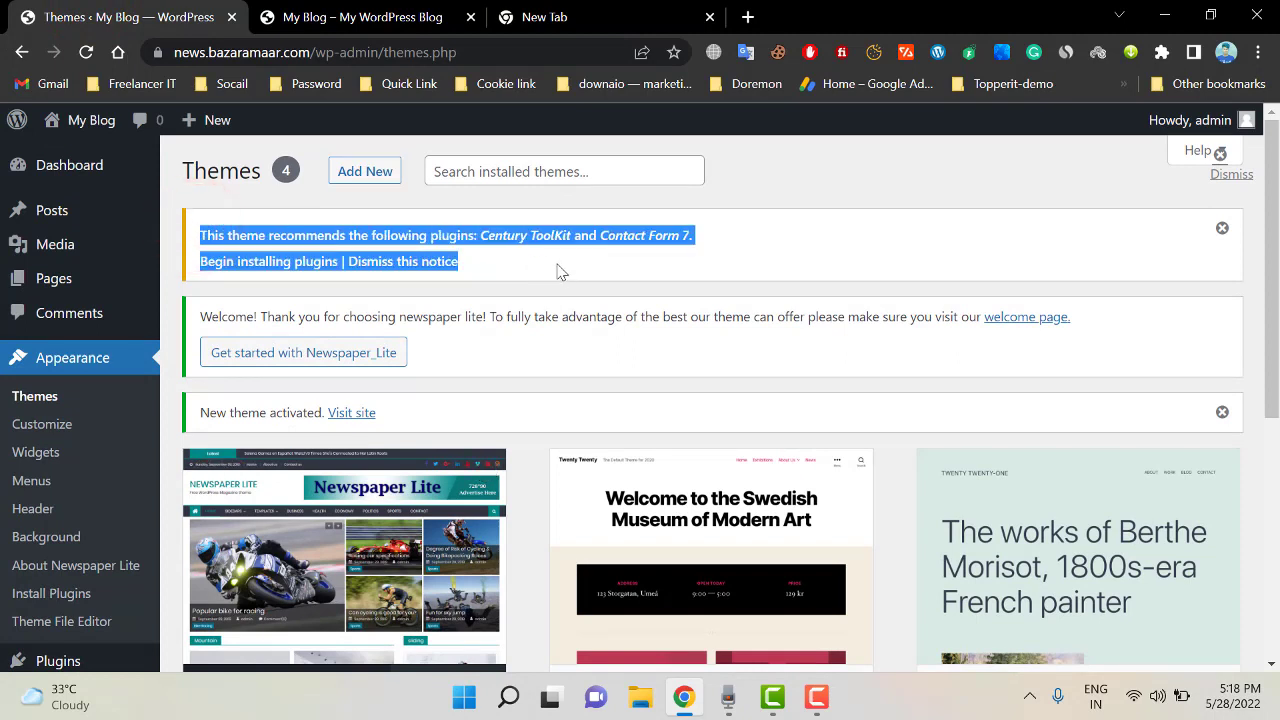
left_click(322, 240)
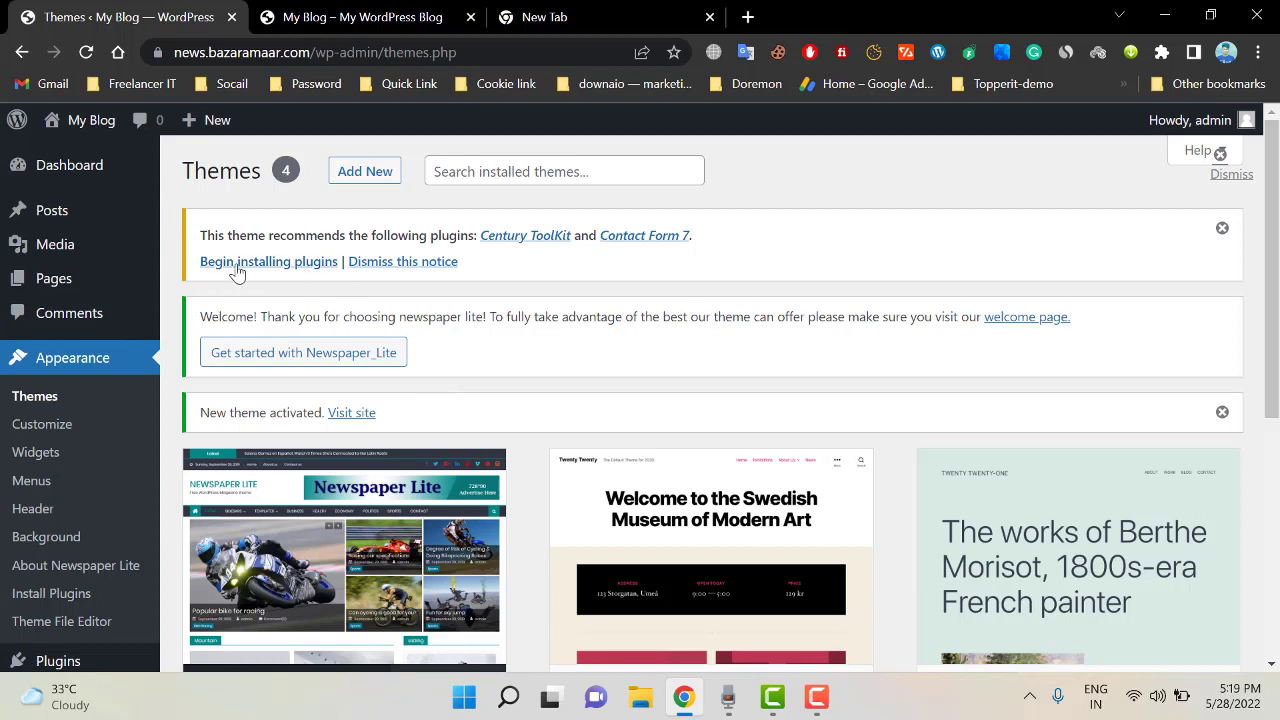
View the recommended plugins list, then return to the installed themes and read the Newspaper Lite theme details
left_click(285, 264)
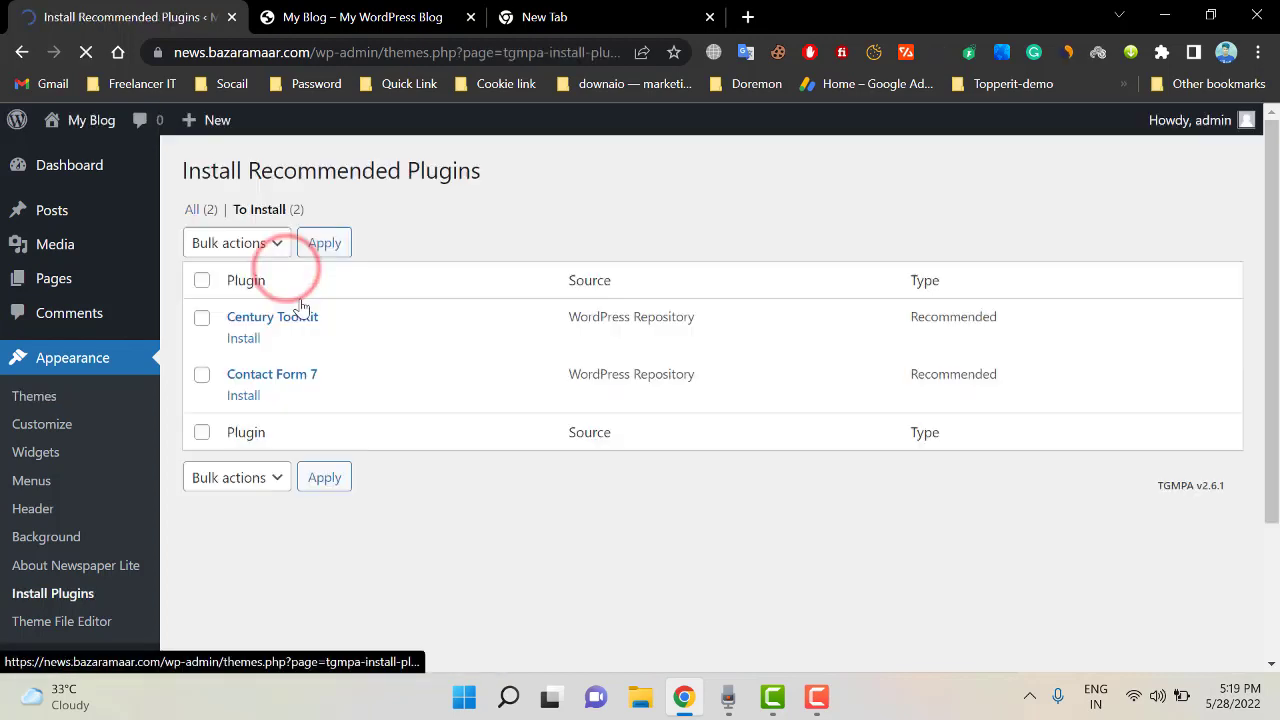
left_click(50, 398)
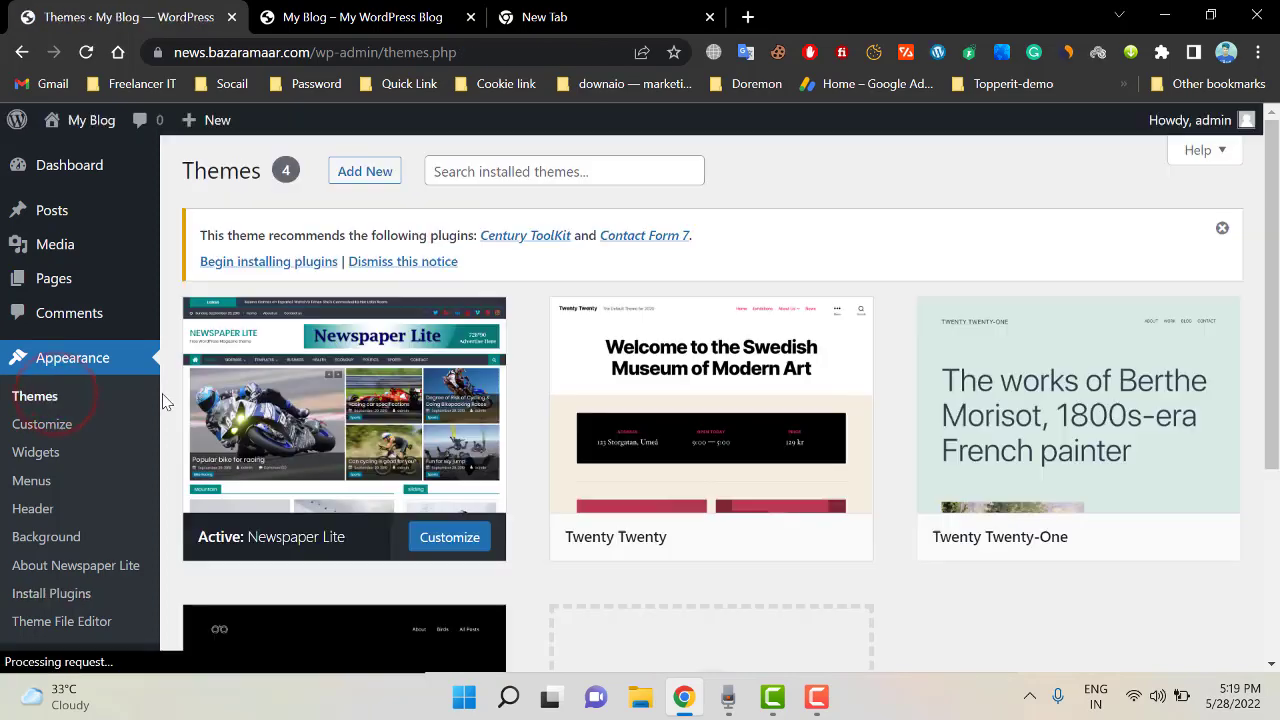
left_click(330, 488)
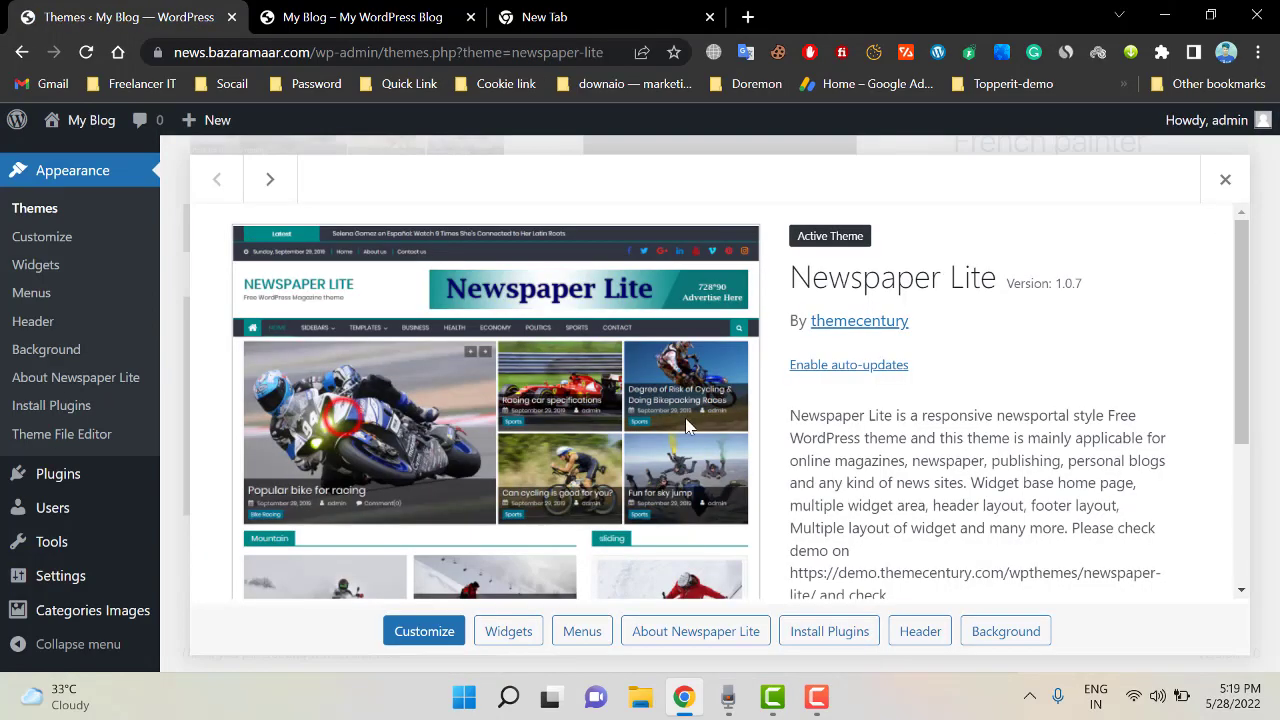
scroll(418, 532, "down", 2)
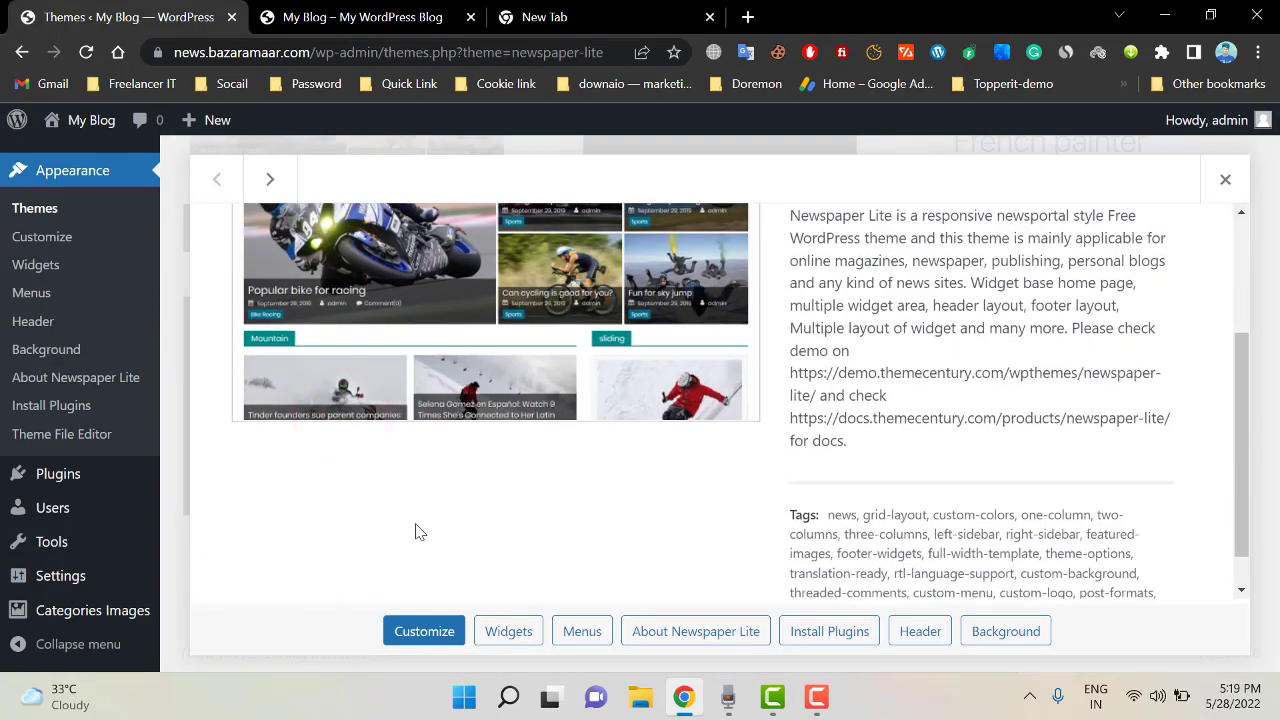
Bulk-install the recommended plugins Century ToolKit and Contact Form 7 from the Newspaper Lite theme's plugin installer
left_click(842, 645)
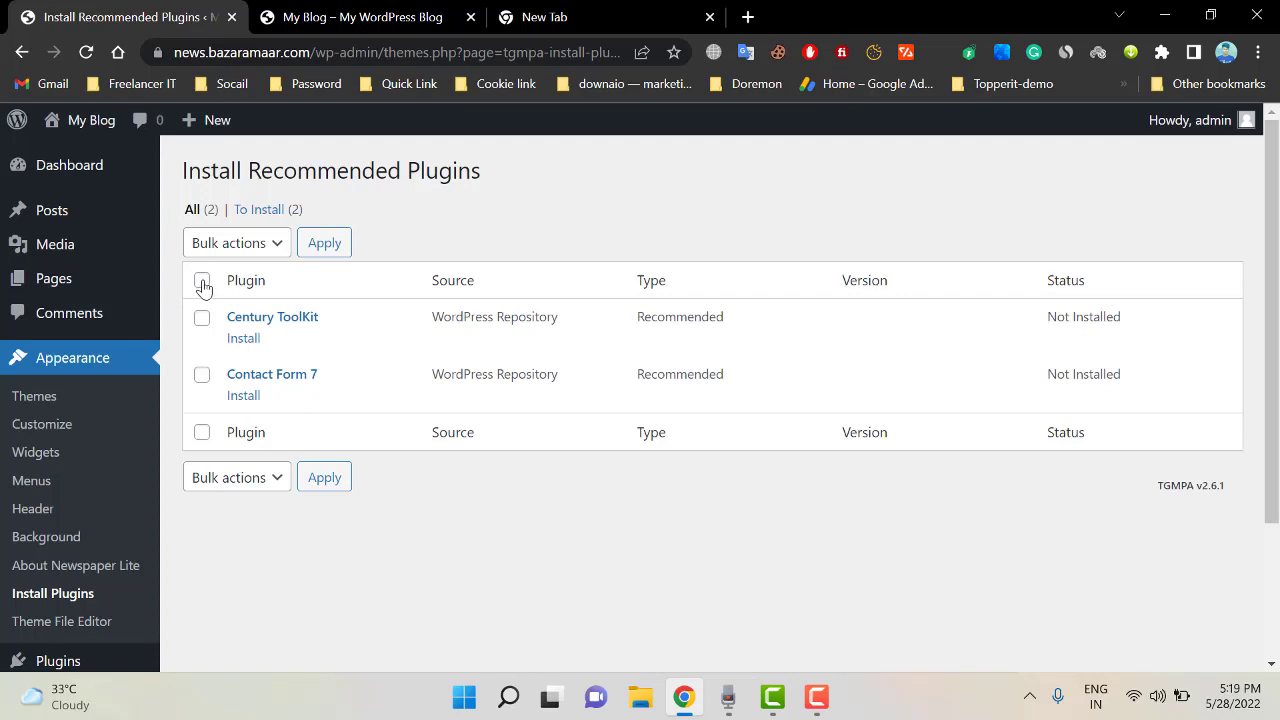
left_click(202, 282)
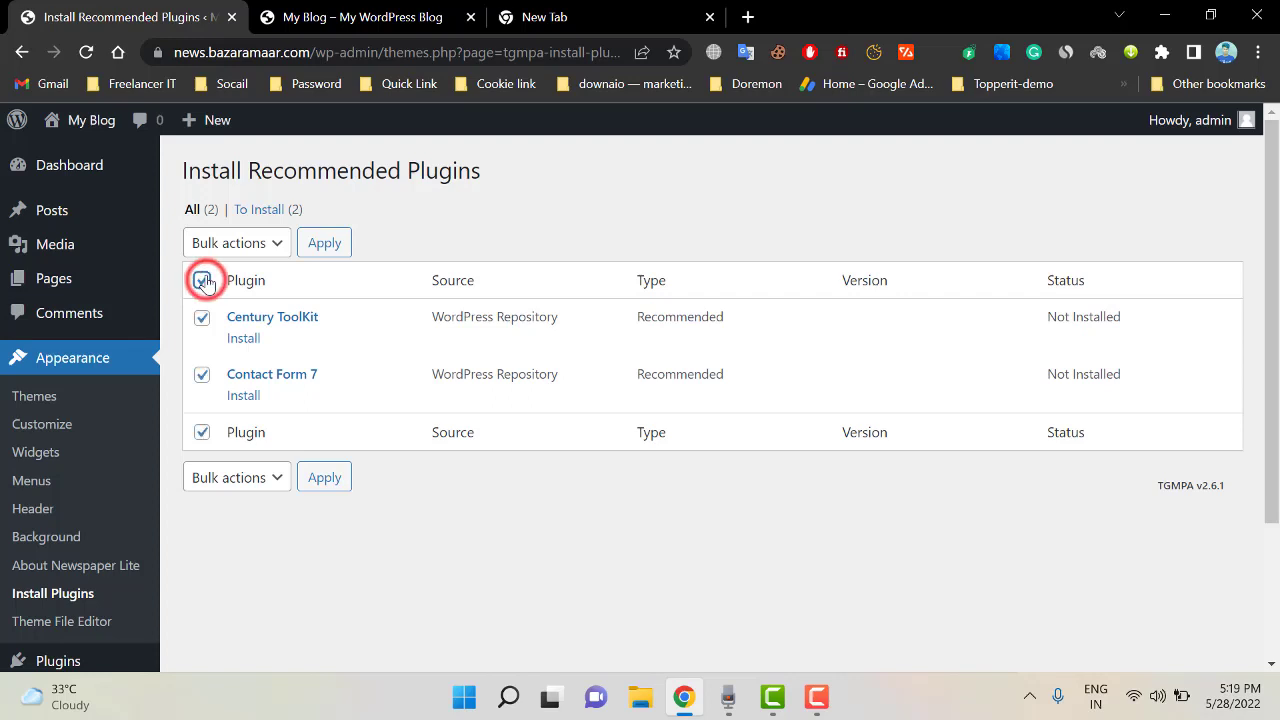
left_click(257, 245)
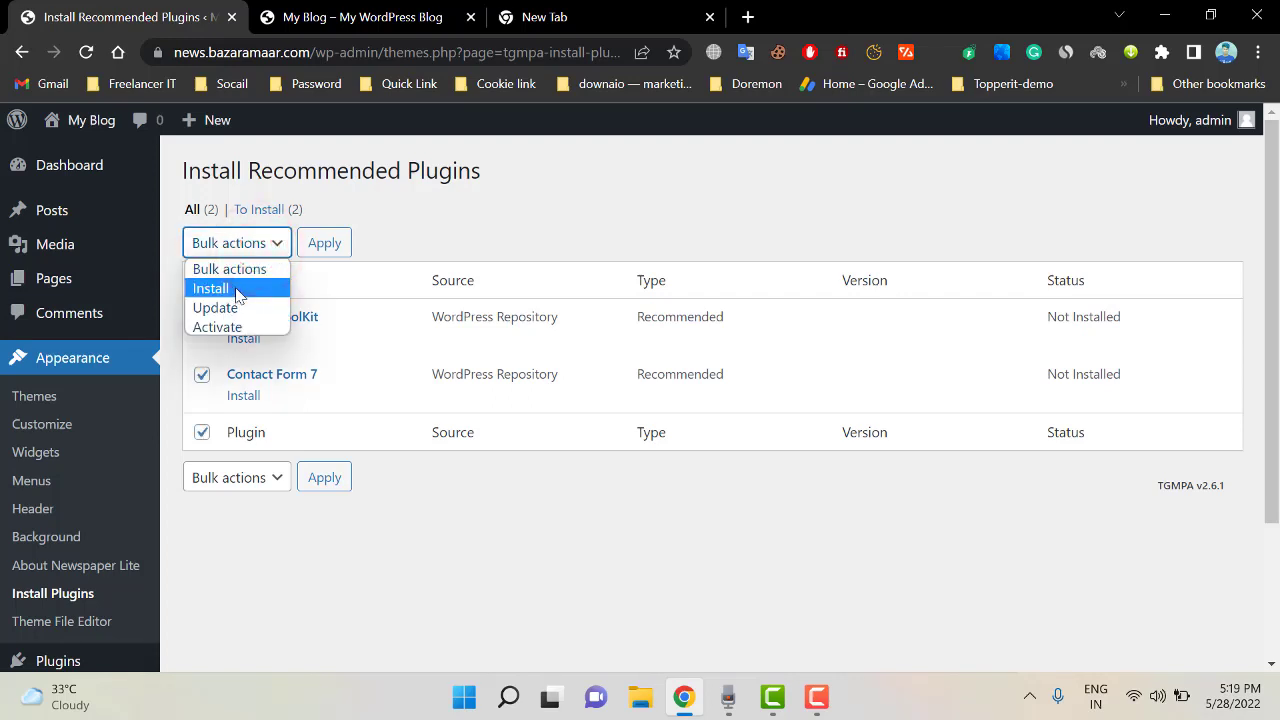
left_click(237, 289)
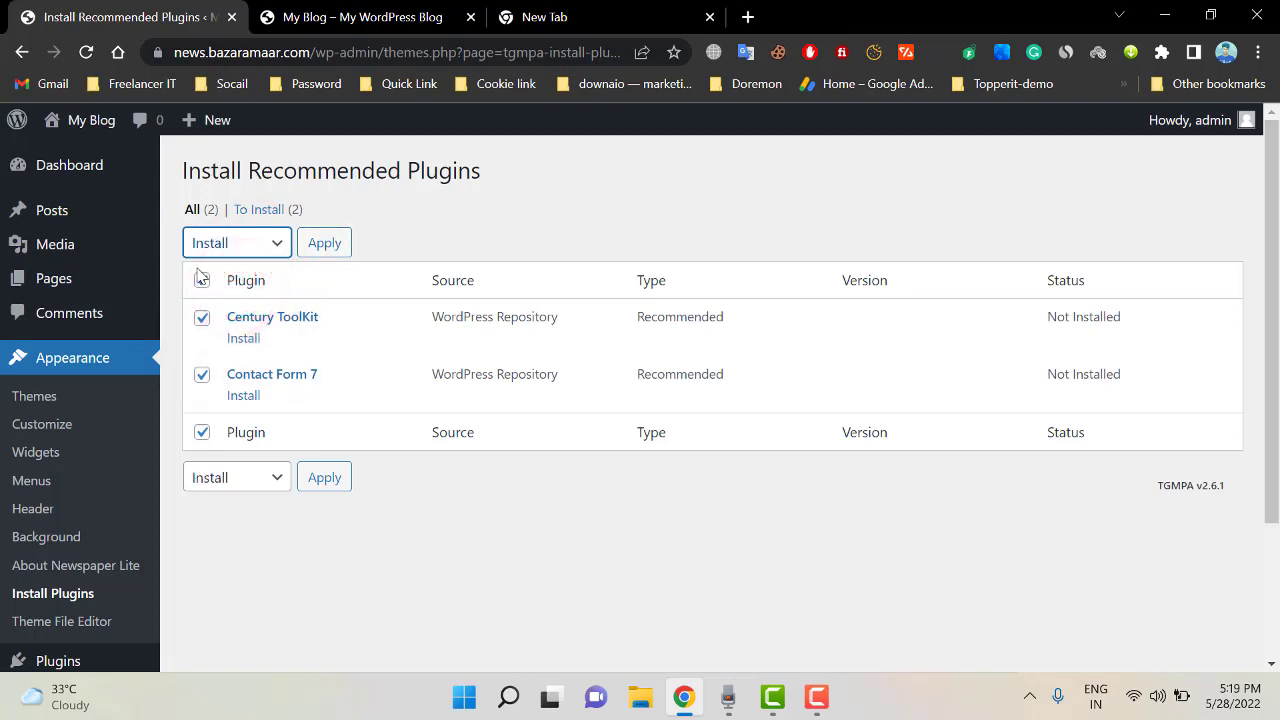
left_click(344, 245)
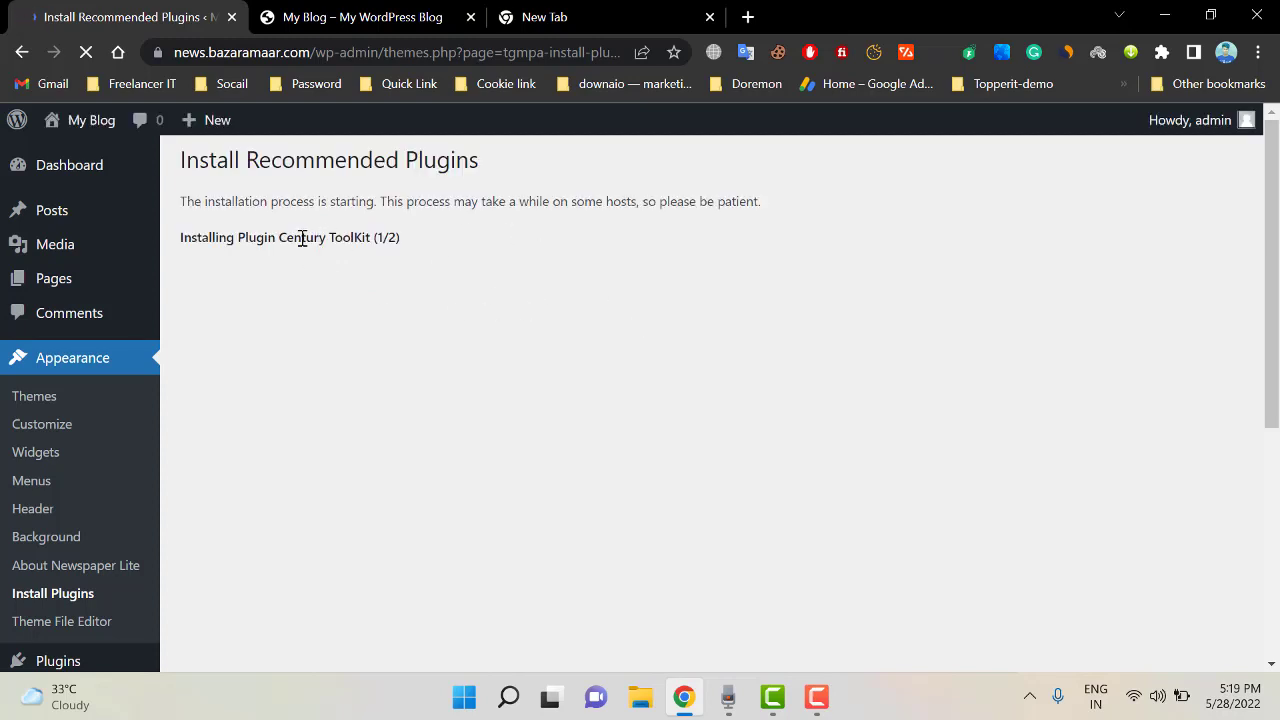
left_click_drag(246, 249, 371, 234)
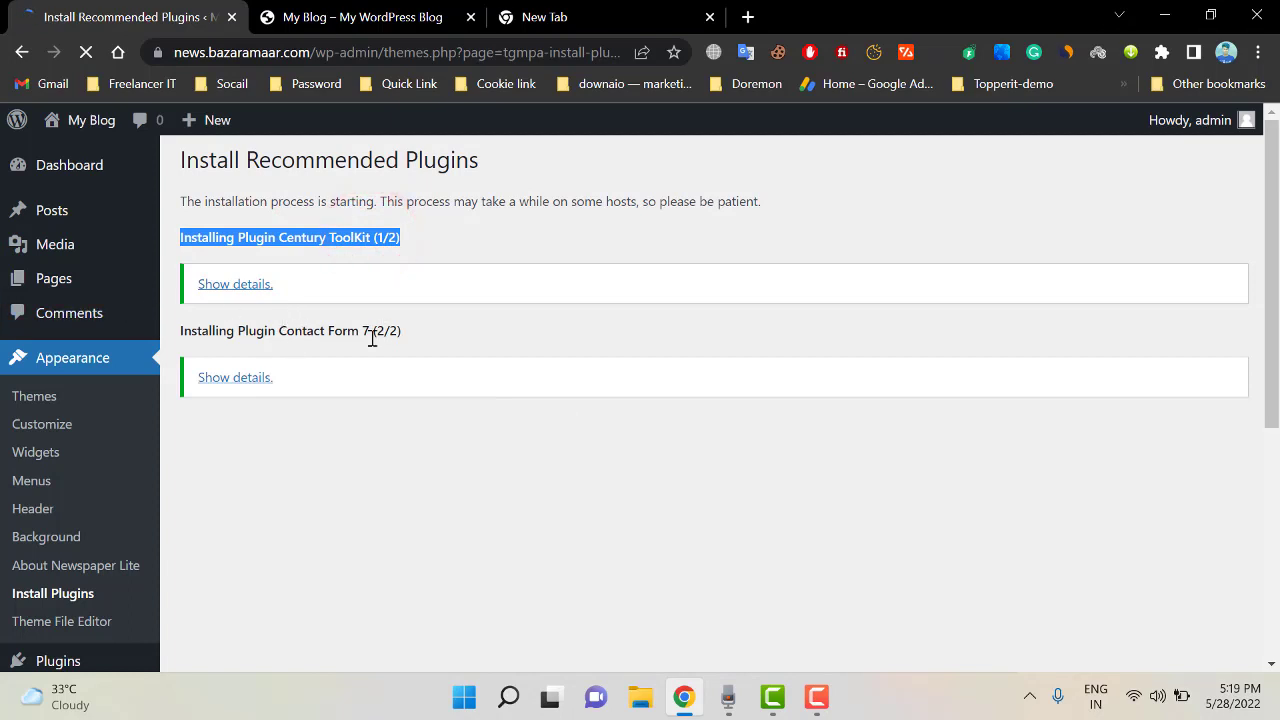
scroll(363, 352, "down", 1)
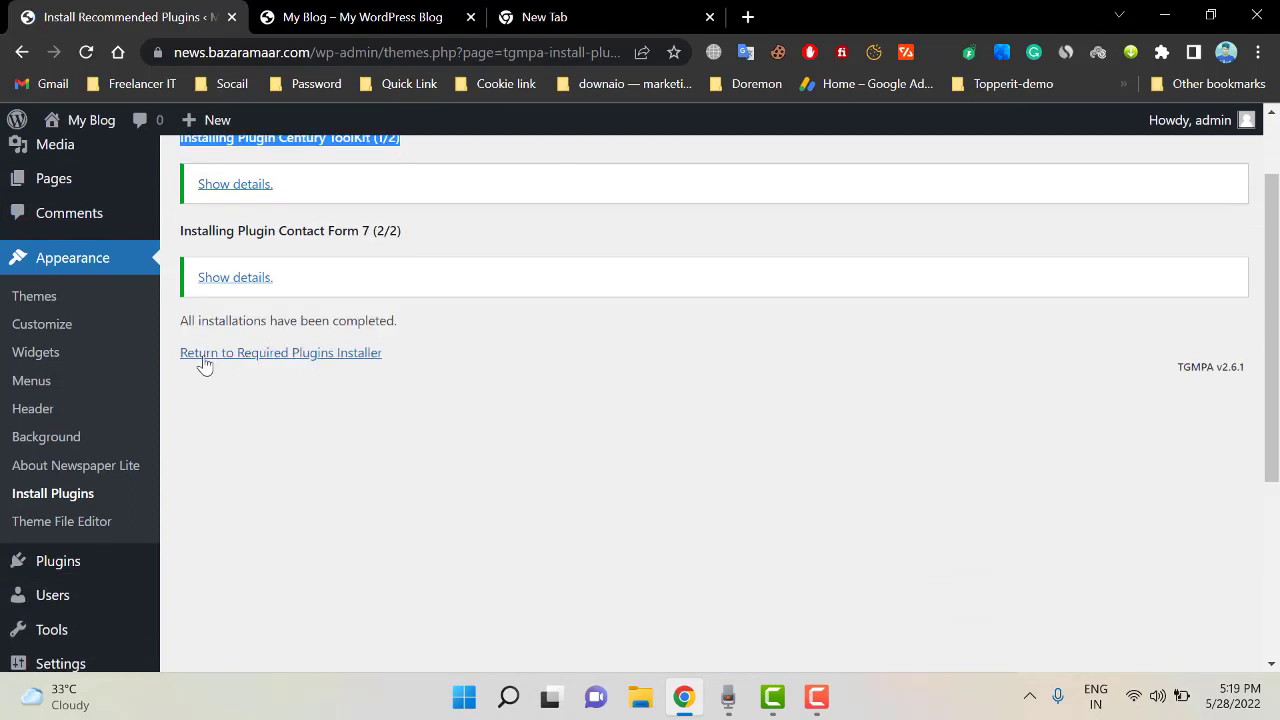
Return to the required plugins installer and bulk-activate Century ToolKit and Contact Form 7
left_click_drag(289, 357, 331, 360)
left_click(334, 354)
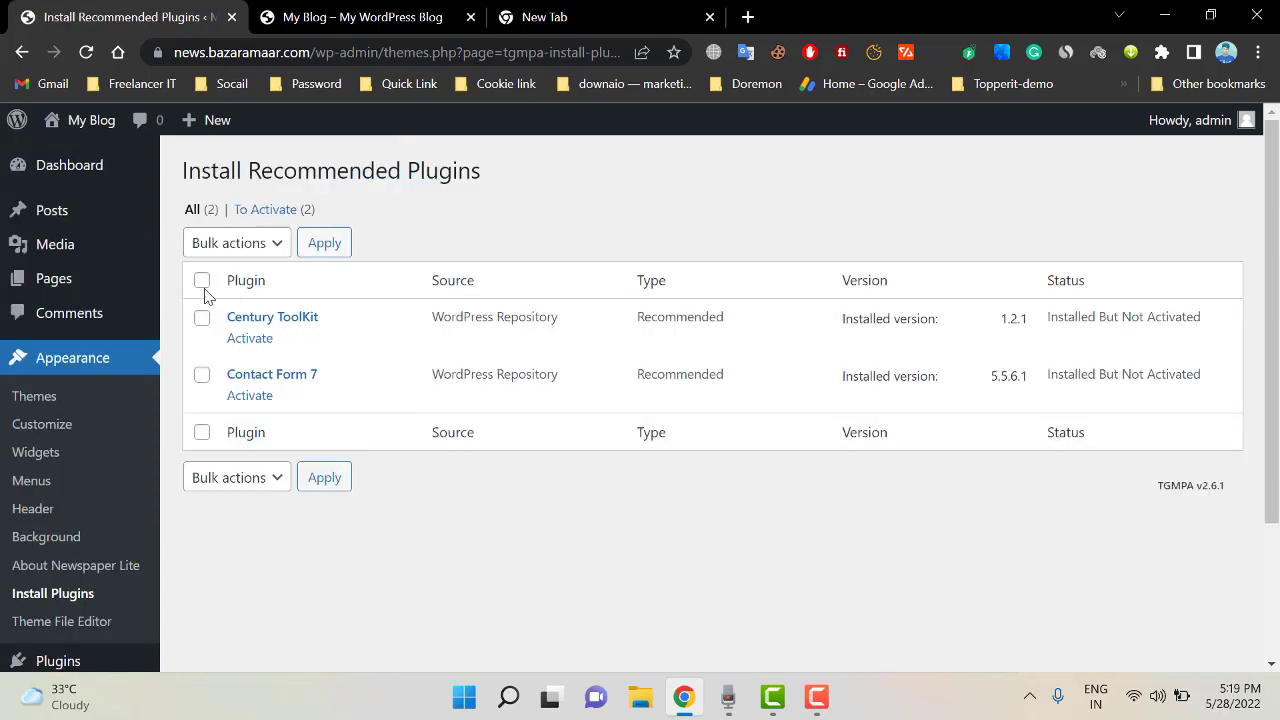
left_click(202, 281)
left_click(240, 248)
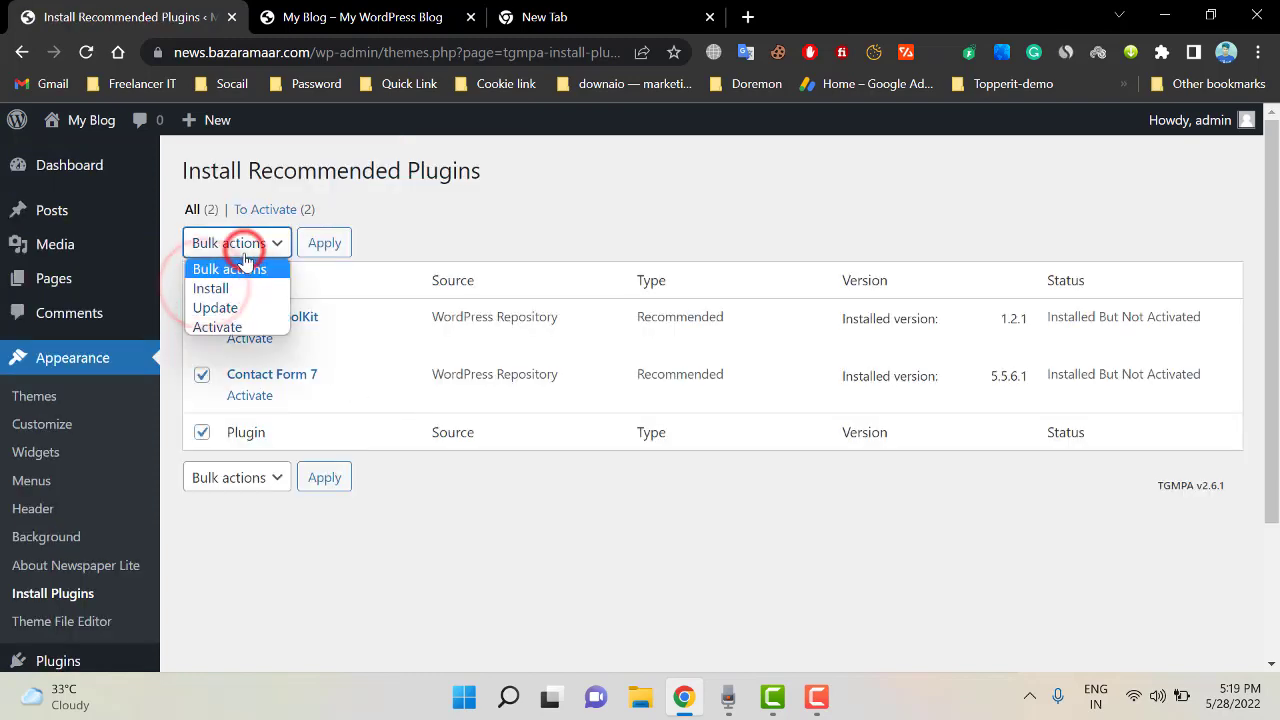
left_click(222, 328)
left_click(330, 244)
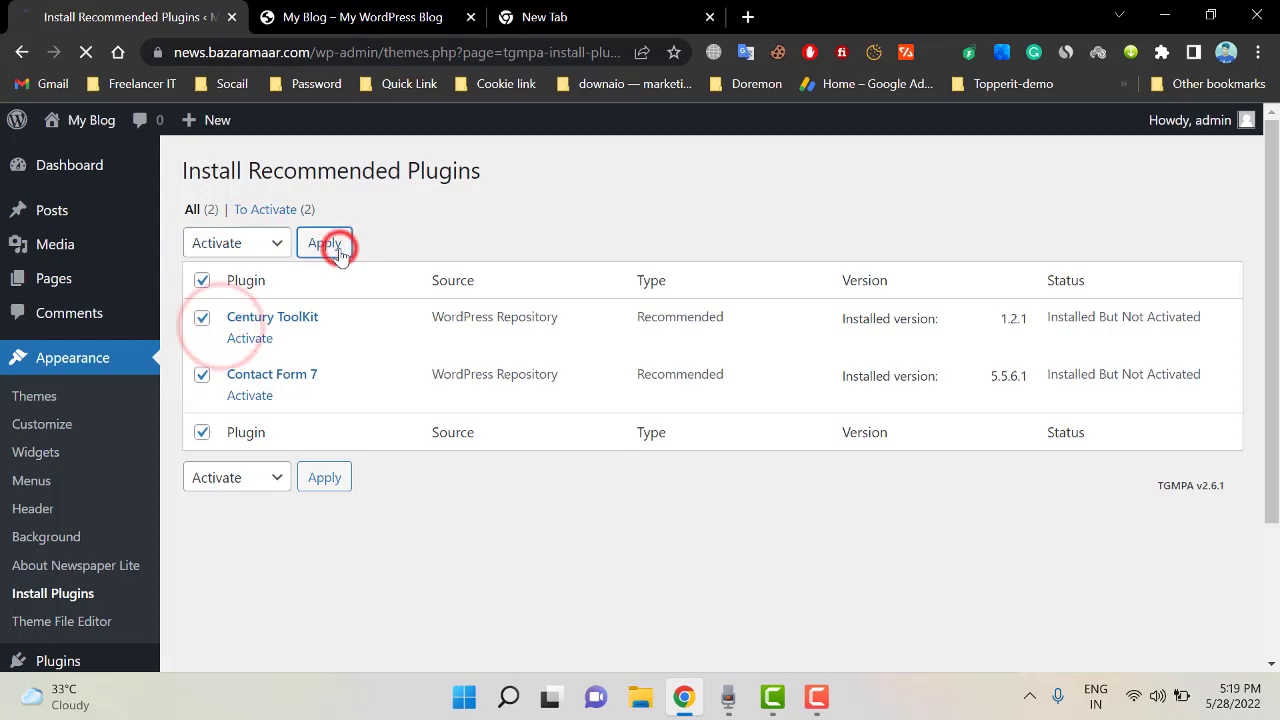
Open the list of installed plugins and check the entries for Century ToolKit and Contact Form 7
scroll(140, 486, "down", 2)
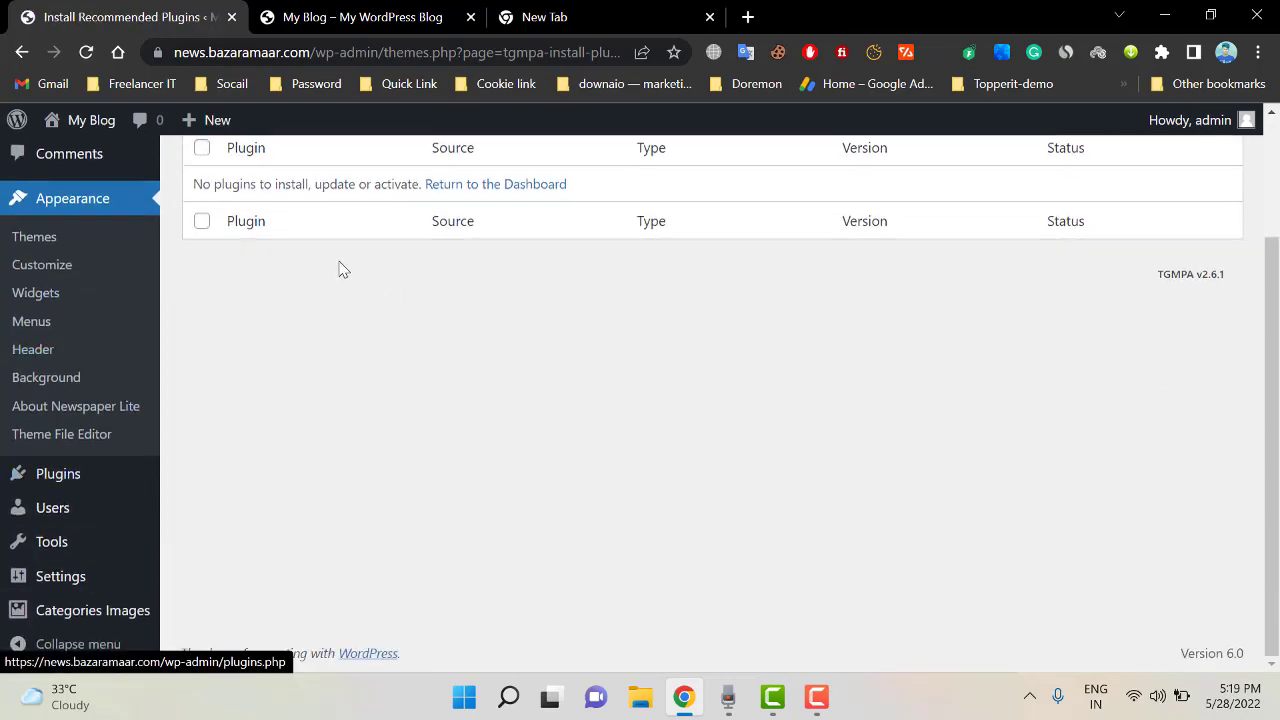
scroll(143, 437, "up", 2)
scroll(146, 497, "down", 2)
mouse_move(97, 470)
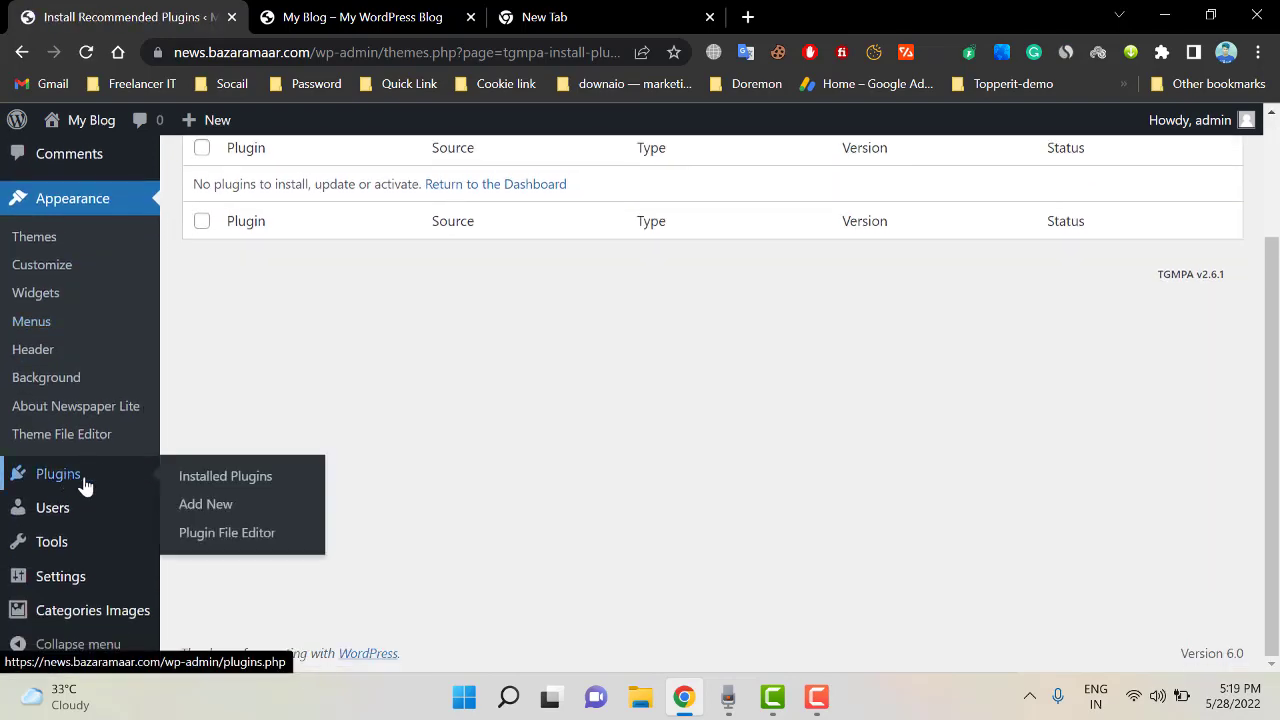
left_click(210, 478)
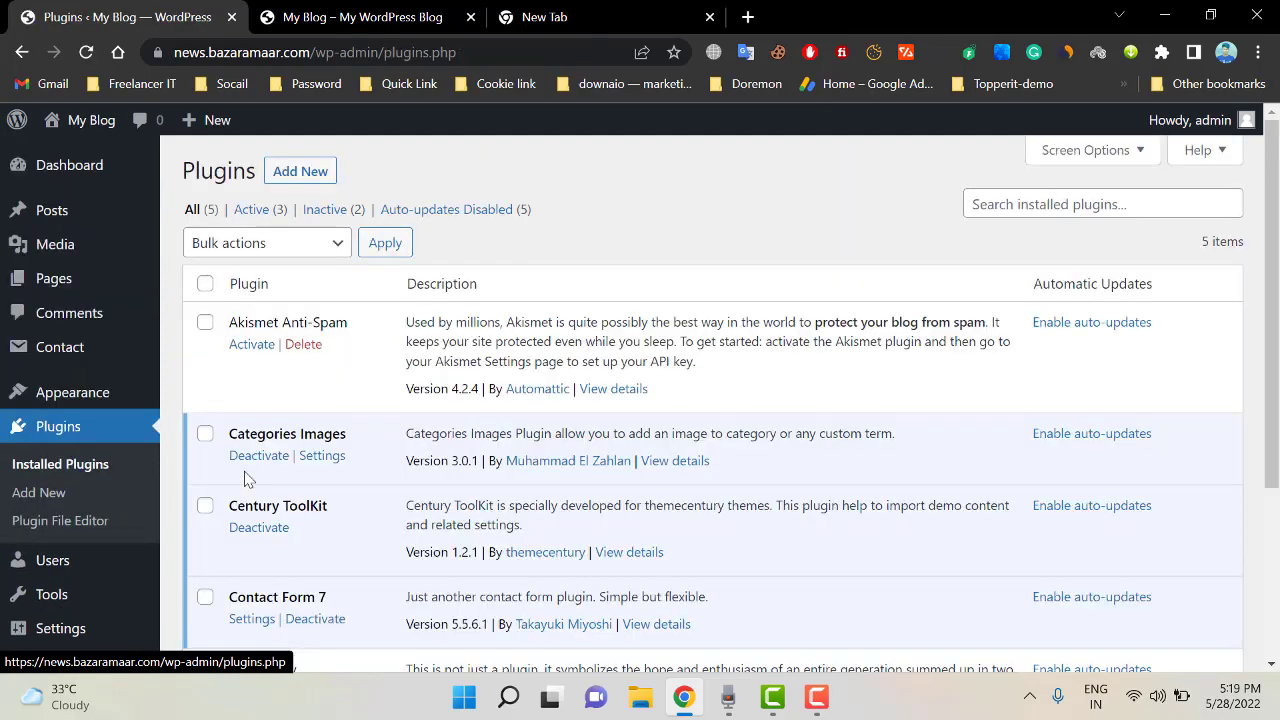
scroll(369, 372, "down", 3)
scroll(490, 405, "up", 3)
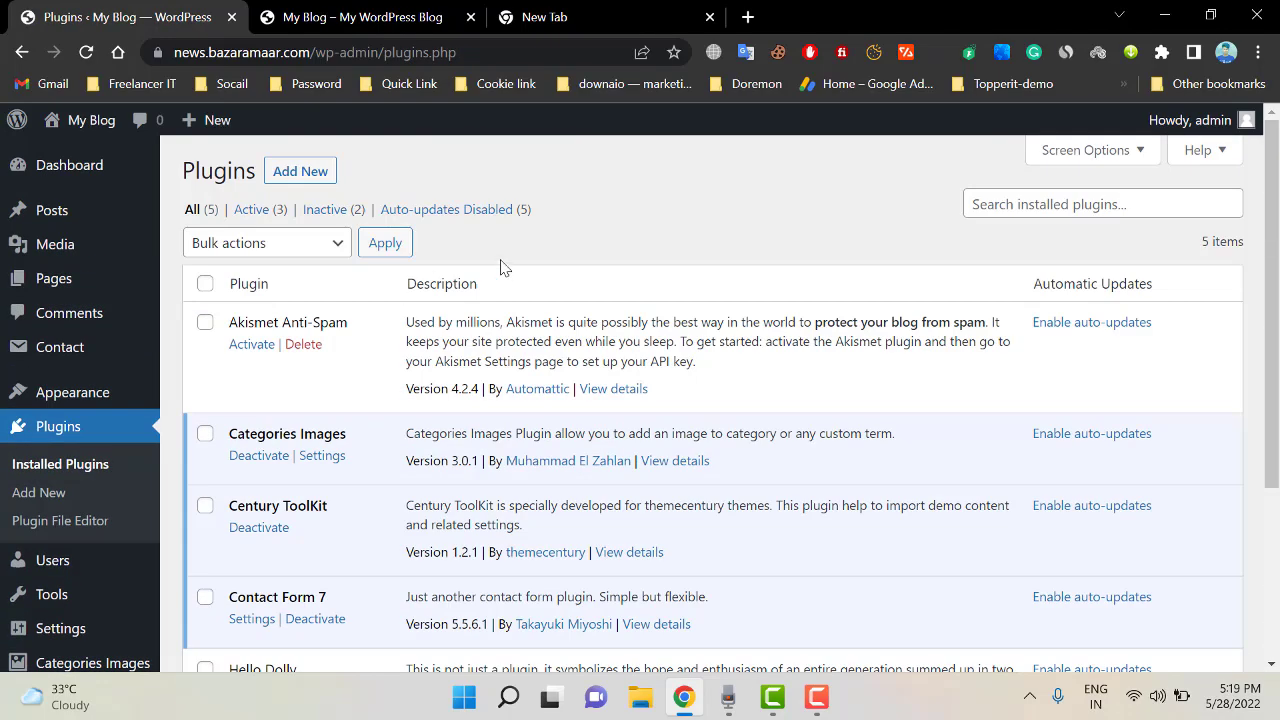
scroll(429, 417, "down", 3)
scroll(361, 364, "up", 3)
Open the theme's demo import page and look over the live preview of the Newspaper Lite - Default demo
mouse_move(94, 400)
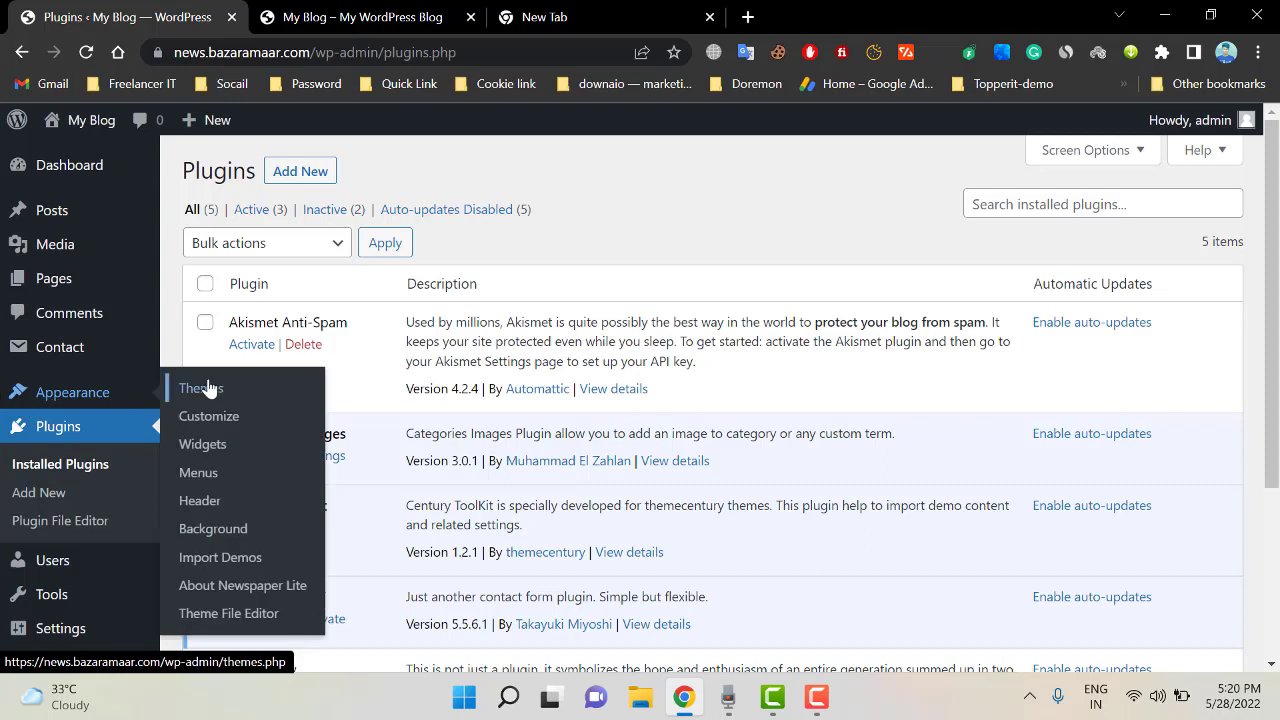
left_click(220, 566)
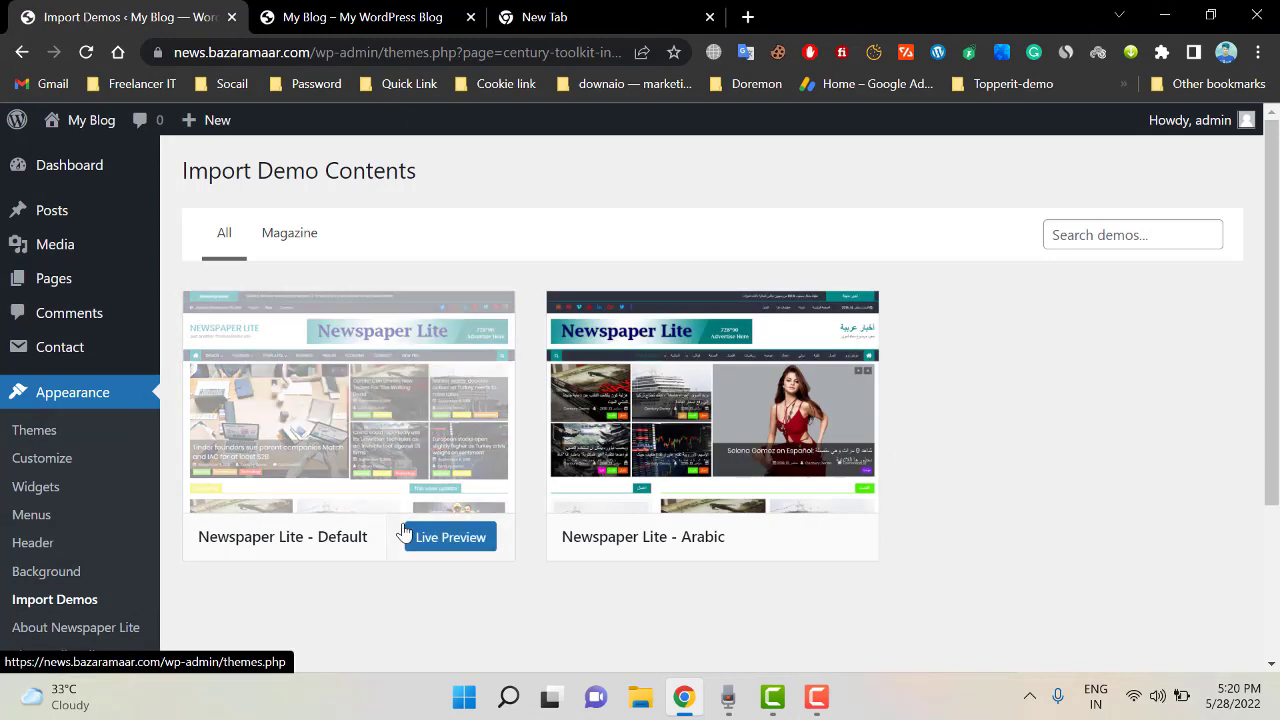
left_click(450, 537)
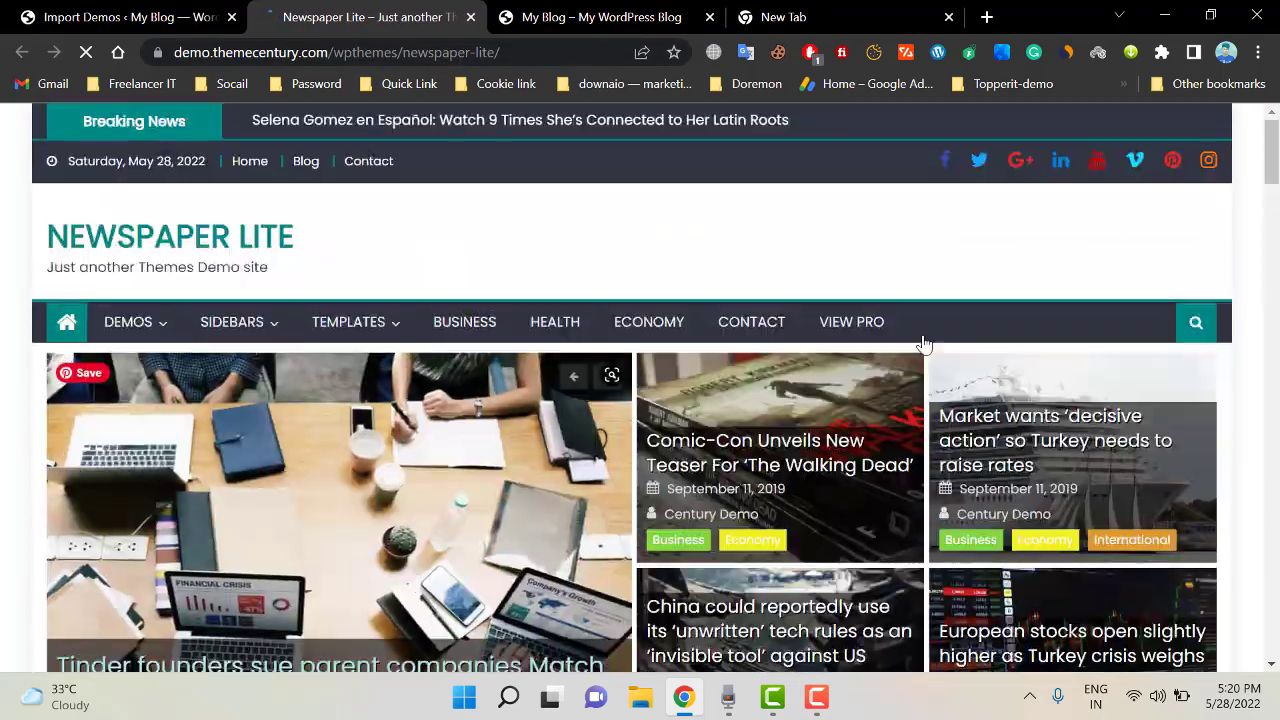
left_click_drag(1277, 135, 1277, 183)
scroll(555, 321, "up", 5)
Open the featured Tinder founders article in the demo site and look through its page layout
left_click(370, 473)
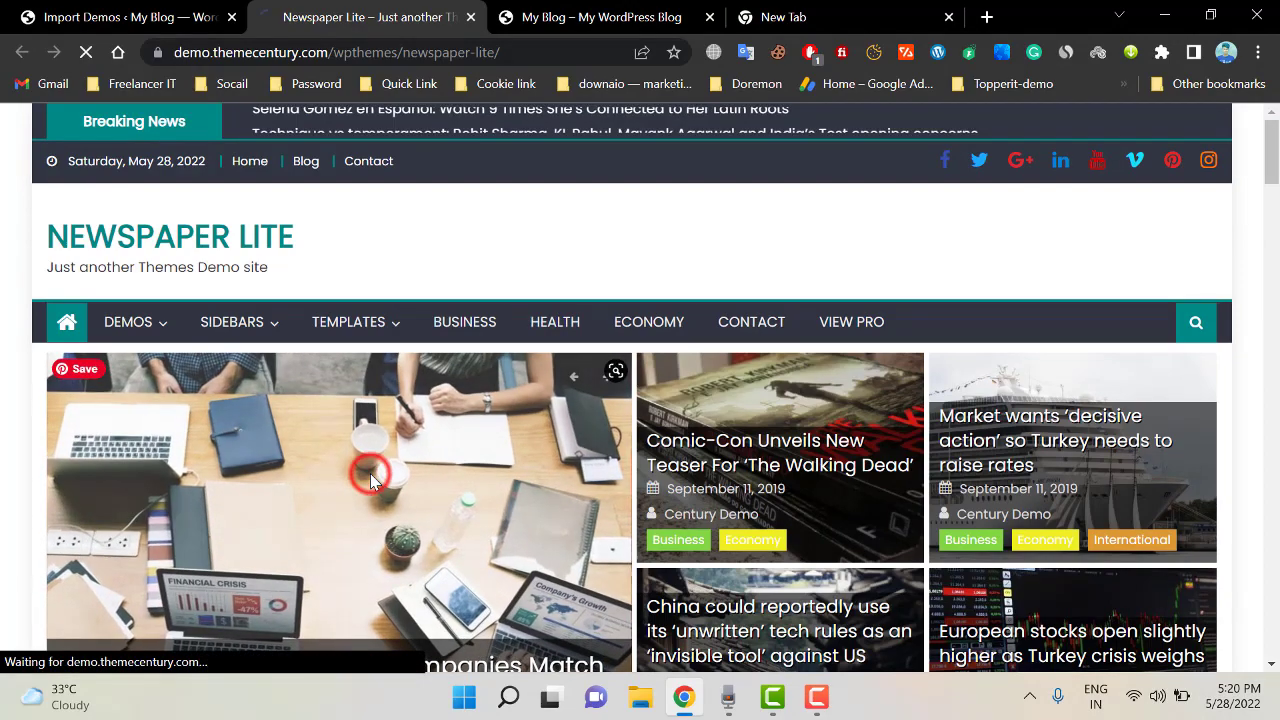
scroll(519, 310, "down", 7)
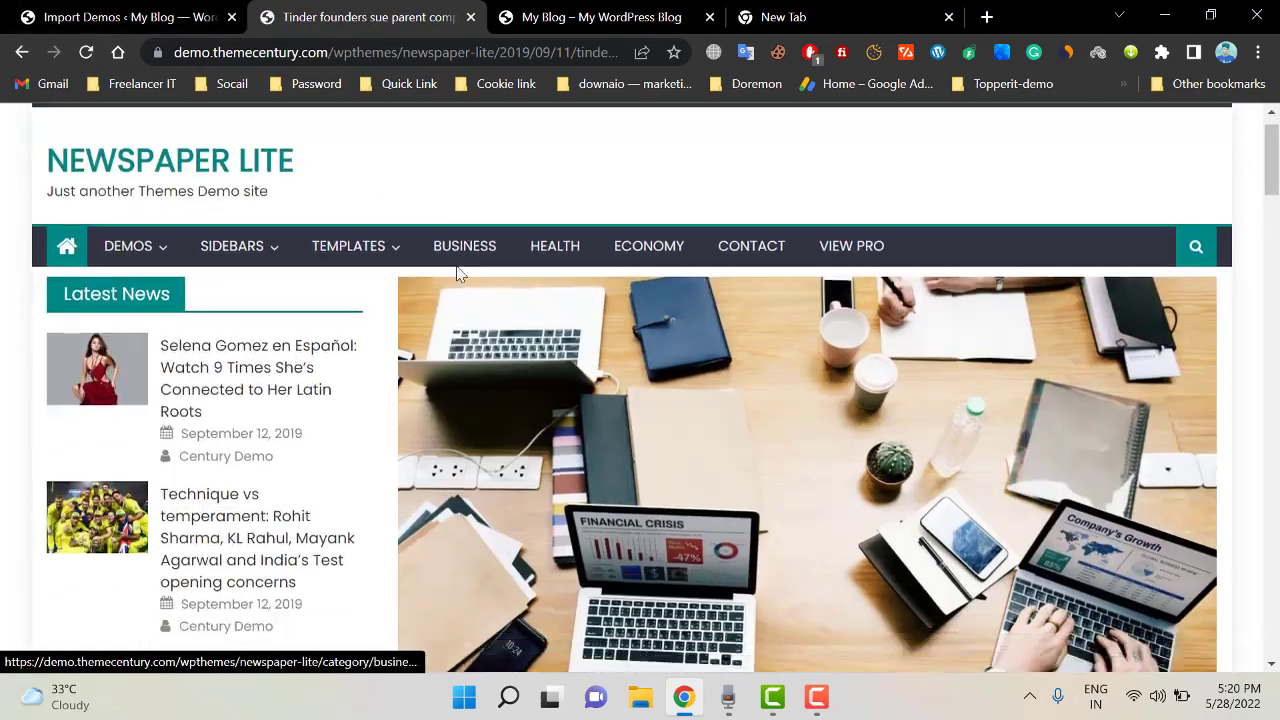
scroll(745, 345, "down", 10)
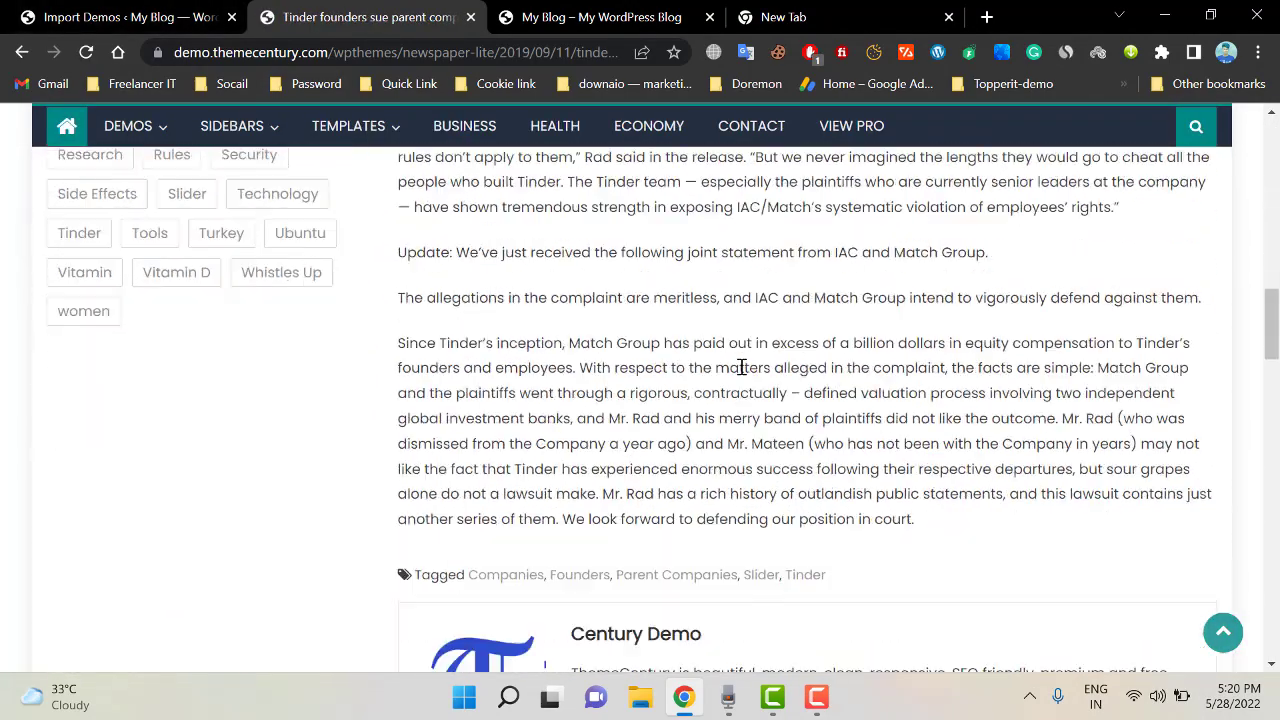
left_click_drag(1271, 321, 1260, 52)
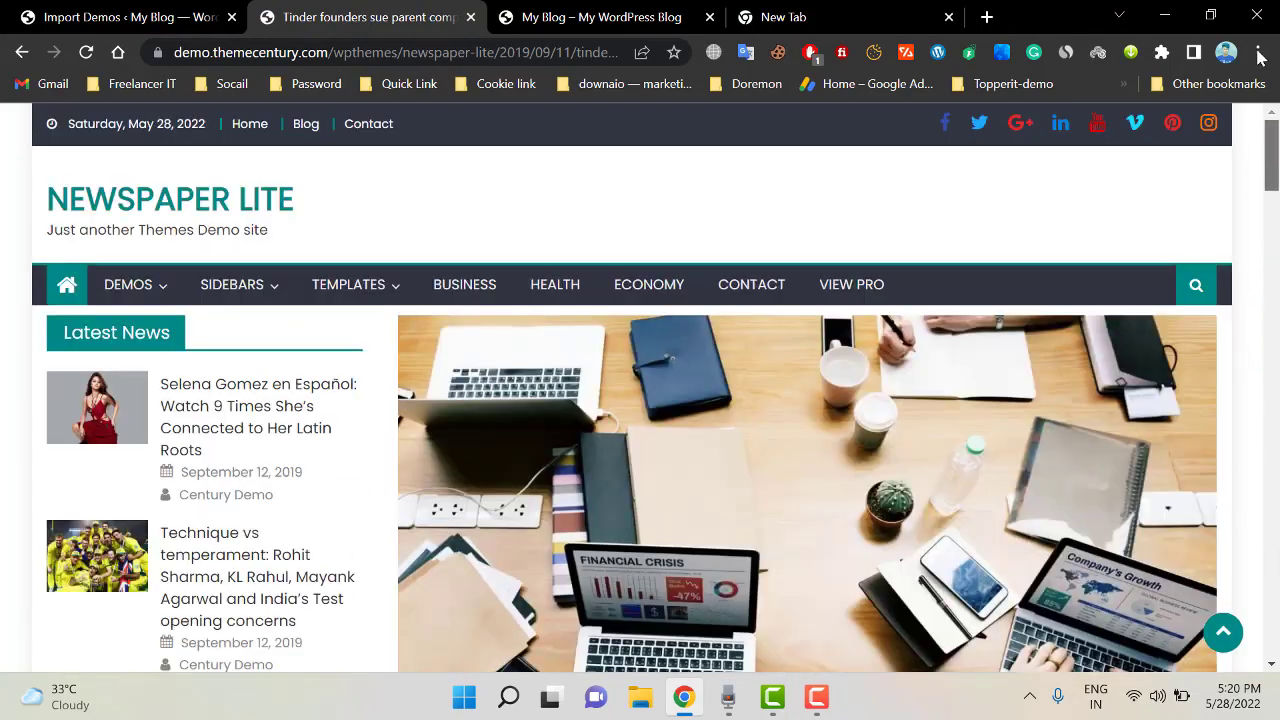
Return to the theme's demo import page, start importing the Newspaper Lite - Default demo and check its recommended plugins
left_click(140, 198)
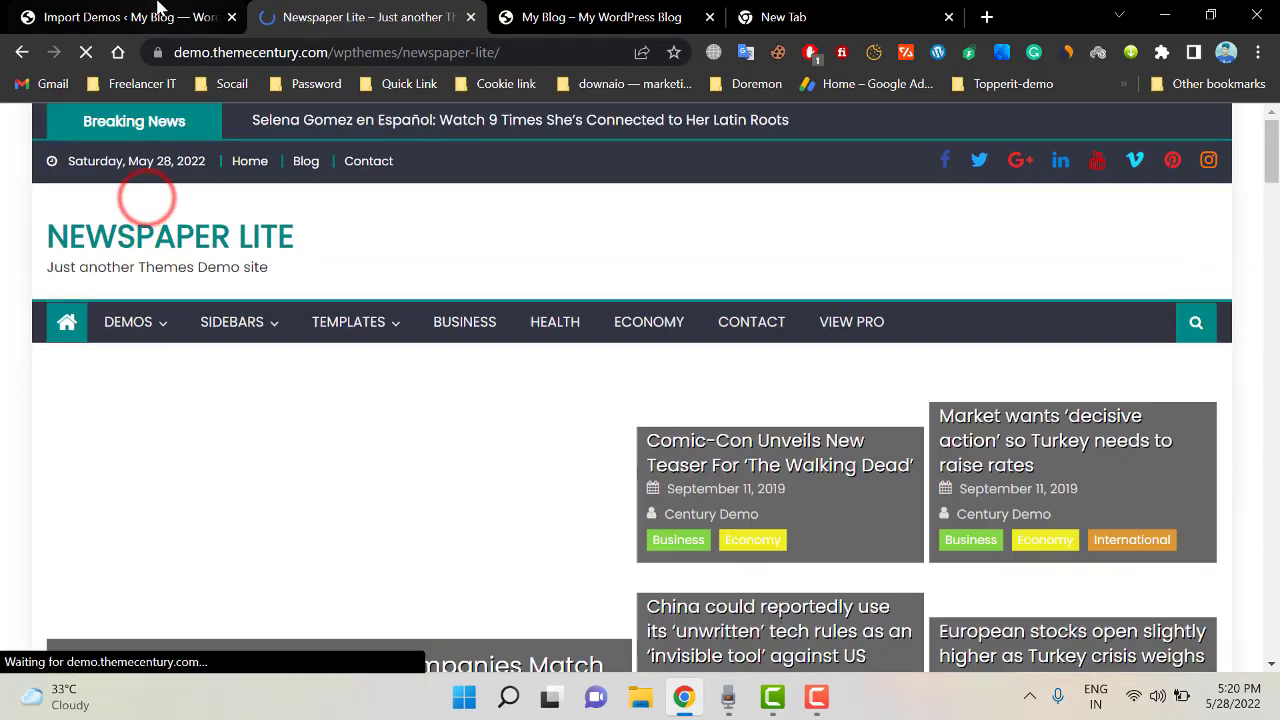
left_click(157, 12)
mouse_move(303, 474)
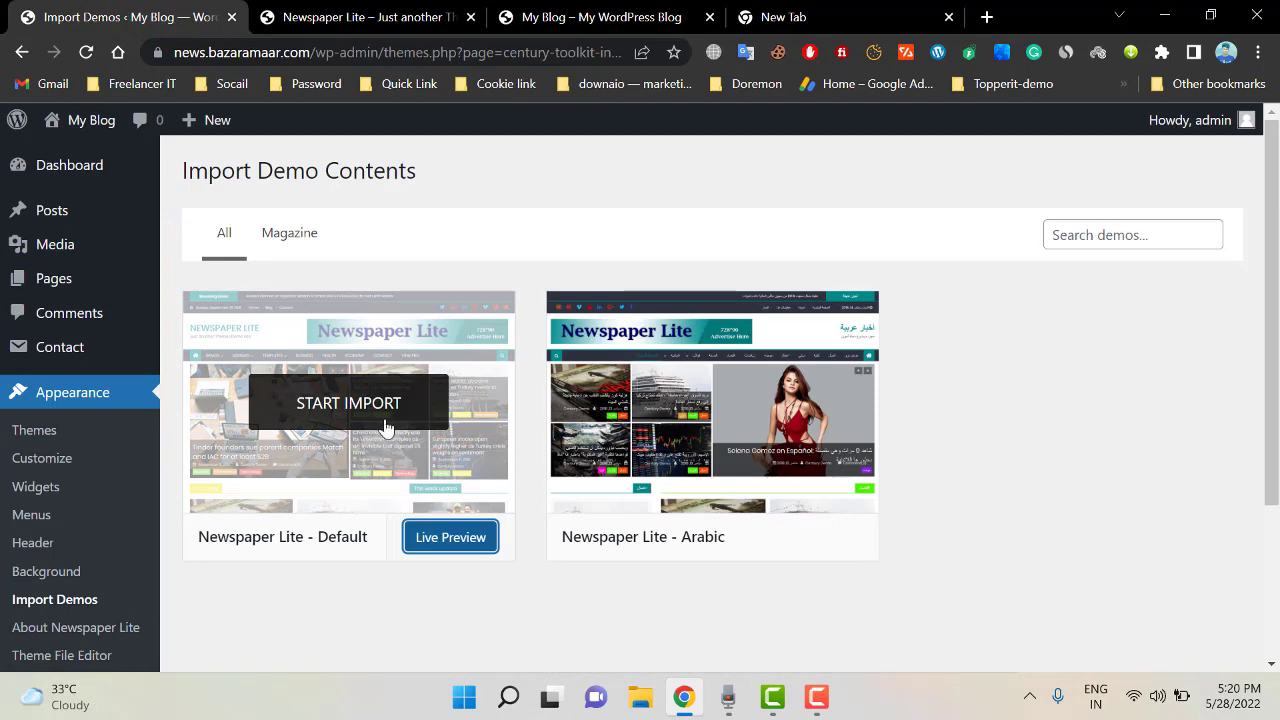
left_click(338, 402)
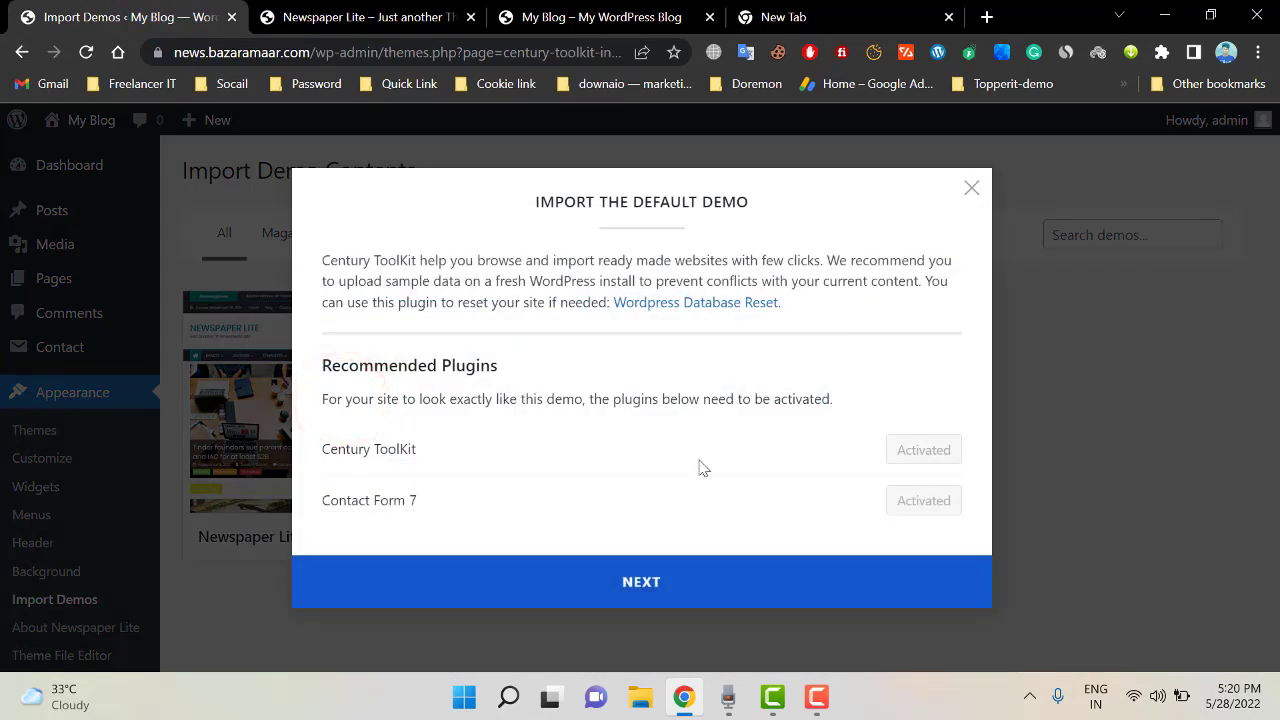
left_click_drag(342, 360, 800, 402)
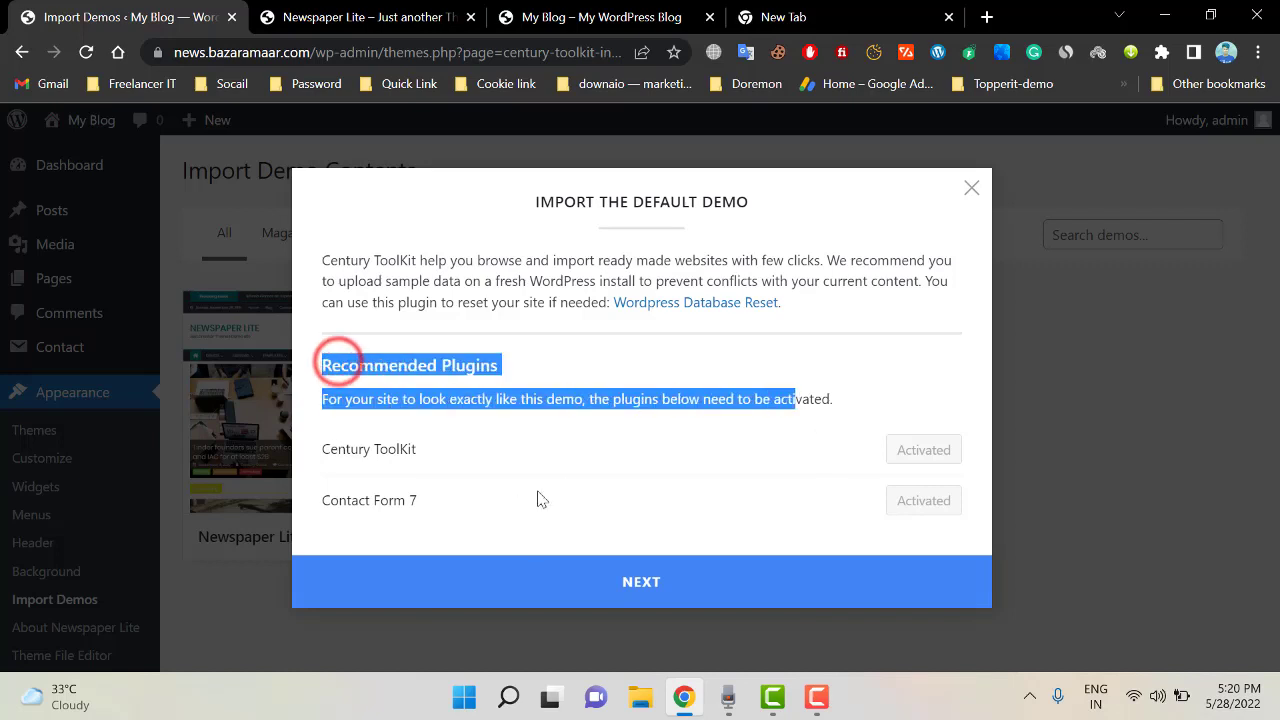
left_click_drag(322, 447, 926, 508)
left_click_drag(531, 511, 570, 452)
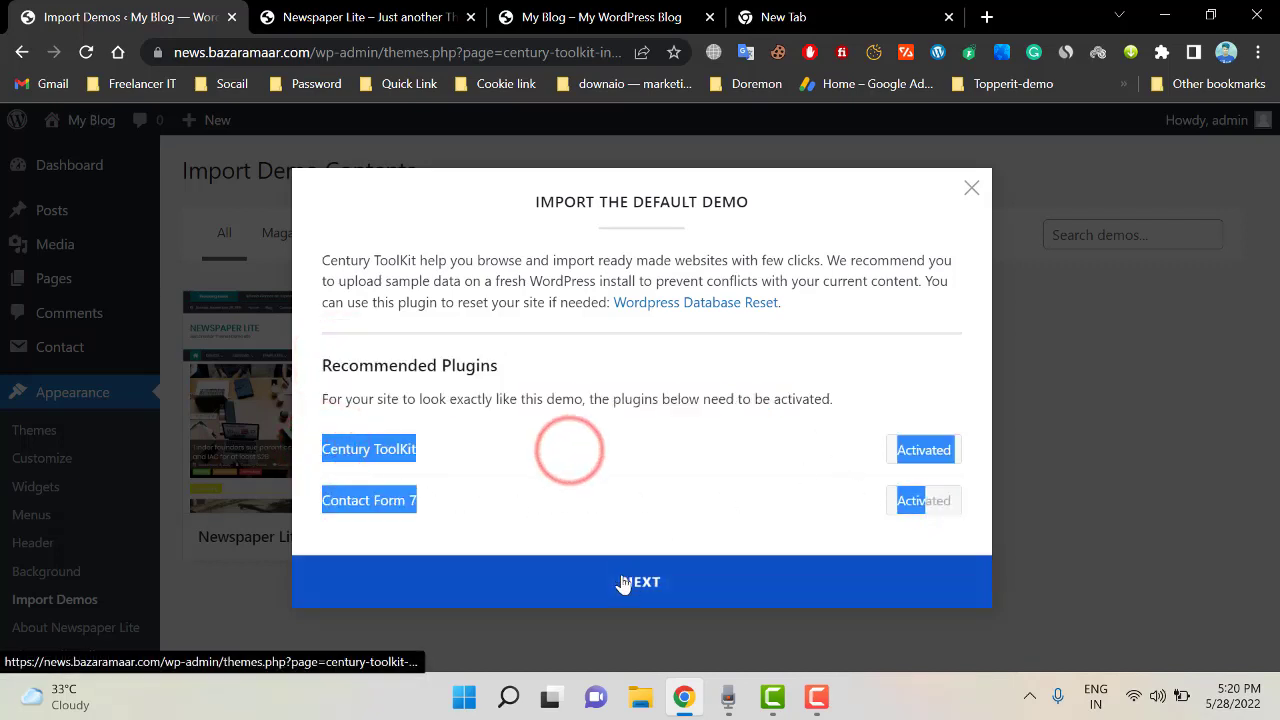
Install the default demo with its XML data, customizer settings and widgets all selected for import
left_click(620, 582)
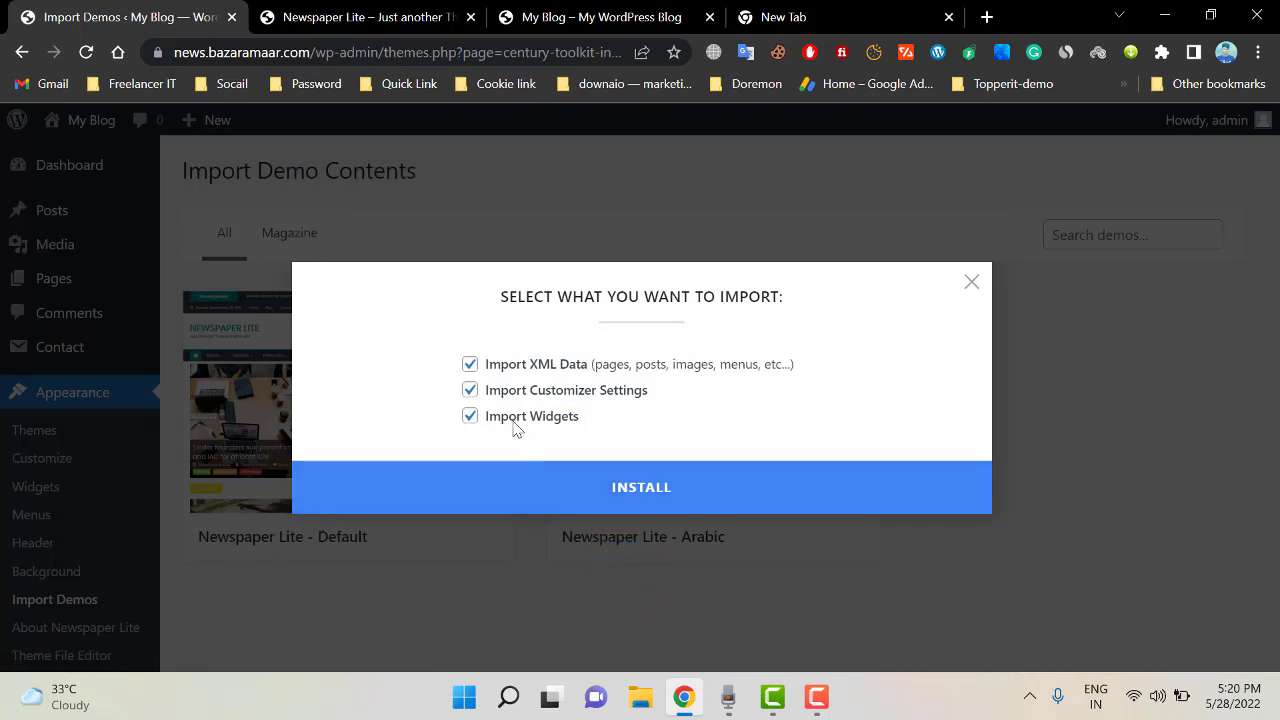
left_click(488, 370)
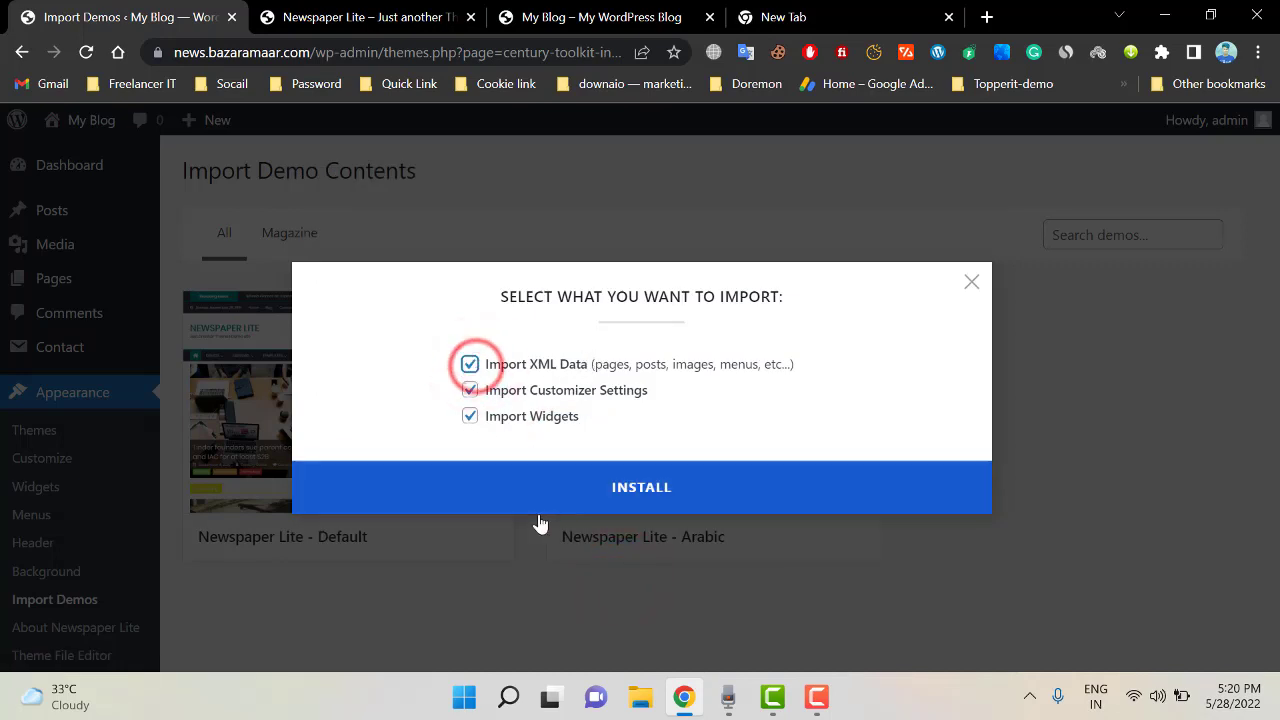
left_click(695, 502)
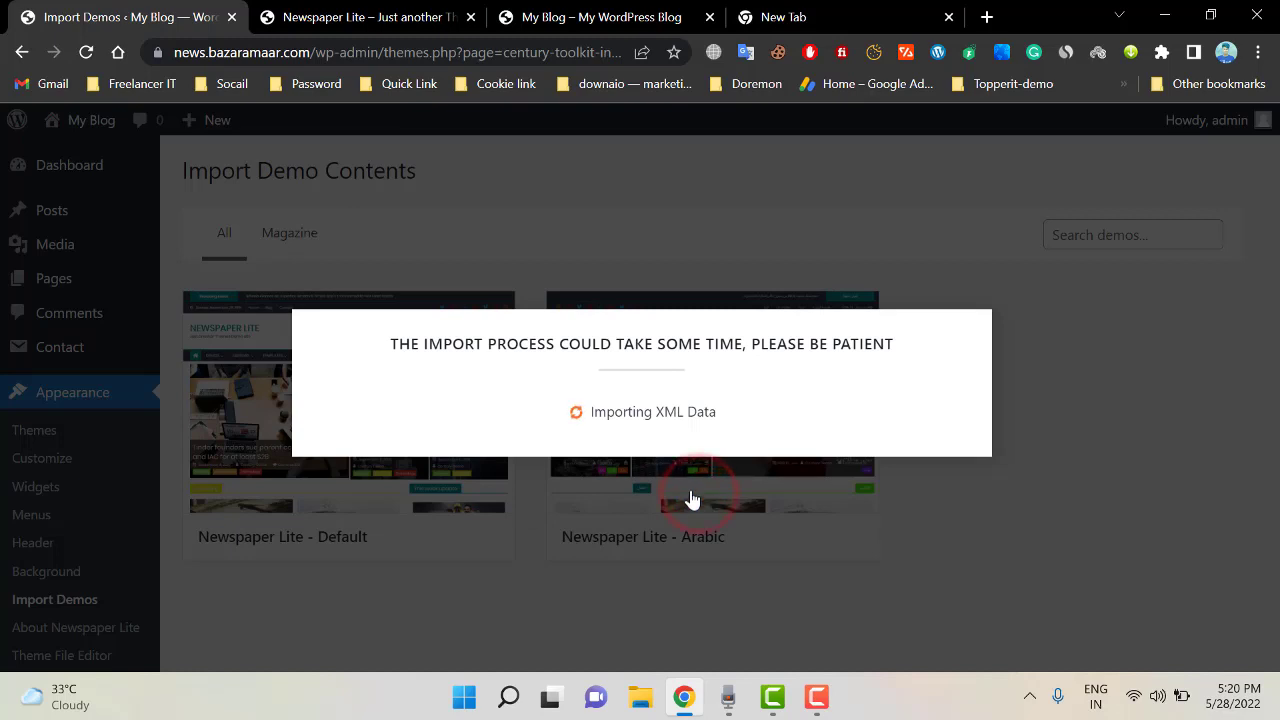
left_click_drag(596, 411, 734, 420)
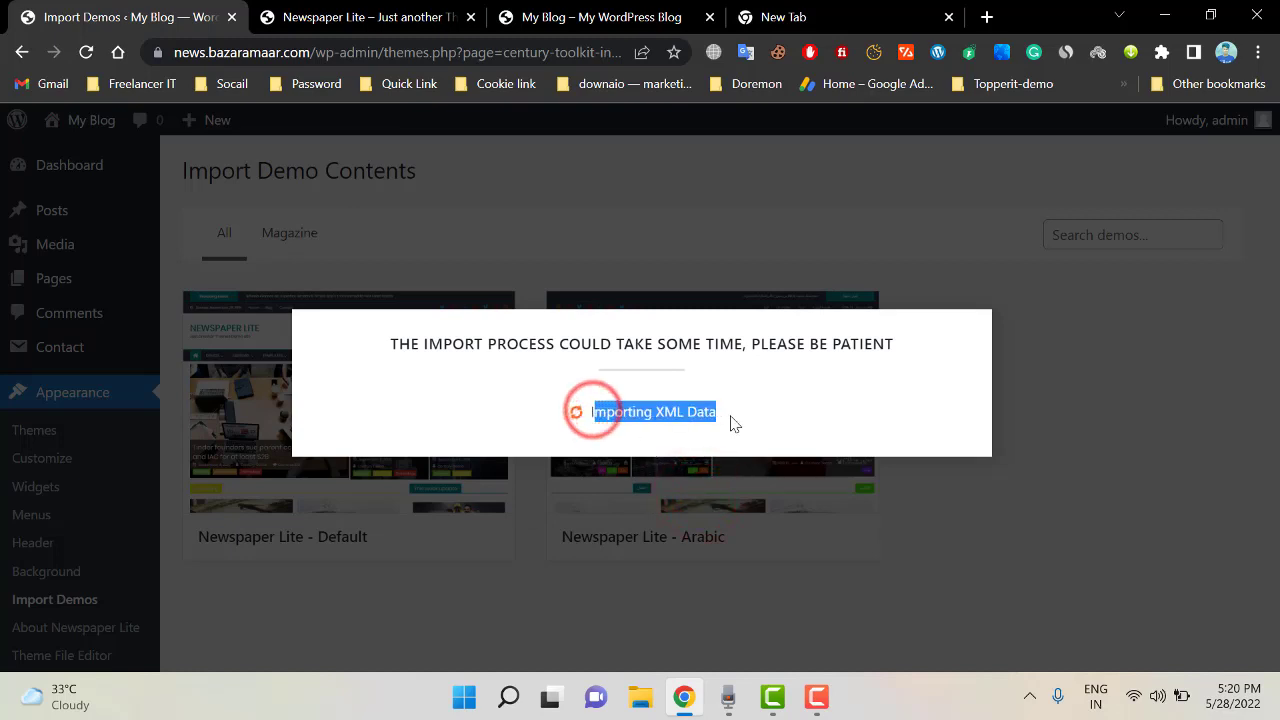
left_click_drag(388, 343, 894, 343)
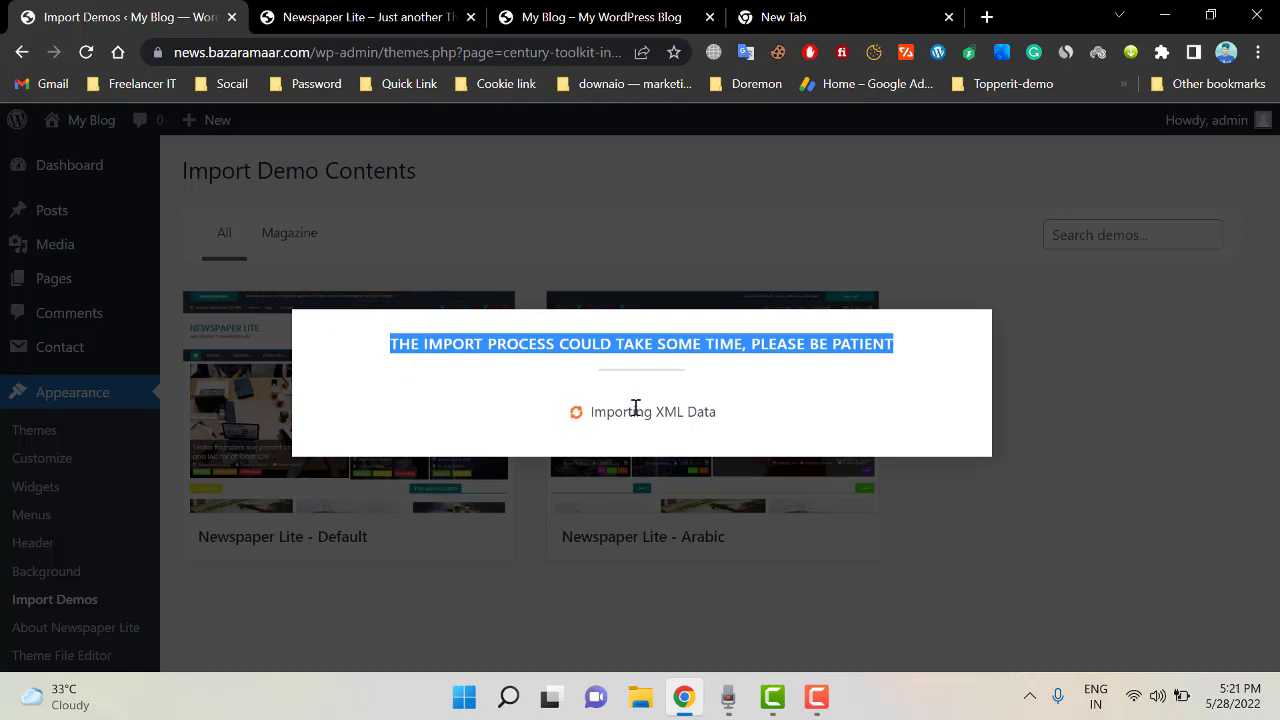
Compare the blog's current front page with the Newspaper Lite demo and check on the running import
left_click(603, 14)
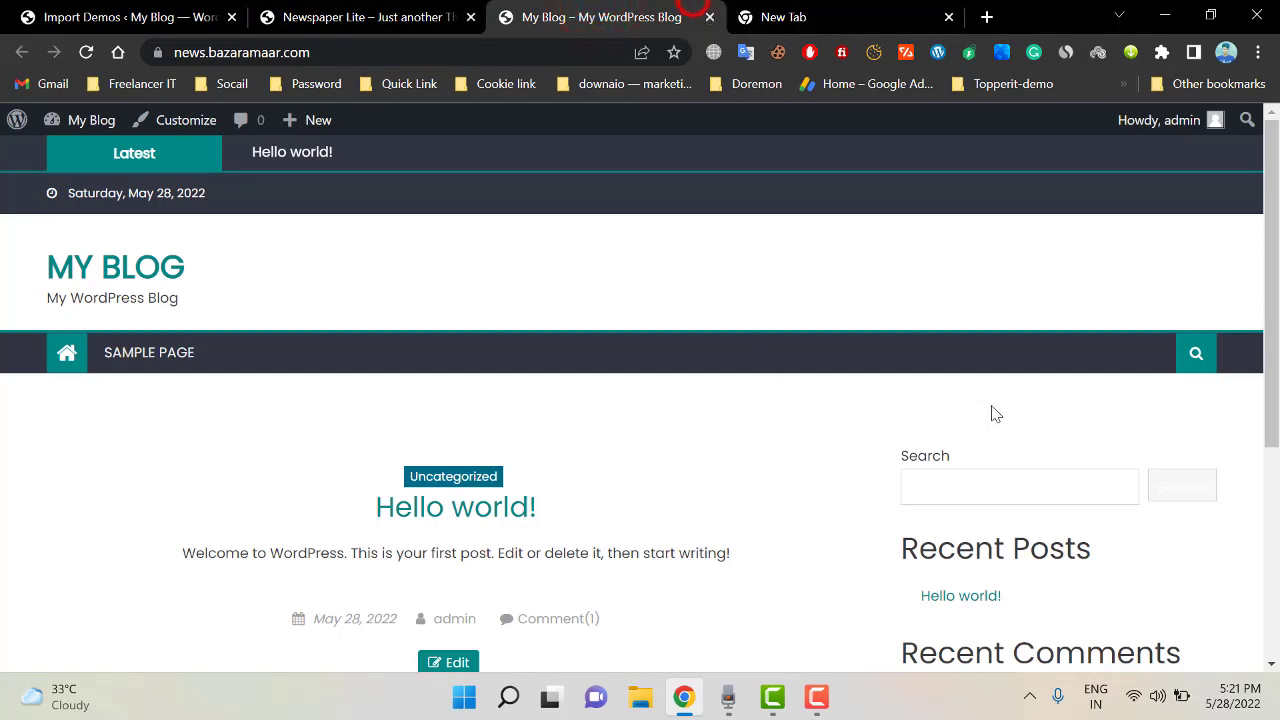
scroll(1034, 491, "down", 4)
scroll(1195, 525, "up", 3)
scroll(1195, 525, "up", 1)
left_click(120, 17)
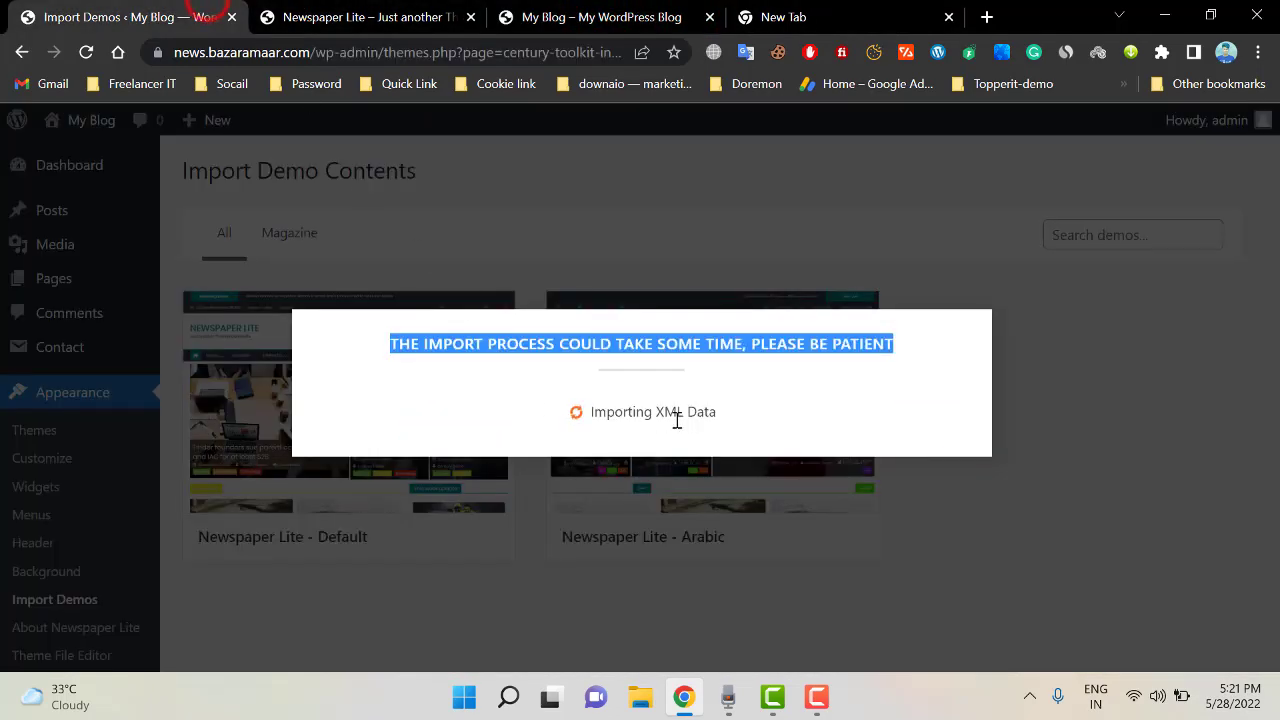
left_click(556, 337)
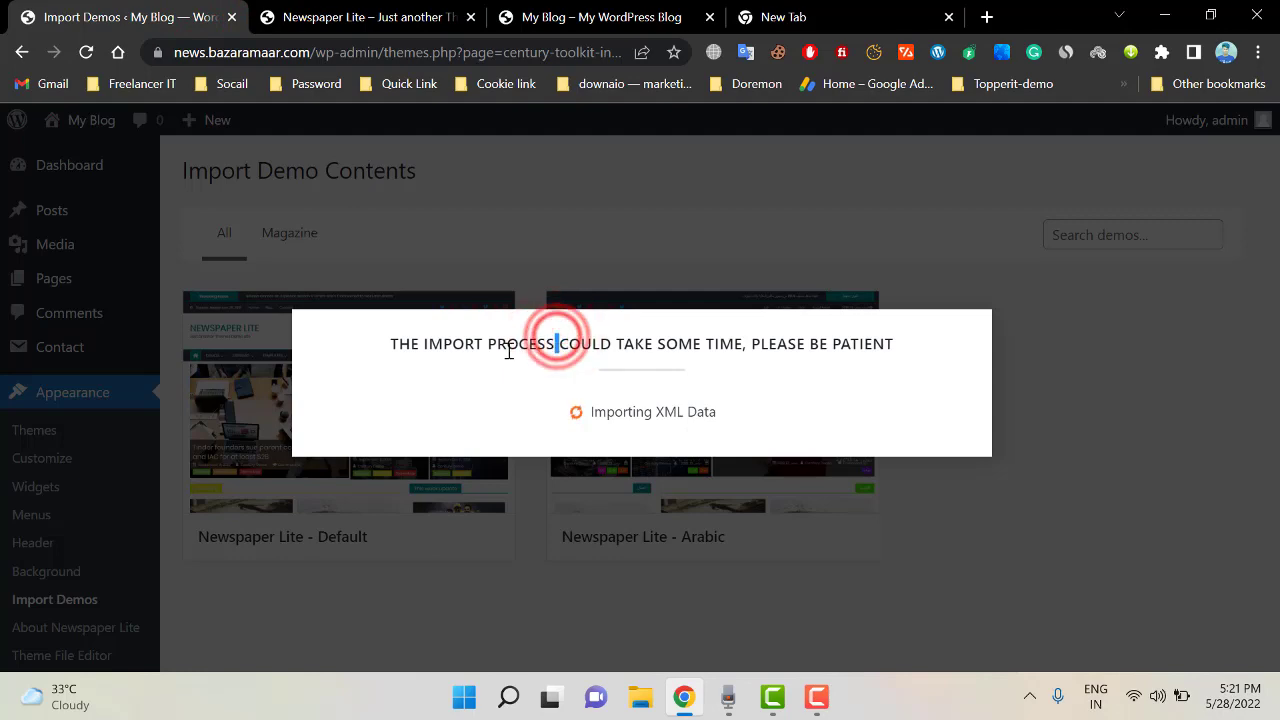
triple_click(676, 343)
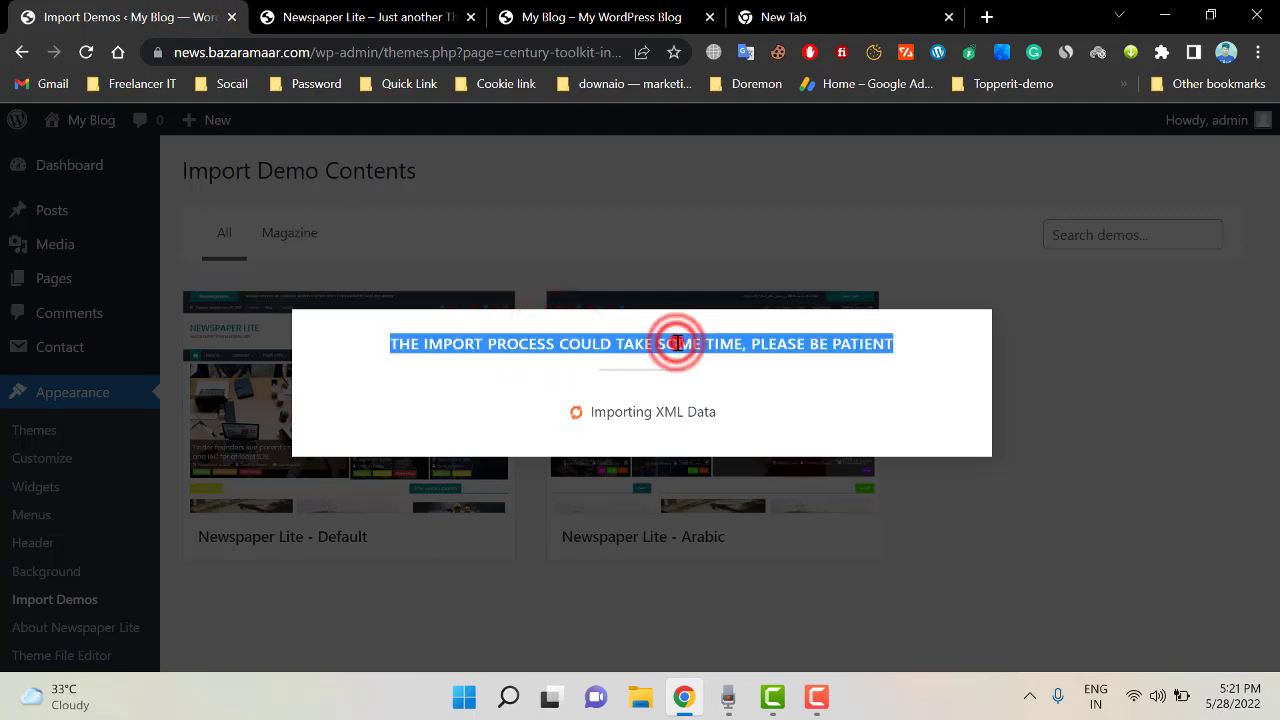
left_click(563, 8)
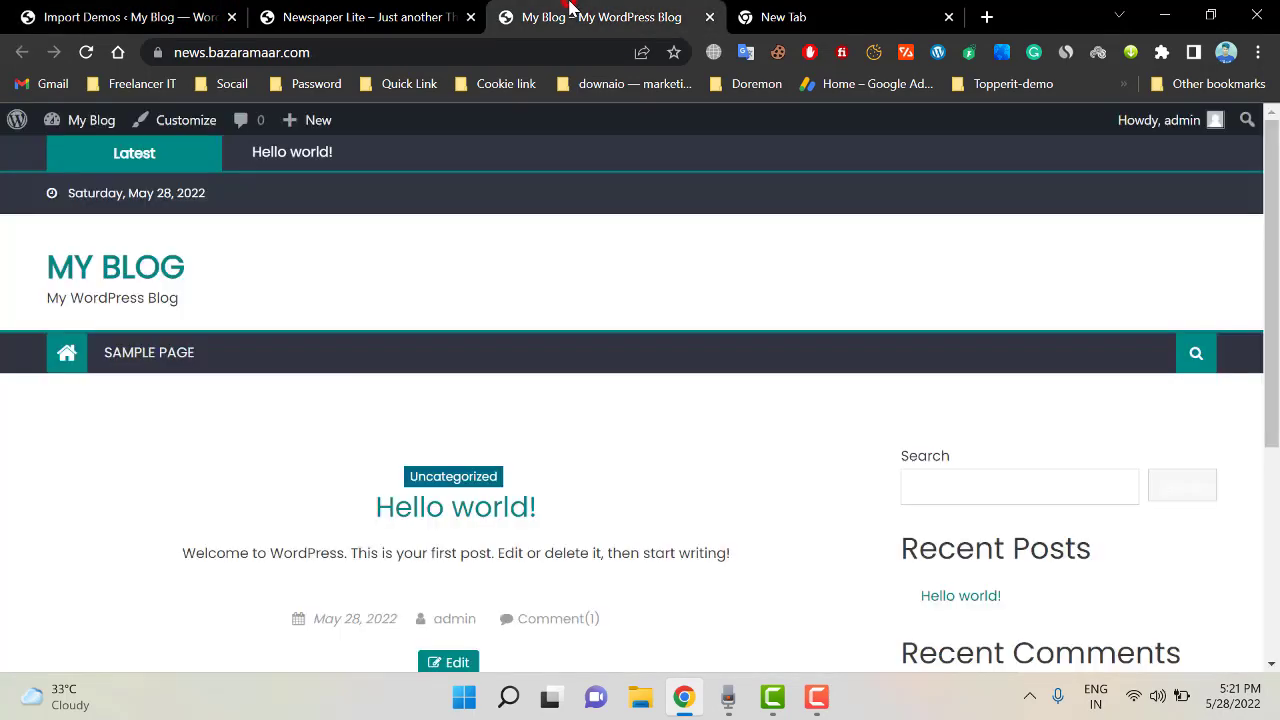
scroll(837, 486, "down", 3)
scroll(829, 480, "up", 3)
left_click(360, 7)
left_click(580, 7)
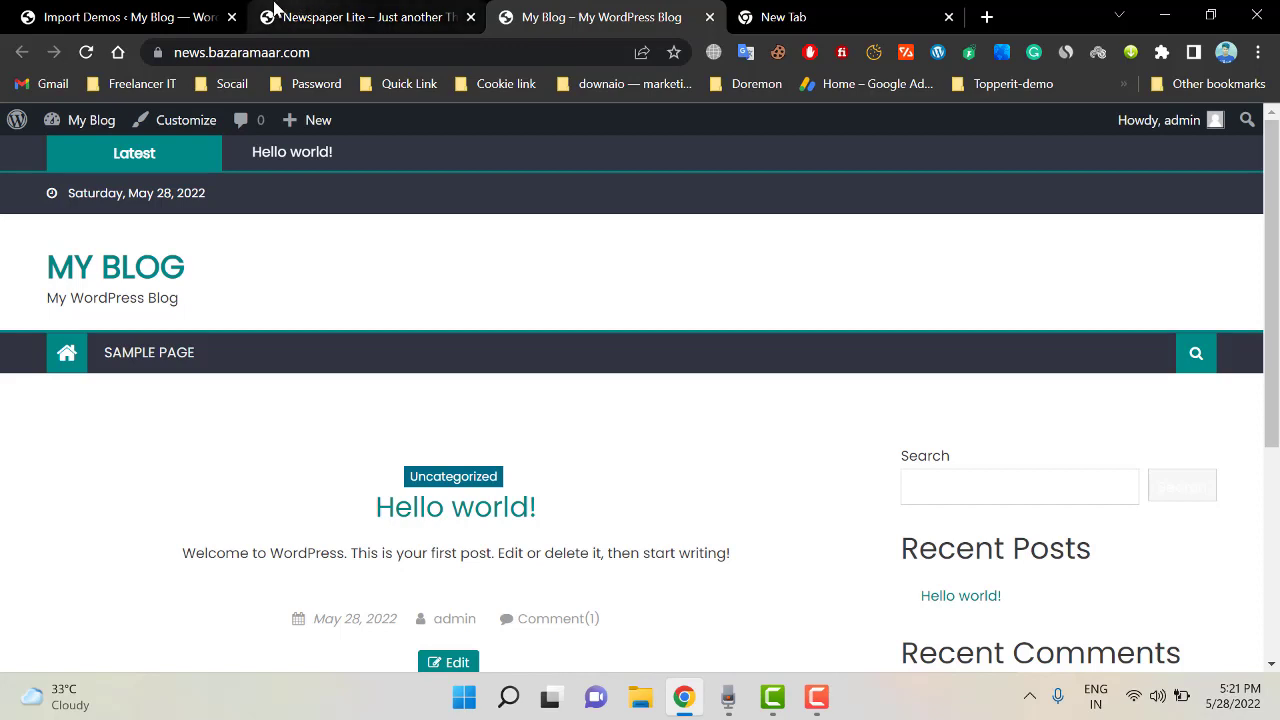
left_click(224, 6)
triple_click(663, 345)
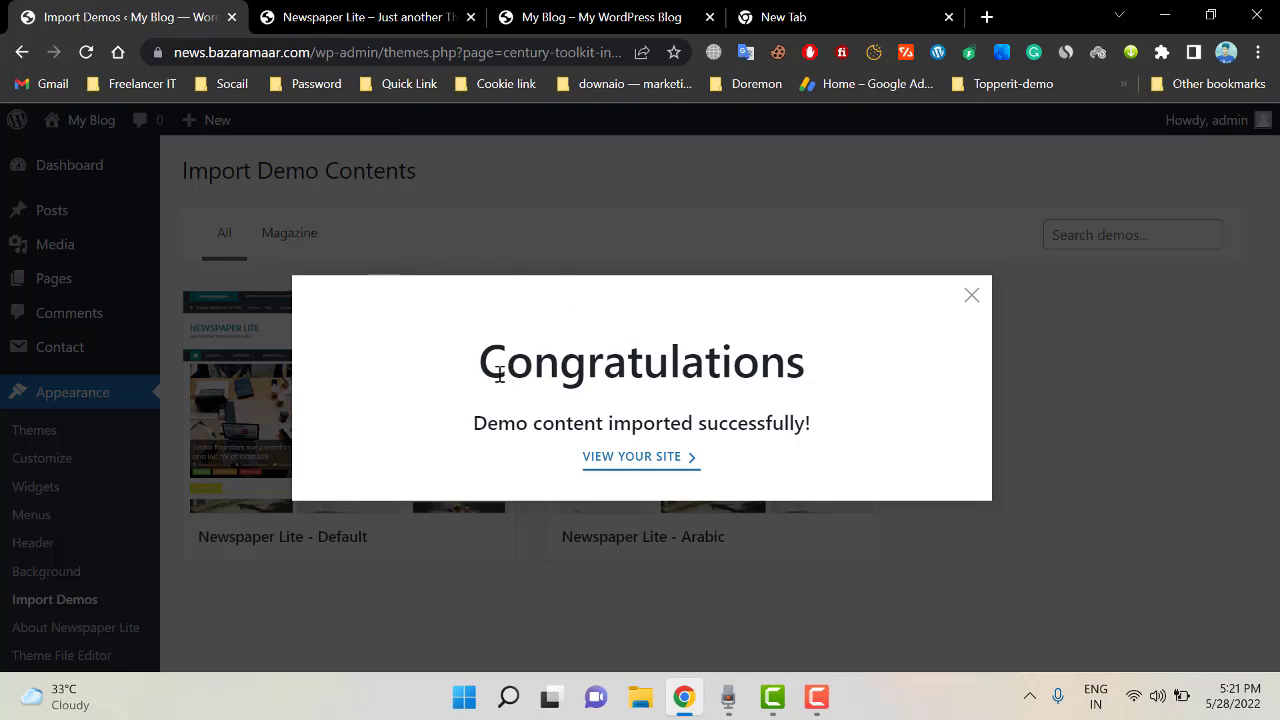
Read the import completion message and open the blog's front end from it
left_click_drag(499, 374, 914, 371)
left_click(775, 350)
left_click_drag(490, 352, 898, 385)
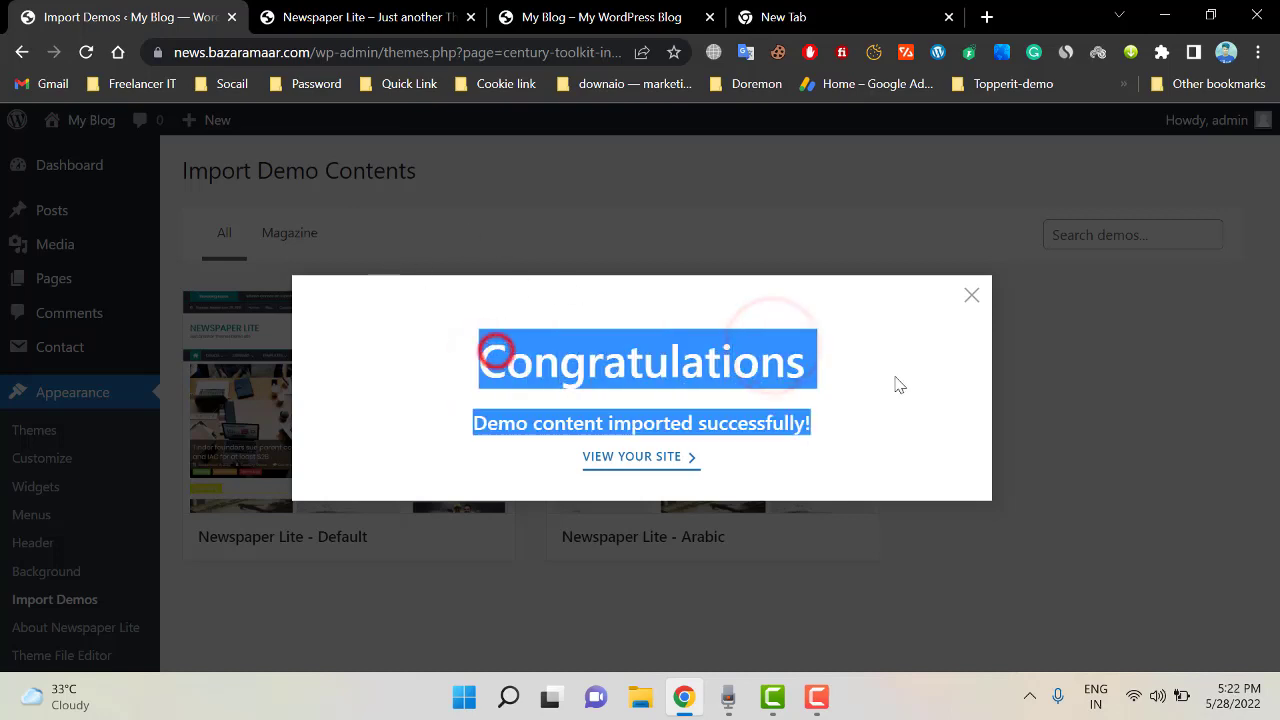
double_click(733, 354)
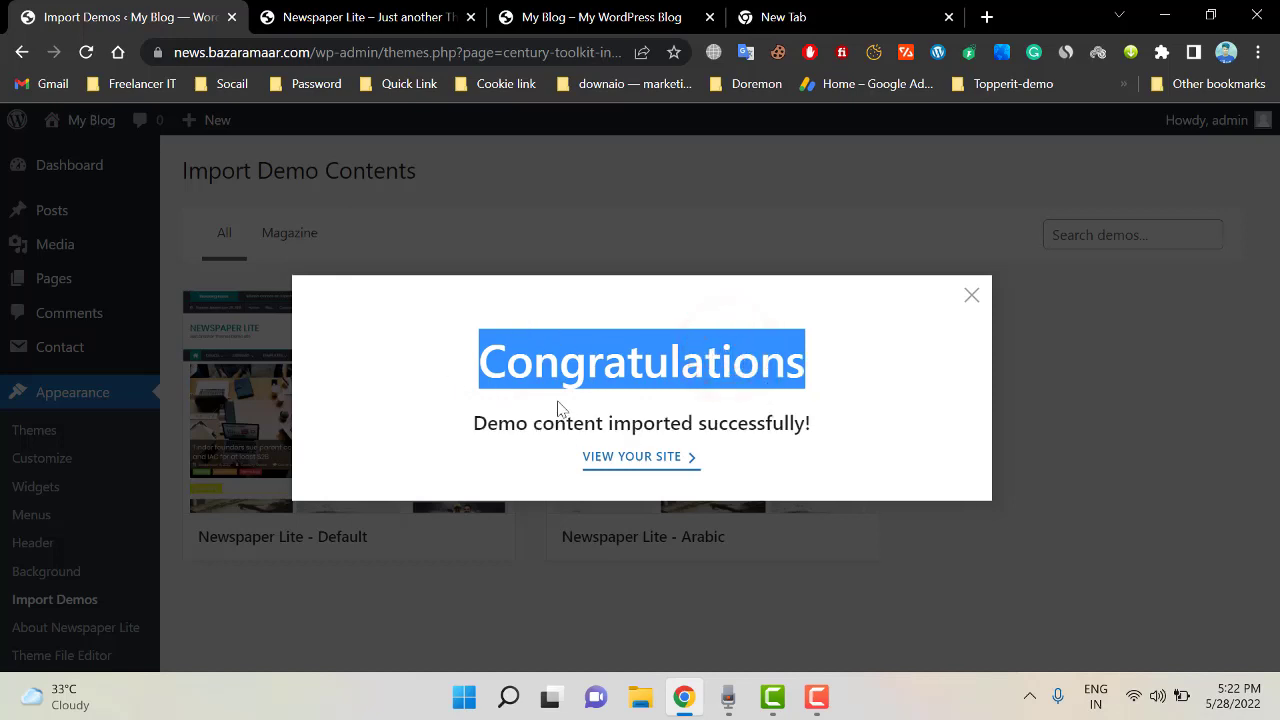
left_click(664, 456)
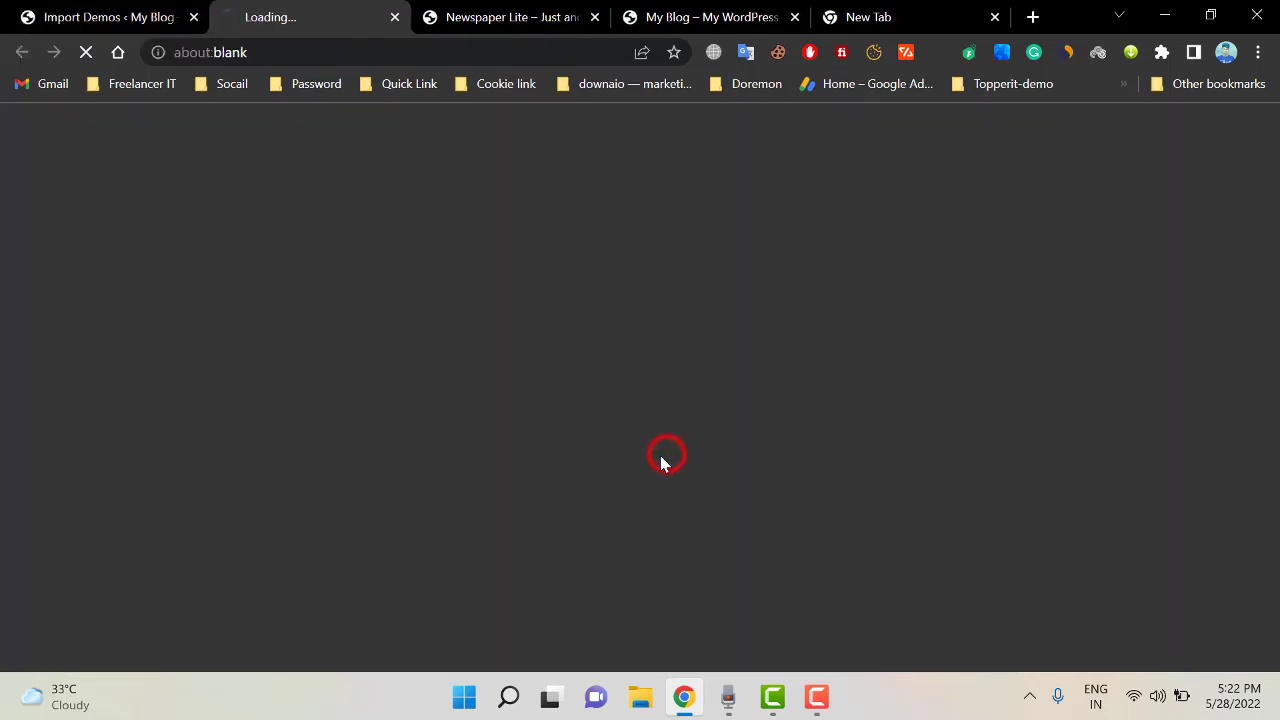
Look through the blog's imported home page down to the footer and try the featured post slider
scroll(519, 410, "down", 10)
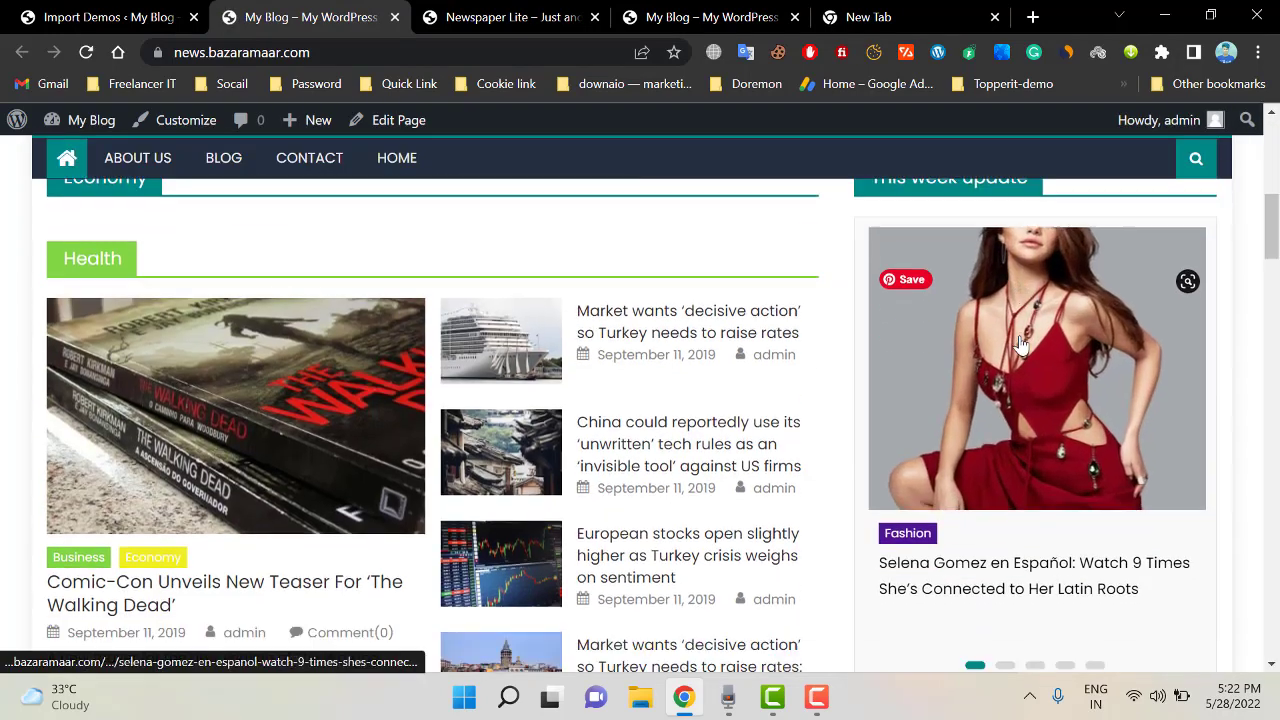
scroll(519, 410, "down", 10)
left_click(1265, 380)
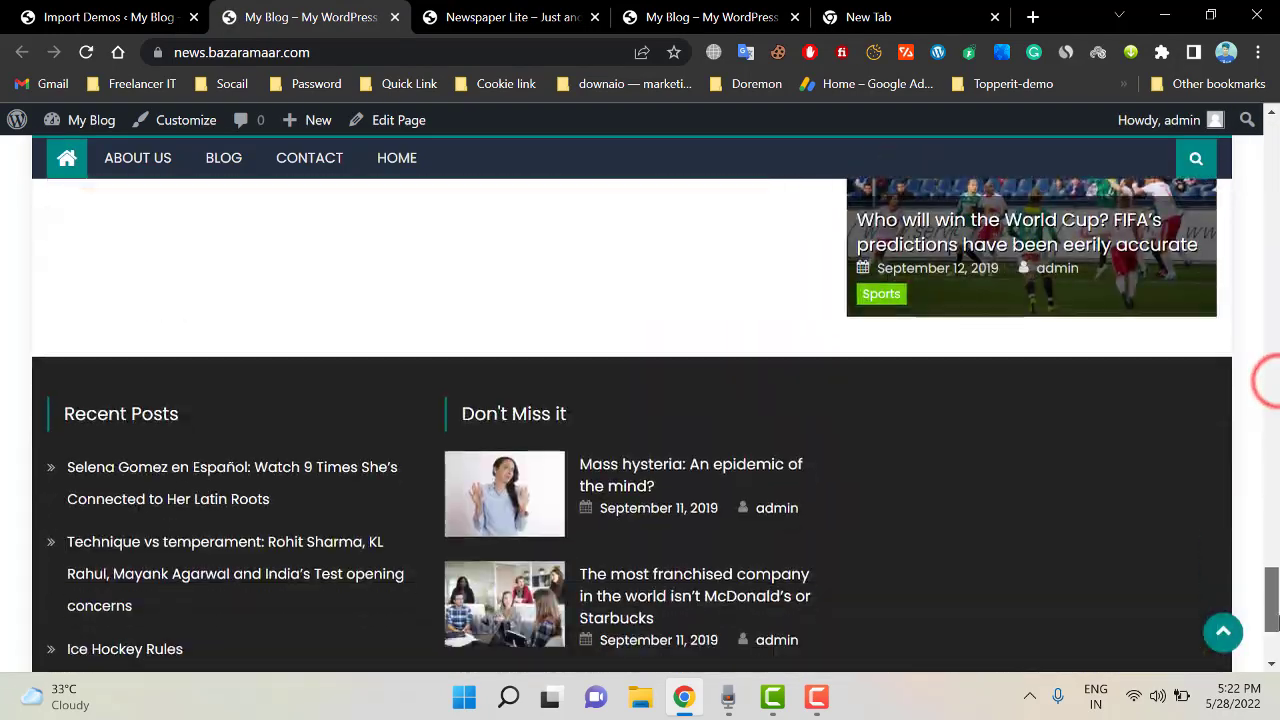
scroll(465, 381, "down", 15)
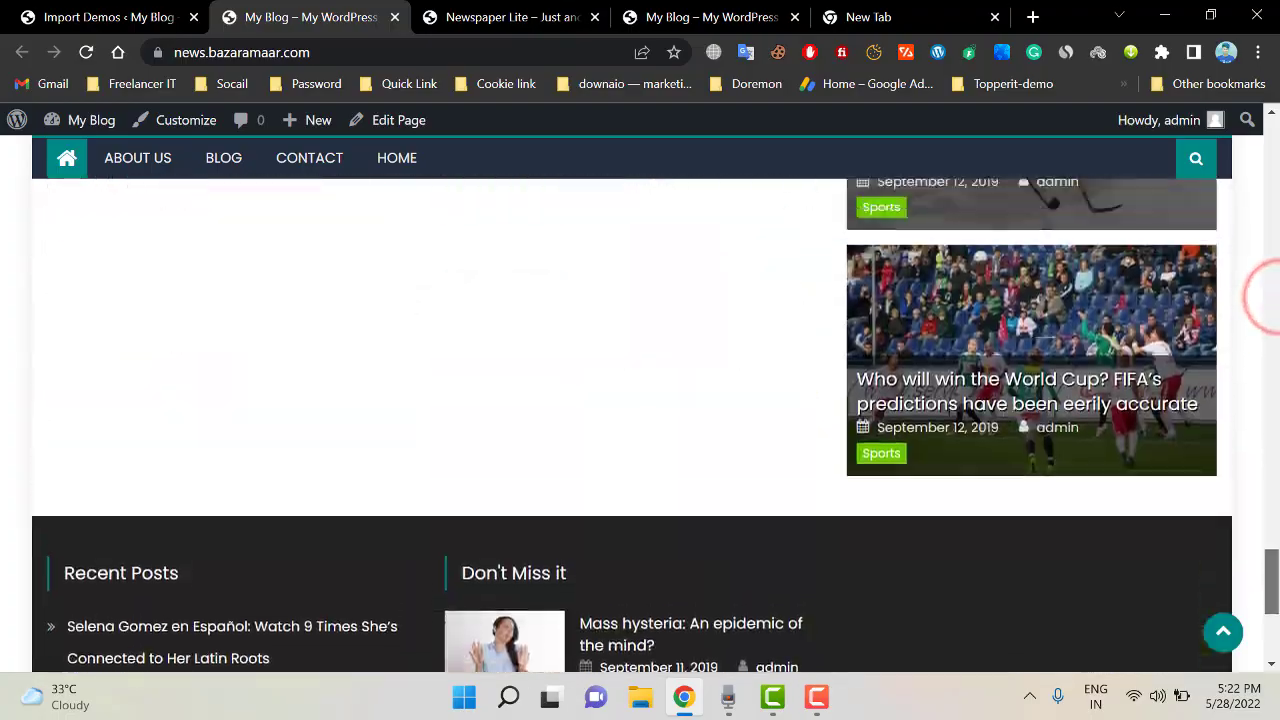
left_click_drag(1275, 582, 1275, 624)
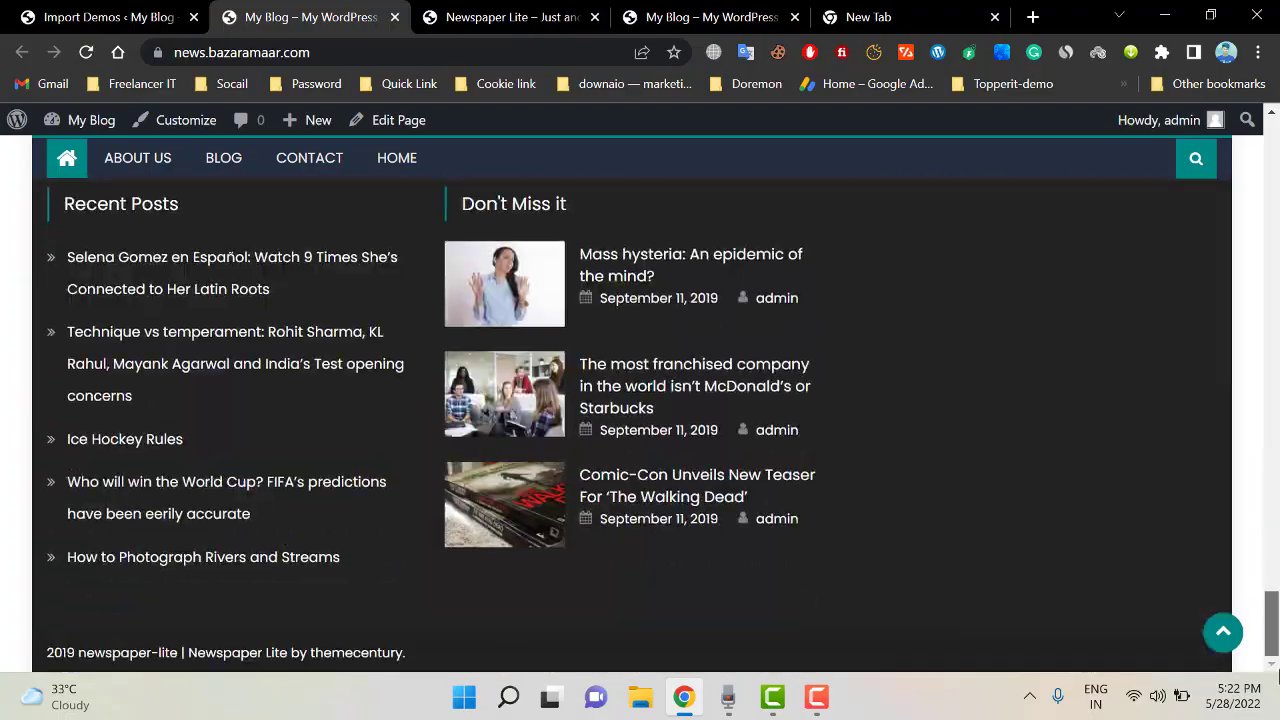
right_click(1240, 601)
left_click(802, 547)
key("Home")
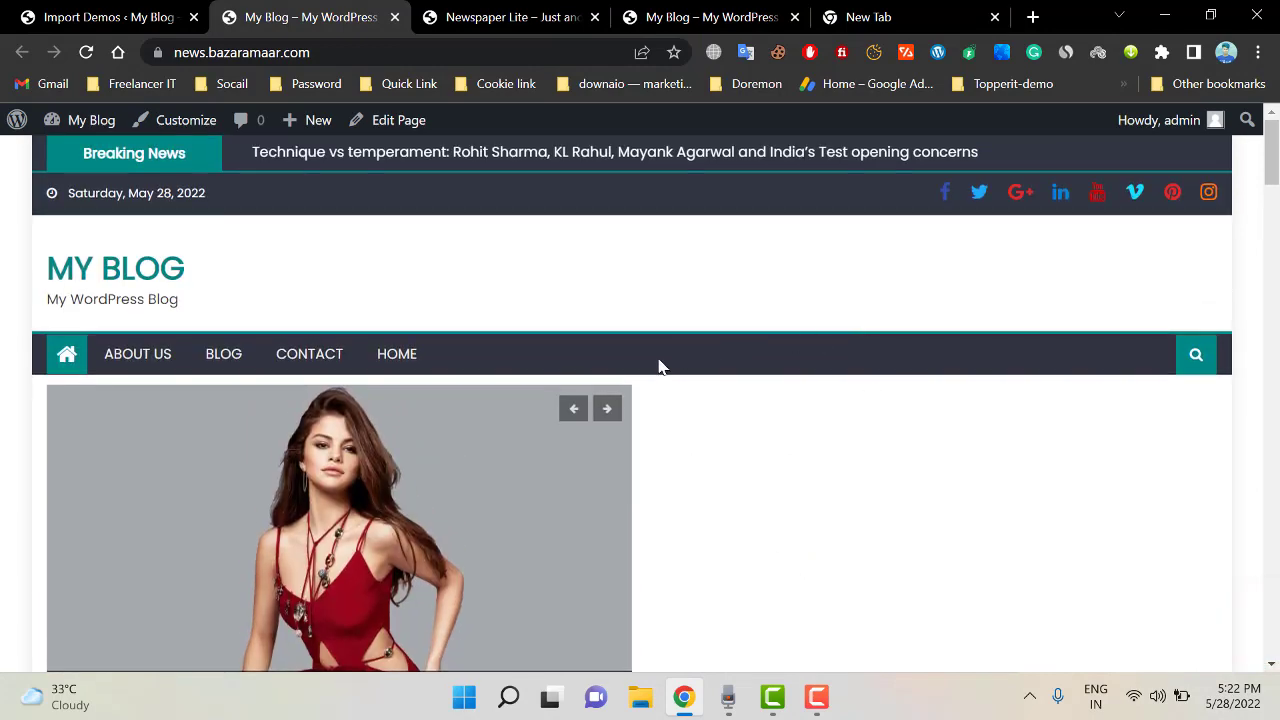
left_click(607, 409)
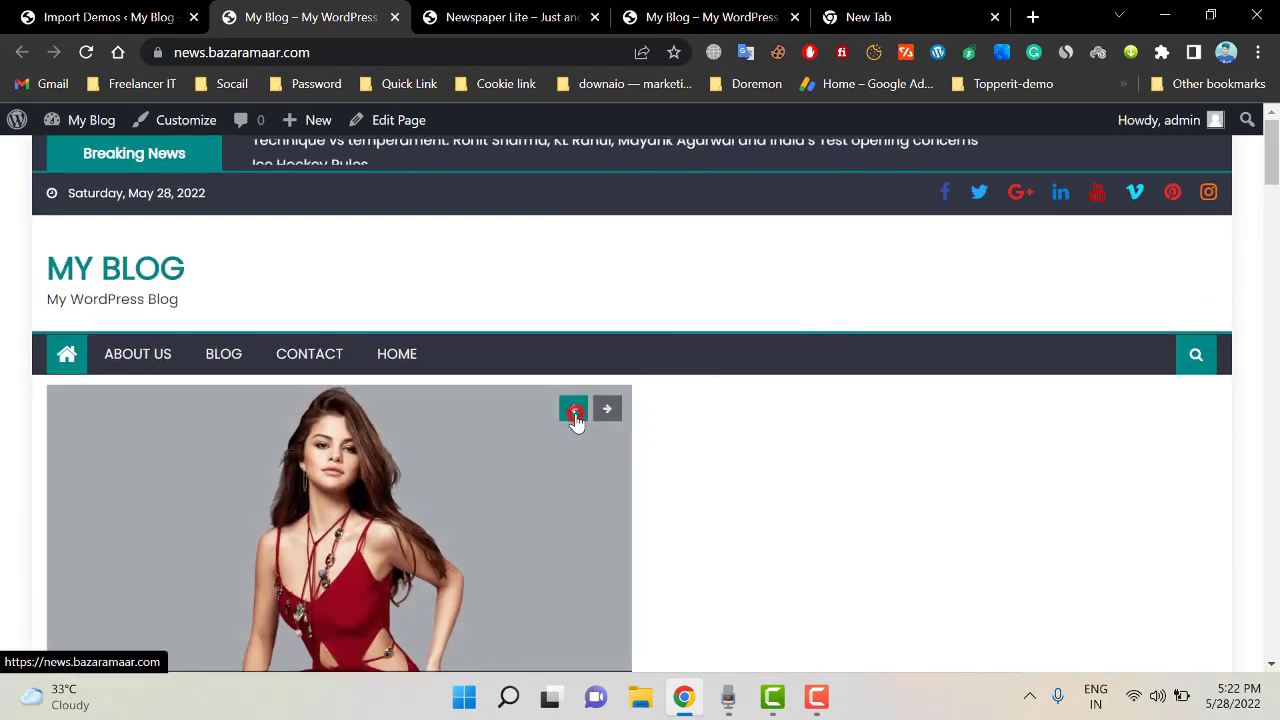
left_click(576, 418)
scroll(232, 251, "down", 1)
scroll(232, 251, "up", 1)
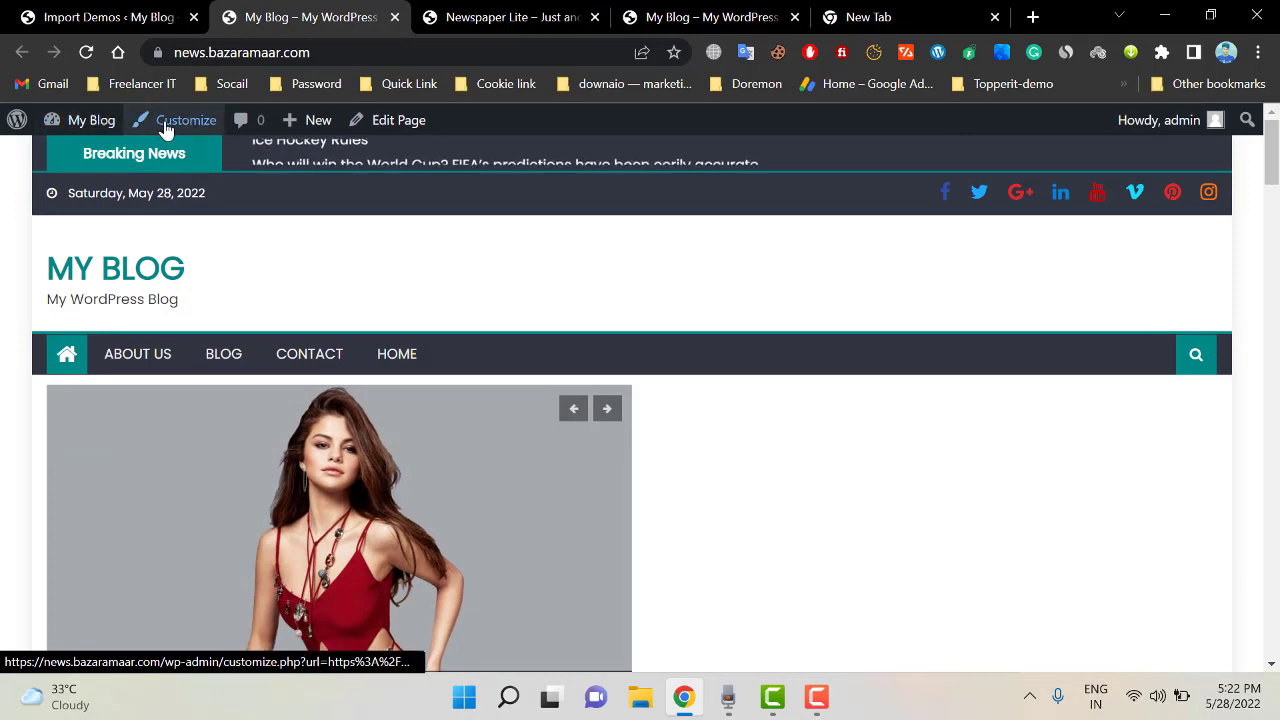
Open the site's Customizer in a new browser tab, close the Newspaper Lite demo tab and look over the live preview
right_click(165, 128)
left_click(210, 140)
left_click(448, 28)
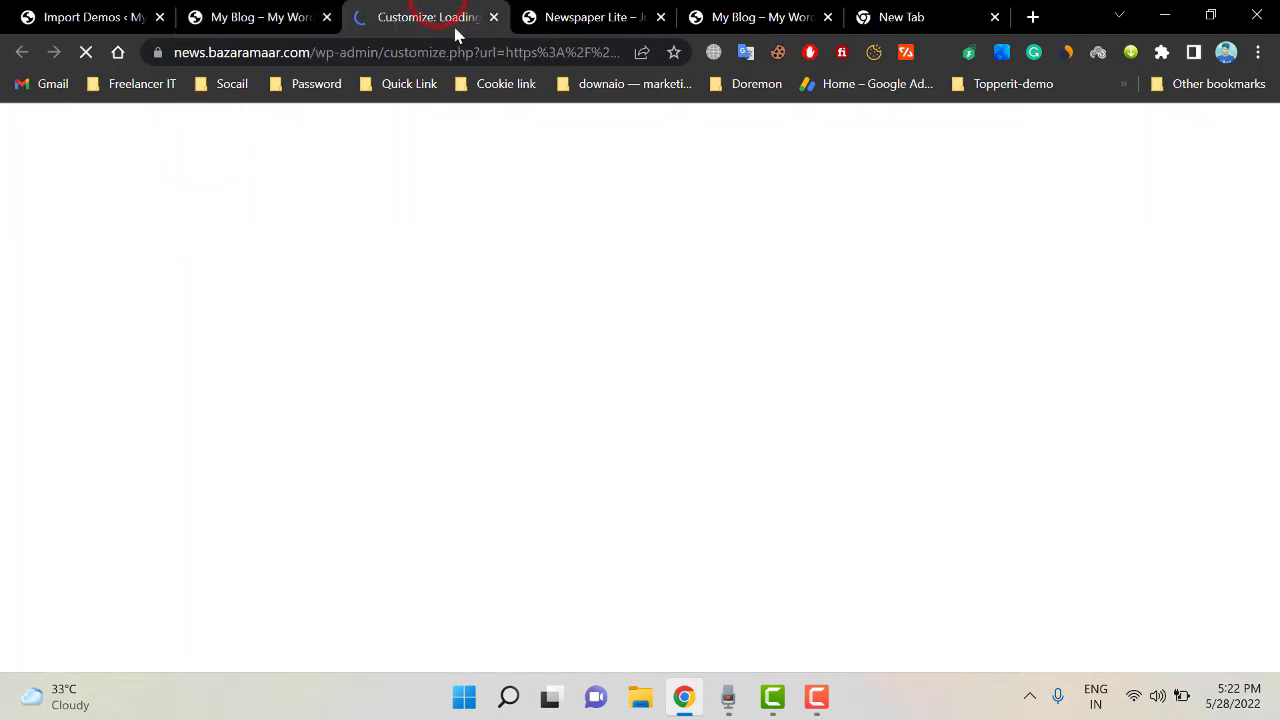
left_click(302, 16)
left_click(392, 14)
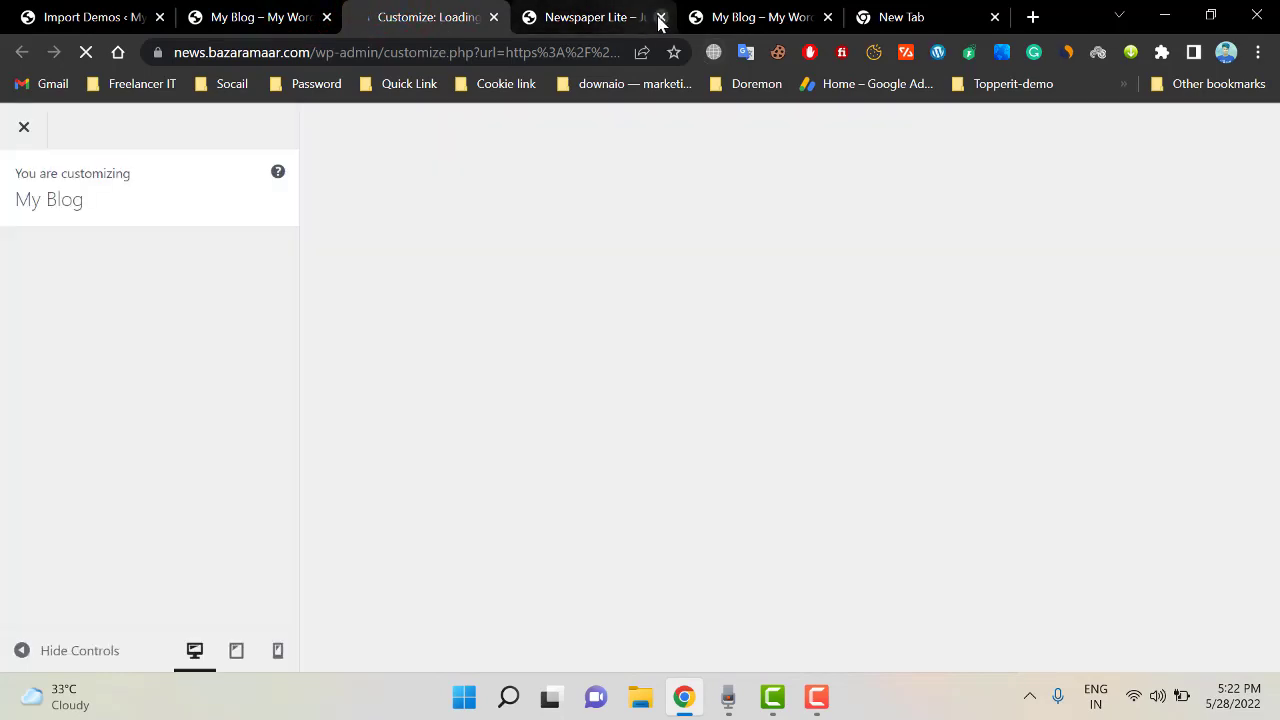
left_click(660, 18)
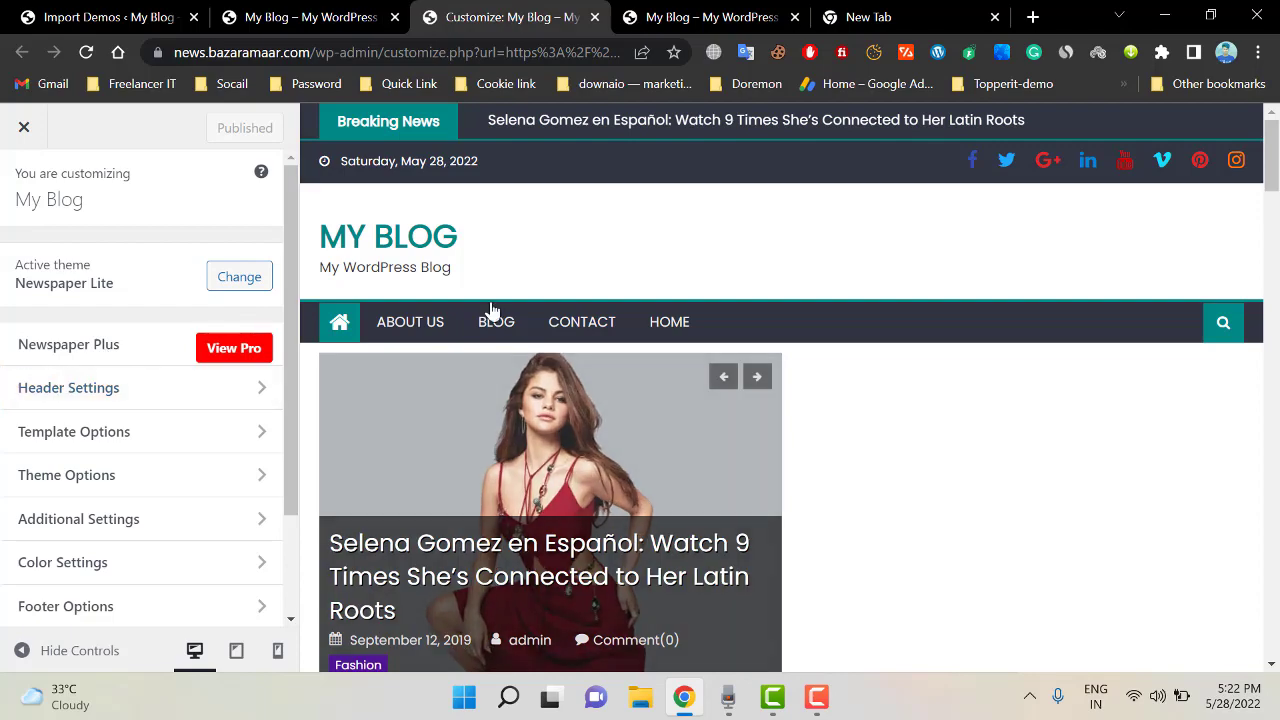
scroll(681, 393, "down", 8)
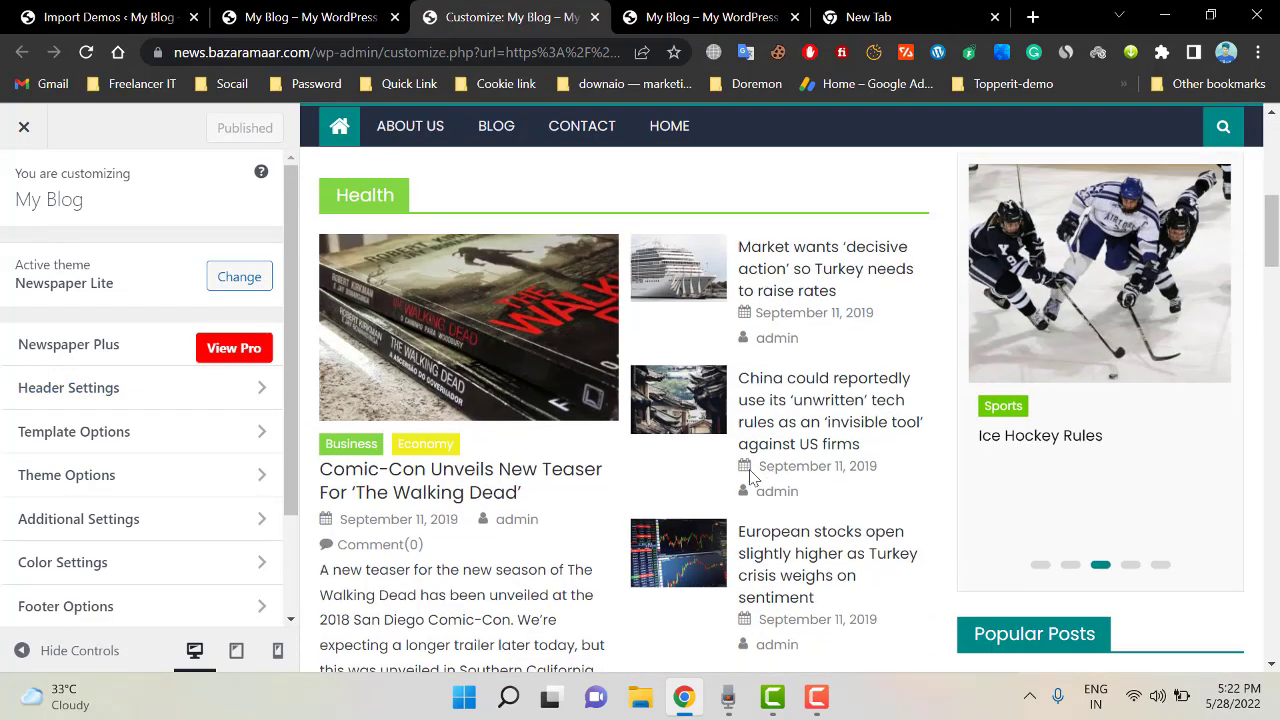
Open the Newspaper Plus pro theme page from the Customizer and look over its pricing and description
left_click(228, 356)
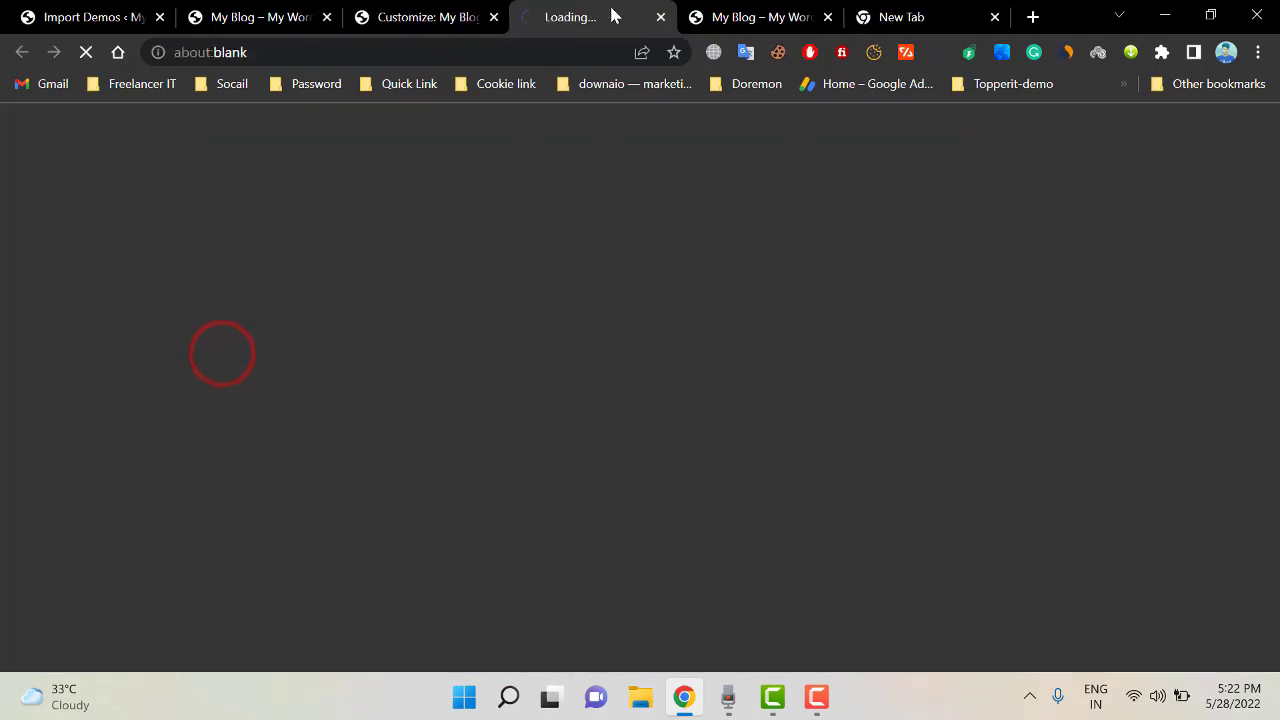
left_click(483, 14)
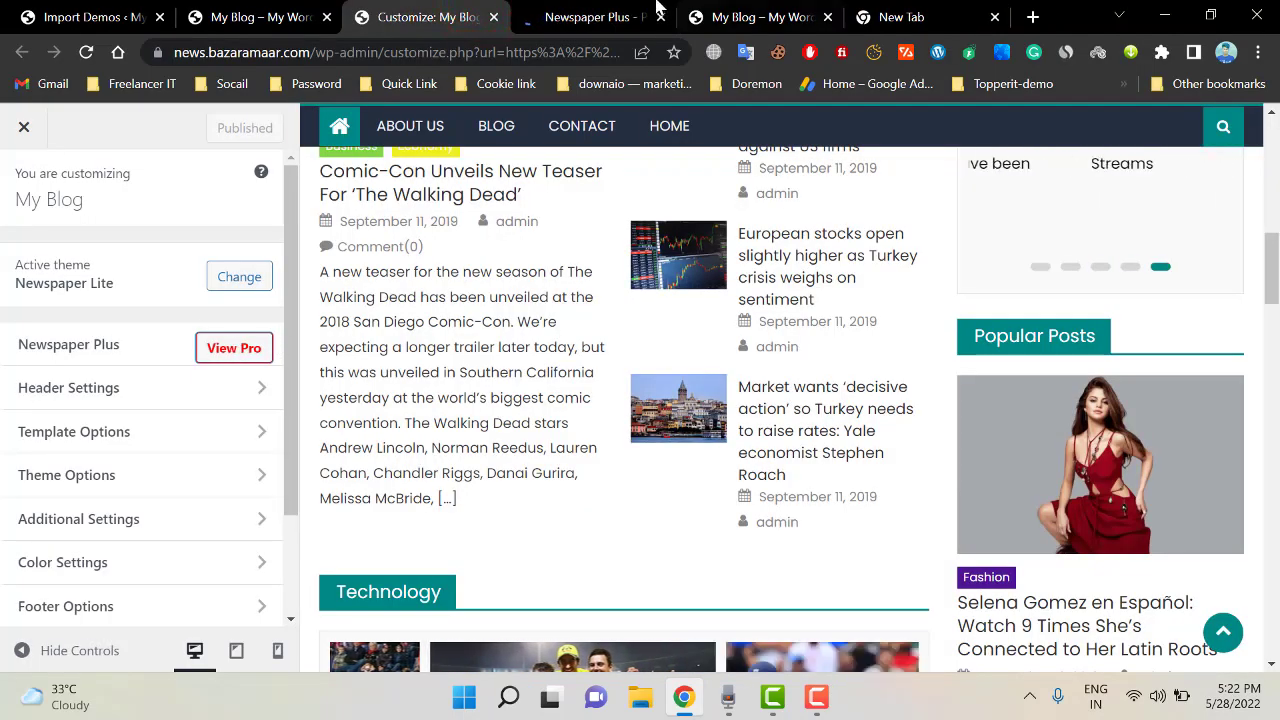
left_click(640, 16)
scroll(630, 502, "up", 4)
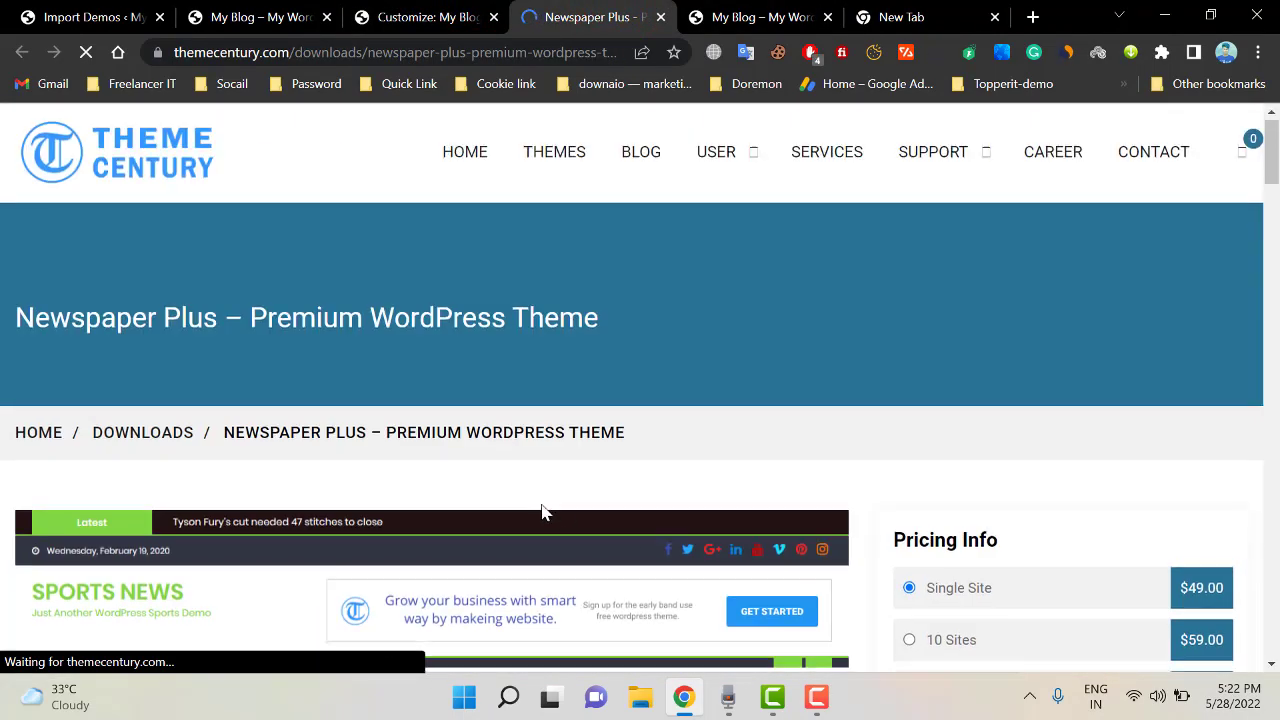
scroll(480, 485, "down", 3)
scroll(611, 411, "down", 4)
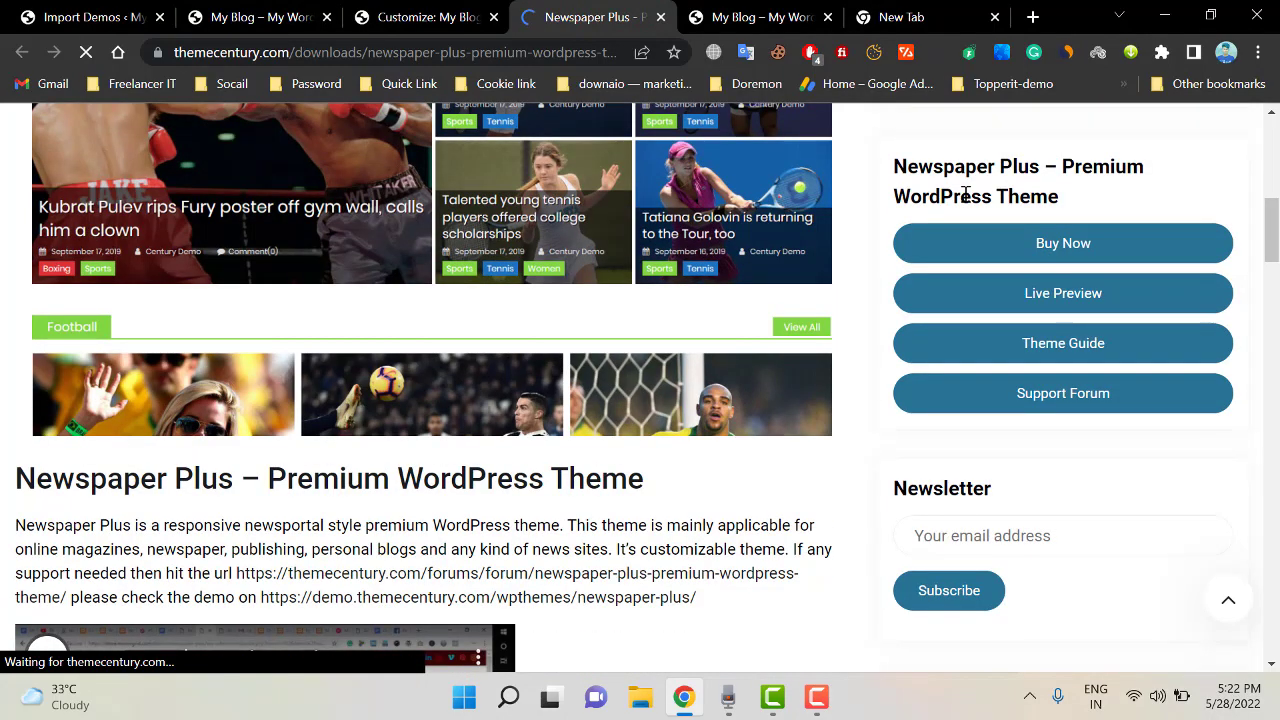
Return to the Customizer and look over its settings sections and the top of the home page preview
left_click(430, 16)
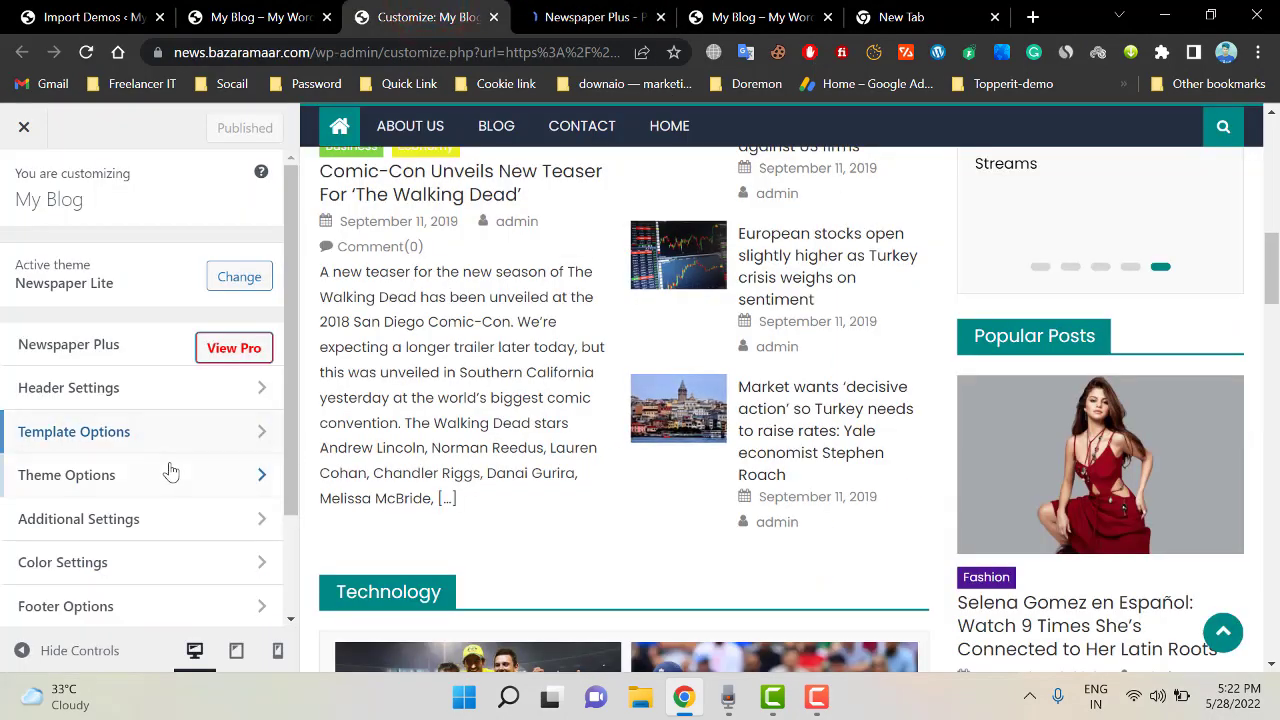
scroll(971, 334, "down", 4)
scroll(817, 400, "up", 14)
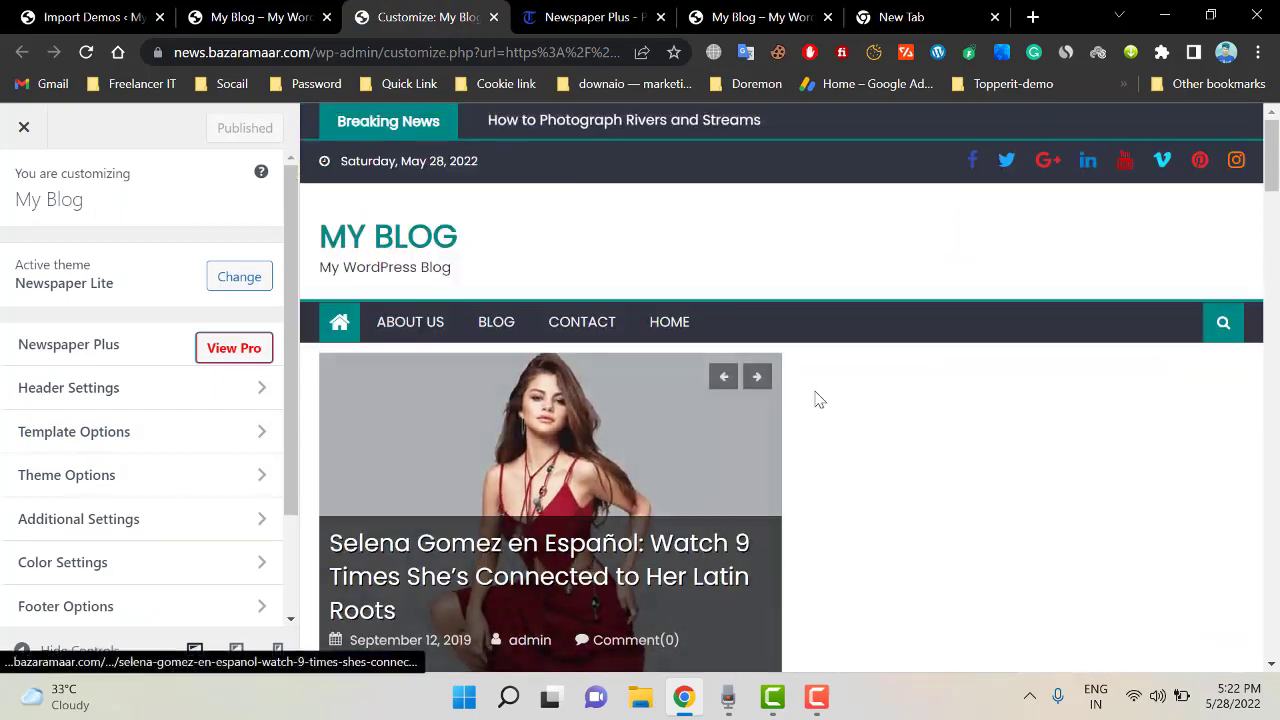
scroll(817, 400, "down", 3)
scroll(277, 551, "down", 1)
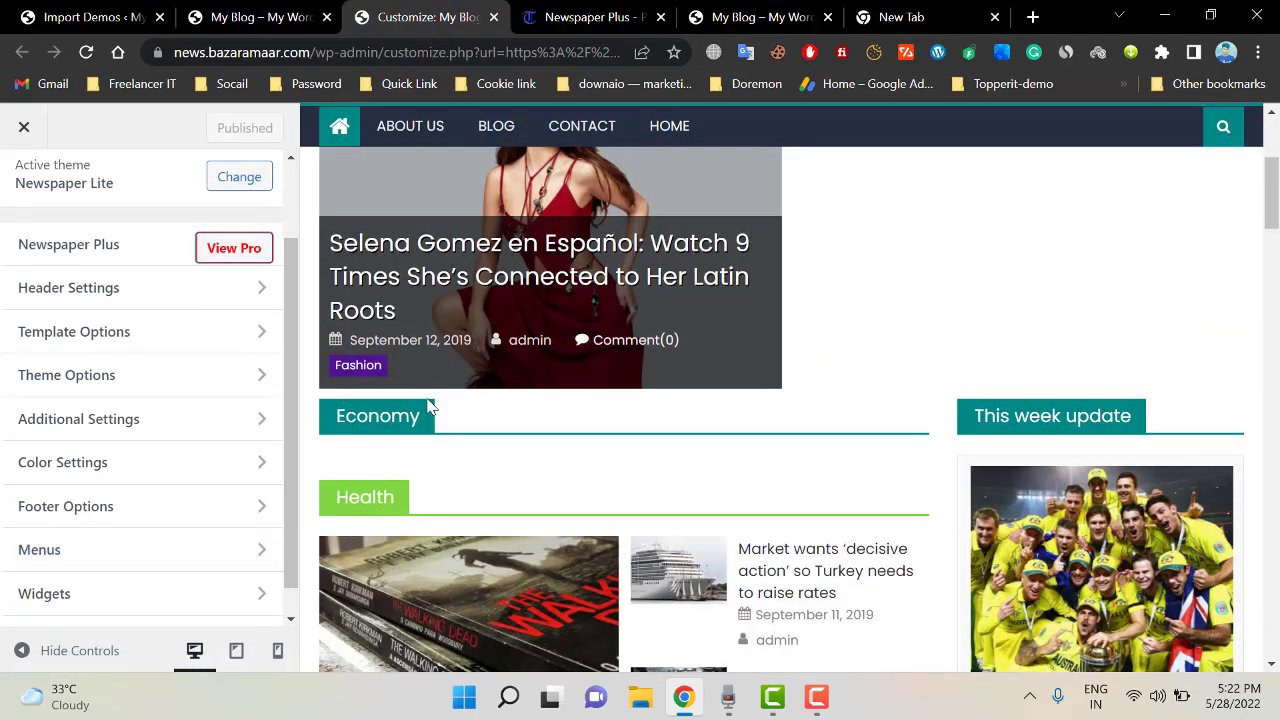
scroll(417, 286, "up", 3)
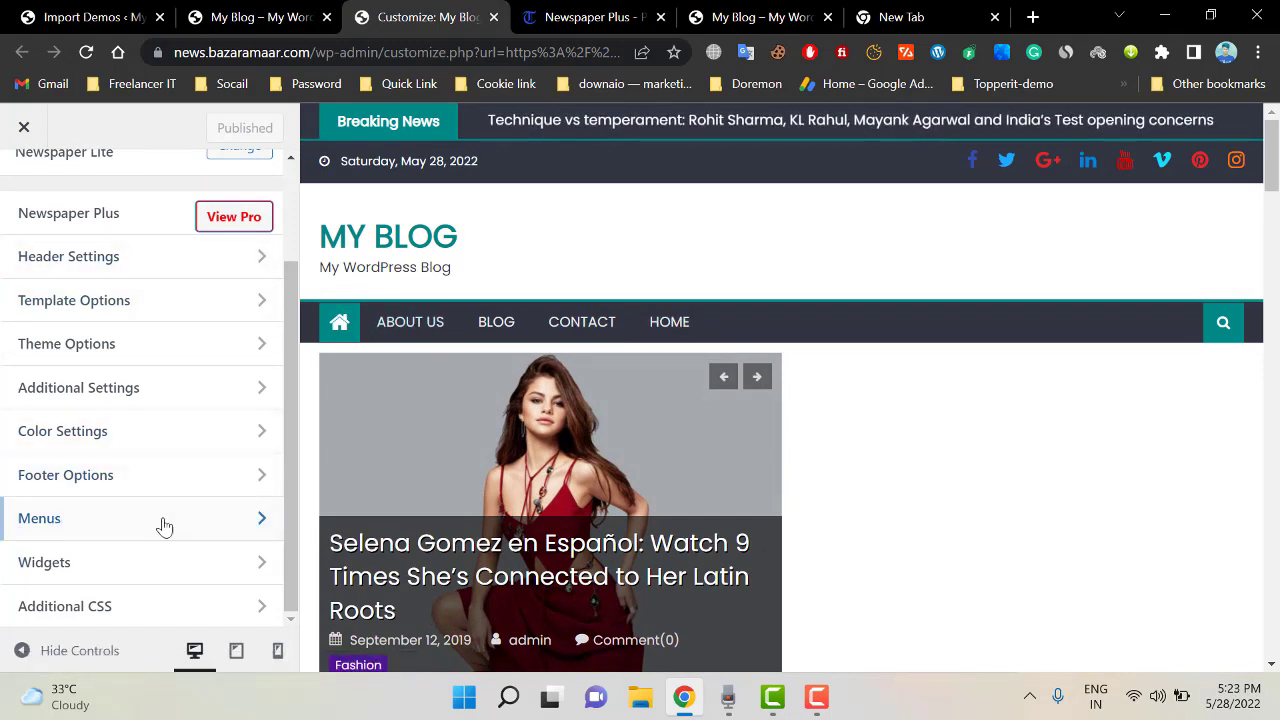
Open the Primary Menu in the menu settings, assign it to the Primary Menu location and review its items
left_click(213, 530)
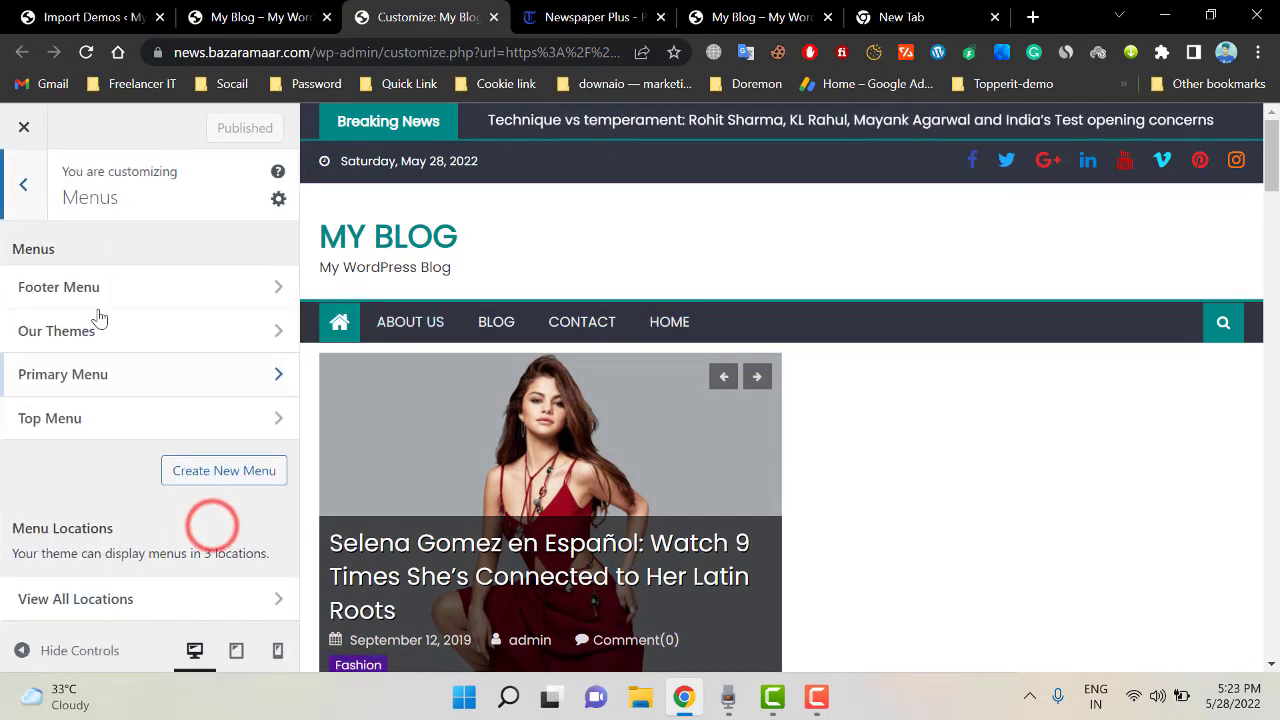
left_click(100, 397)
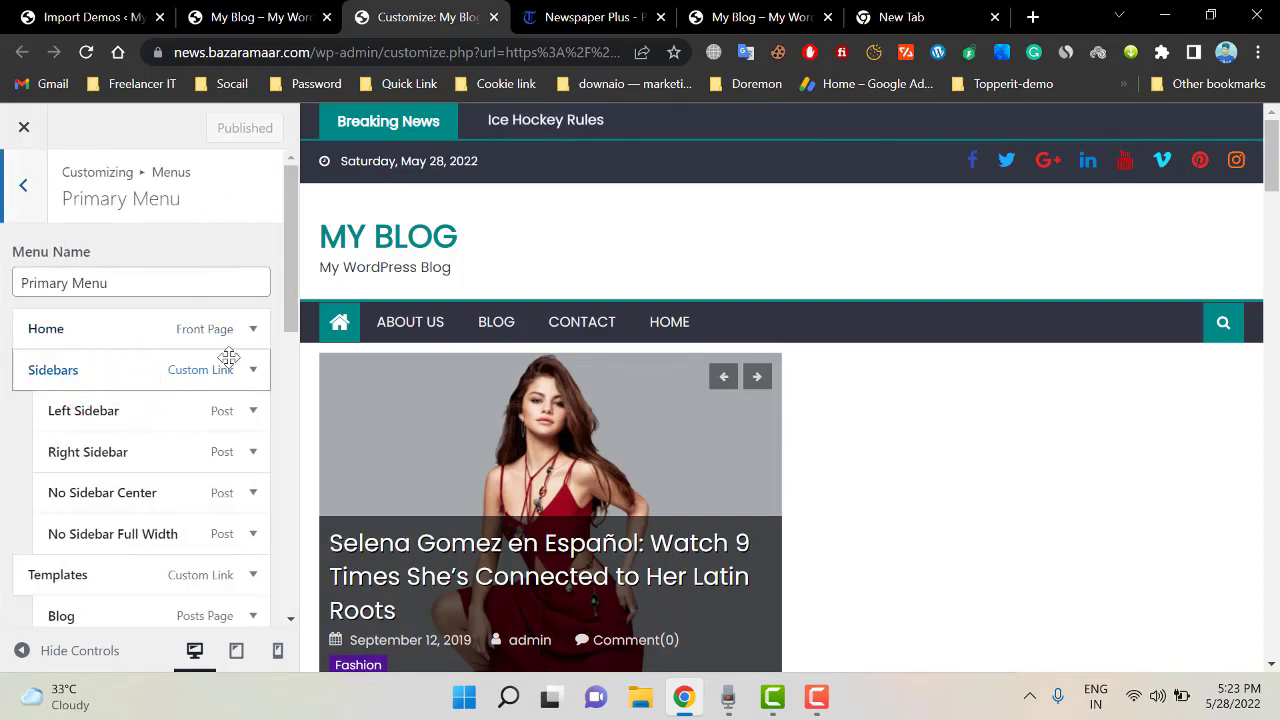
scroll(440, 323, "down", 5)
scroll(240, 450, "down", 5)
scroll(489, 391, "down", 3)
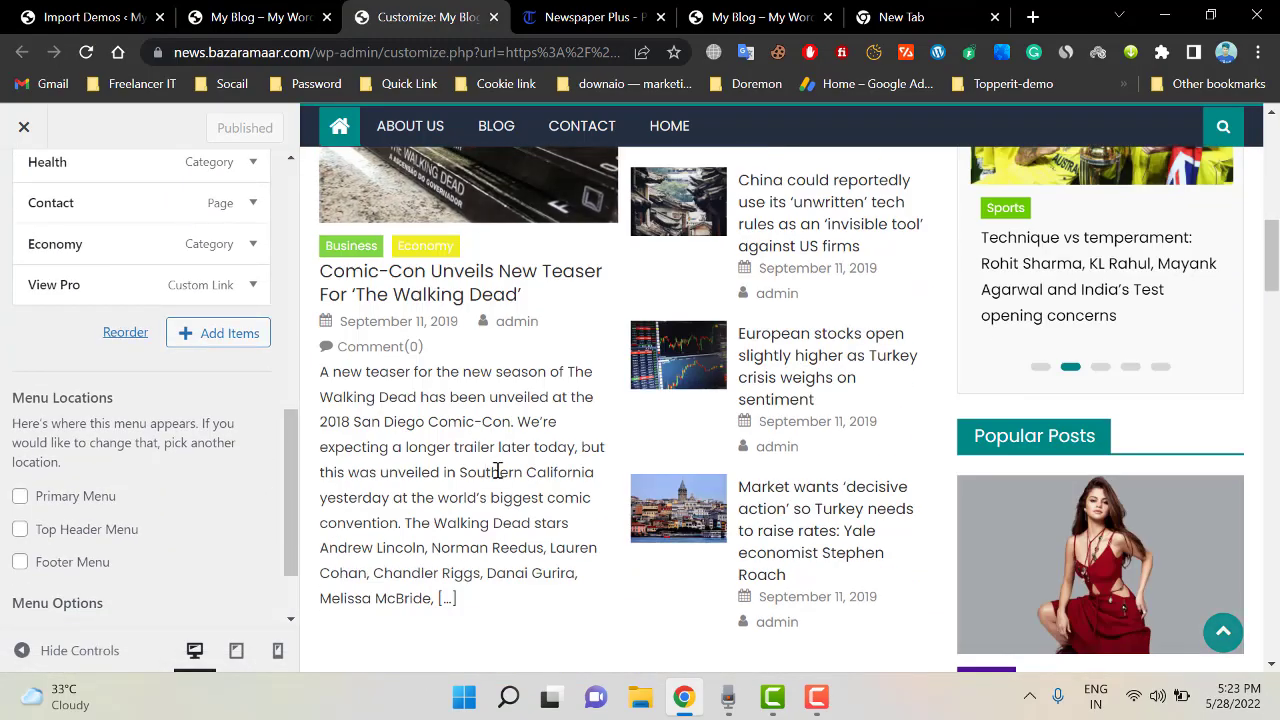
scroll(390, 525, "up", 10)
scroll(103, 523, "up", 1)
scroll(78, 427, "down", 2)
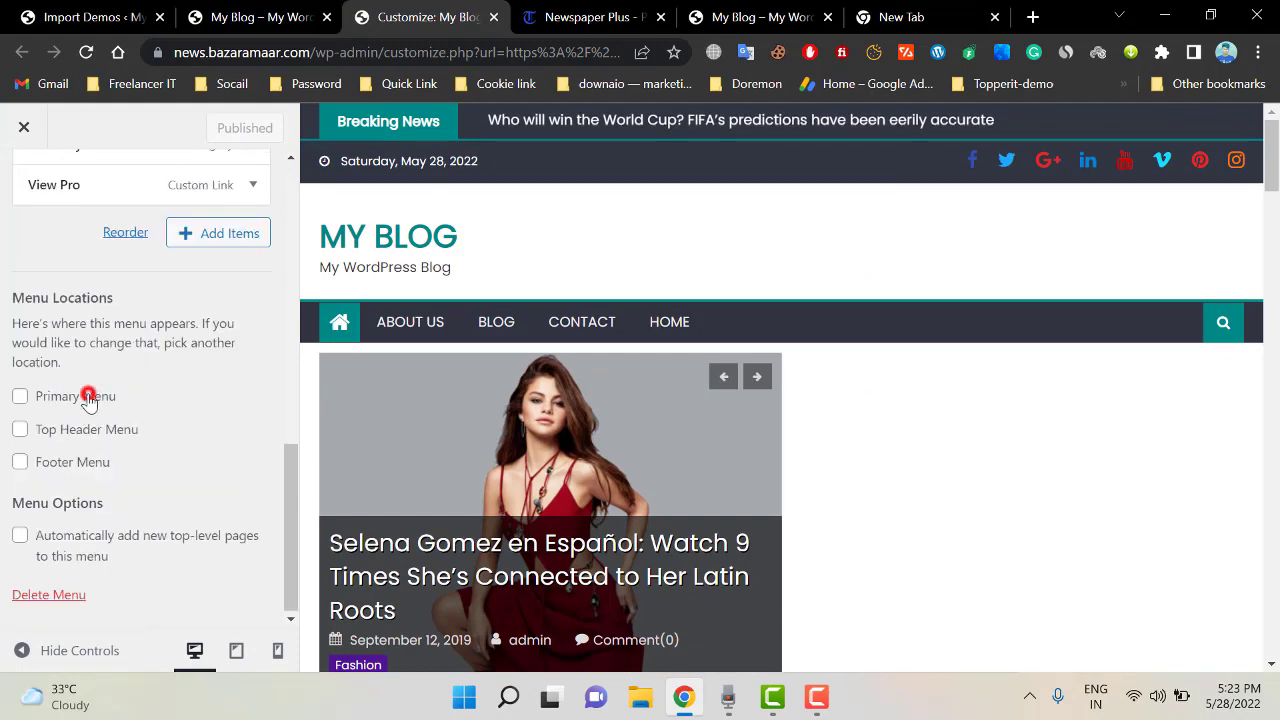
left_click(88, 397)
scroll(88, 397, "up", 10)
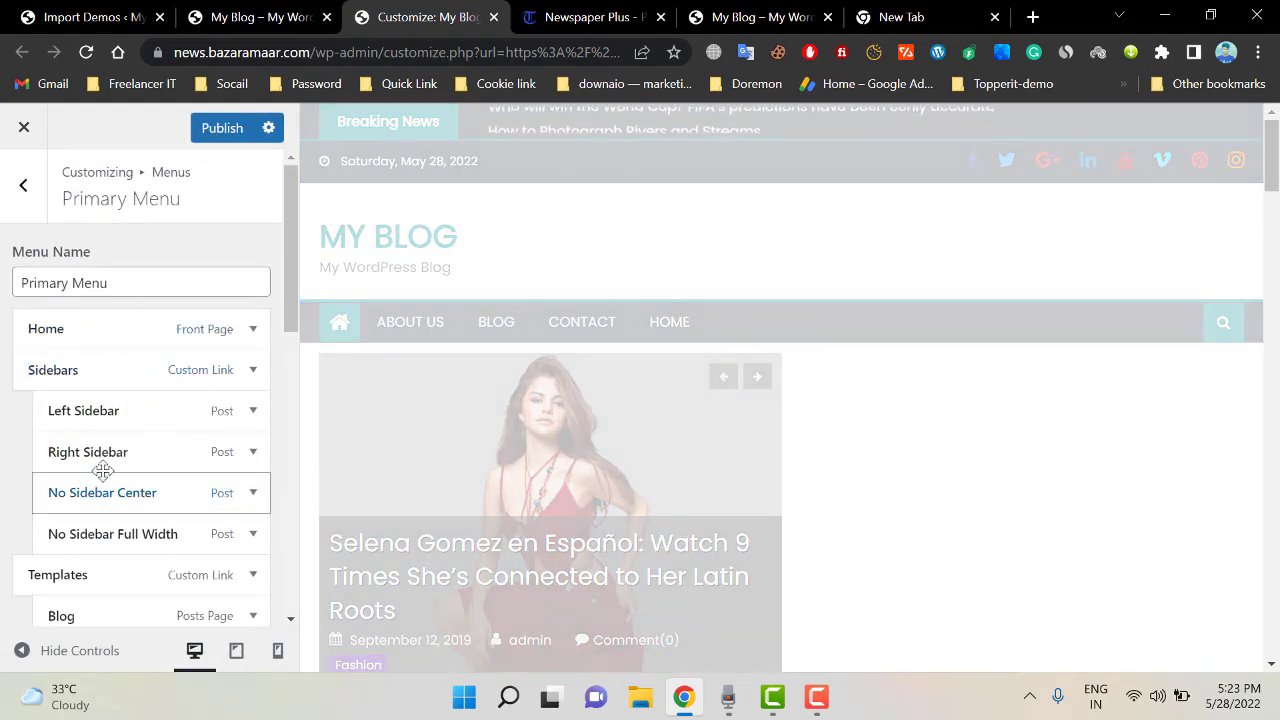
scroll(194, 451, "down", 8)
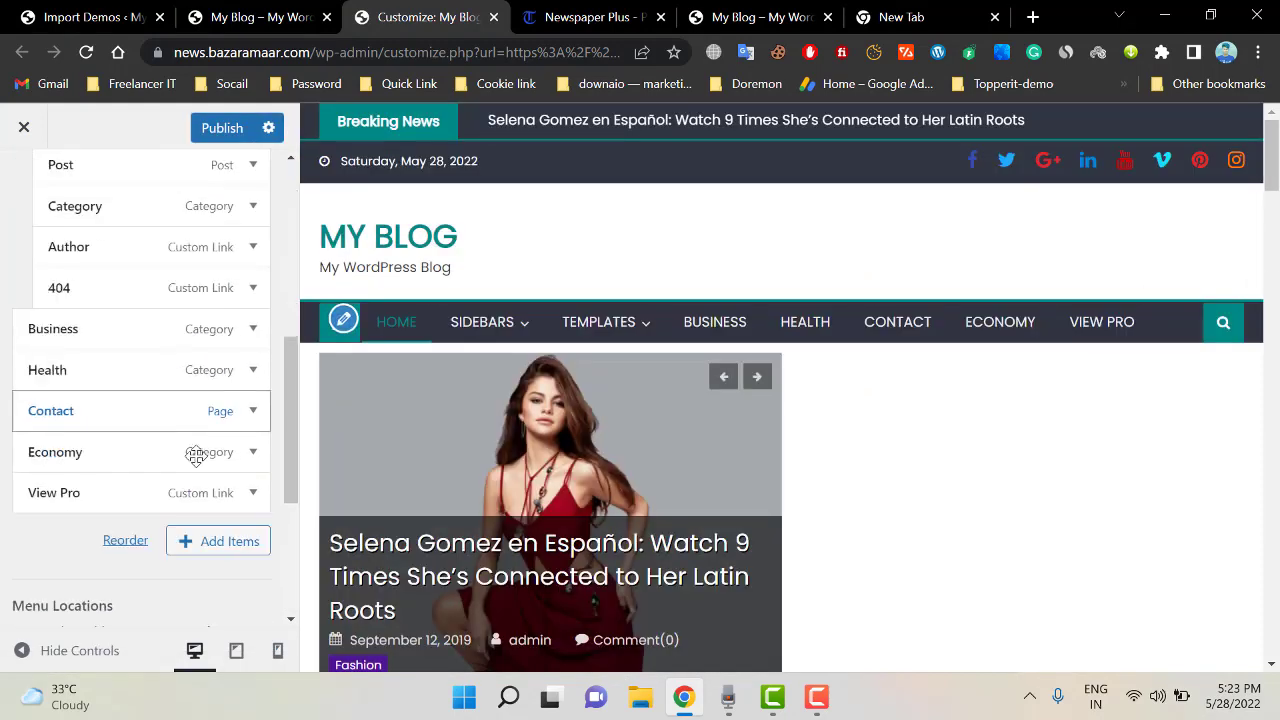
scroll(200, 520, "up", 6)
scroll(114, 466, "down", 6)
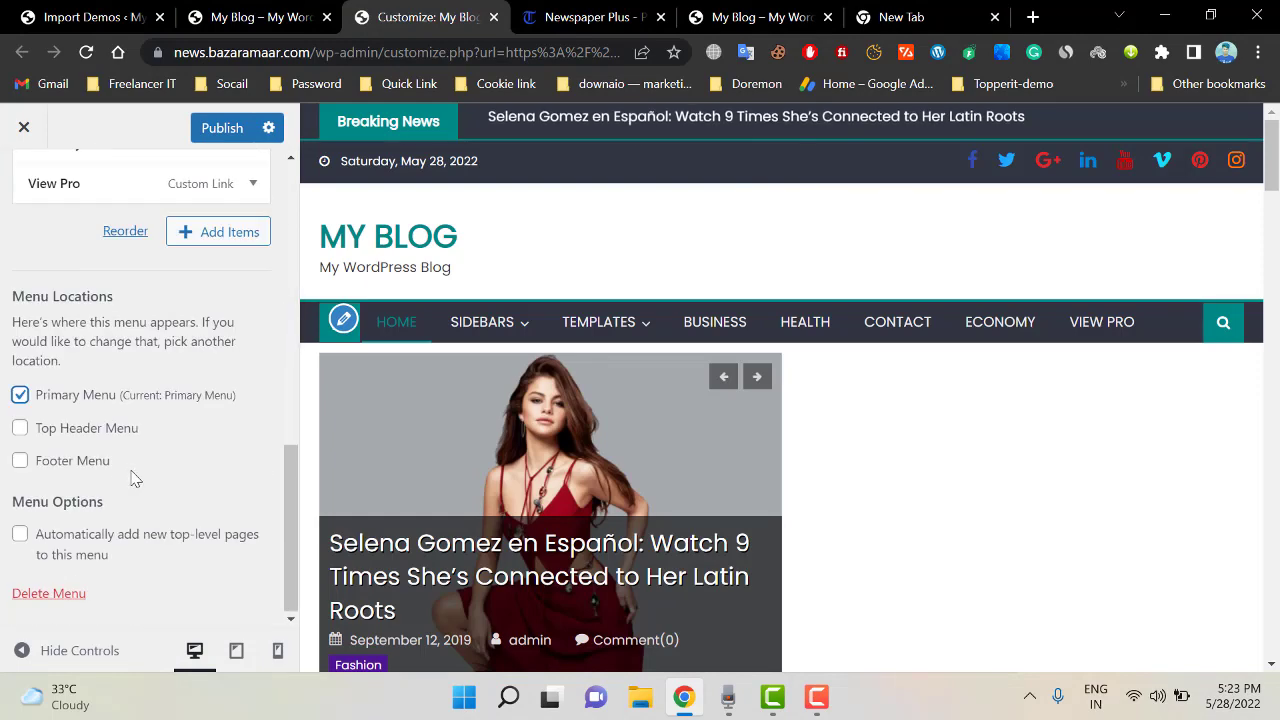
Remove the View Pro link from the Primary Menu and publish the menu changes
scroll(118, 402, "up", 2)
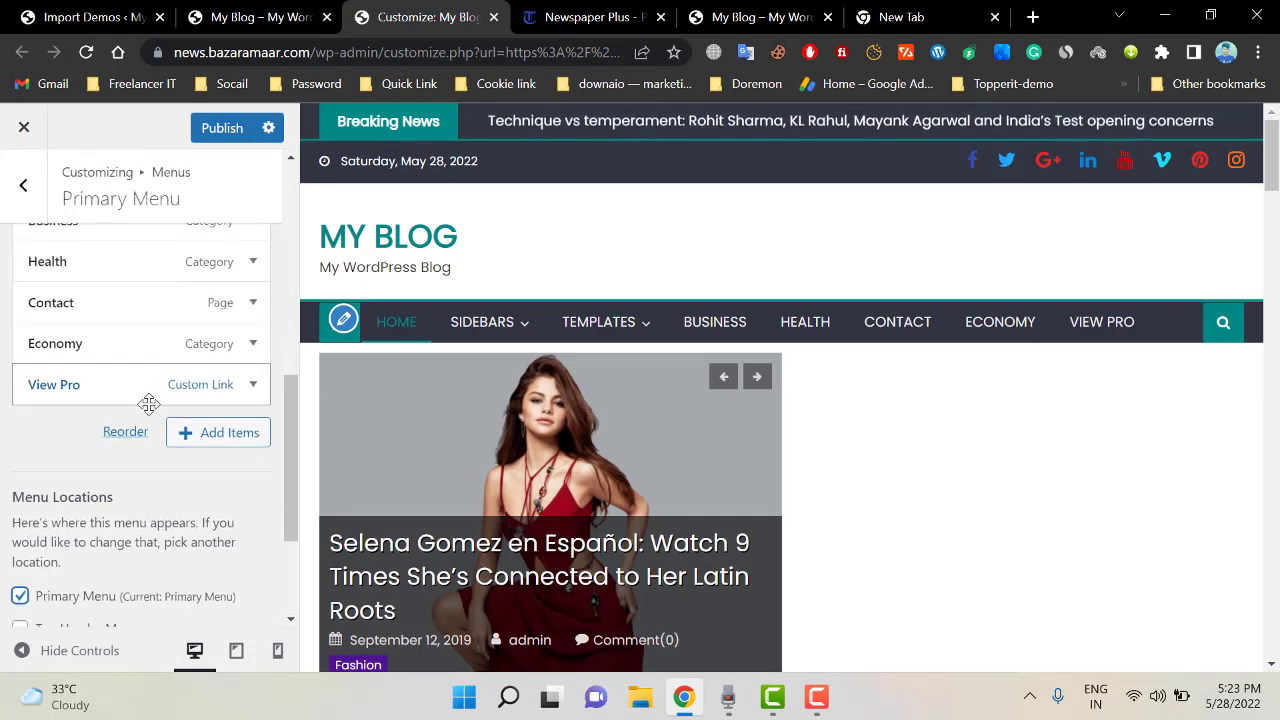
left_click(252, 384)
scroll(112, 437, "down", 2)
scroll(112, 430, "down", 4)
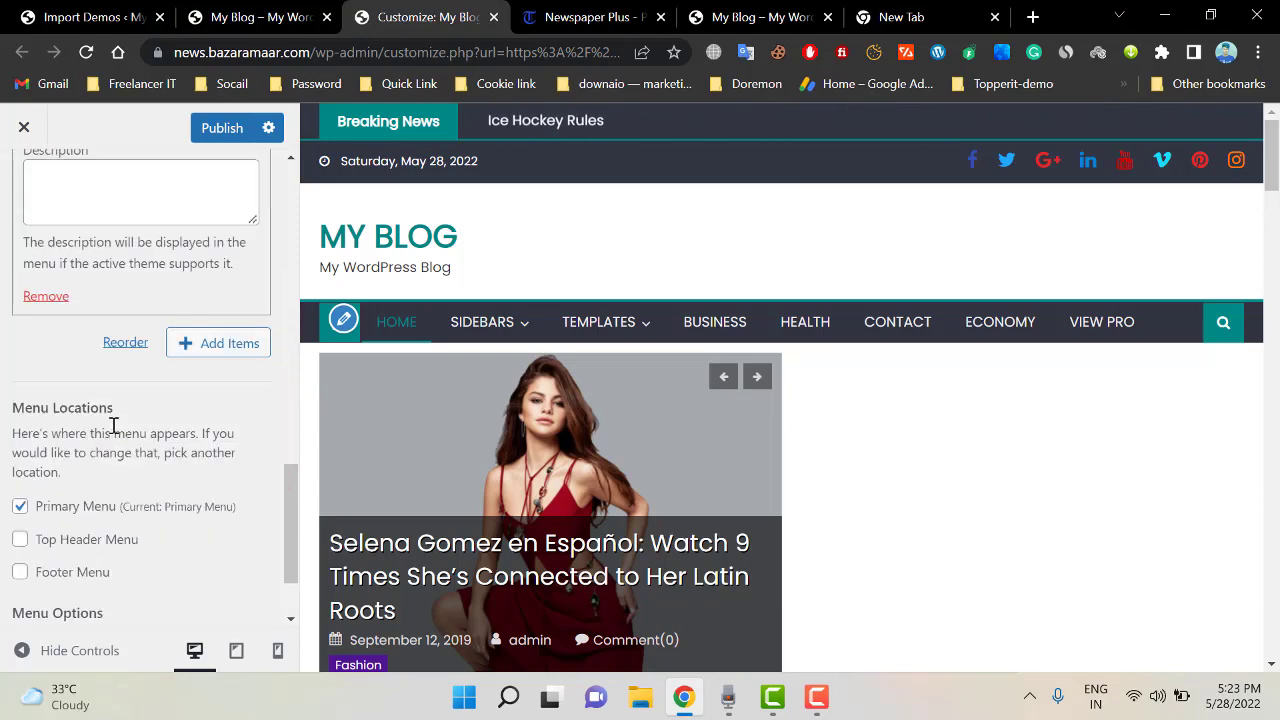
left_click(60, 303)
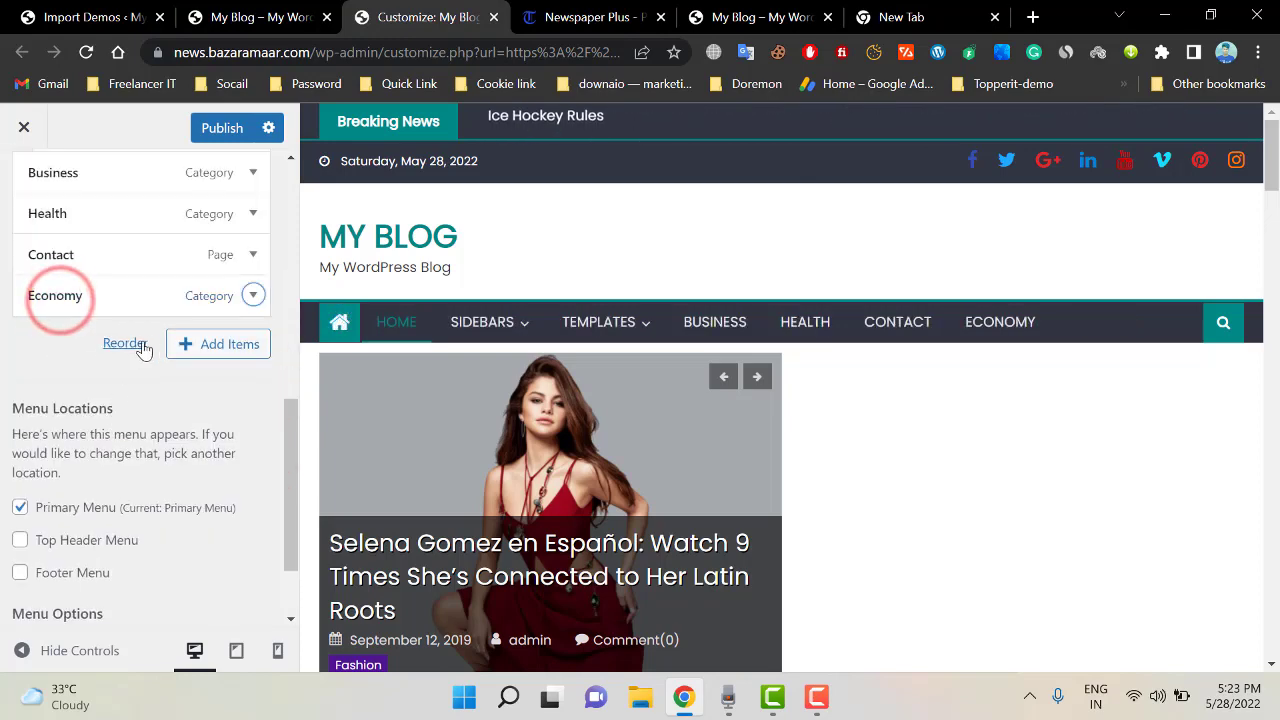
scroll(146, 349, "down", 2)
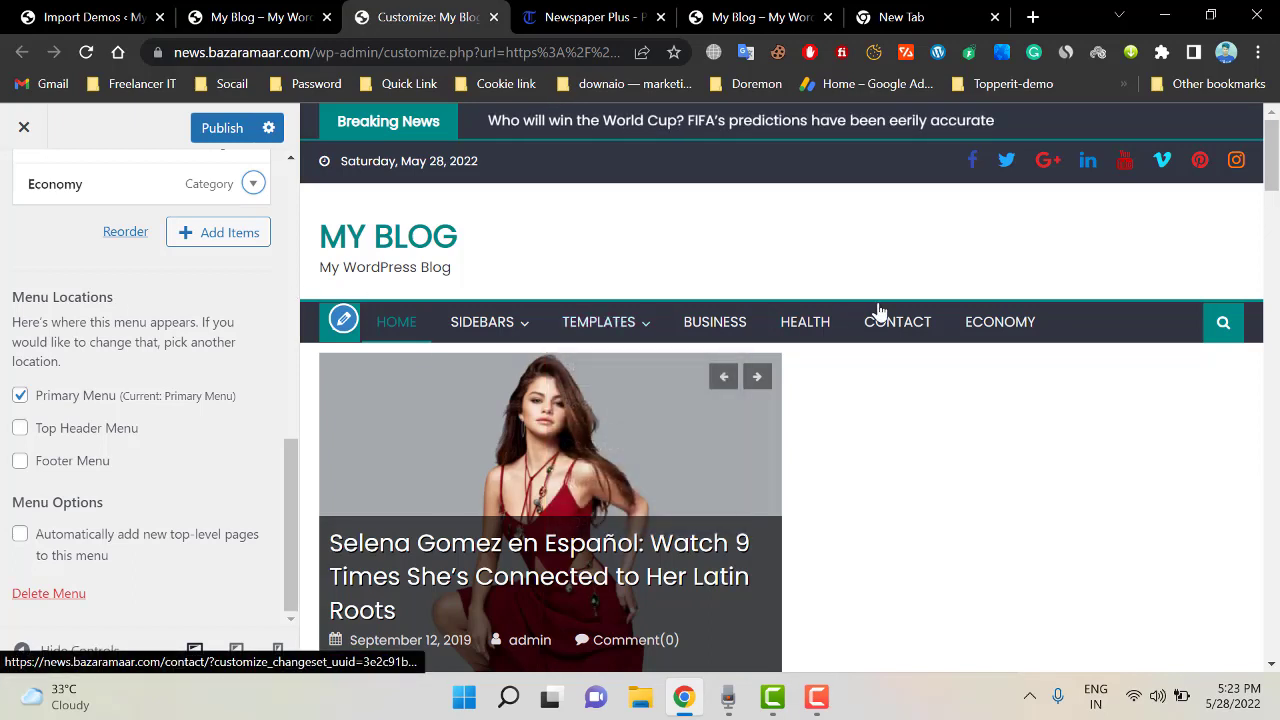
left_click(223, 130)
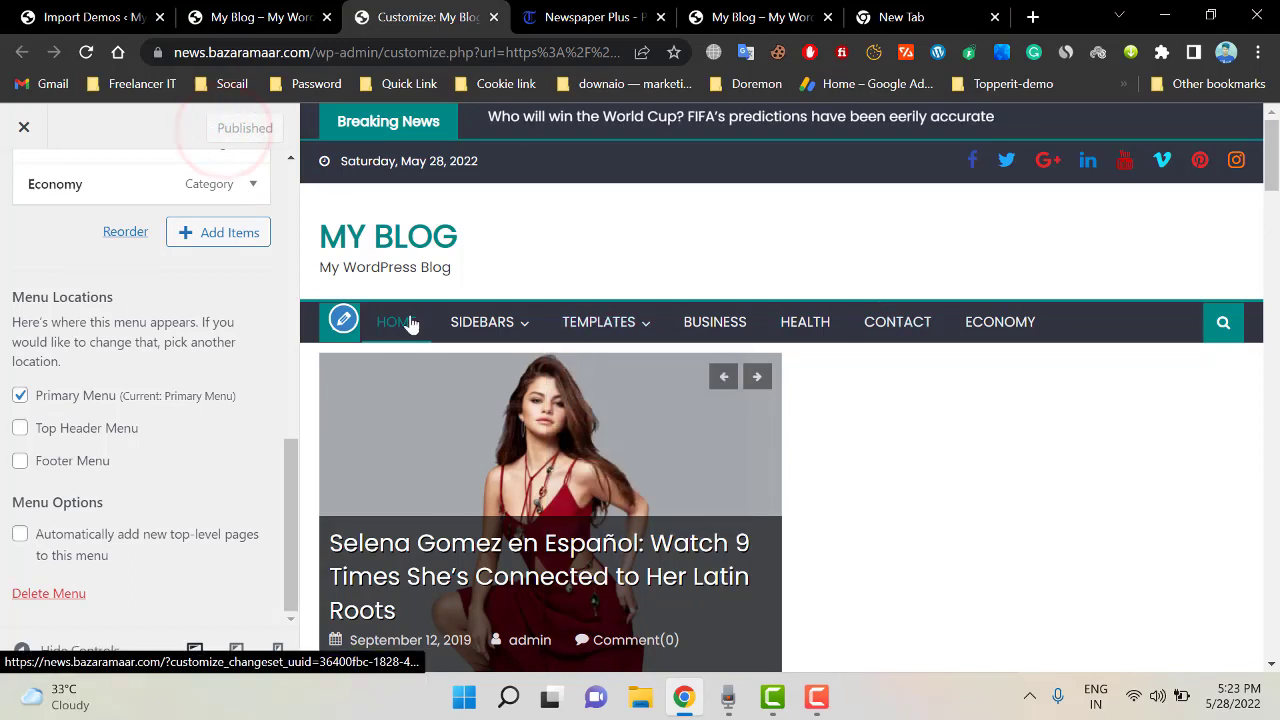
Check the Templates and Sidebars submenus on the blog's live home page, and return to the Customizer
left_click(268, 12)
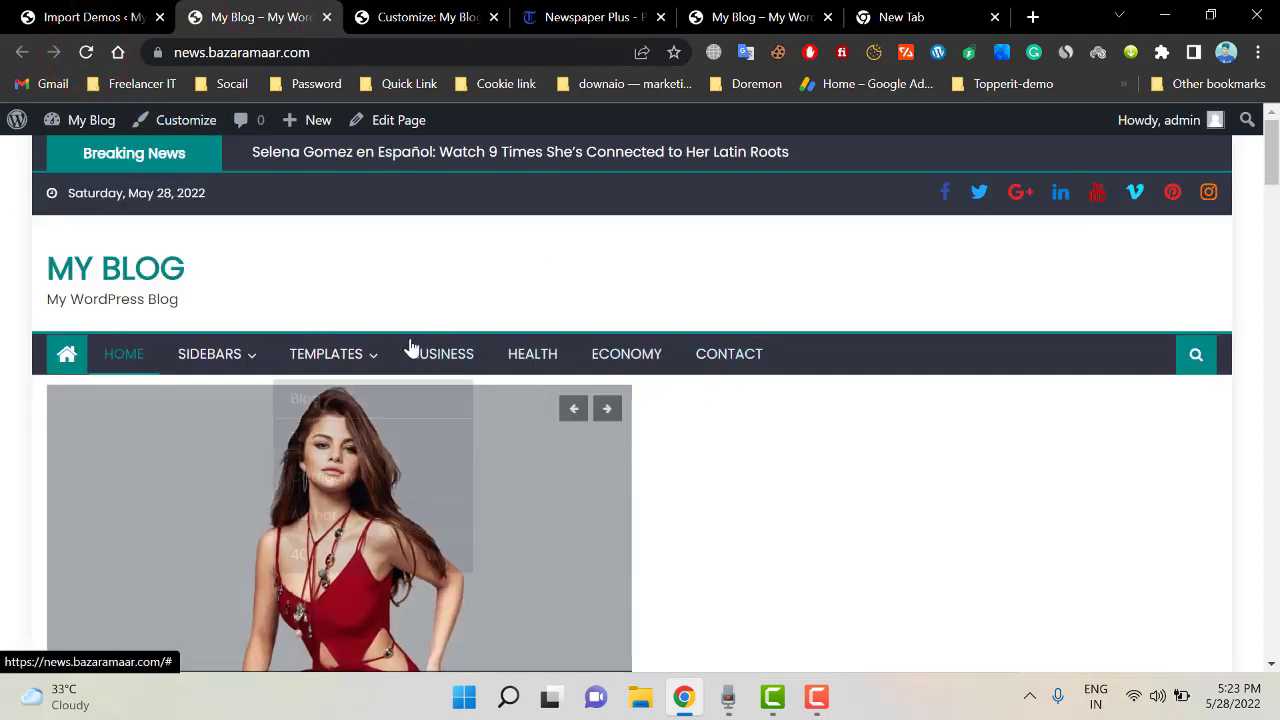
mouse_move(312, 357)
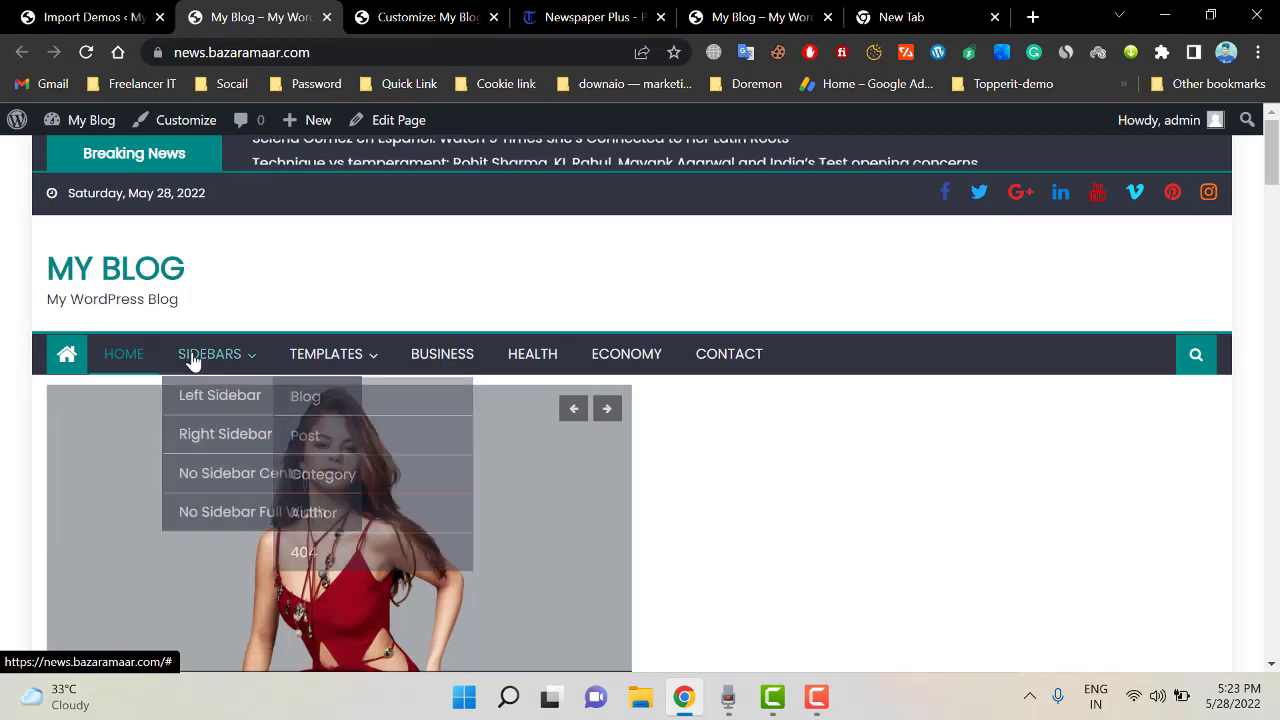
left_click(459, 13)
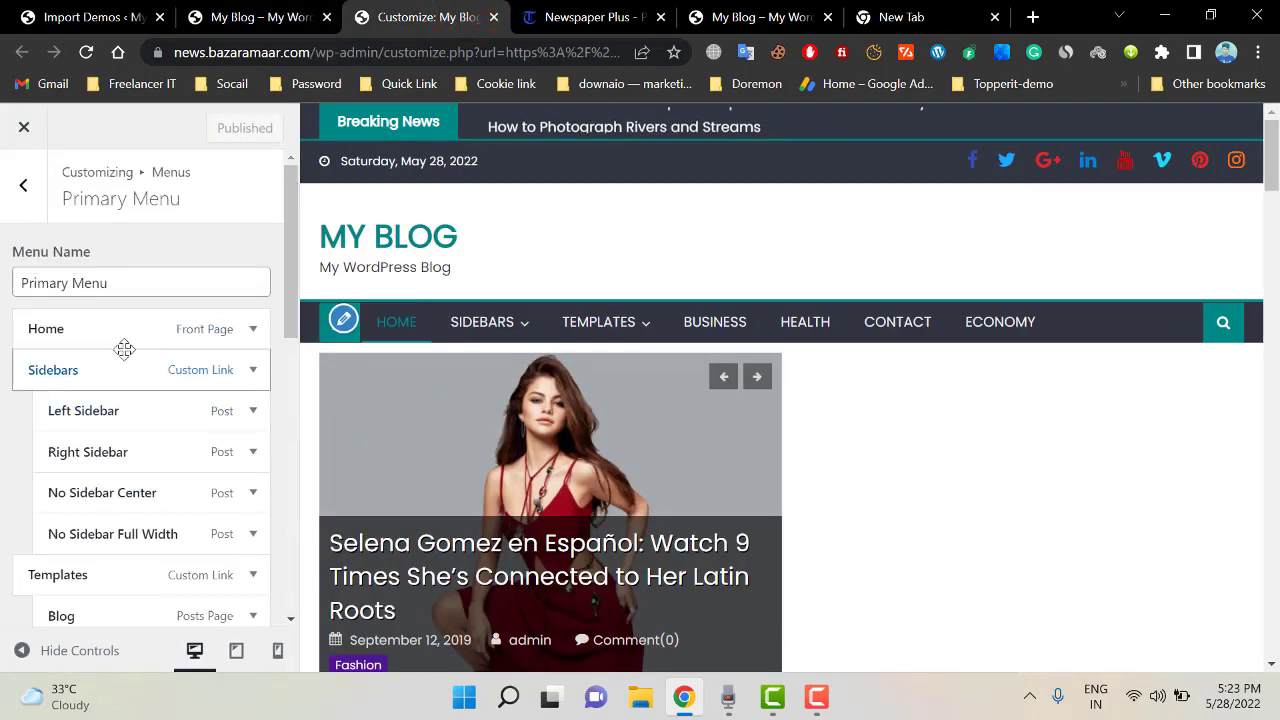
Open the choices for adding Primary Menu items and examine the custom link fields and the available pages
scroll(253, 400, "down", 5)
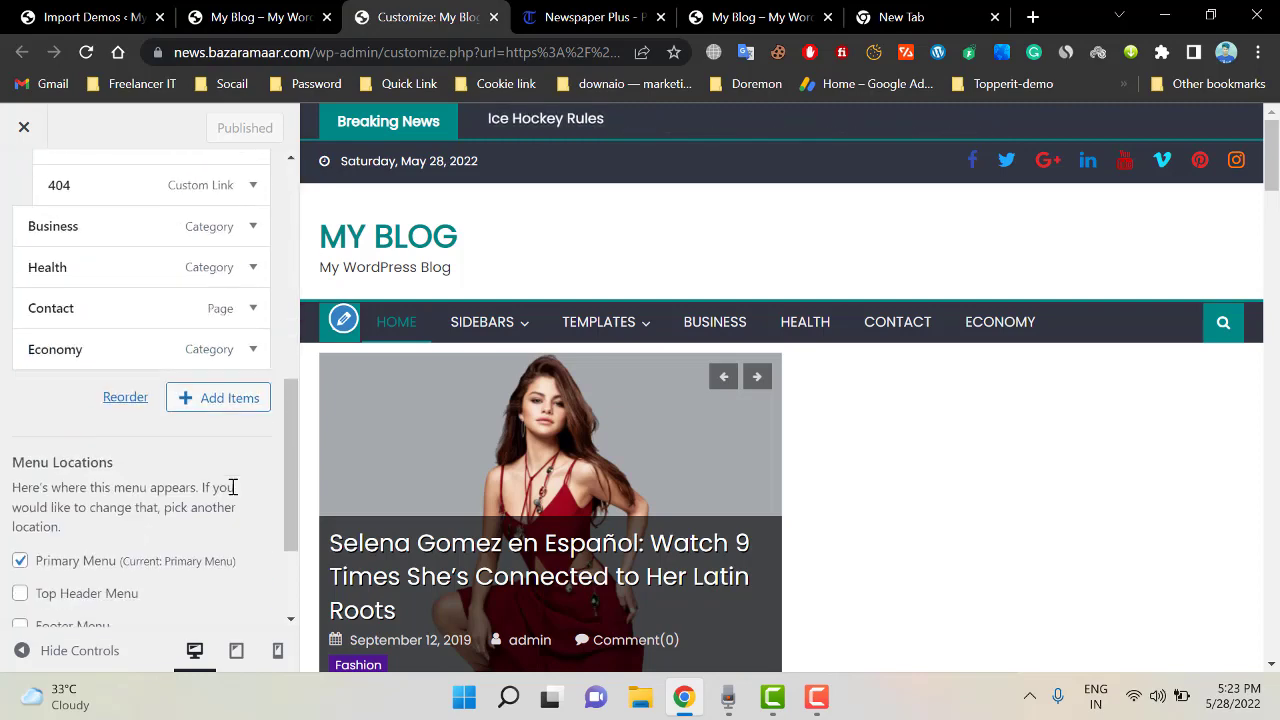
left_click(249, 395)
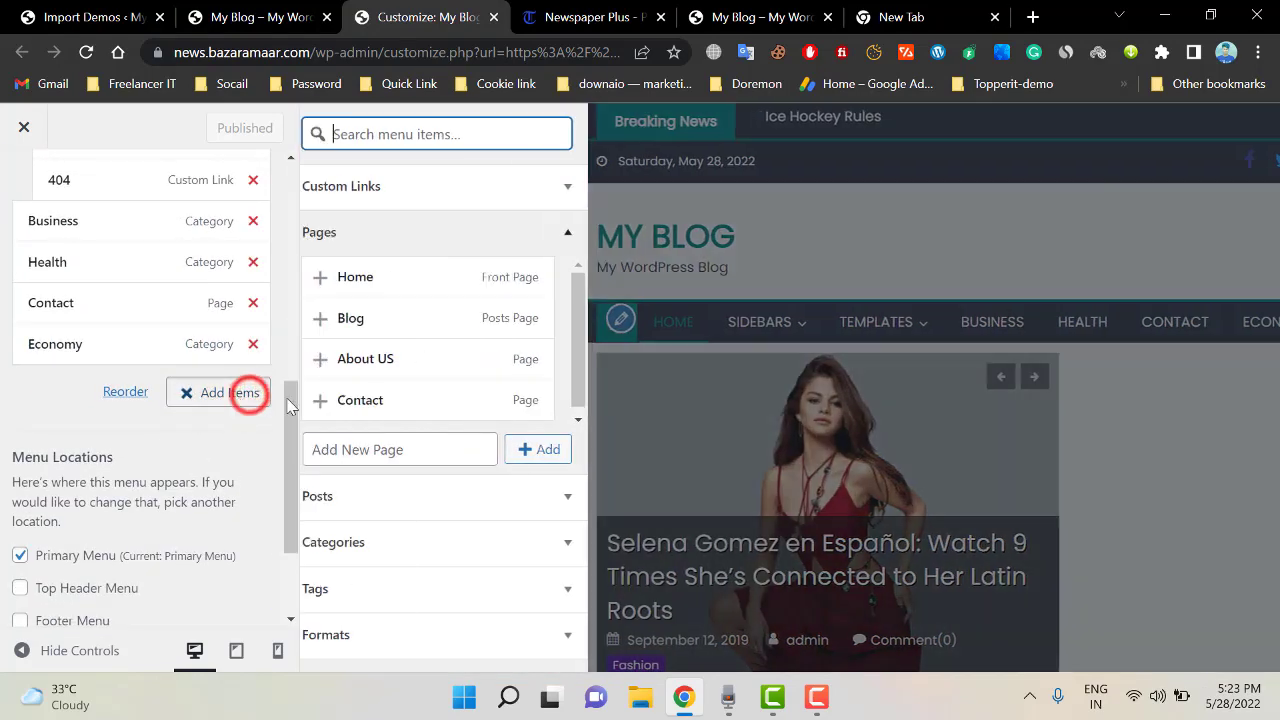
left_click(450, 187)
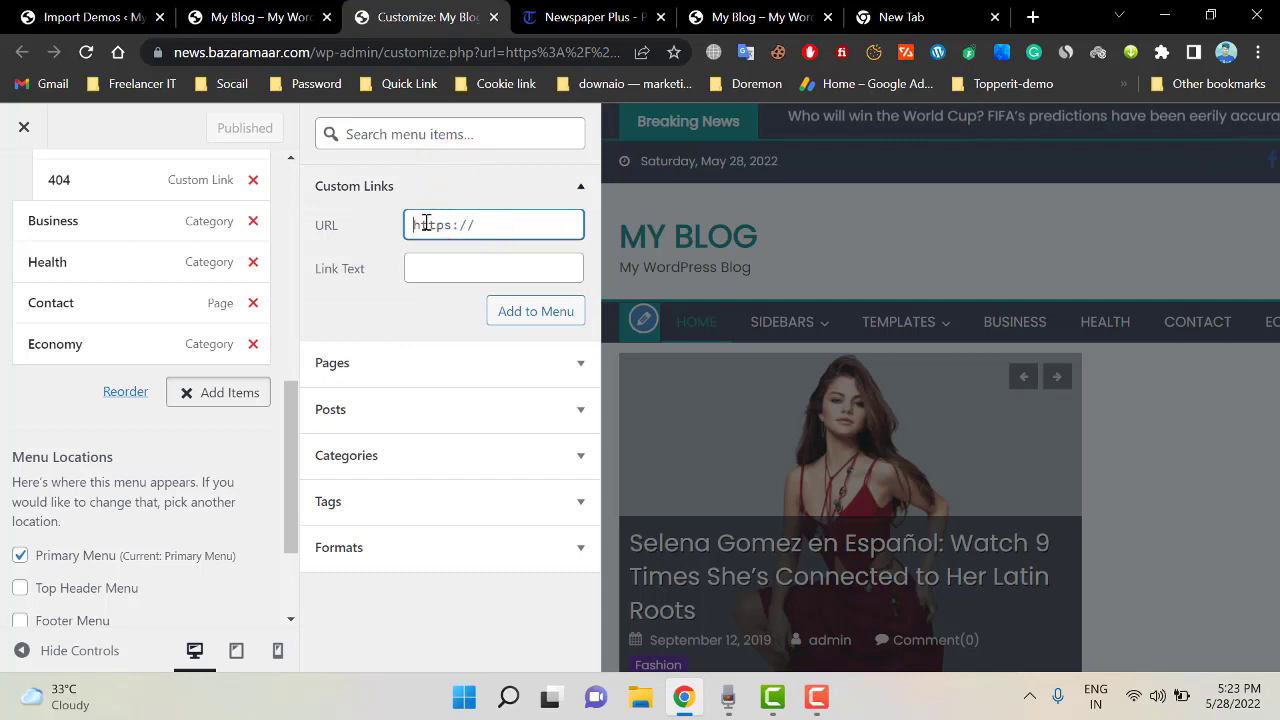
left_click(469, 223)
left_click(524, 237)
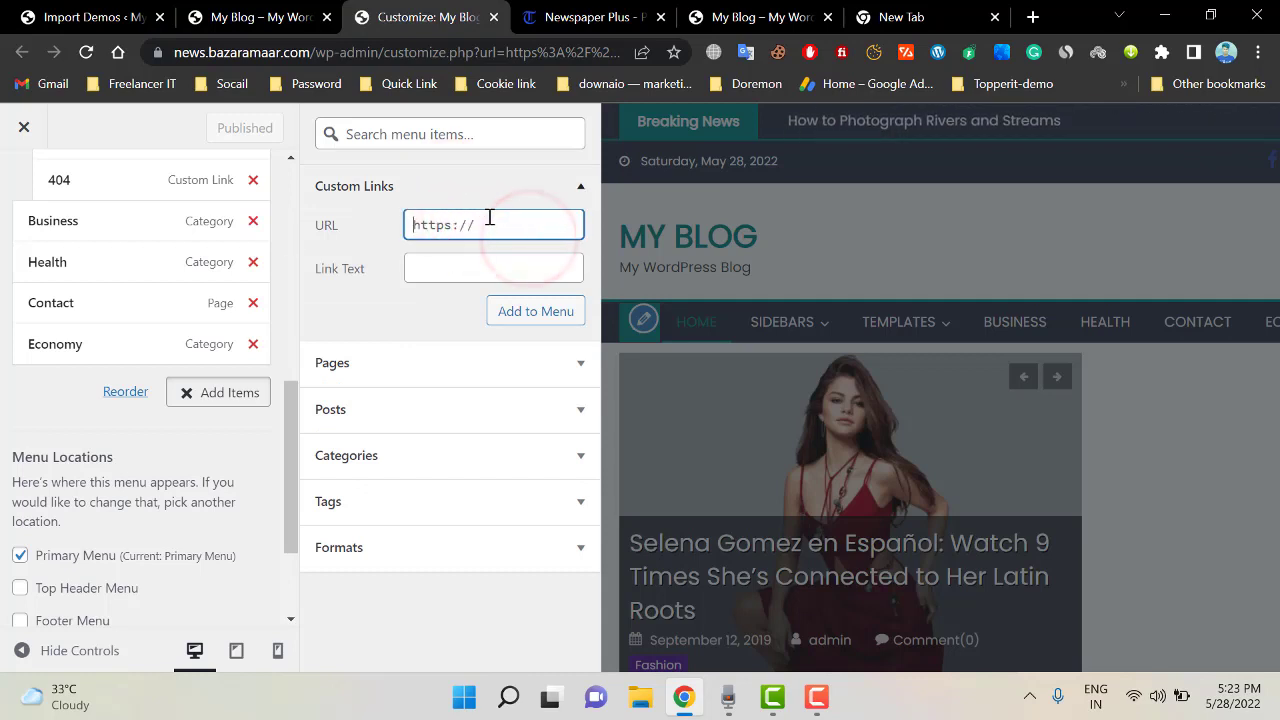
left_click(418, 268)
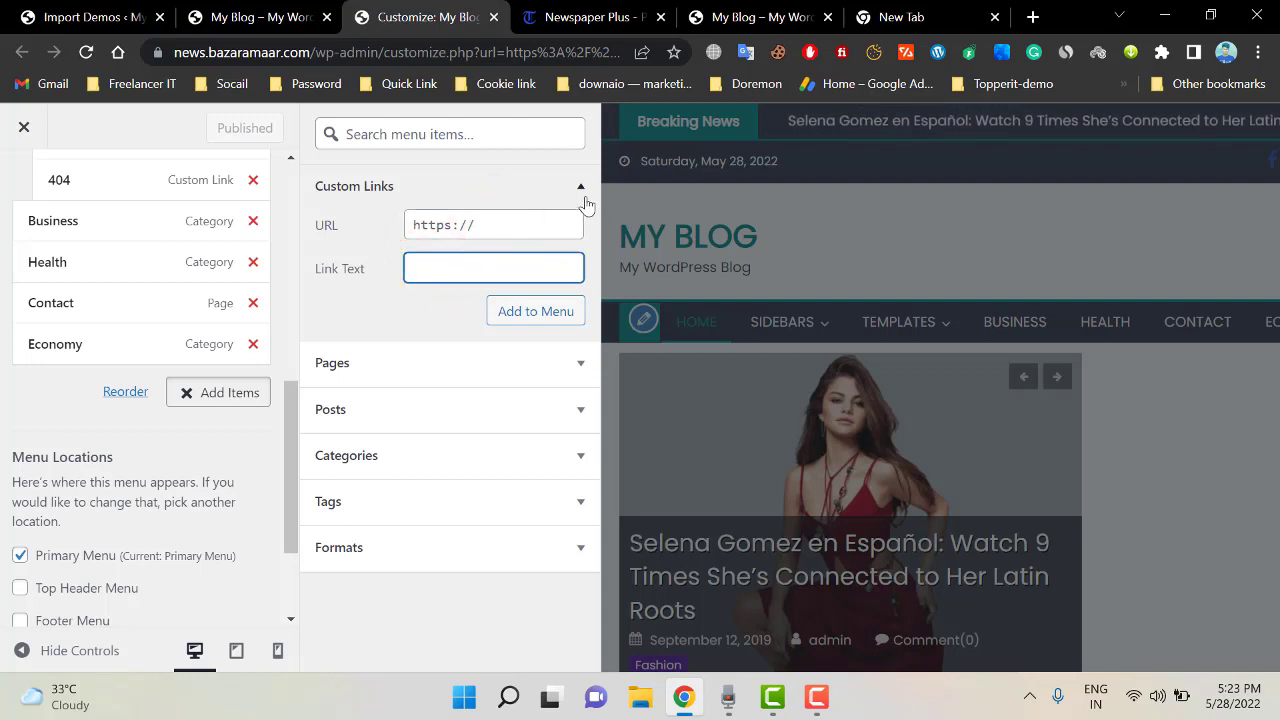
left_click(581, 188)
left_click(567, 232)
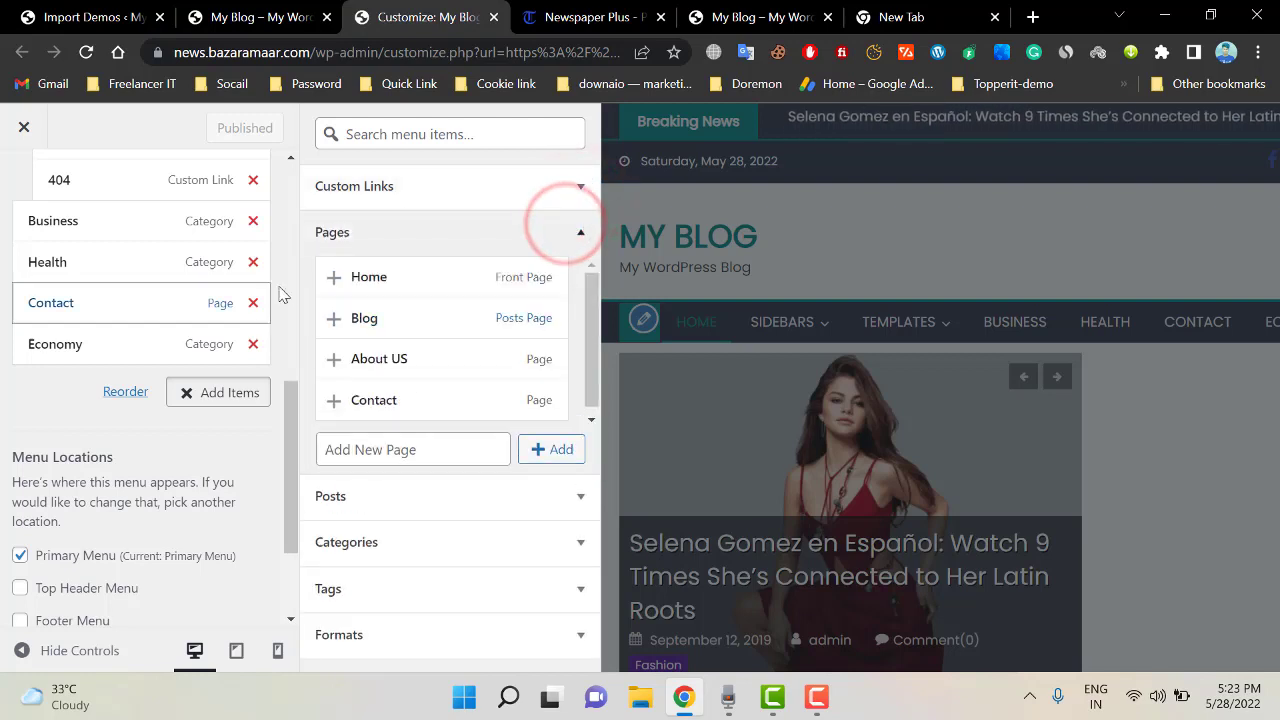
Try adding the Home page at the end of the Primary Menu, remove that entry and leave the menu's settings
left_click(333, 285)
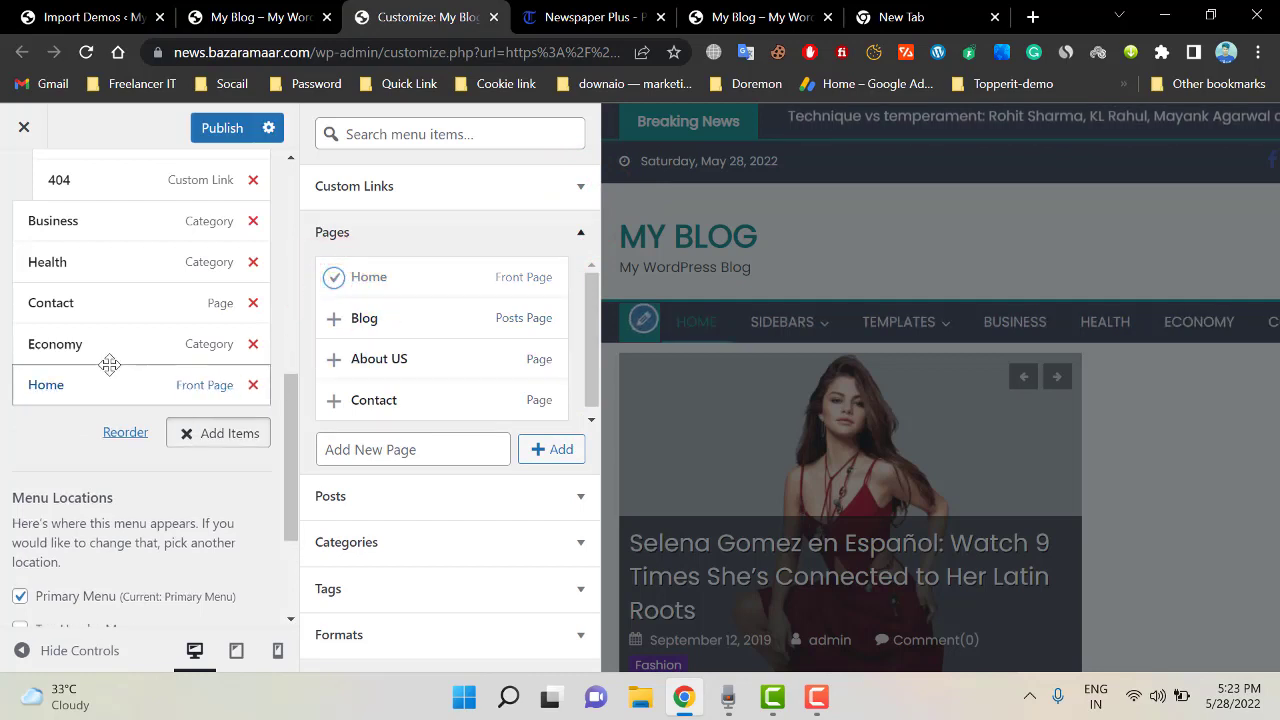
left_click(253, 386)
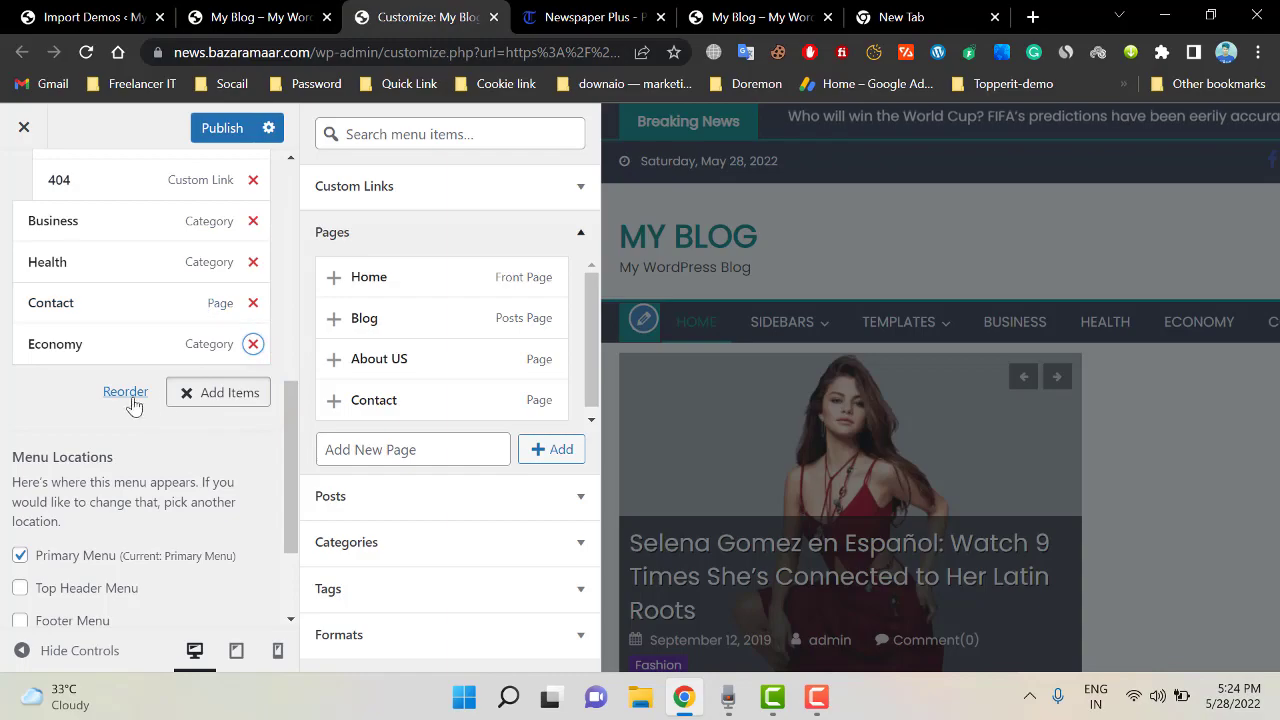
scroll(140, 430, "down", 1)
scroll(100, 350, "up", 5)
left_click(25, 190)
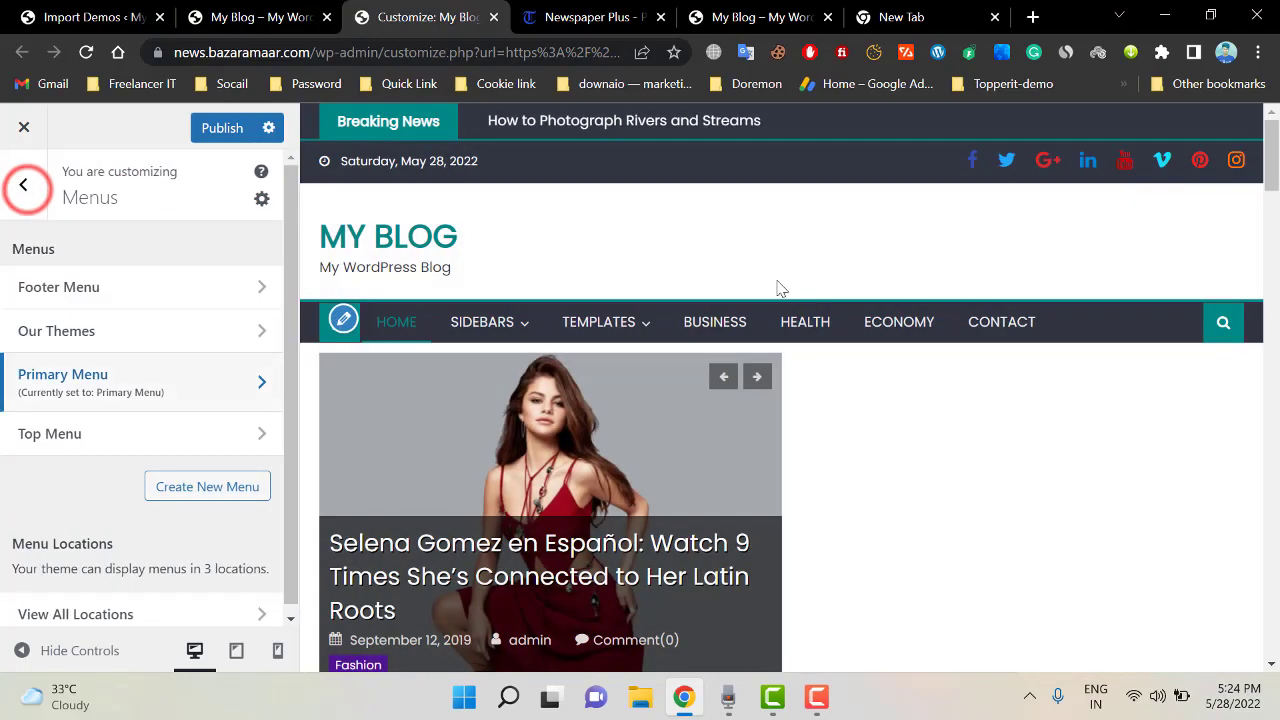
Look over the previewed home page down to its footer, and open the Header Settings section
scroll(1171, 257, "down", 15)
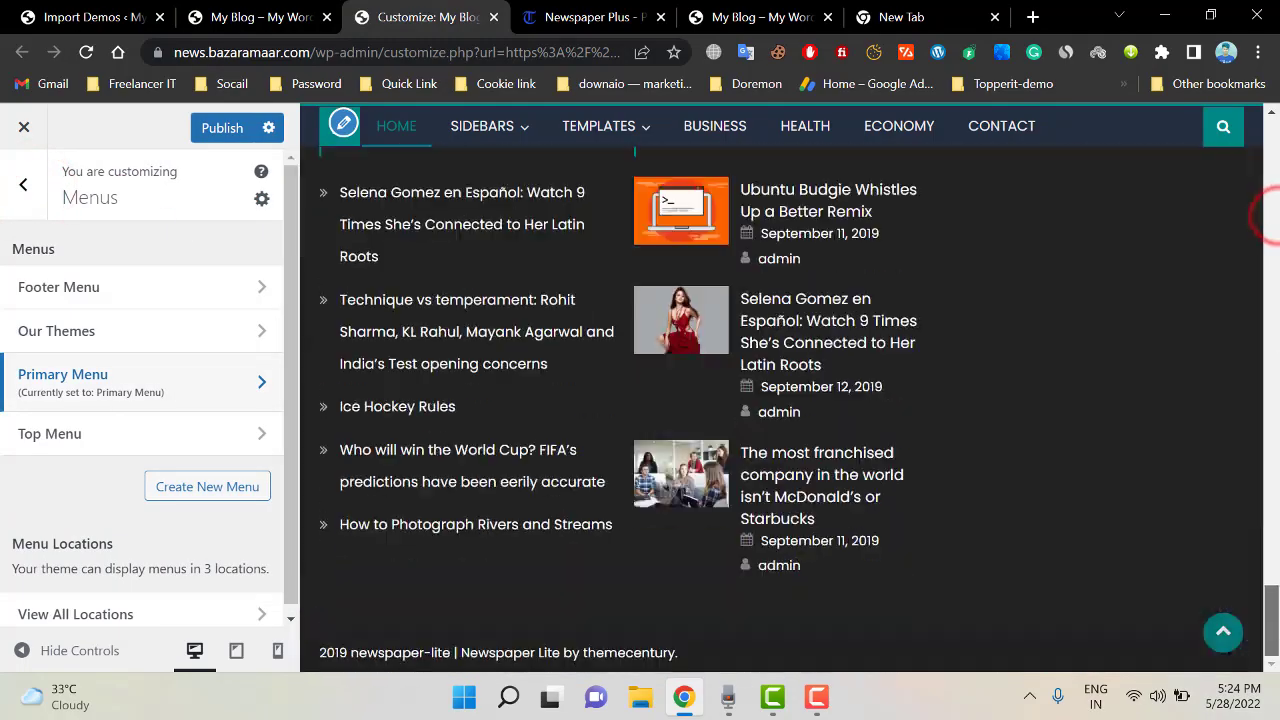
scroll(925, 492, "up", 15)
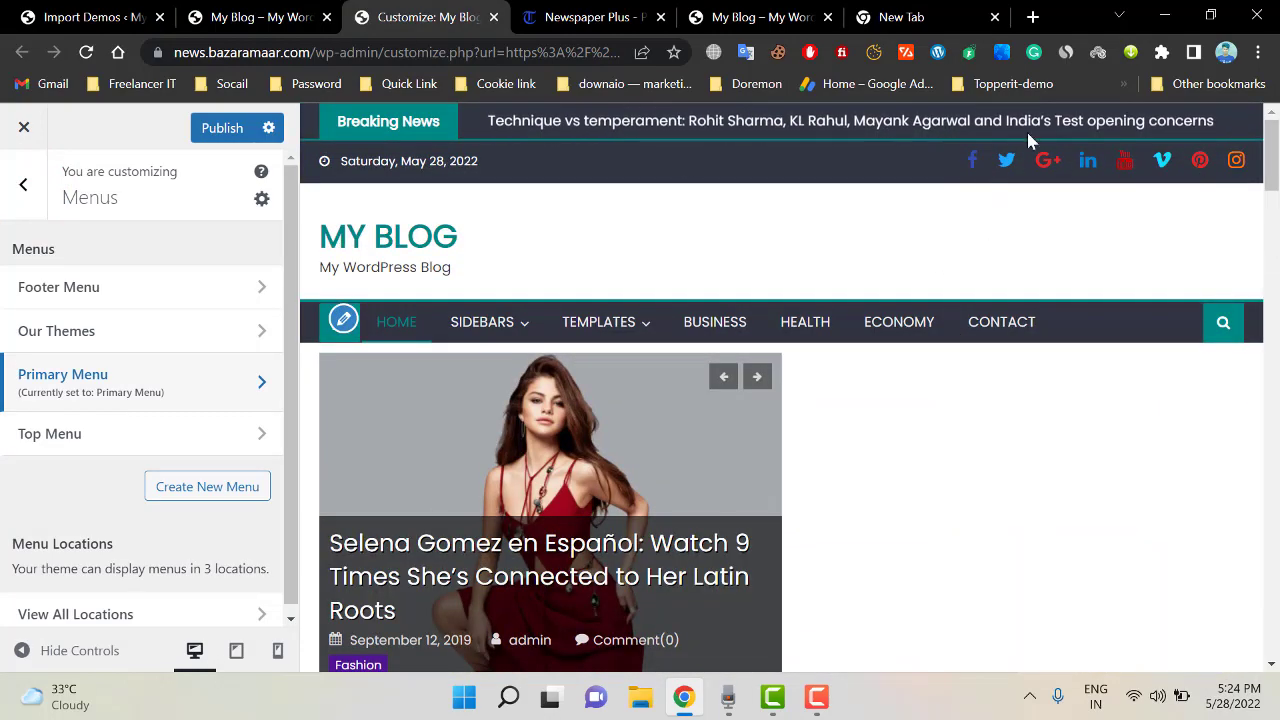
left_click(35, 182)
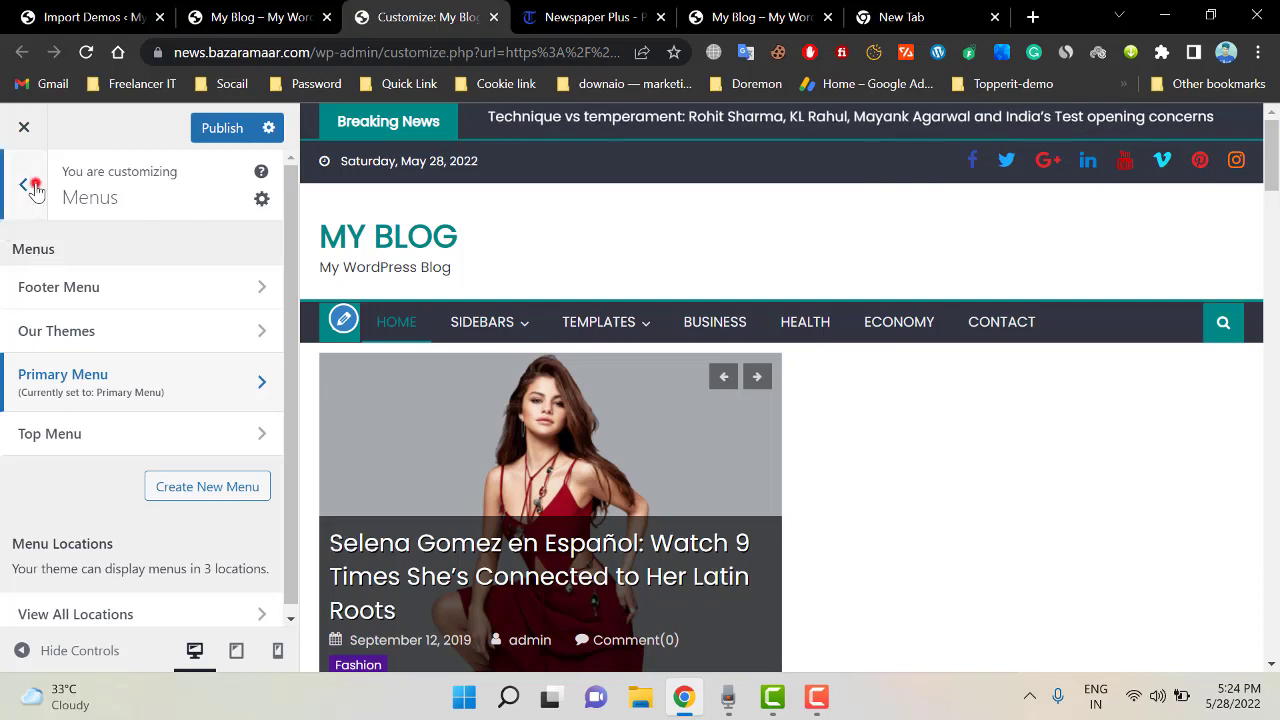
scroll(154, 514, "up", 2)
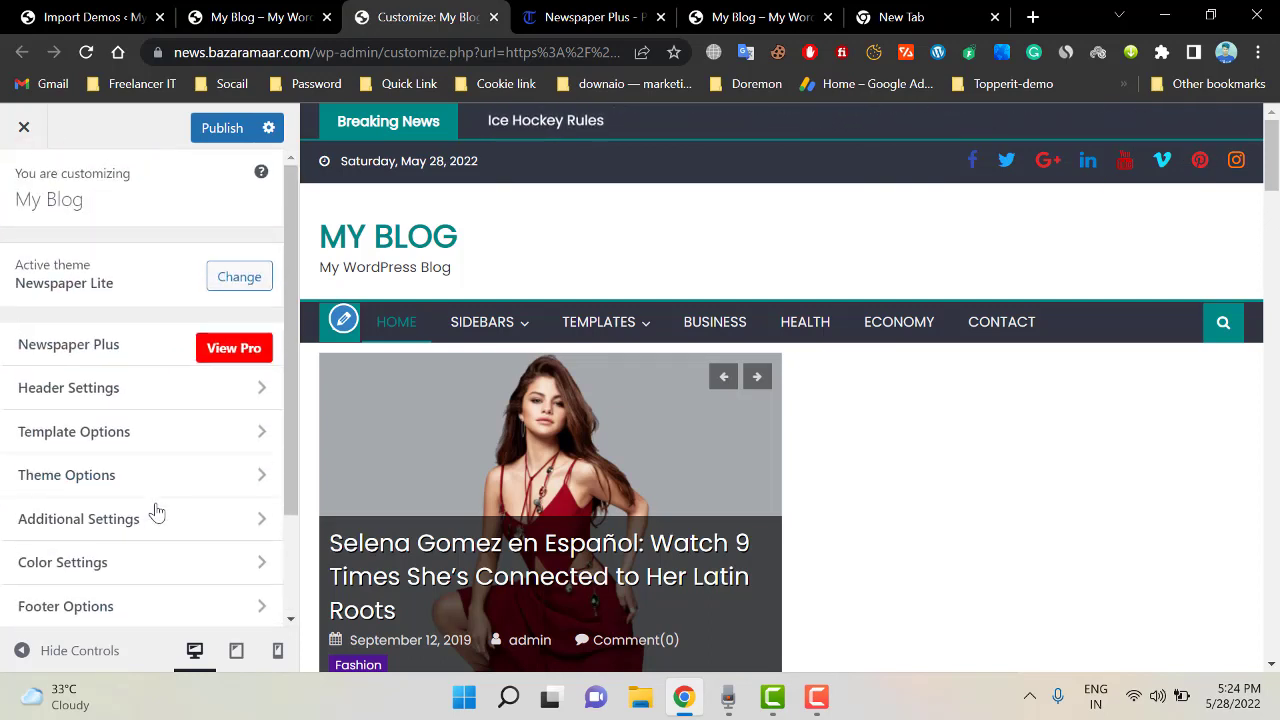
scroll(157, 450, "down", 2)
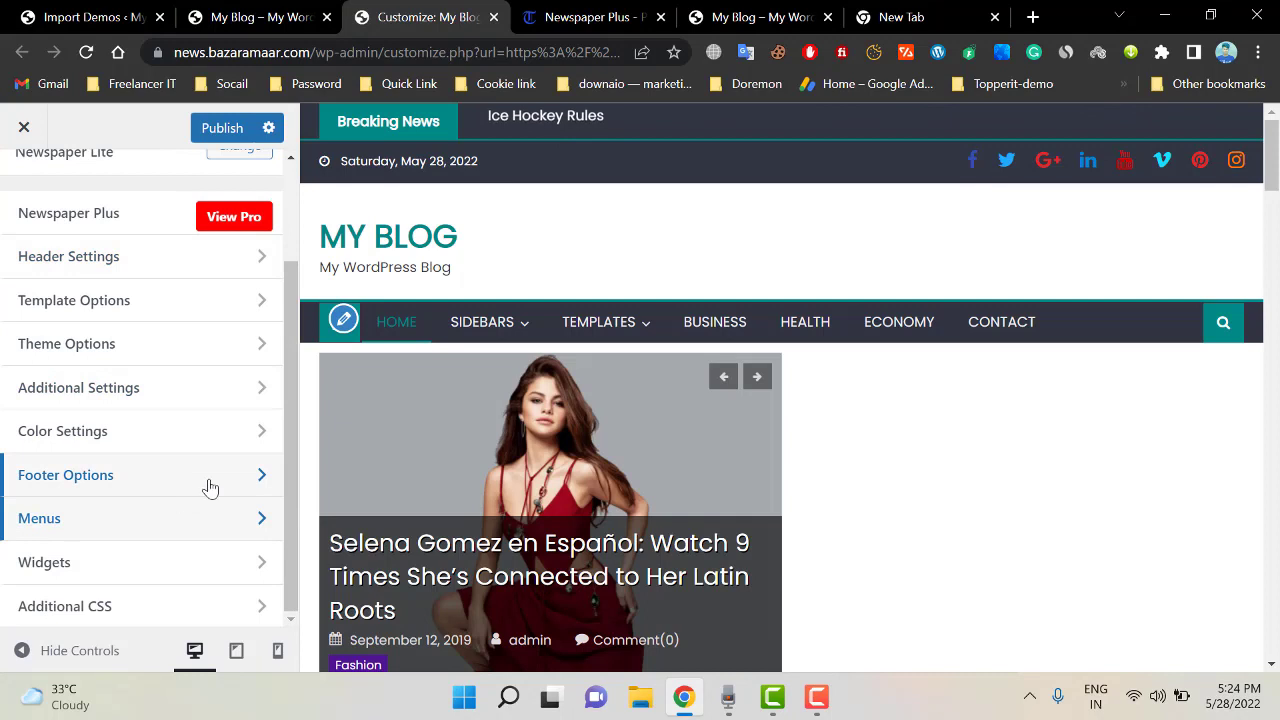
scroll(110, 282, "up", 1)
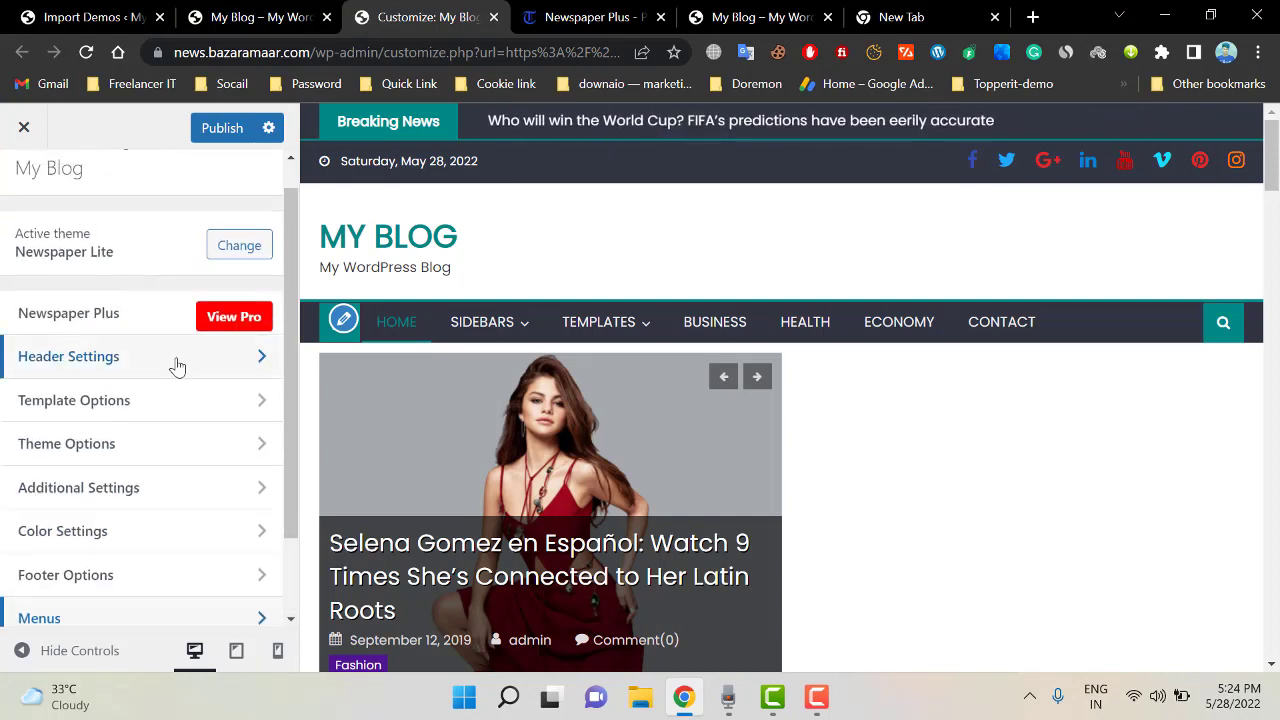
left_click(214, 366)
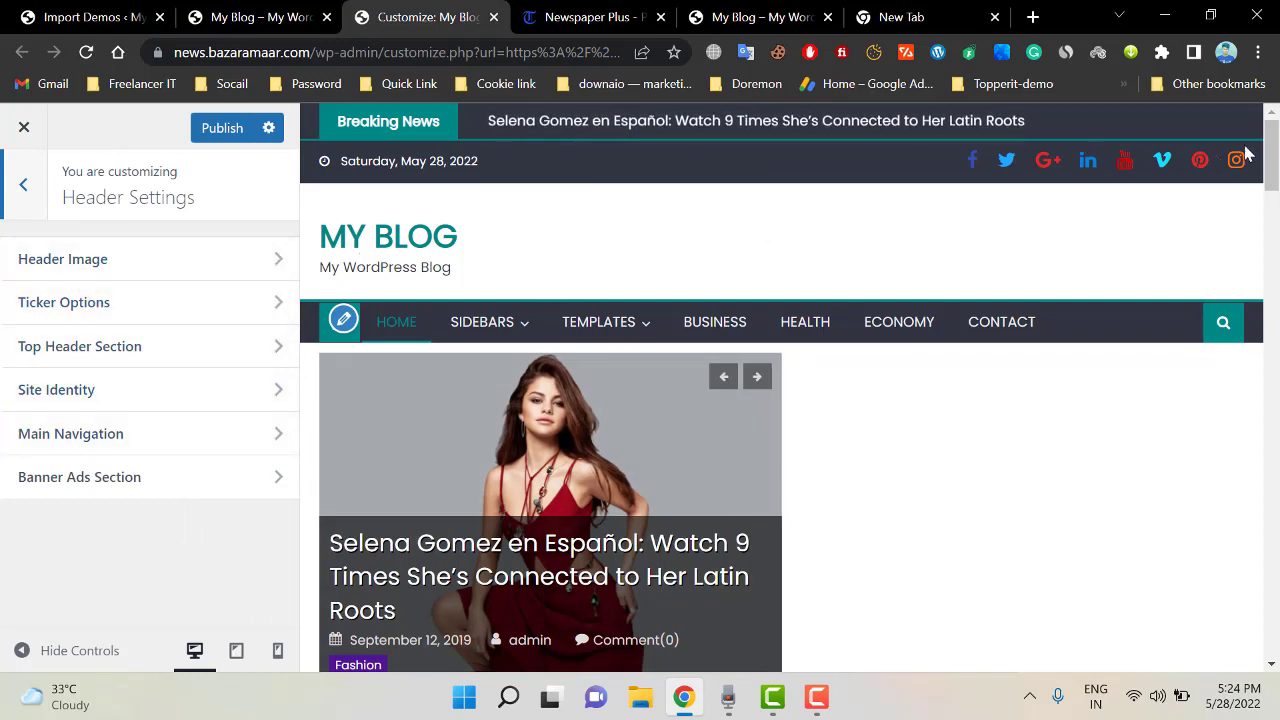
Check the Ticker Options and the Template Options sections, and return to the main Customizer list
left_click(206, 310)
left_click(24, 200)
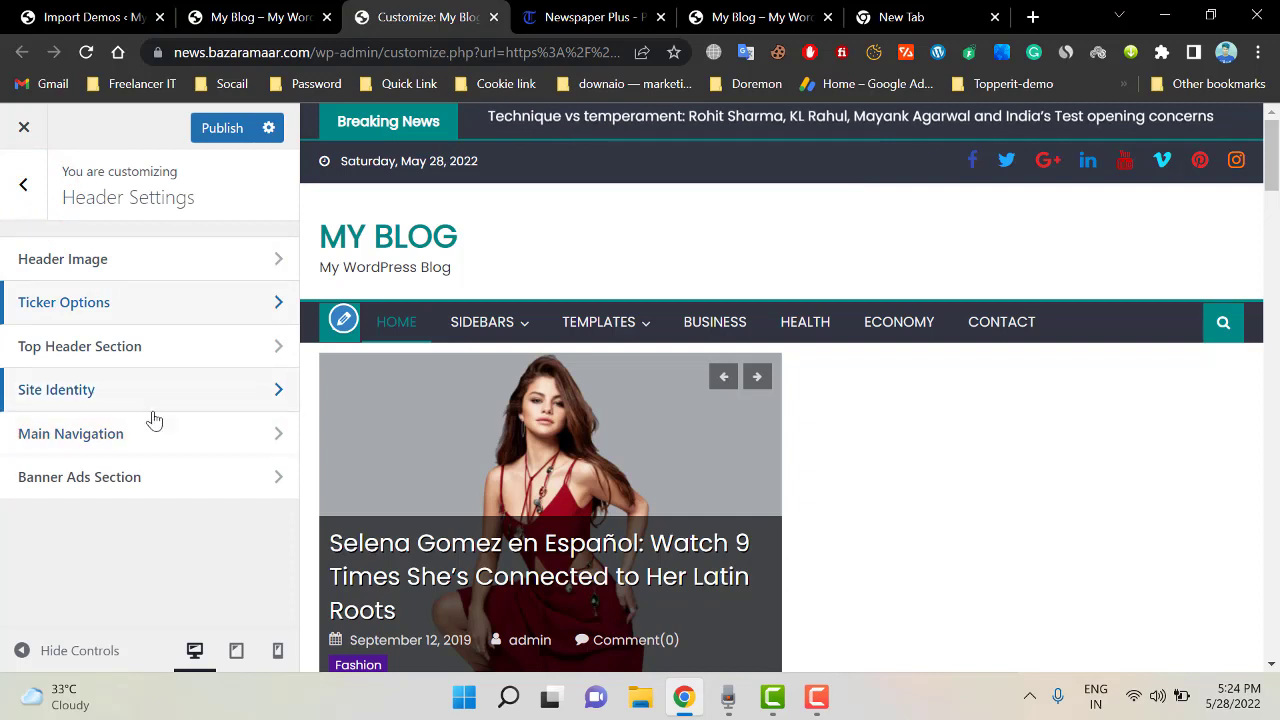
left_click(32, 196)
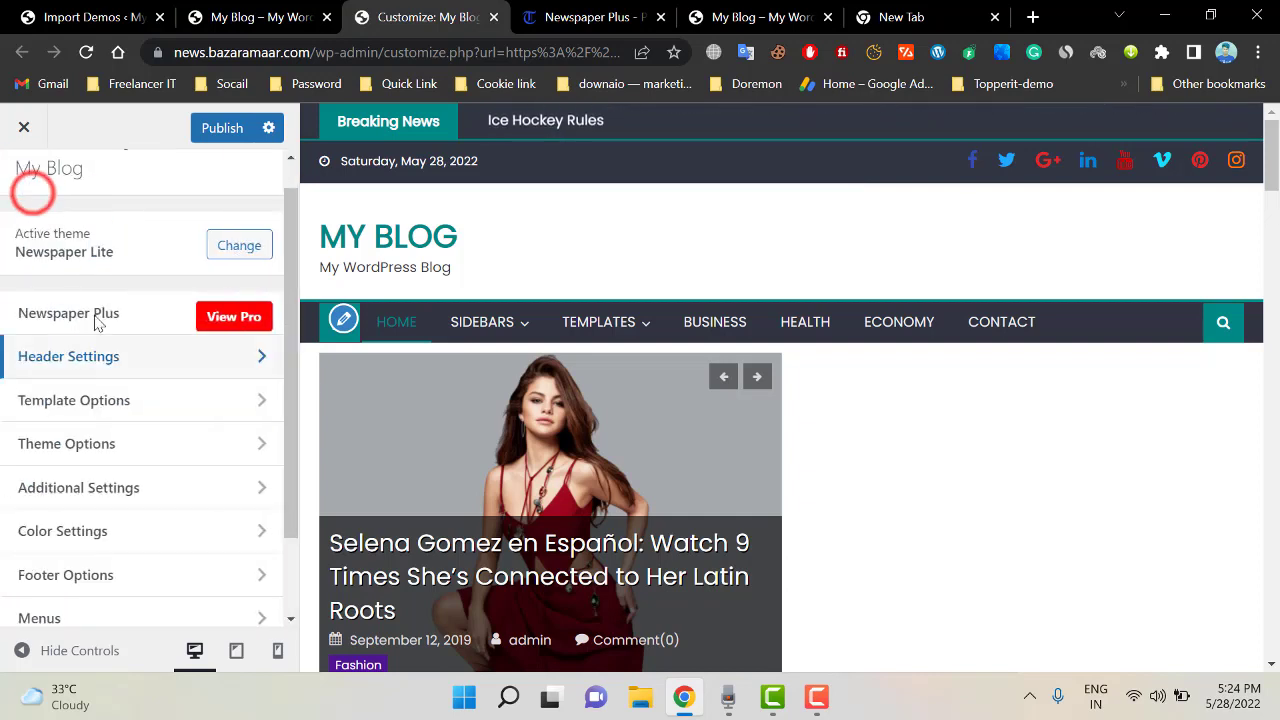
left_click(215, 412)
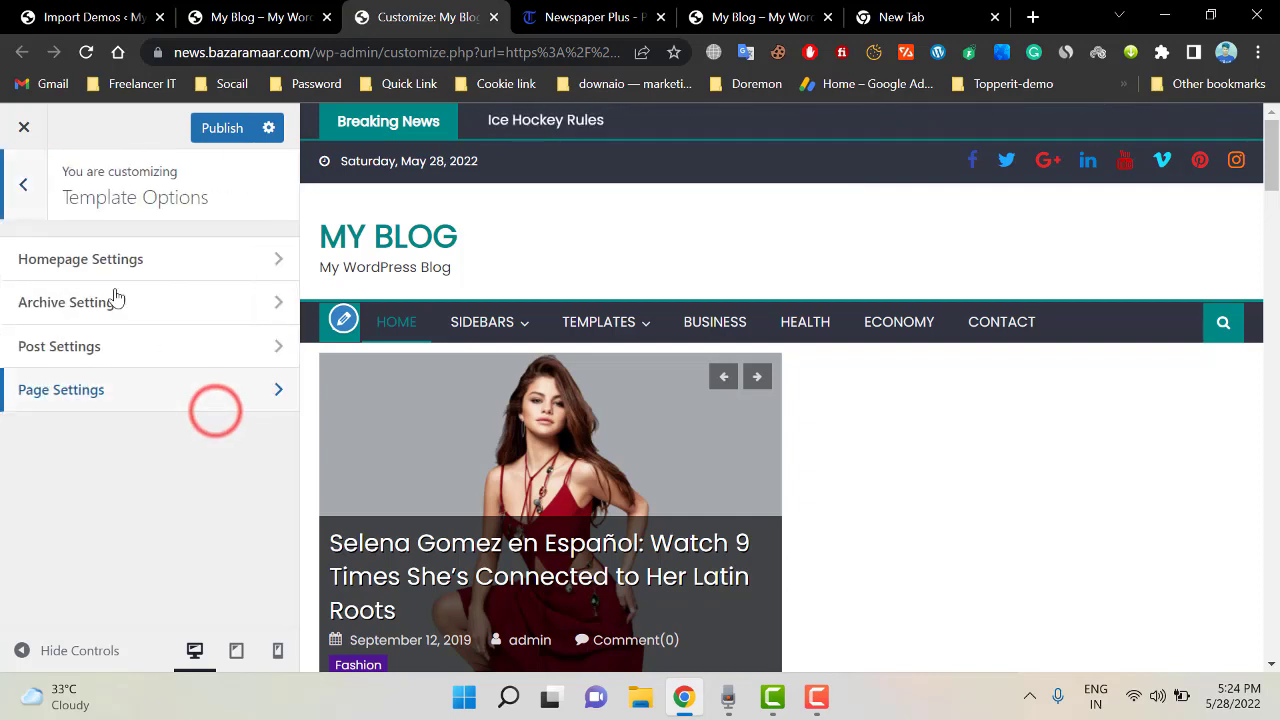
left_click(17, 196)
scroll(174, 471, "down", 1)
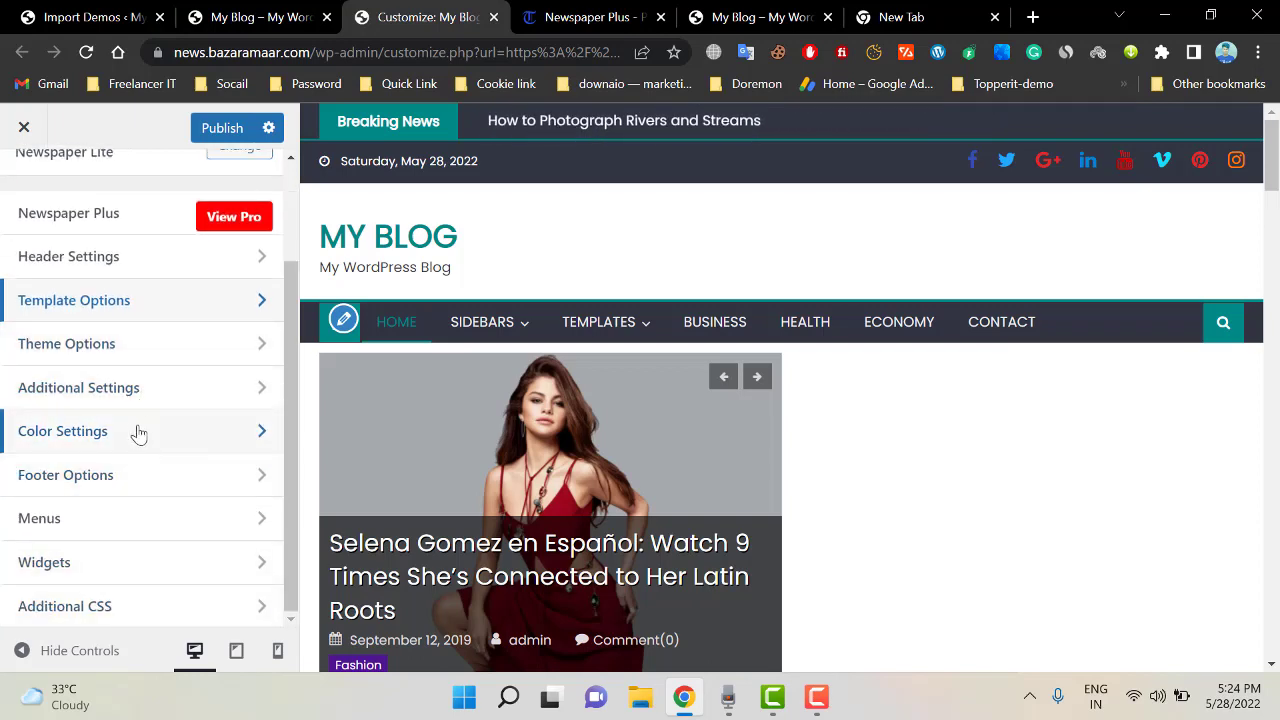
left_click(150, 392)
left_click(66, 259)
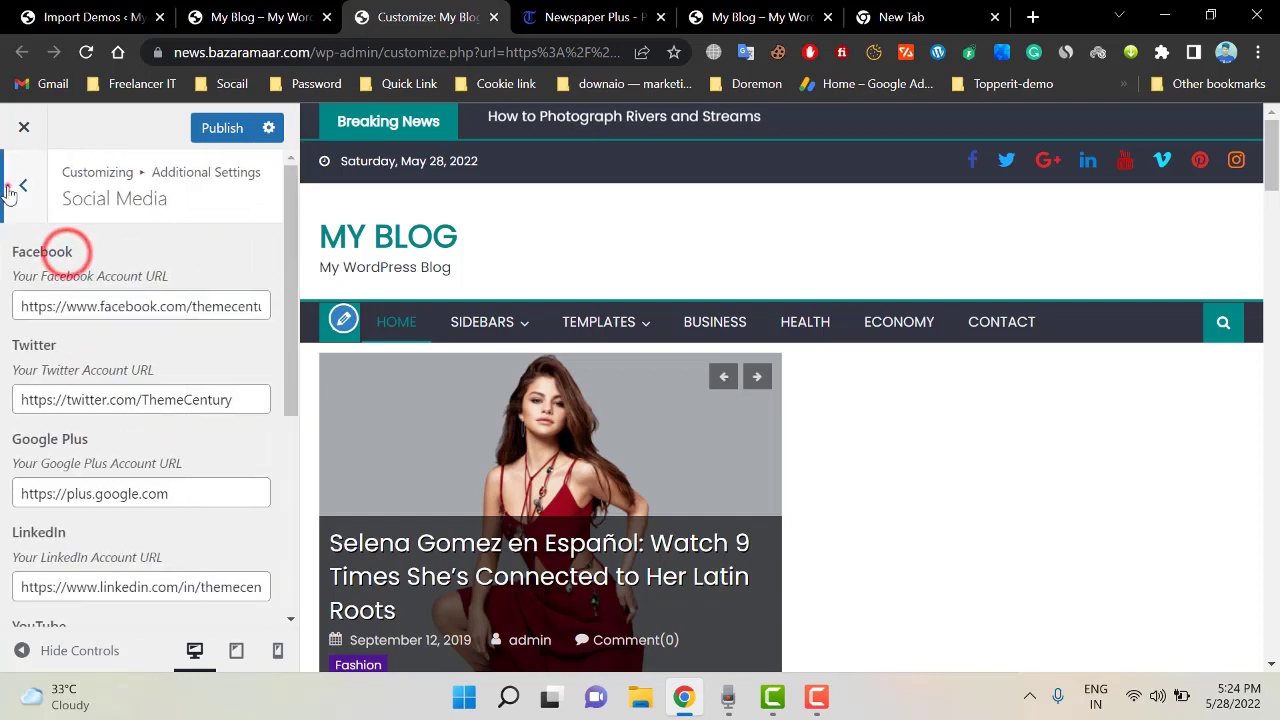
left_click(23, 184)
left_click(23, 184)
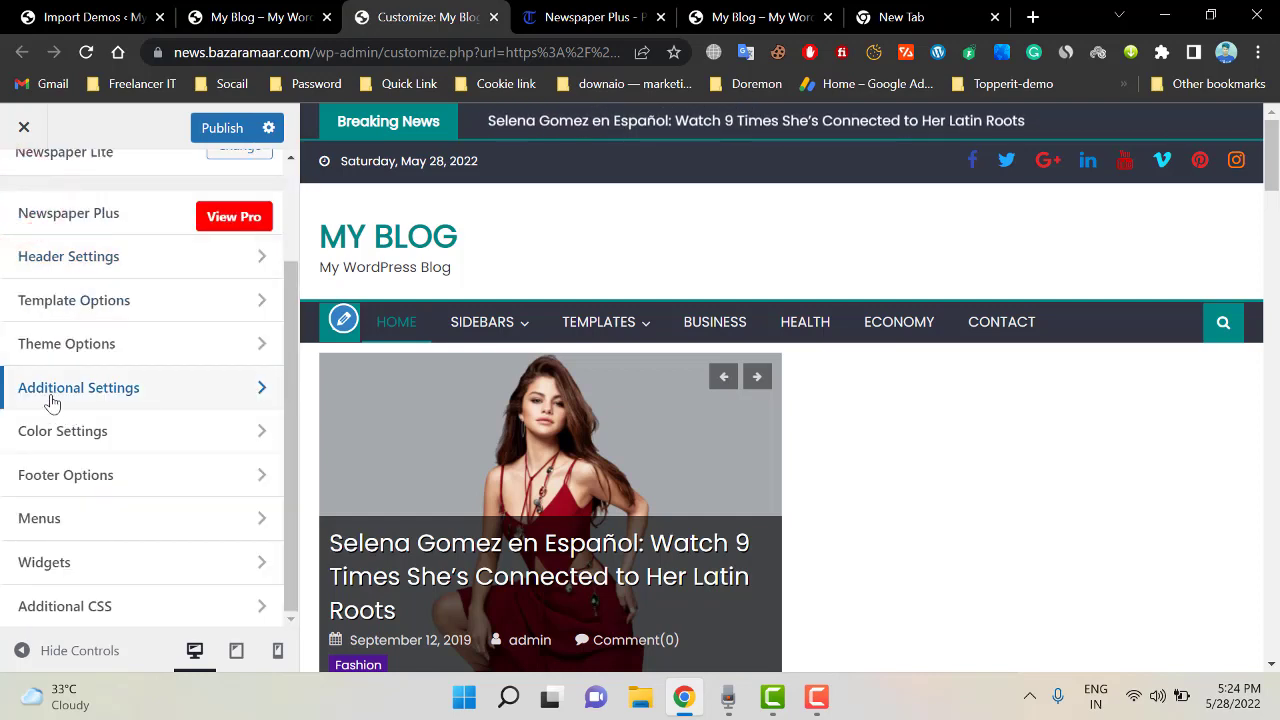
Open the Social Media section under Additional Settings and examine the account URL fields from Facebook to Instagram
left_click(180, 393)
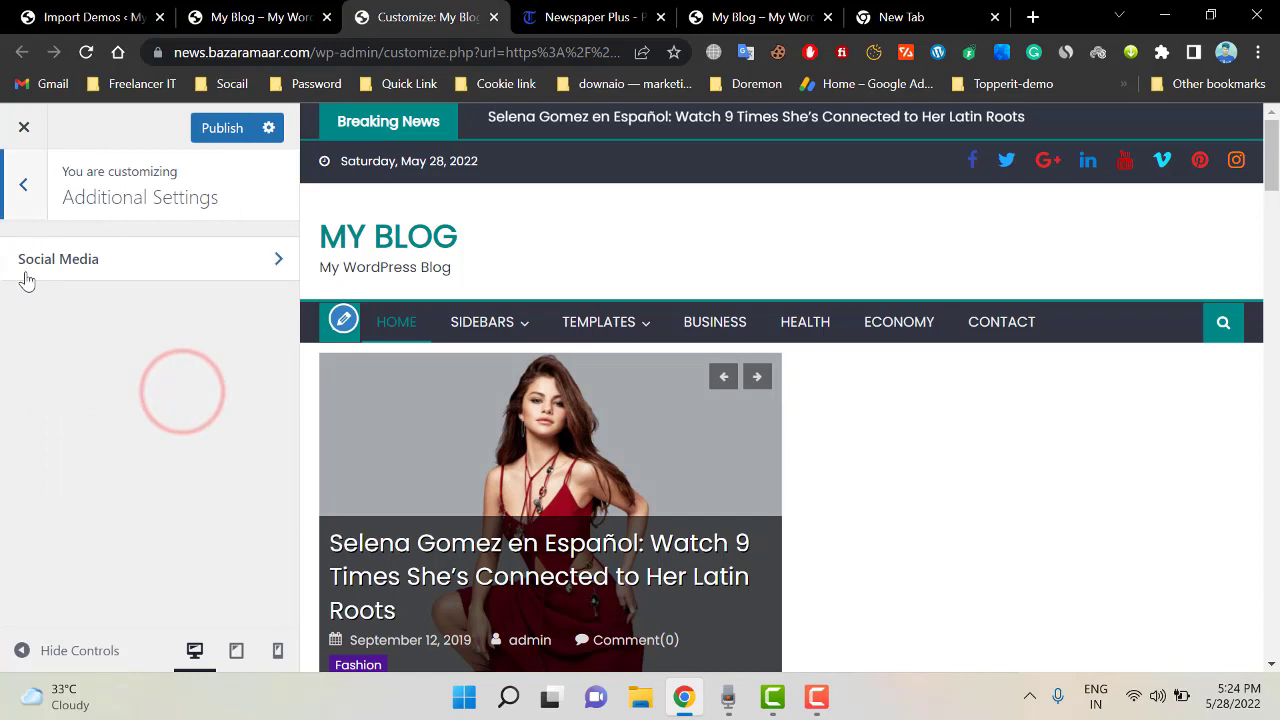
left_click(168, 260)
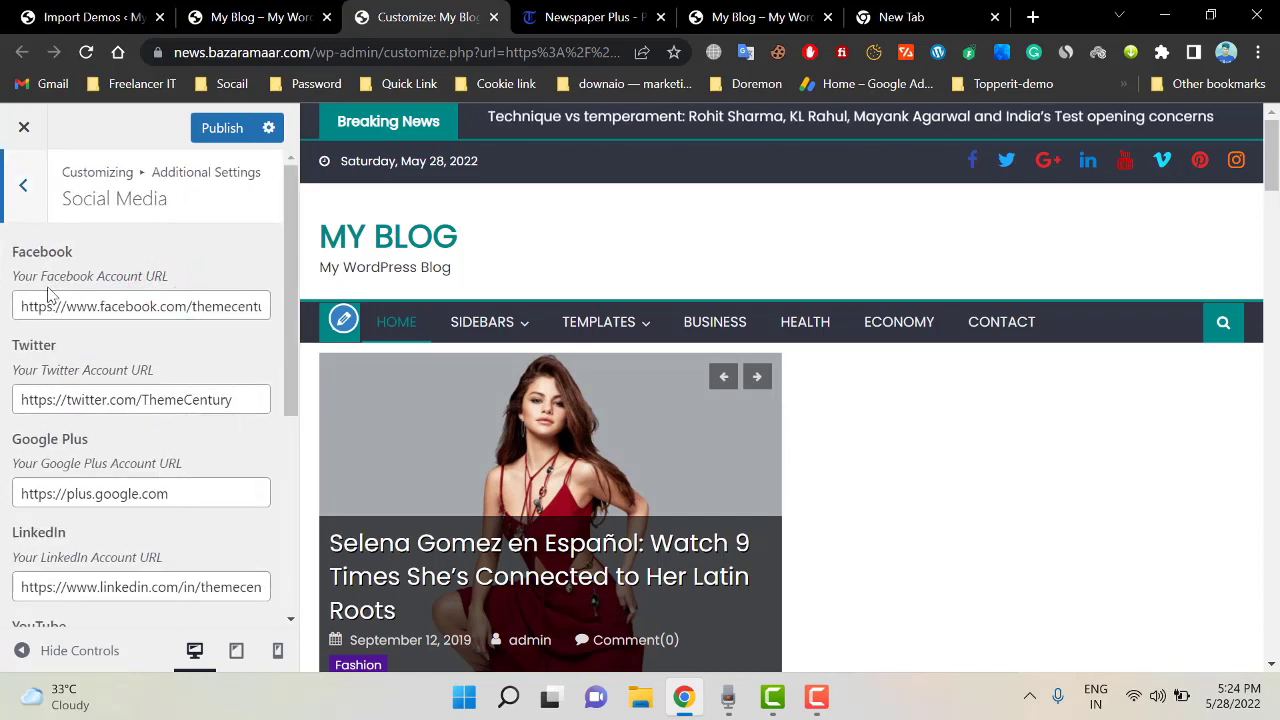
scroll(85, 455, "down", 2)
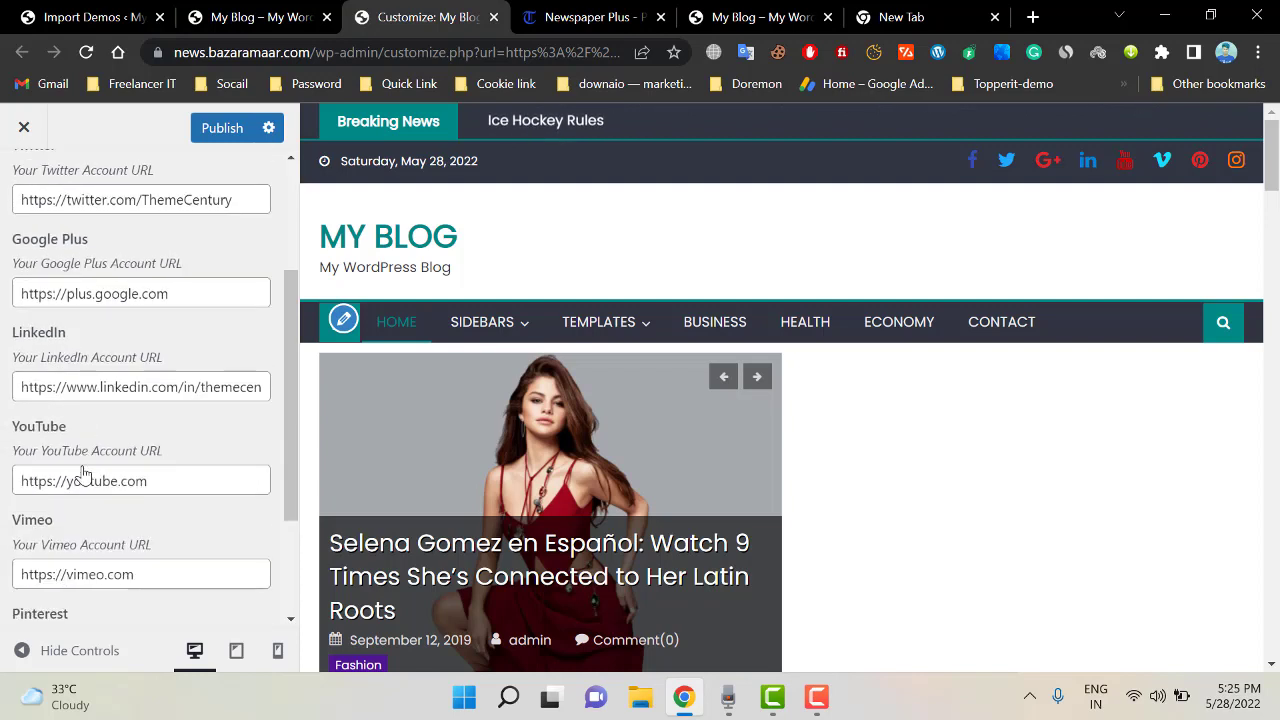
scroll(100, 476, "down", 2)
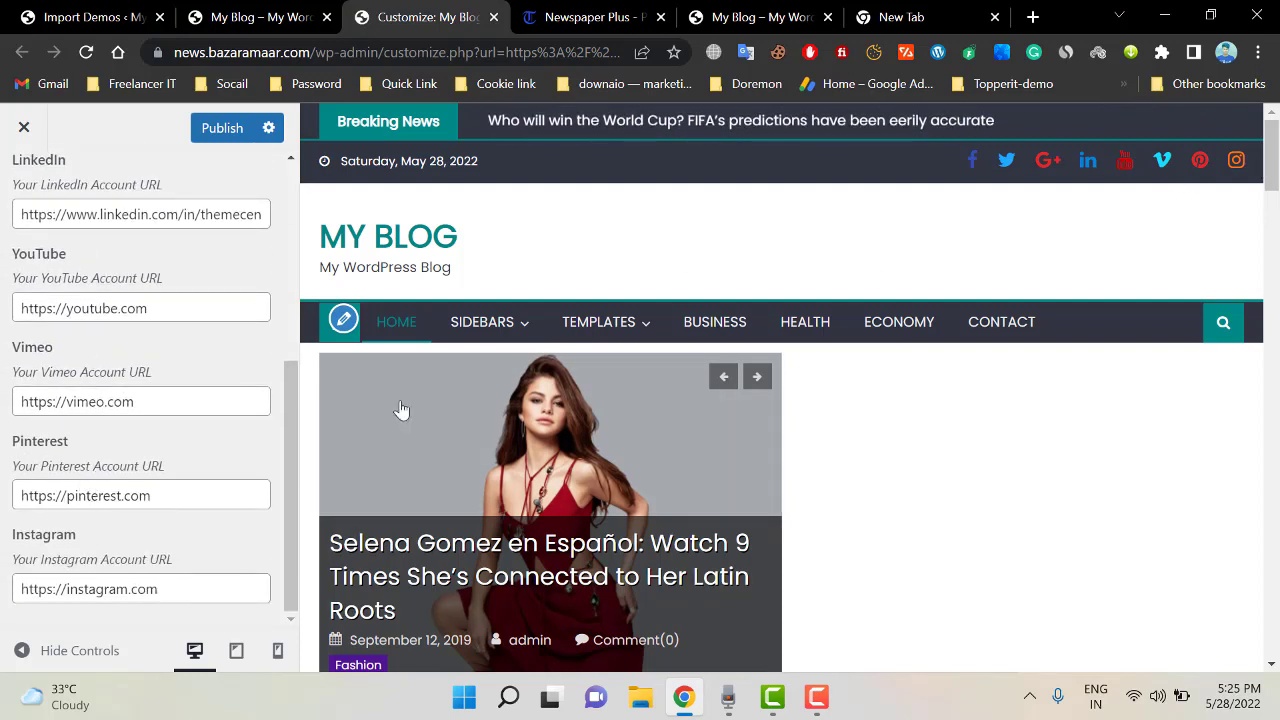
scroll(401, 410, "down", 3)
scroll(157, 531, "up", 4)
scroll(131, 571, "down", 4)
left_click_drag(190, 588, 25, 595)
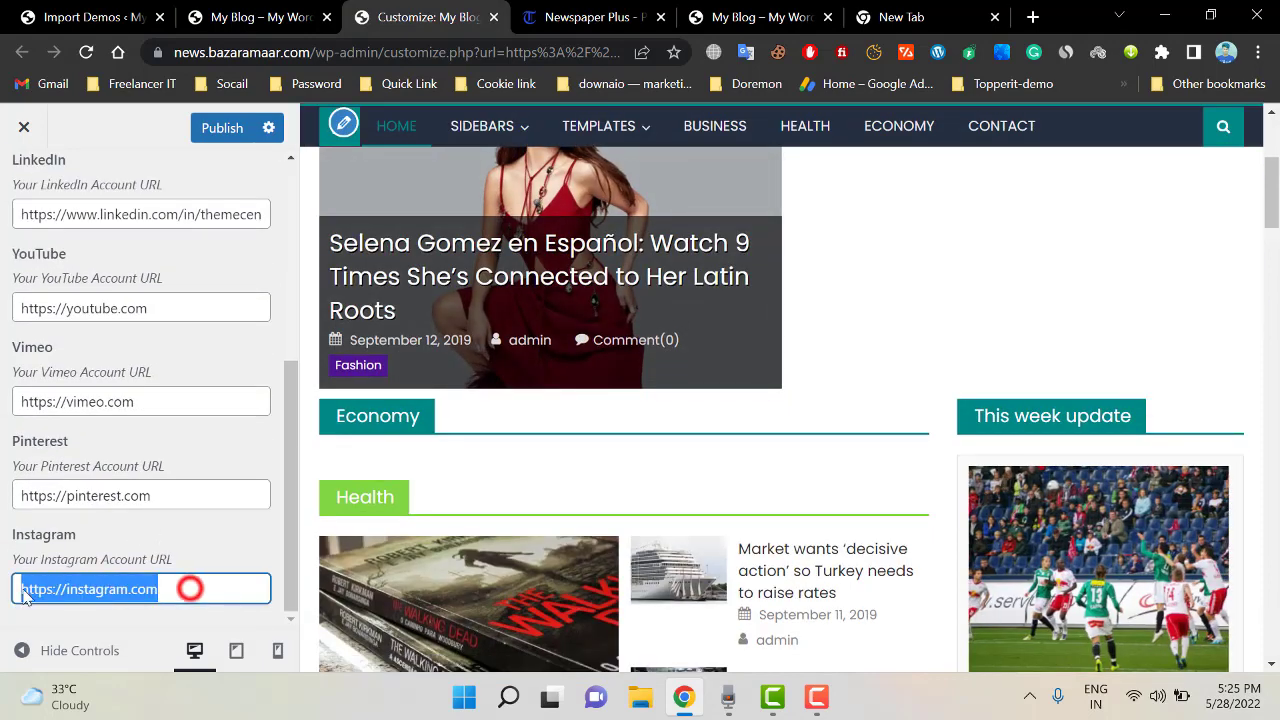
scroll(514, 494, "up", 3)
scroll(160, 387, "up", 4)
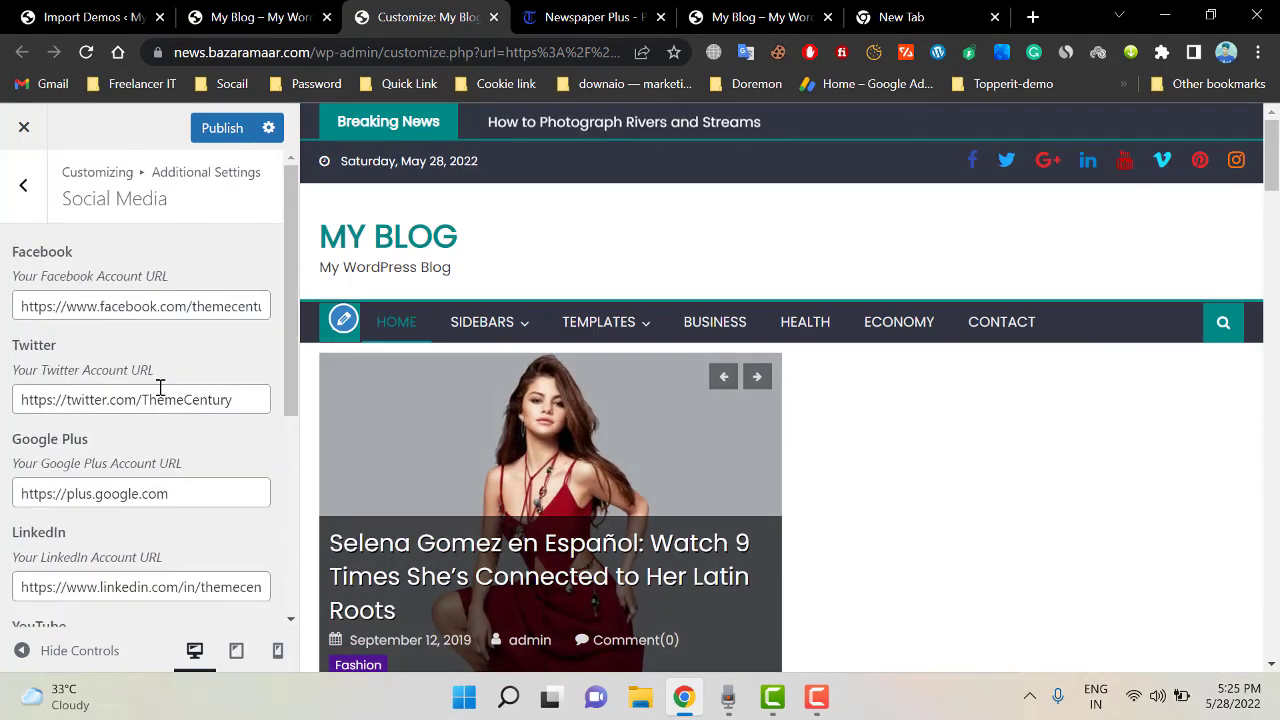
Try clearing the Facebook account URL and undo the deletion
triple_click(220, 305)
key("BackSpace")
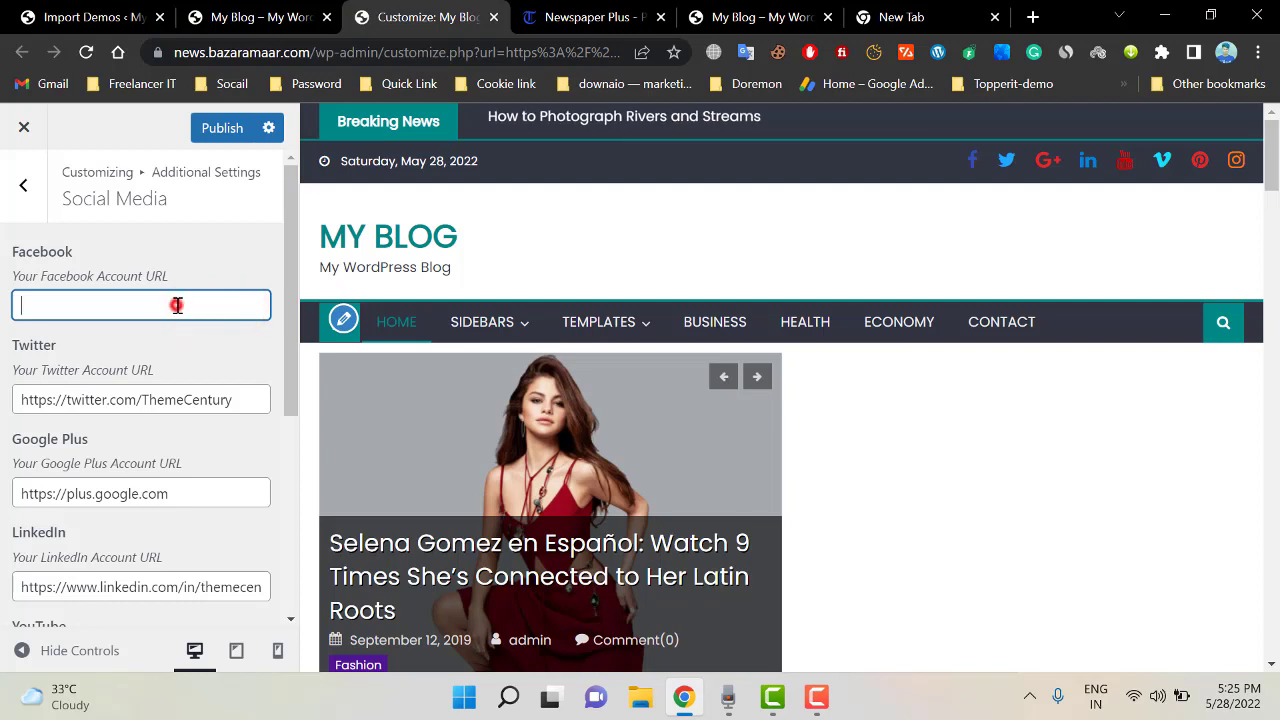
key("ctrl+z")
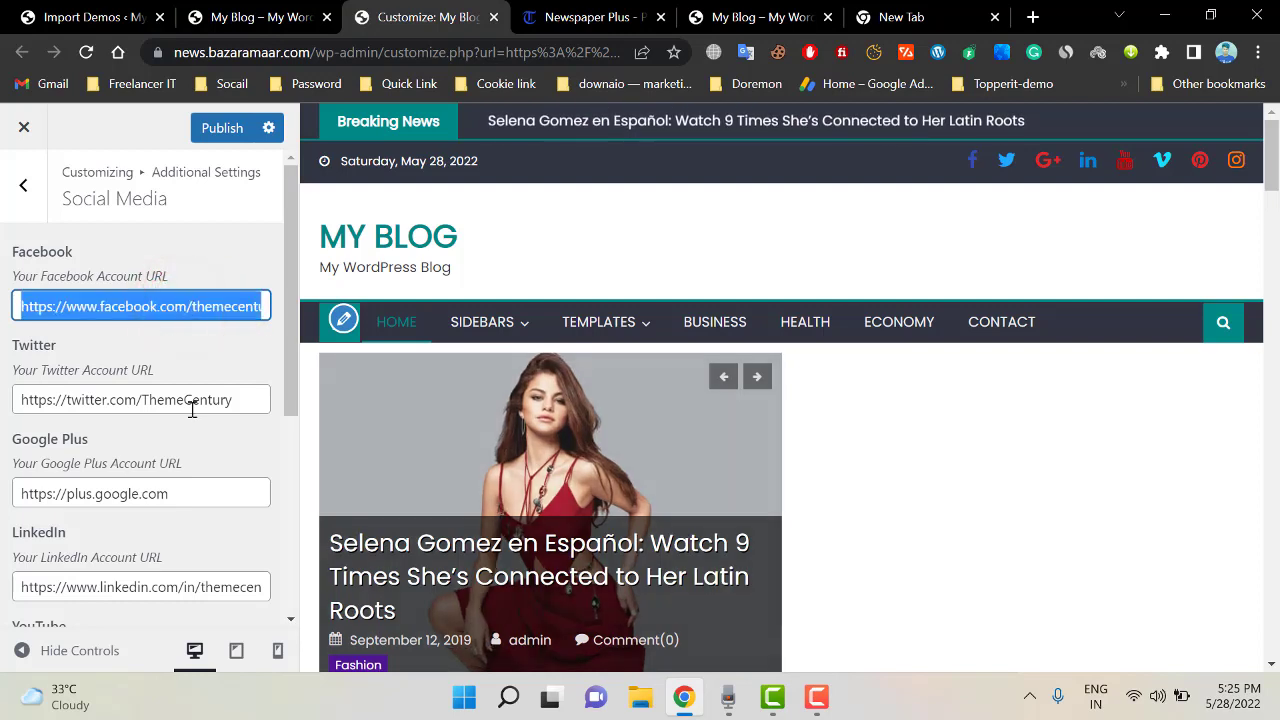
Clear the Google Plus account URL and look over the previewed home page from its header icons to its footer
triple_click(228, 500)
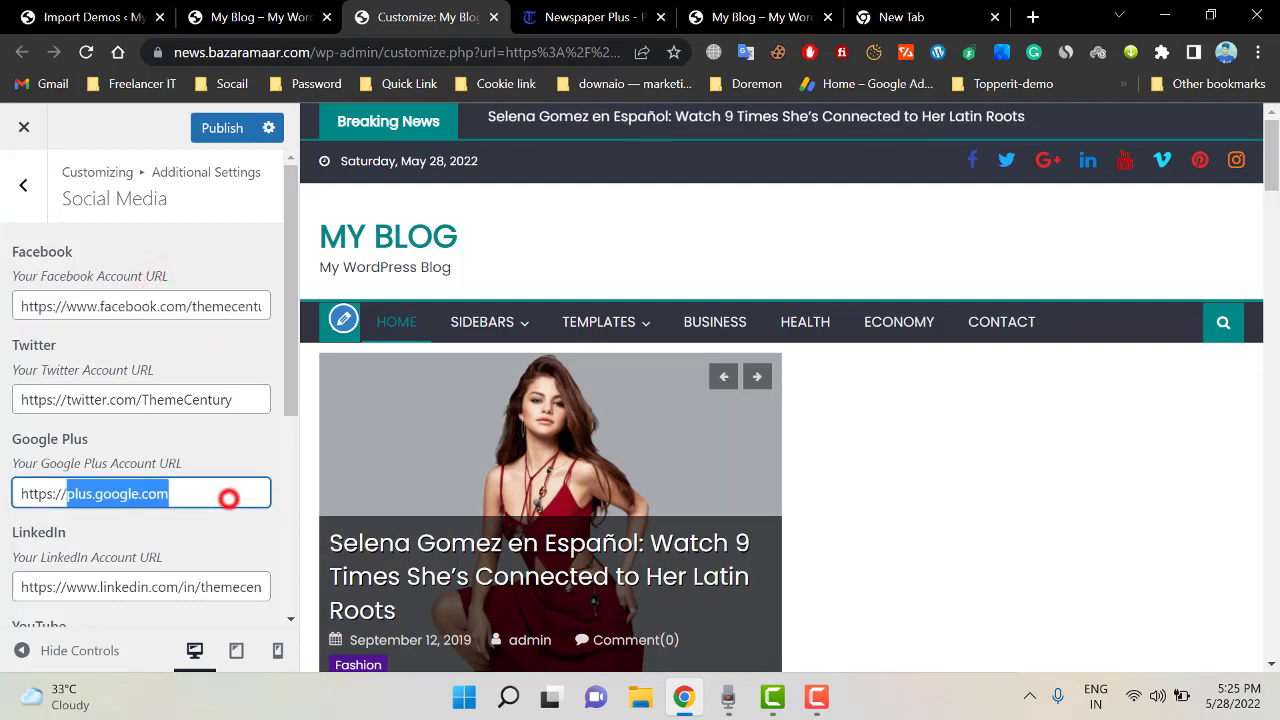
key("BackSpace")
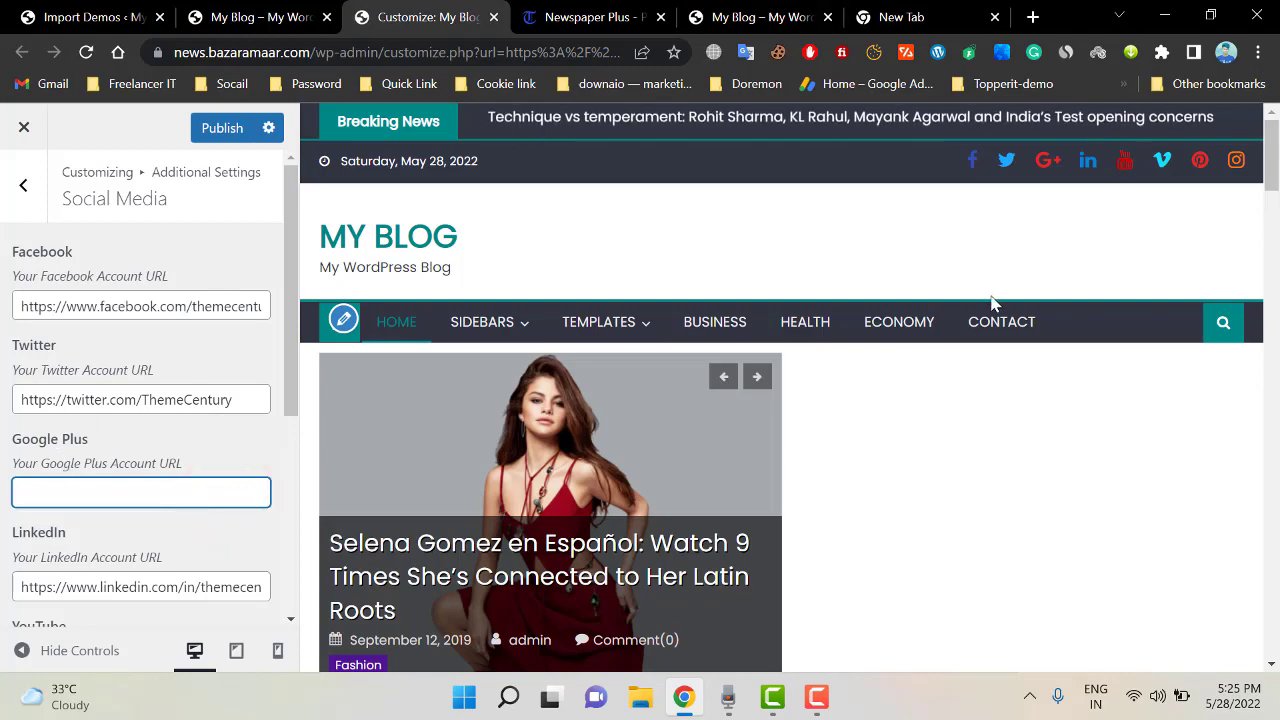
scroll(991, 300, "down", 5)
scroll(991, 300, "up", 4)
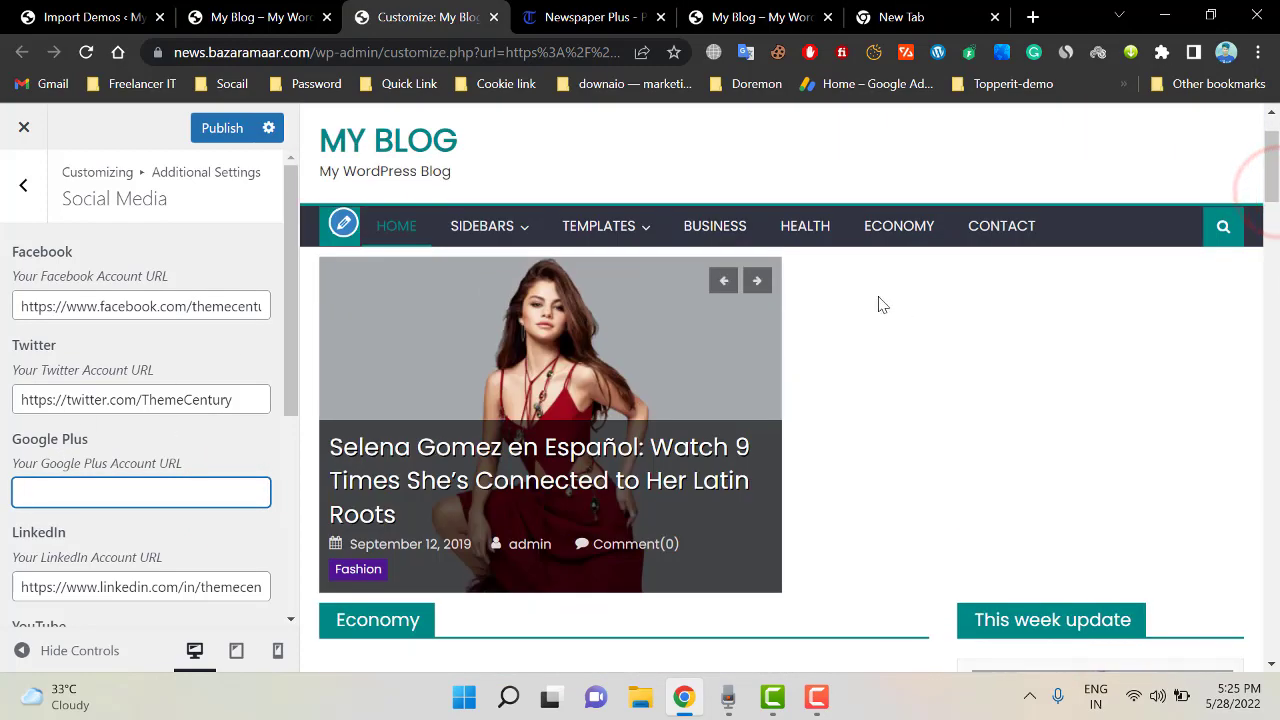
scroll(880, 303, "up", 2)
scroll(1114, 220, "down", 15)
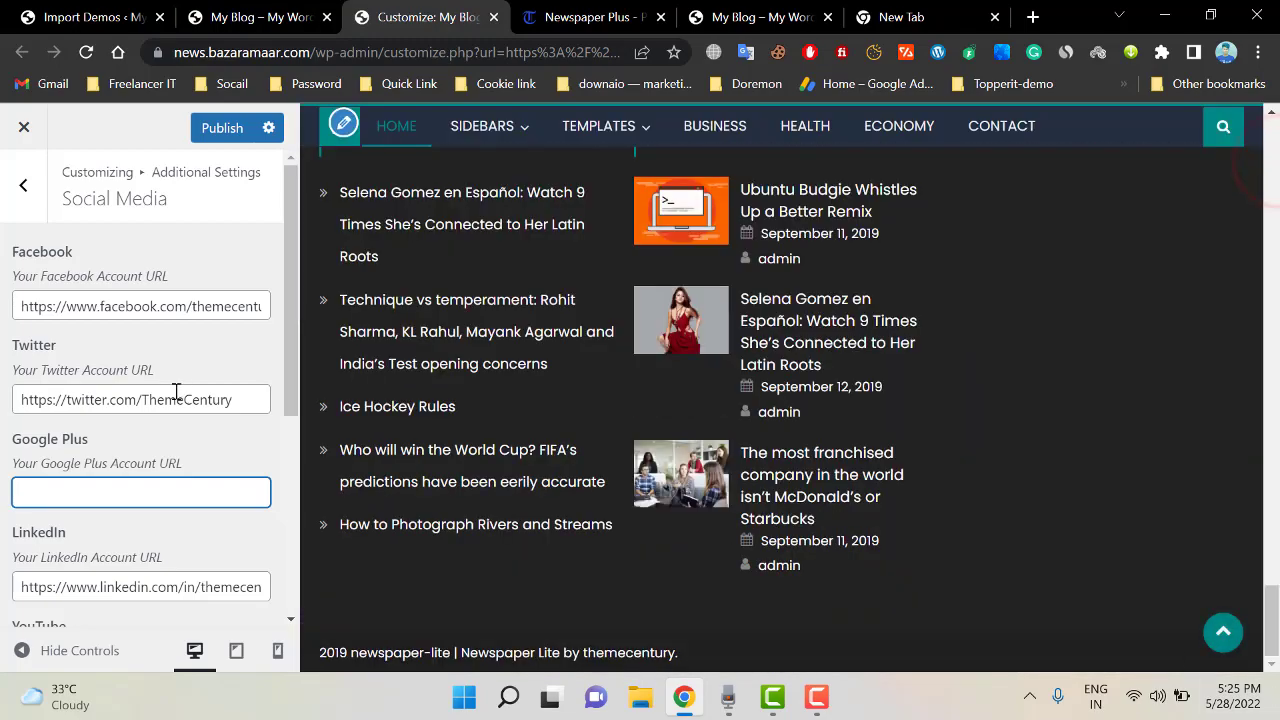
scroll(160, 432, "down", 4)
scroll(1100, 310, "up", 5)
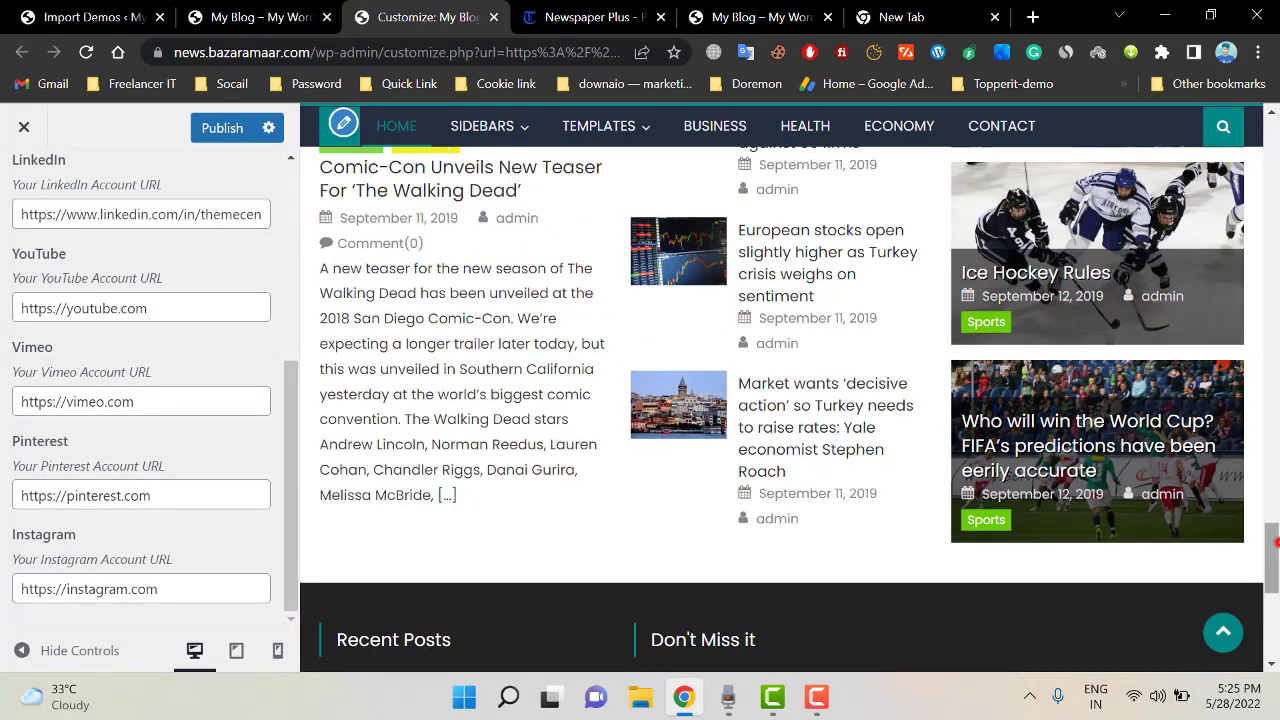
left_click_drag(1276, 541, 1272, 125)
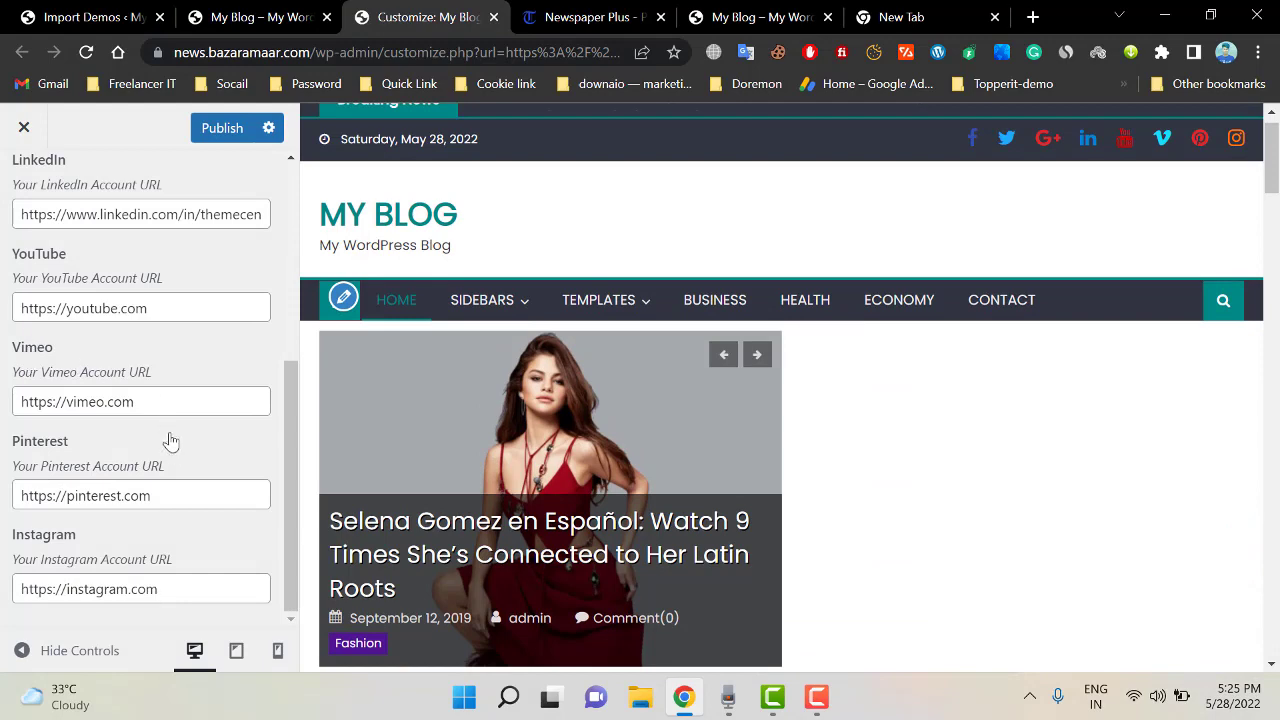
Set the Google Plus account URL to # and return to the main Customizer list
scroll(120, 400, "up", 4)
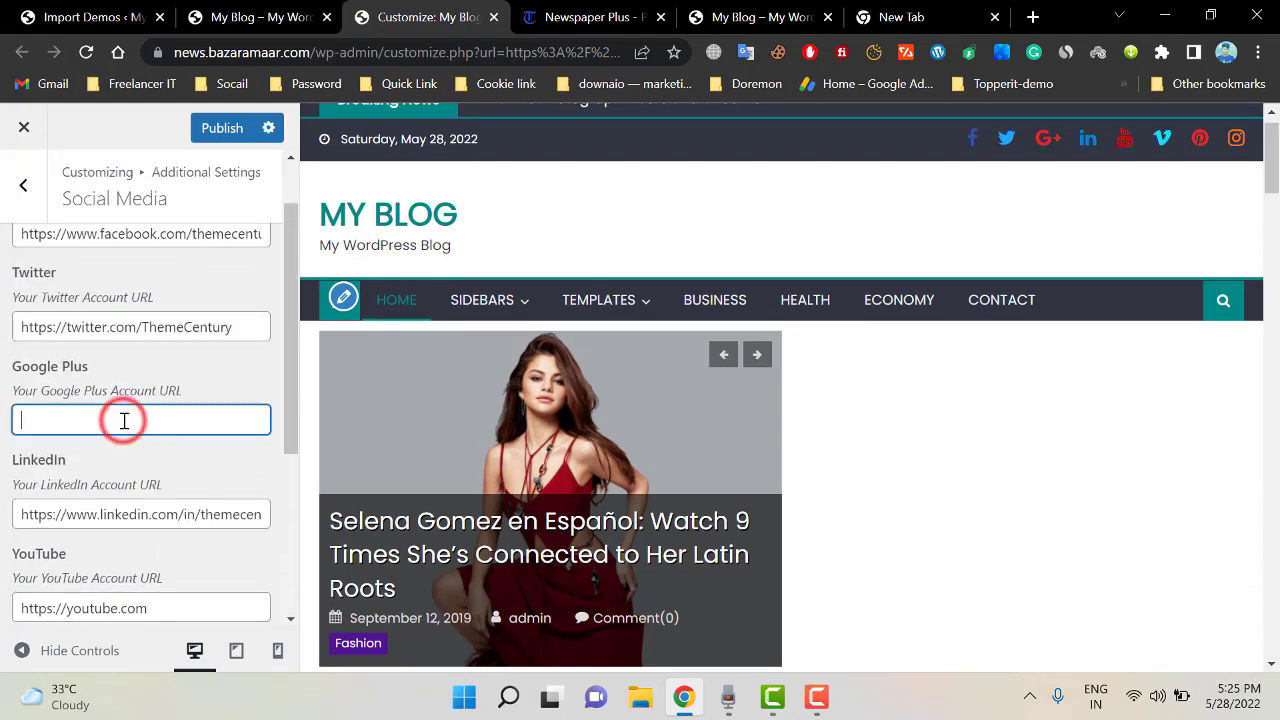
right_click(491, 251)
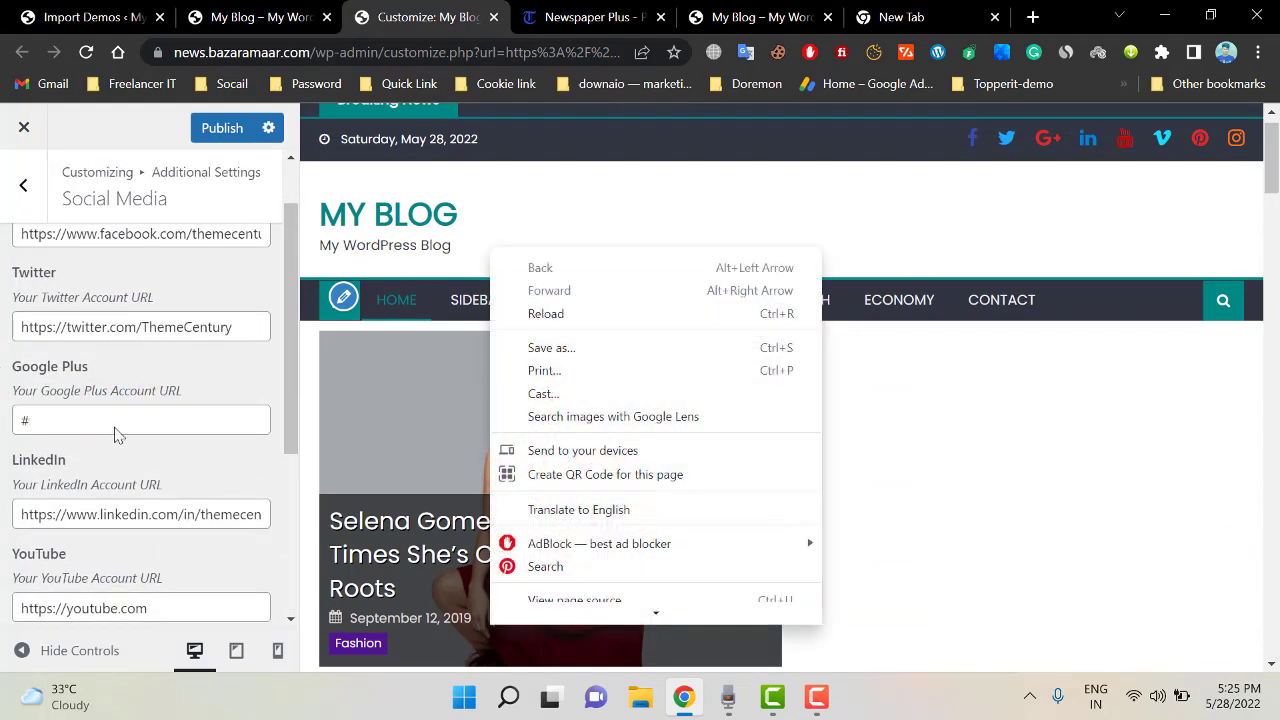
scroll(99, 265, "up", 1)
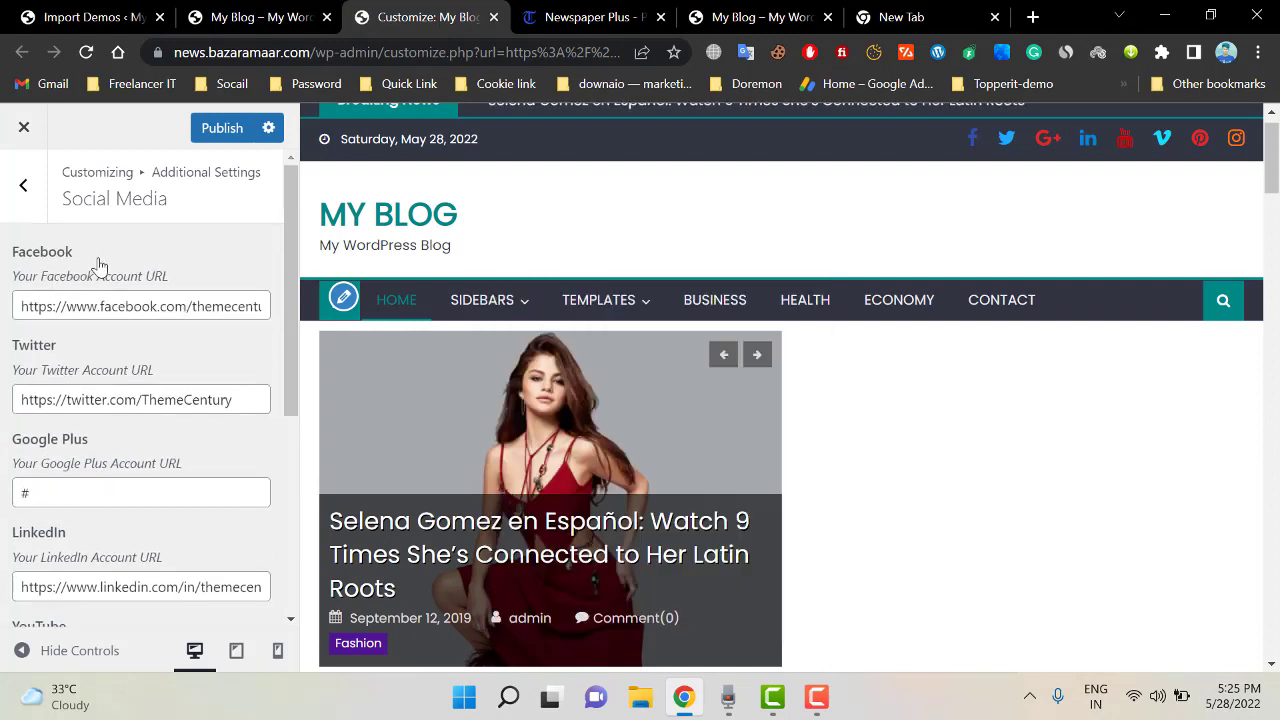
left_click(27, 200)
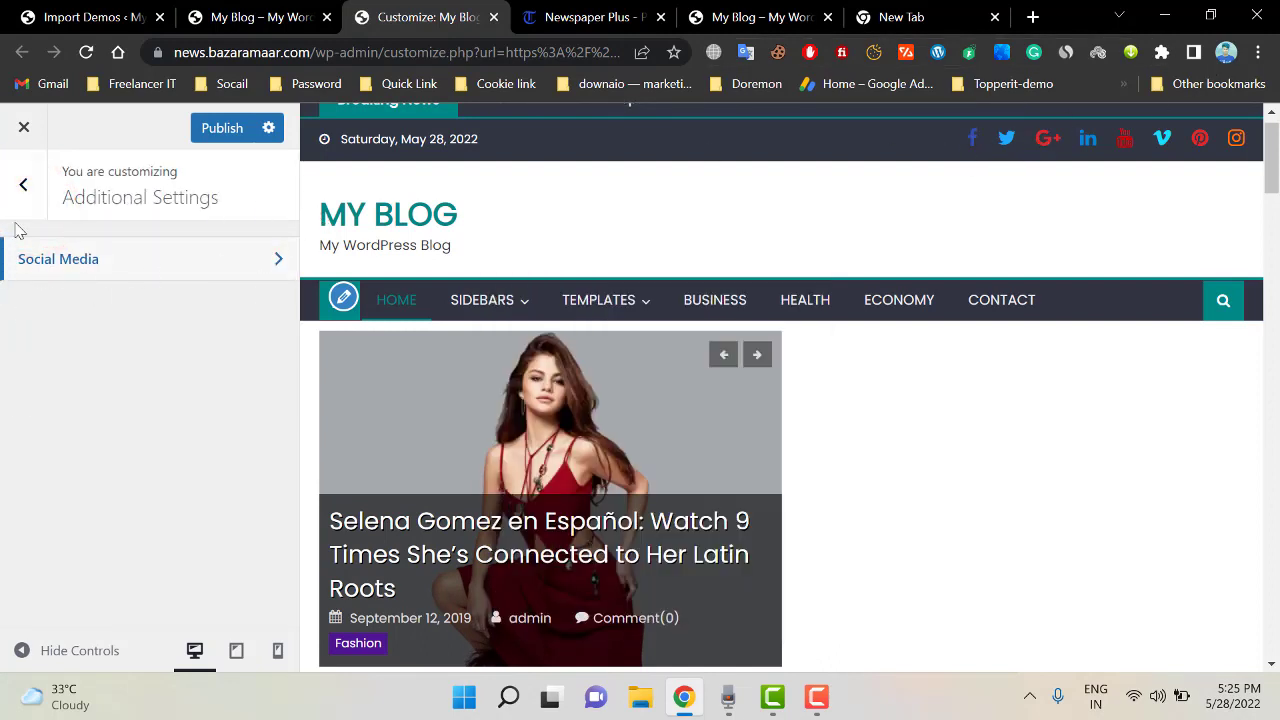
left_click(46, 205)
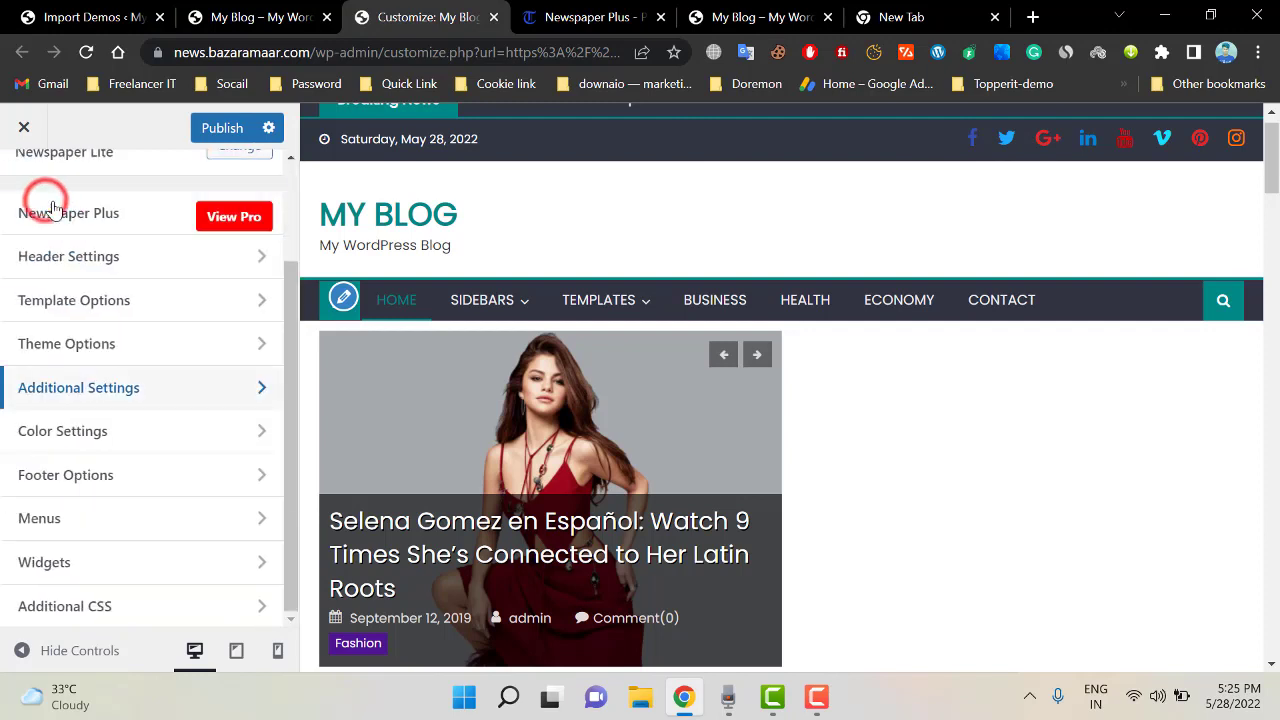
Set the theme color to dark blue #0014af in the Global Color settings and check it in the preview
left_click(140, 448)
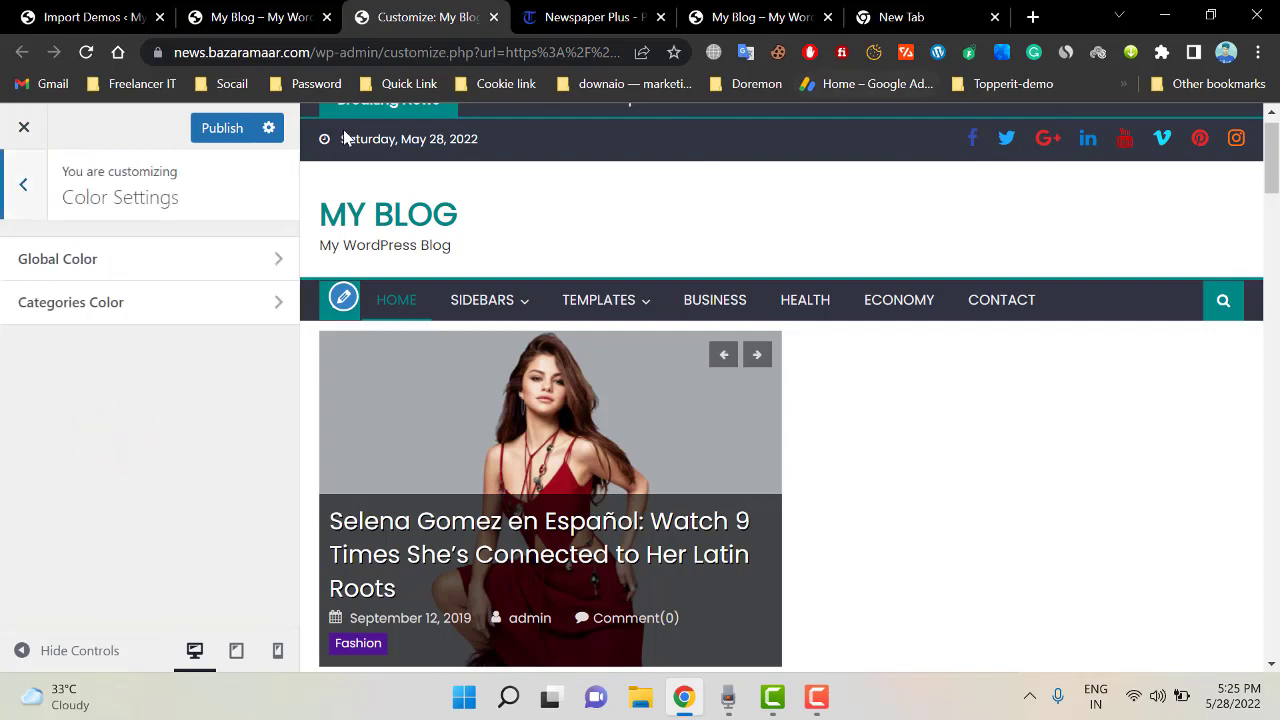
scroll(968, 450, "up", 1)
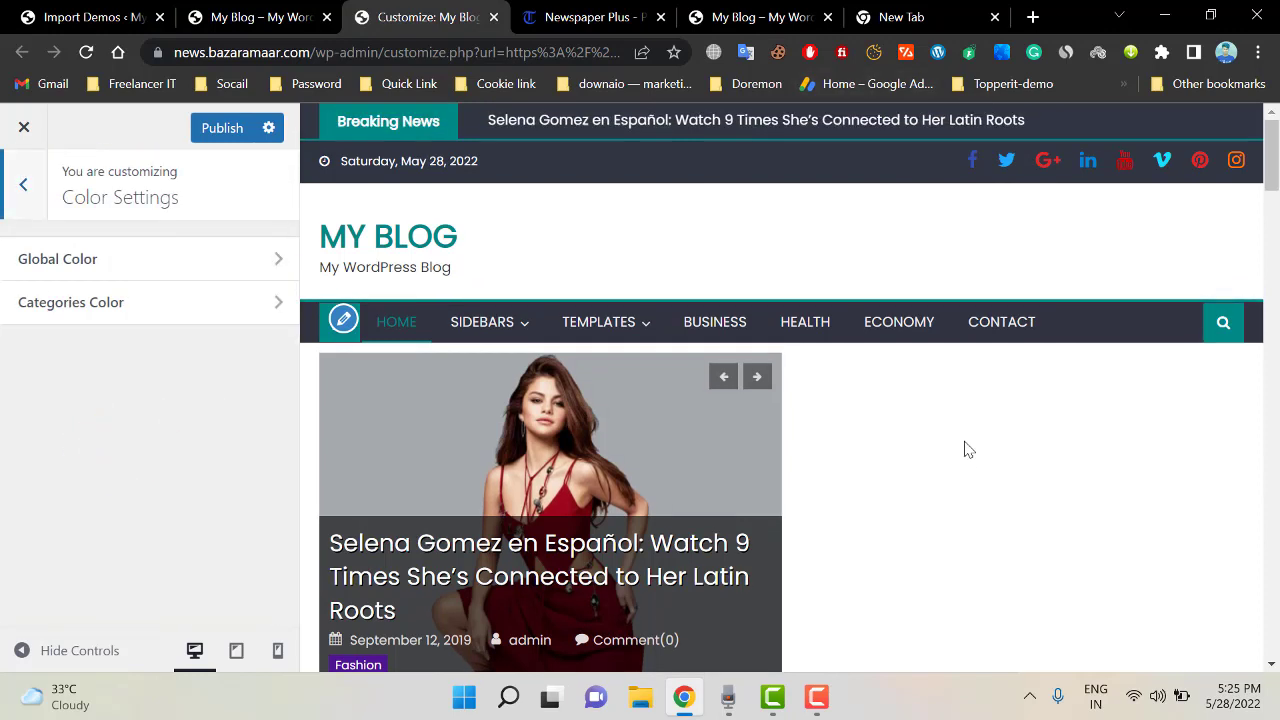
left_click(124, 262)
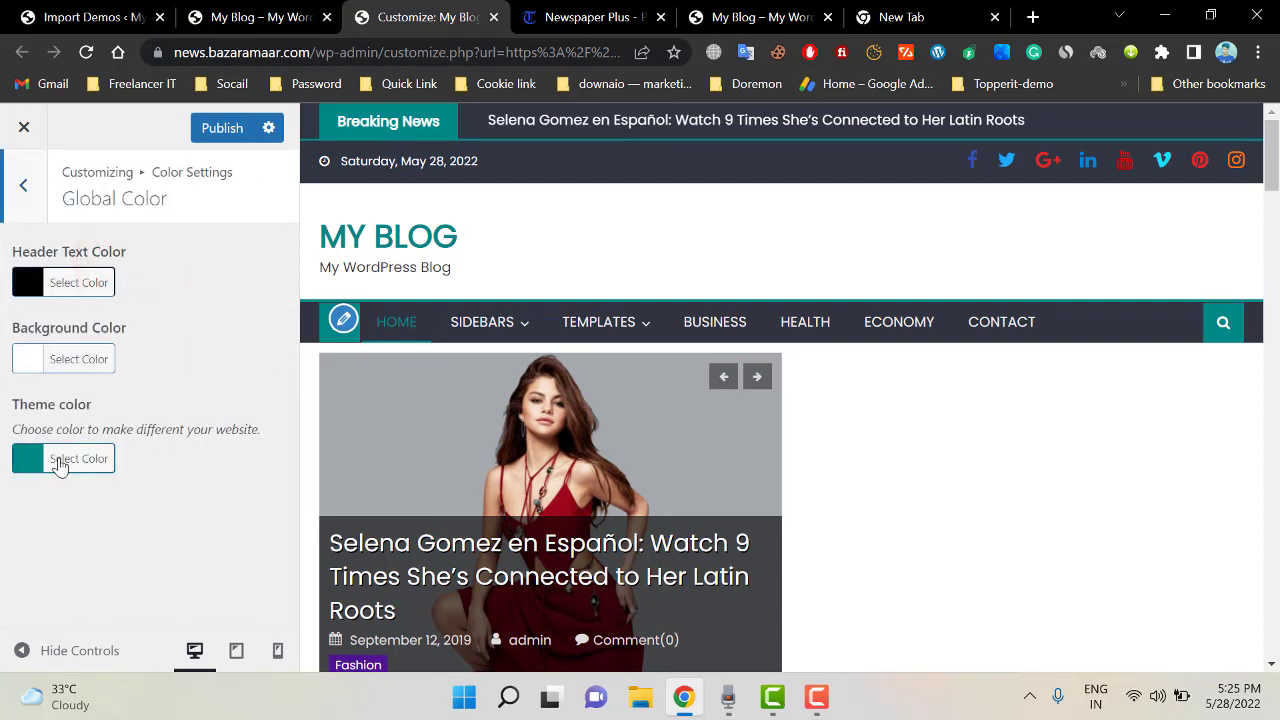
left_click(32, 463)
scroll(183, 494, "down", 1)
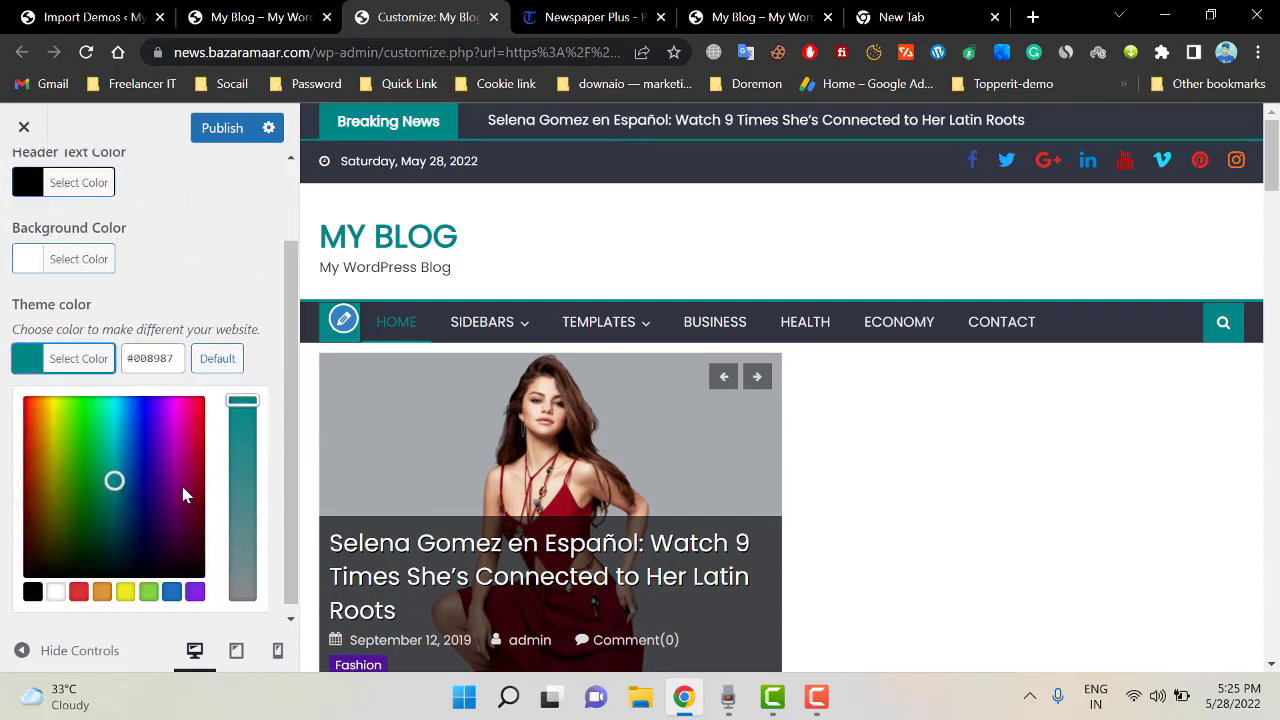
left_click(140, 453)
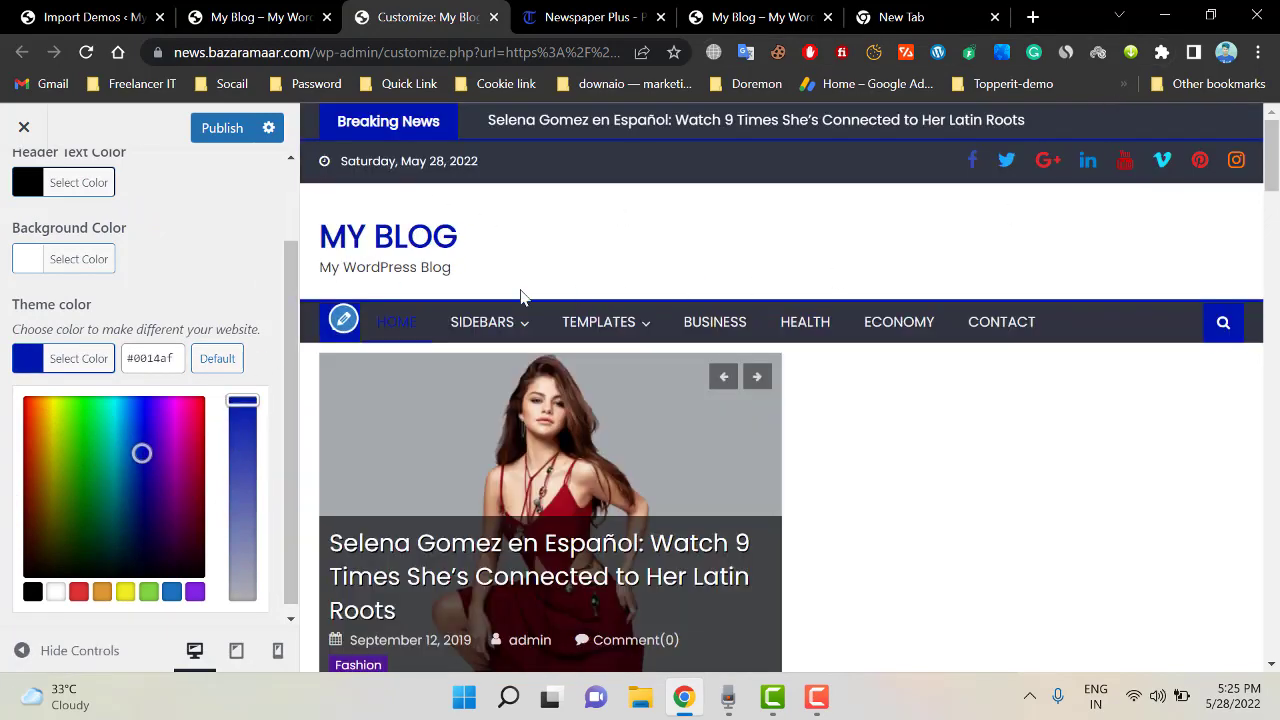
scroll(520, 296, "down", 1)
scroll(195, 282, "up", 1)
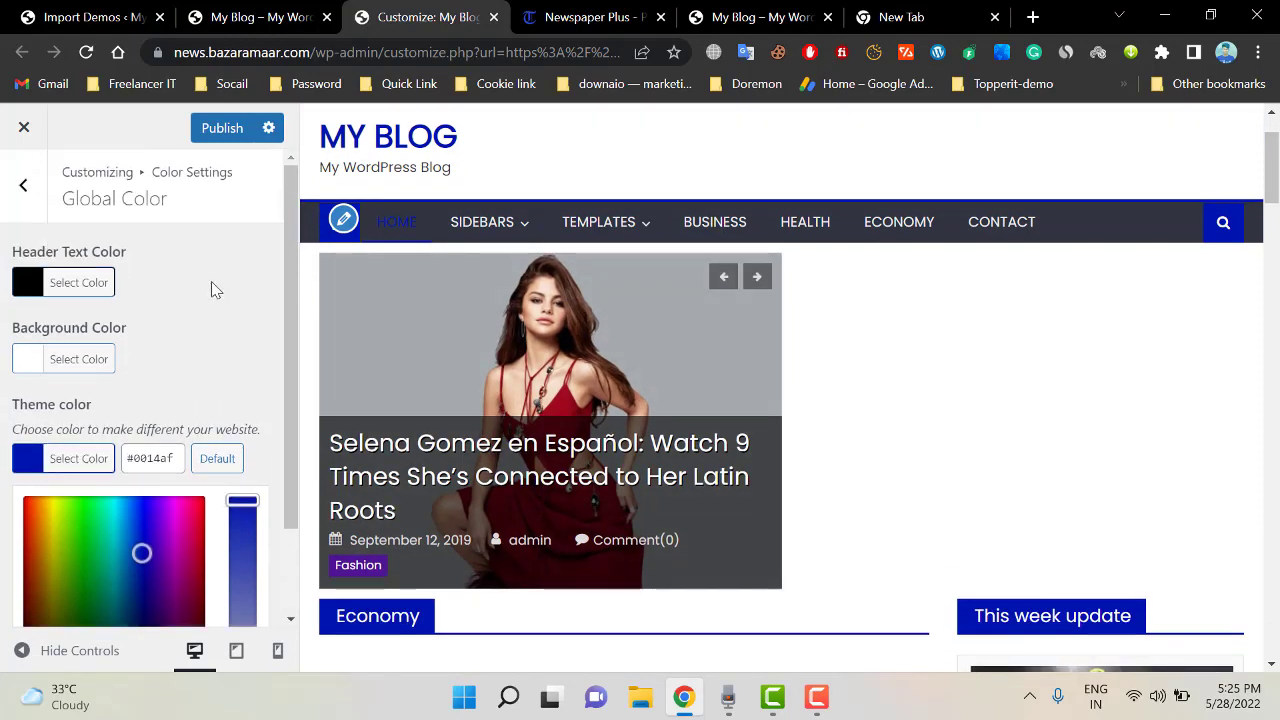
Open the Categories Color settings and examine the colors assigned to the categories from Blog to Technology
left_click(24, 190)
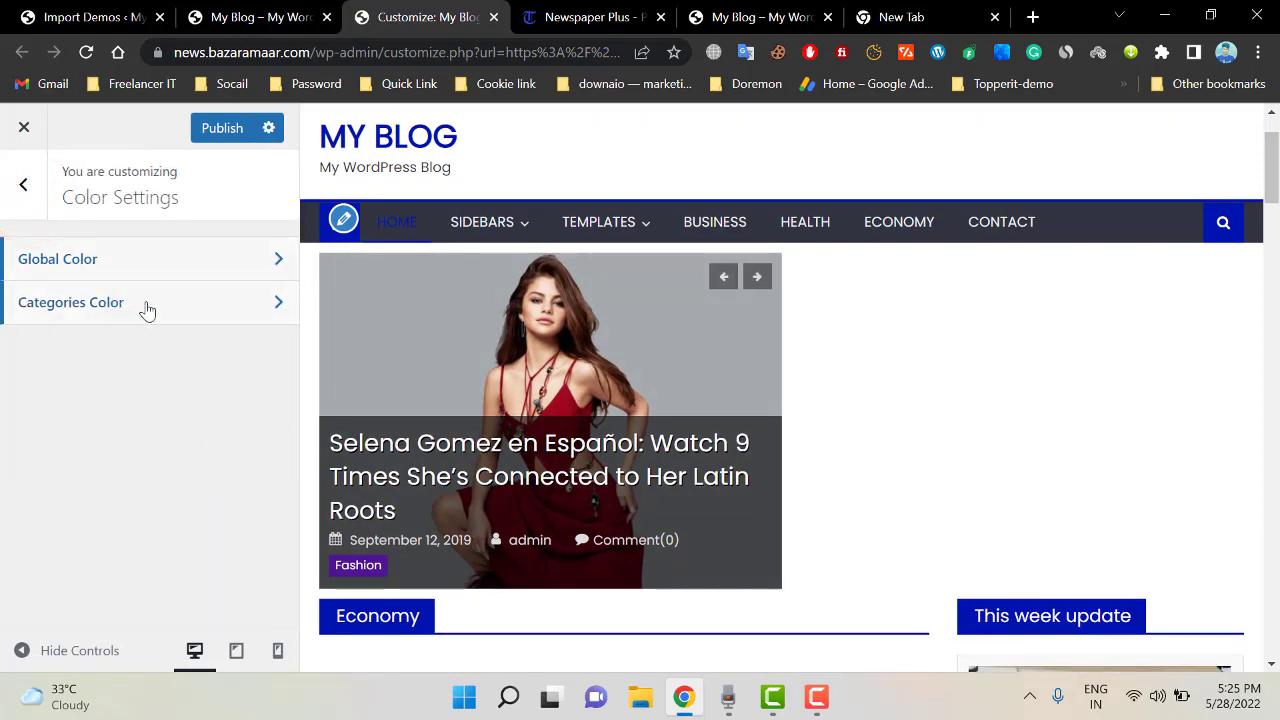
left_click(147, 302)
scroll(106, 428, "down", 3)
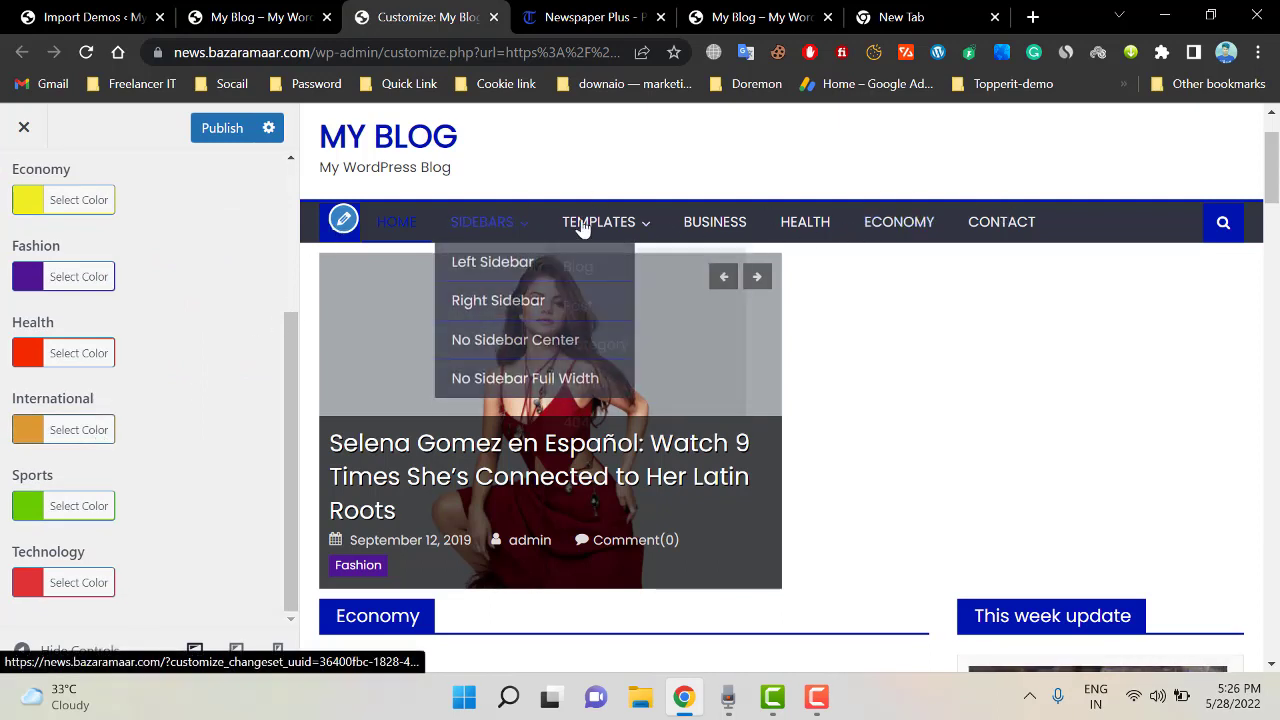
scroll(80, 470, "up", 3)
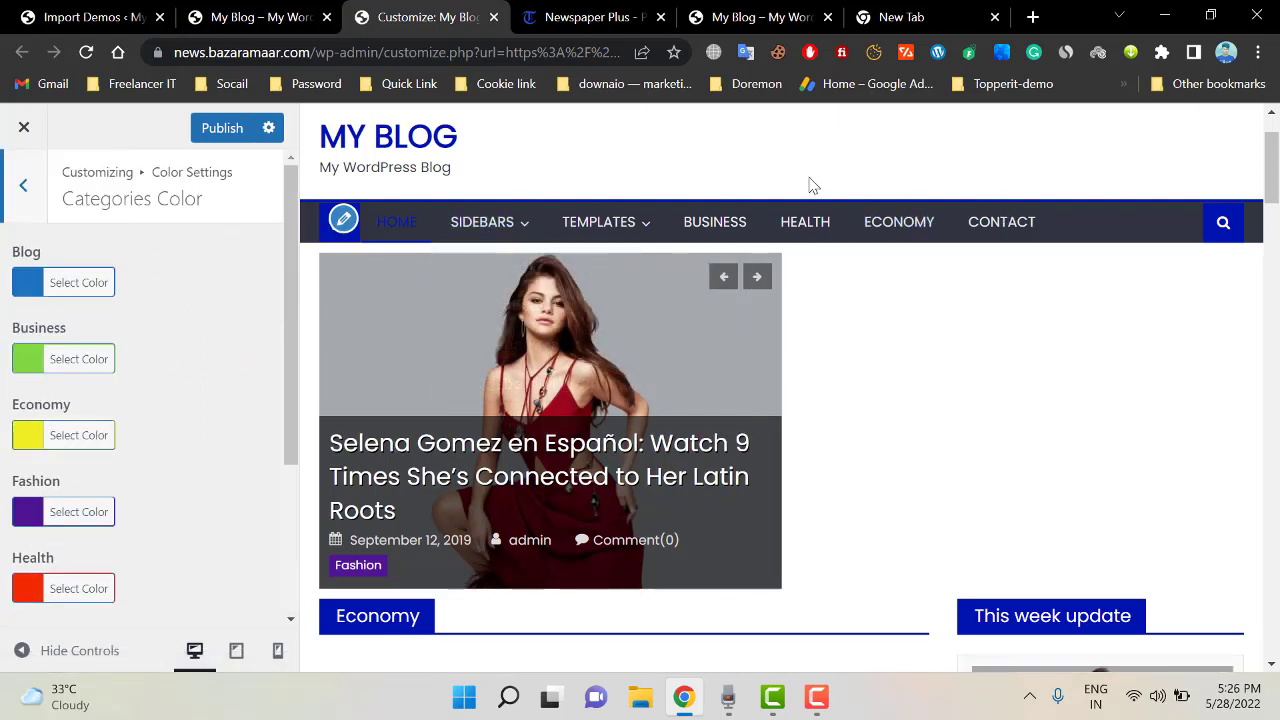
scroll(60, 290, "down", 1)
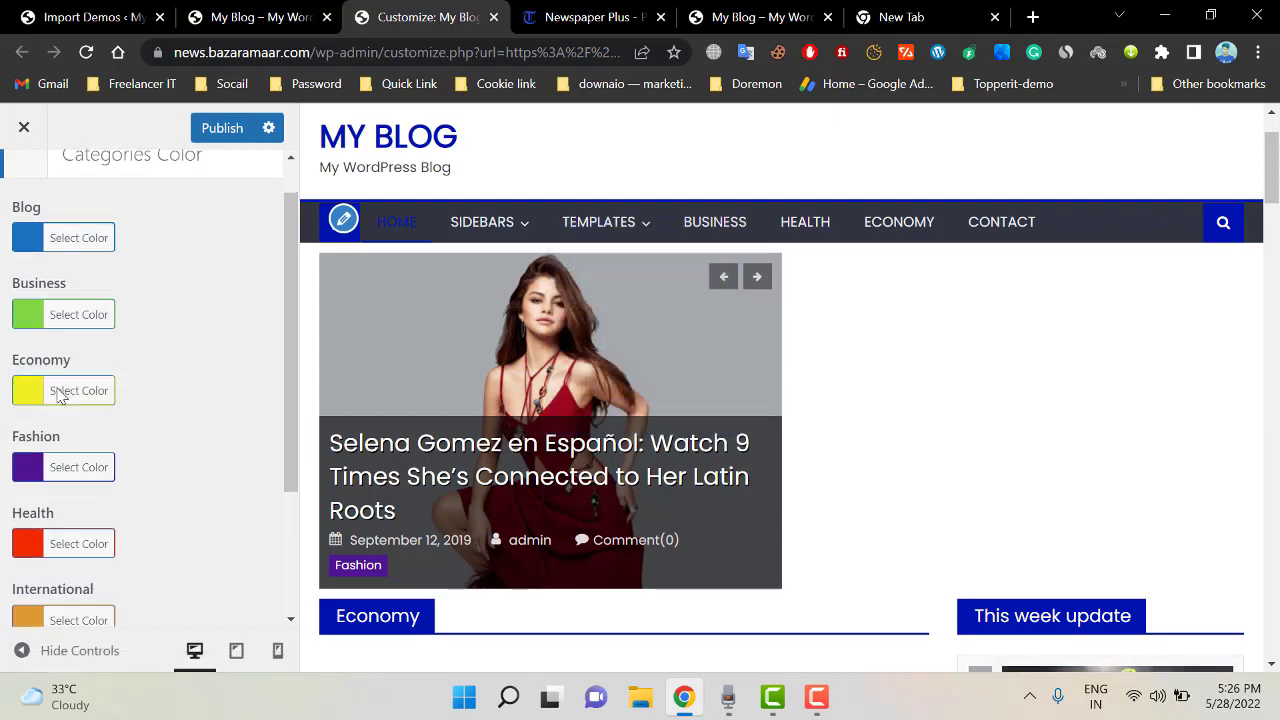
Leave the color settings, open the Top Footer Settings under Footer Options and examine the footer widget columns in the preview
scroll(60, 288, "up", 1)
left_click(30, 185)
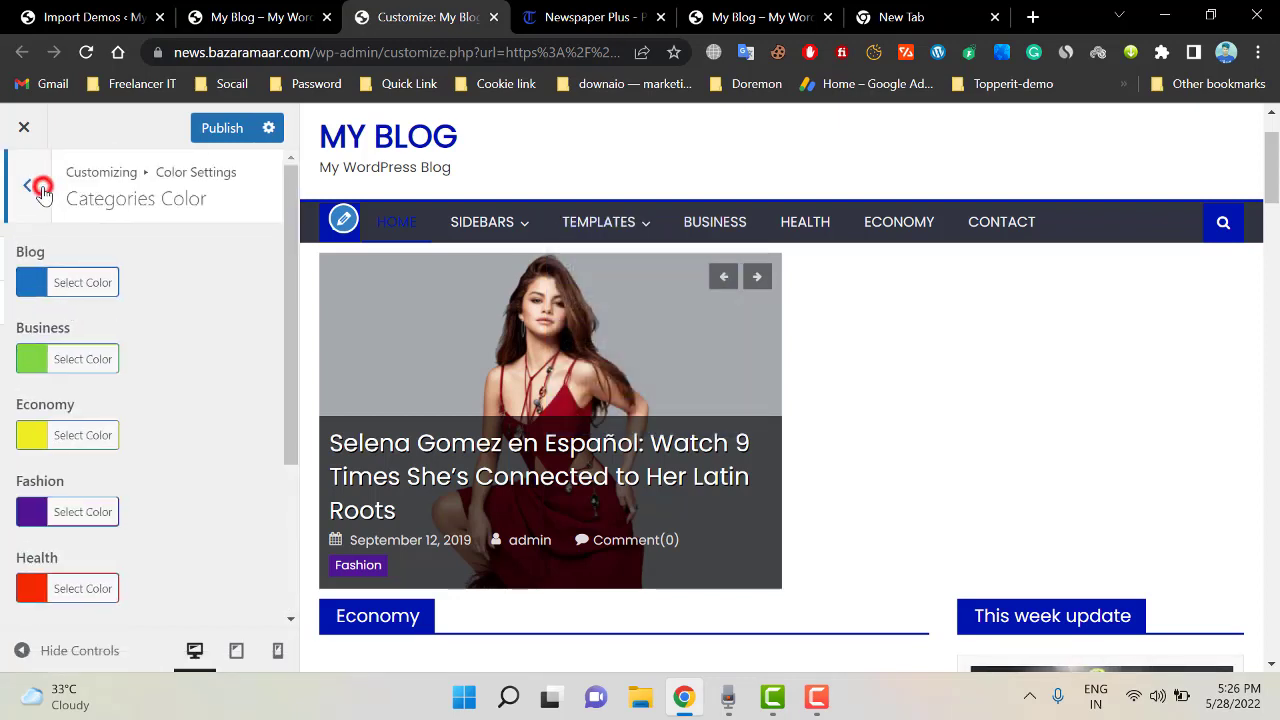
left_click(24, 180)
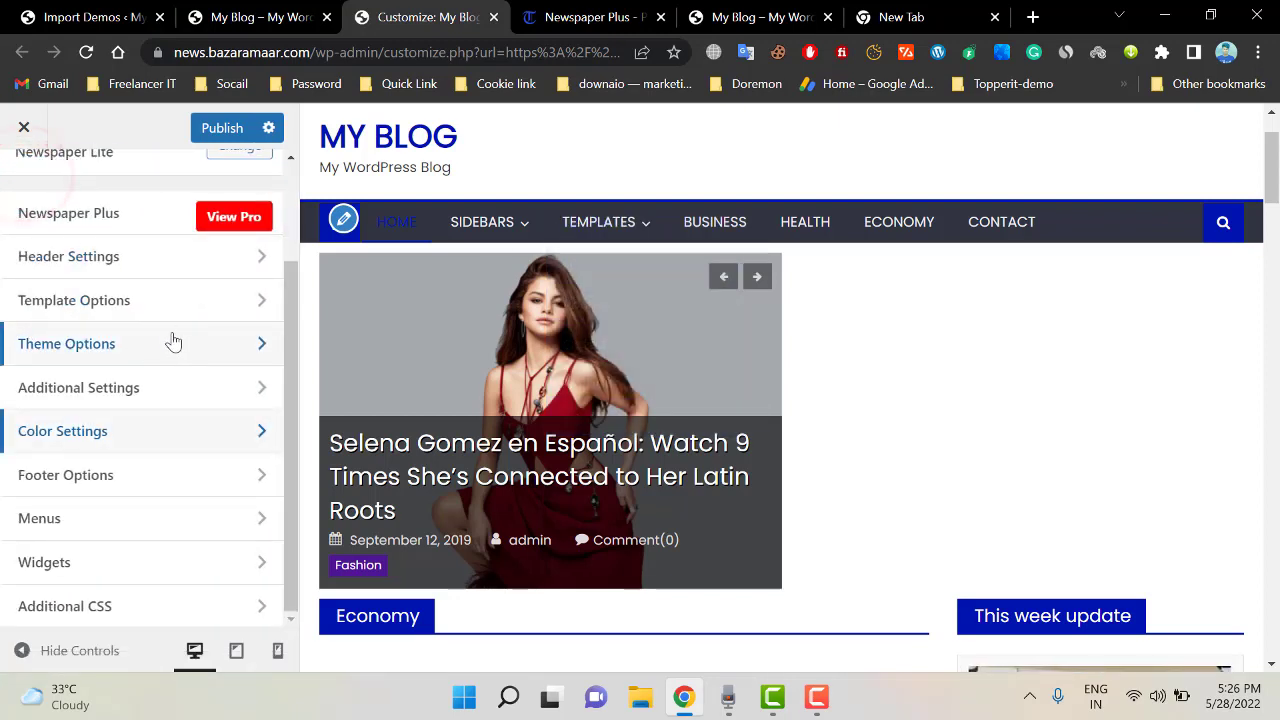
scroll(170, 350, "up", 2)
scroll(80, 400, "down", 2)
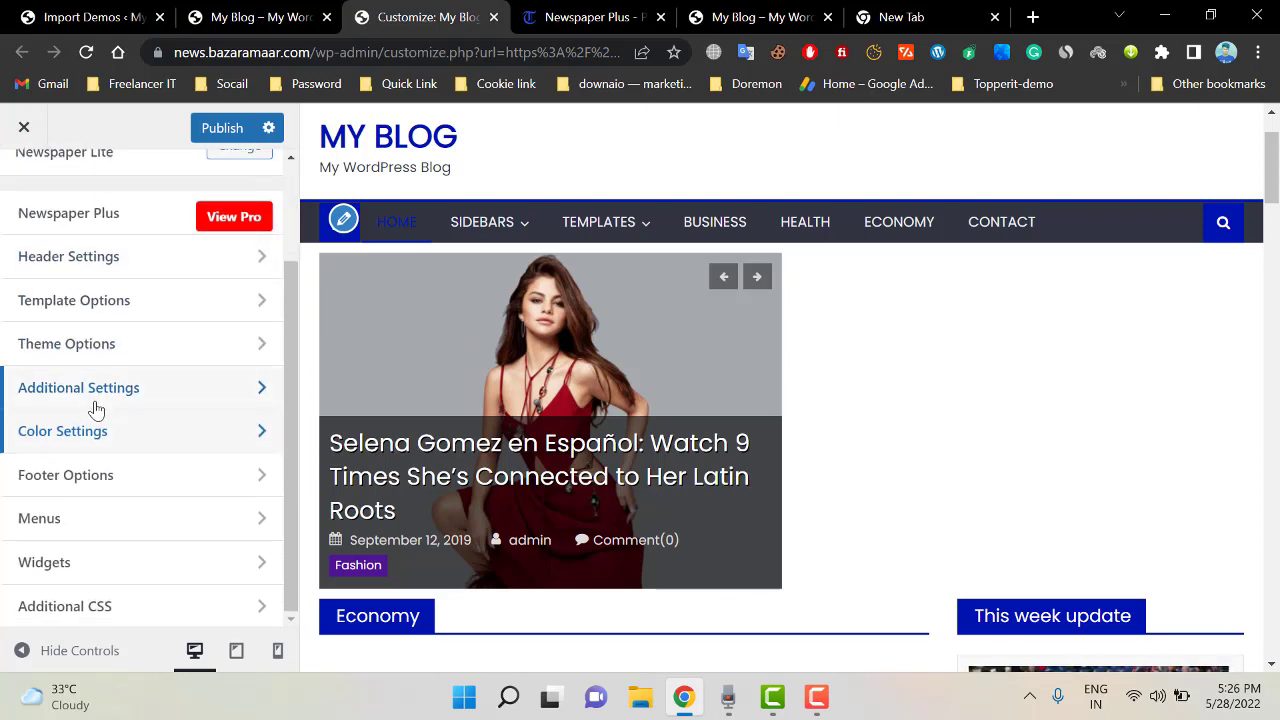
left_click(129, 489)
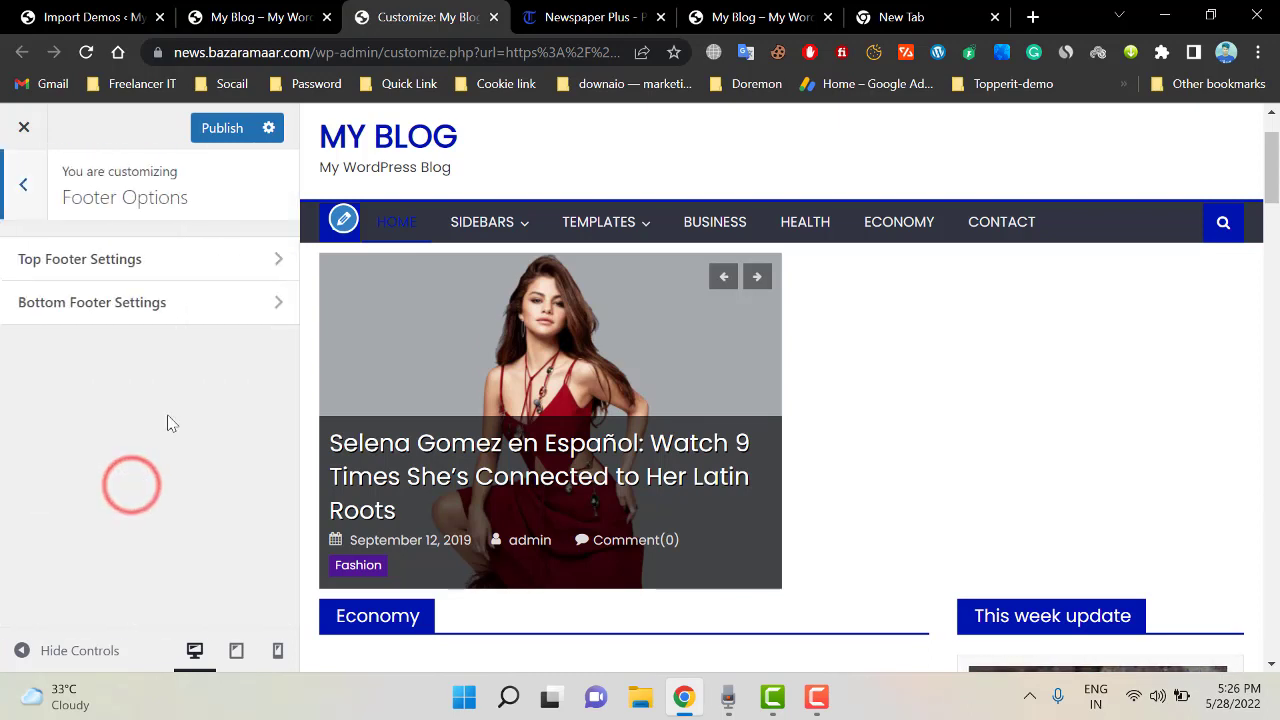
left_click(200, 262)
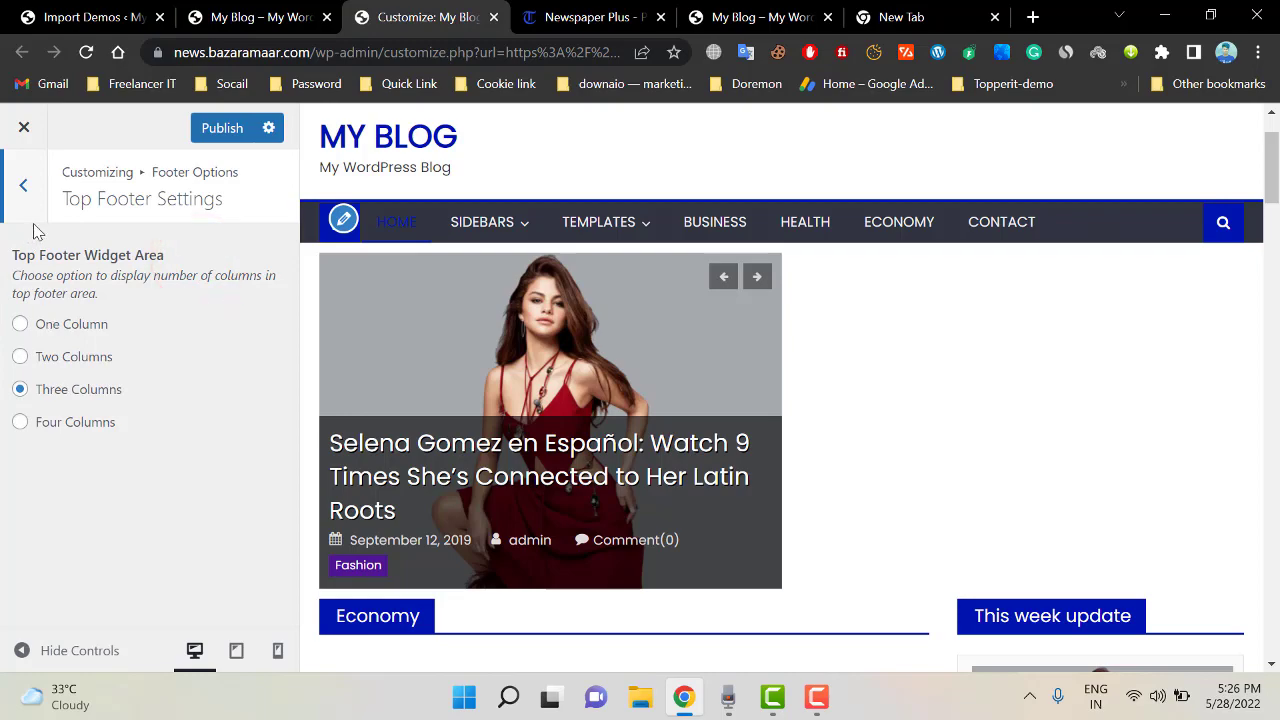
scroll(1268, 188, "down", 15)
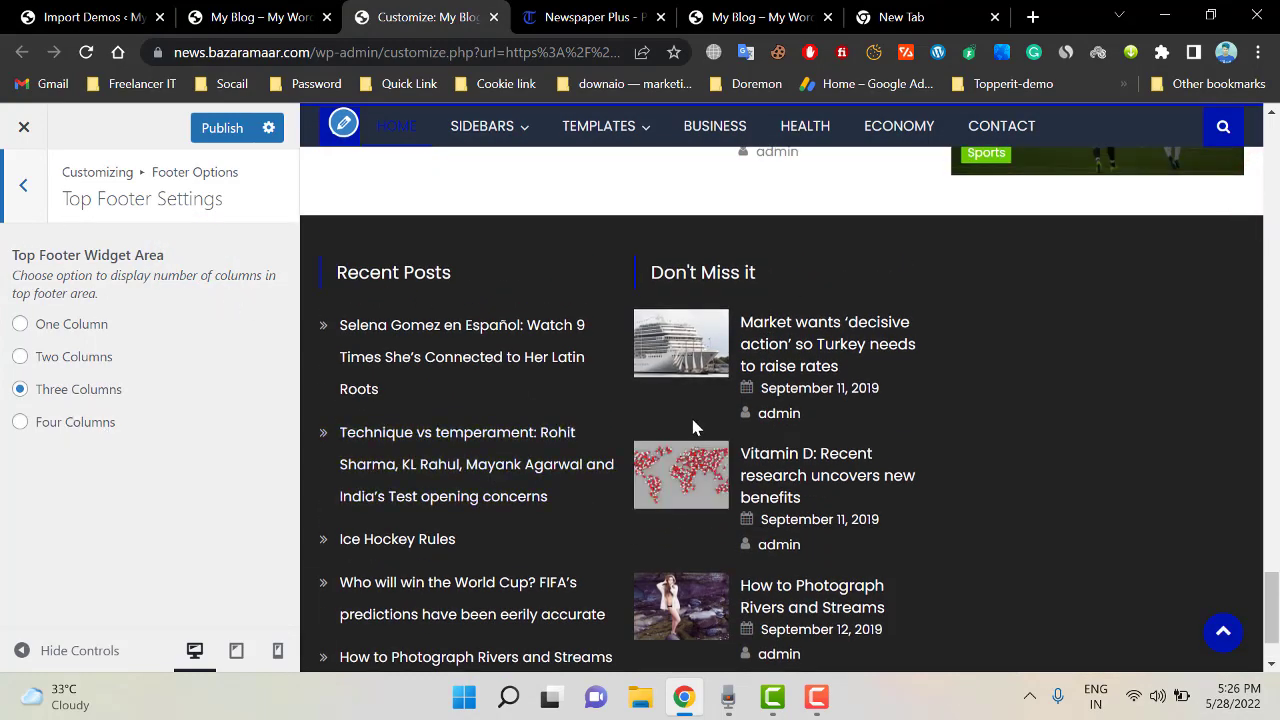
scroll(697, 428, "down", 1)
scroll(770, 334, "up", 2)
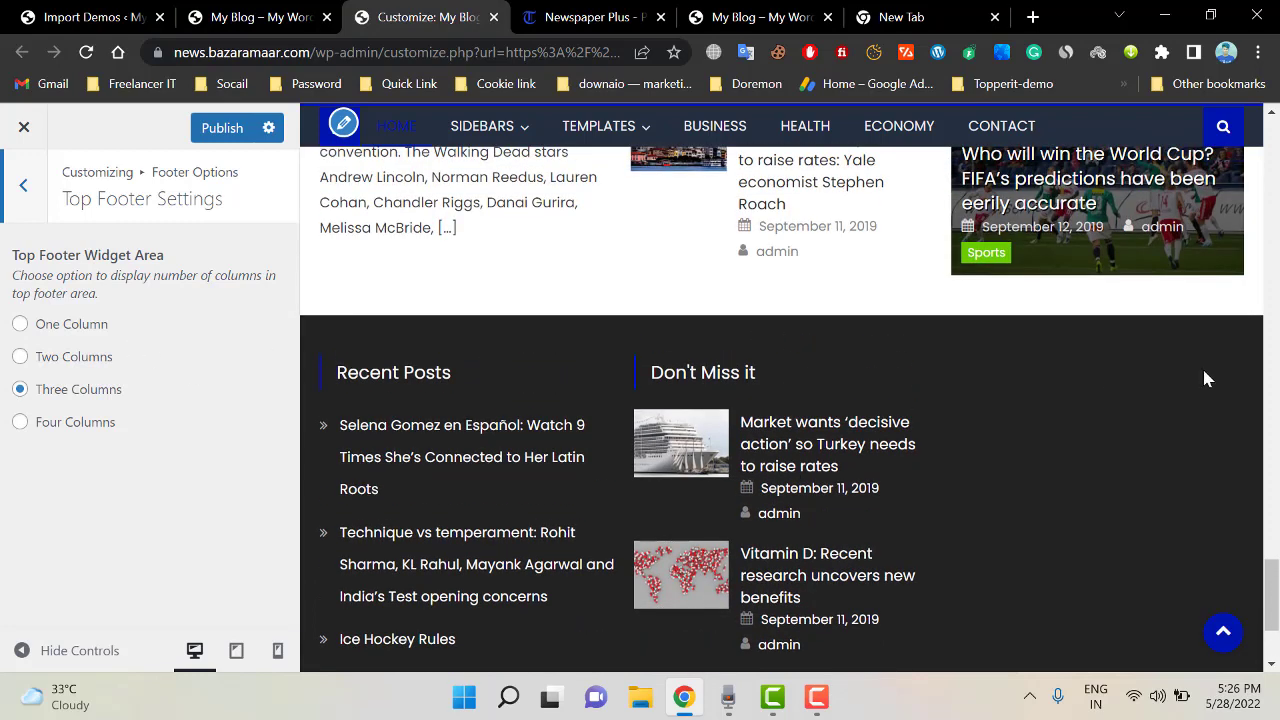
scroll(1050, 368, "down", 1)
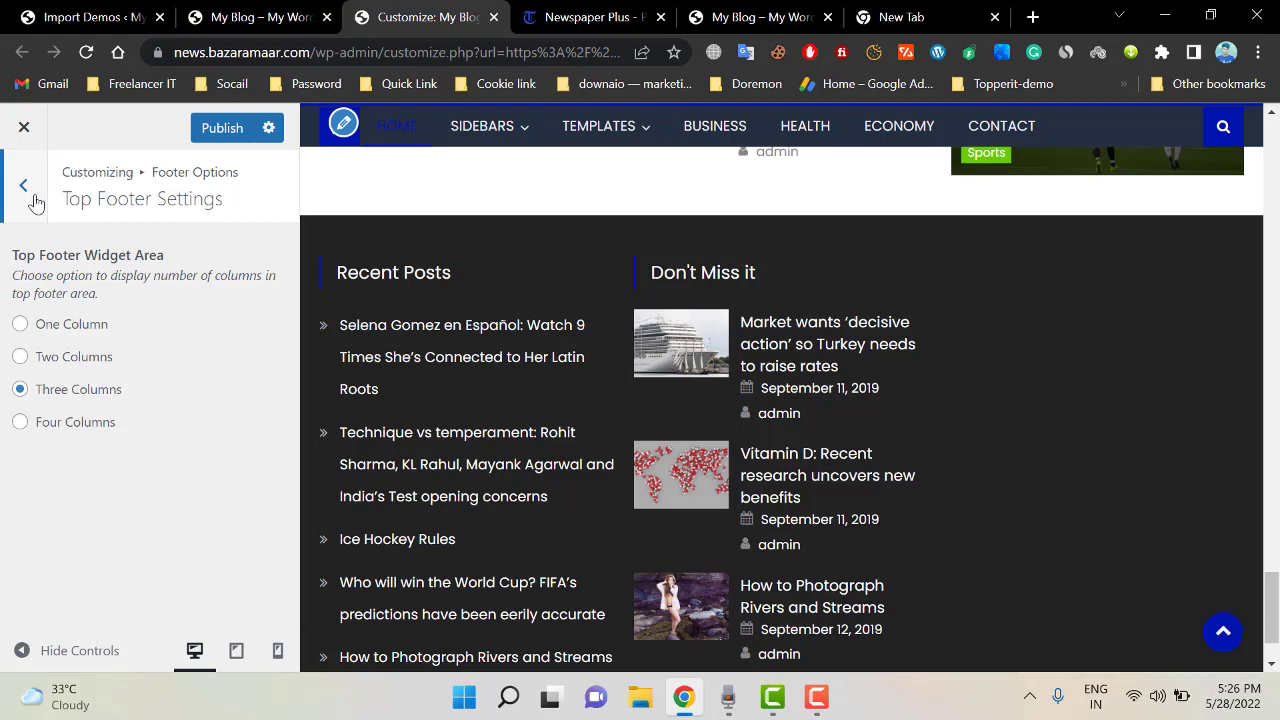
Try the Two Columns layout for the top footer widget area and restore Three Columns
left_click(22, 357)
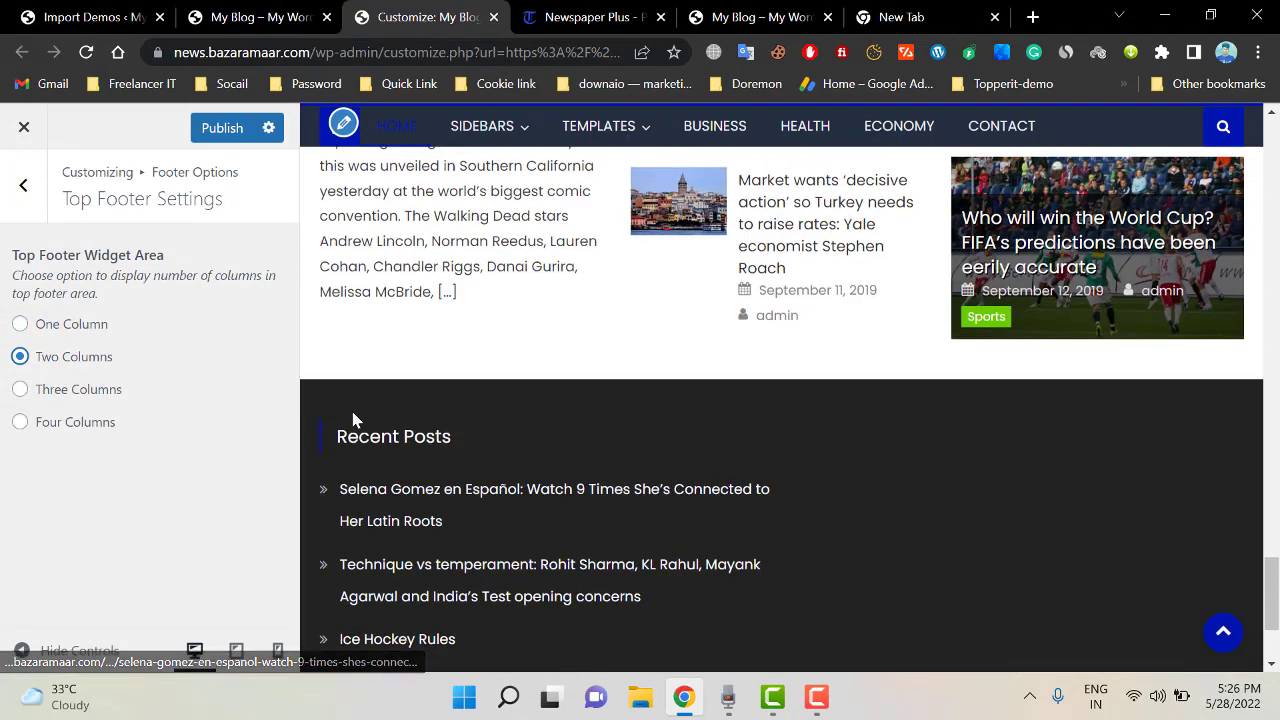
left_click(26, 390)
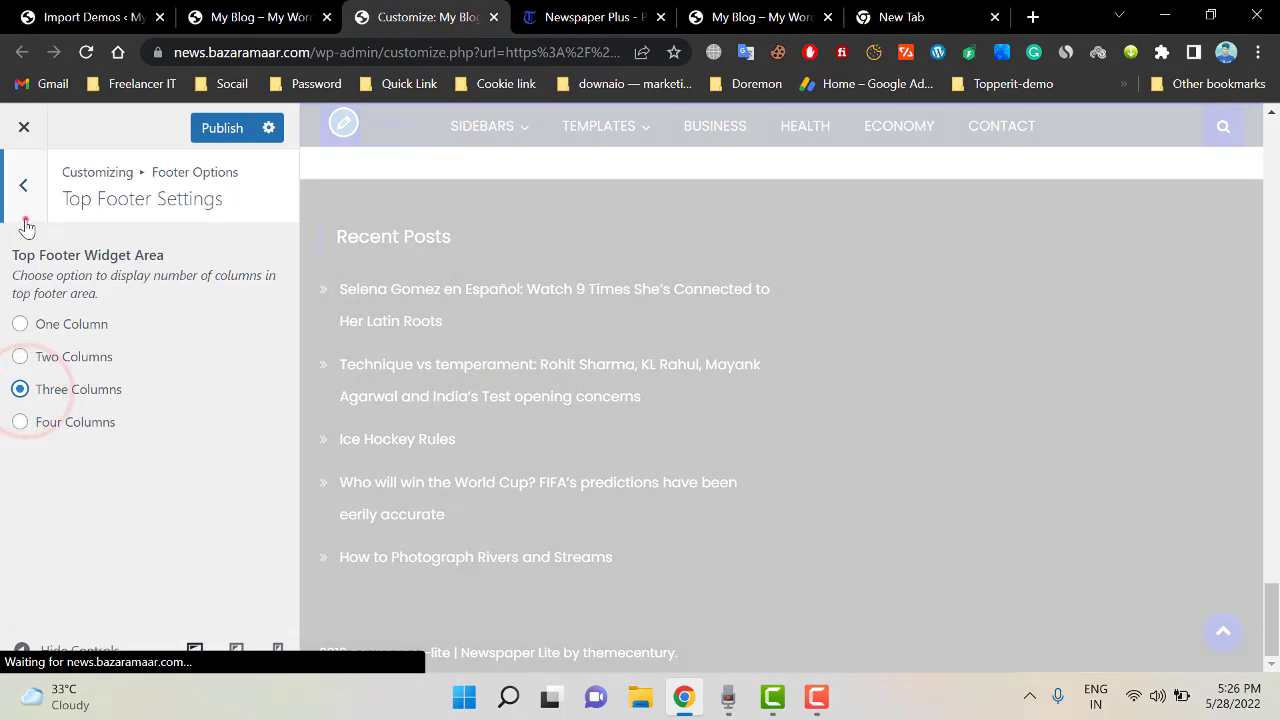
left_click(25, 218)
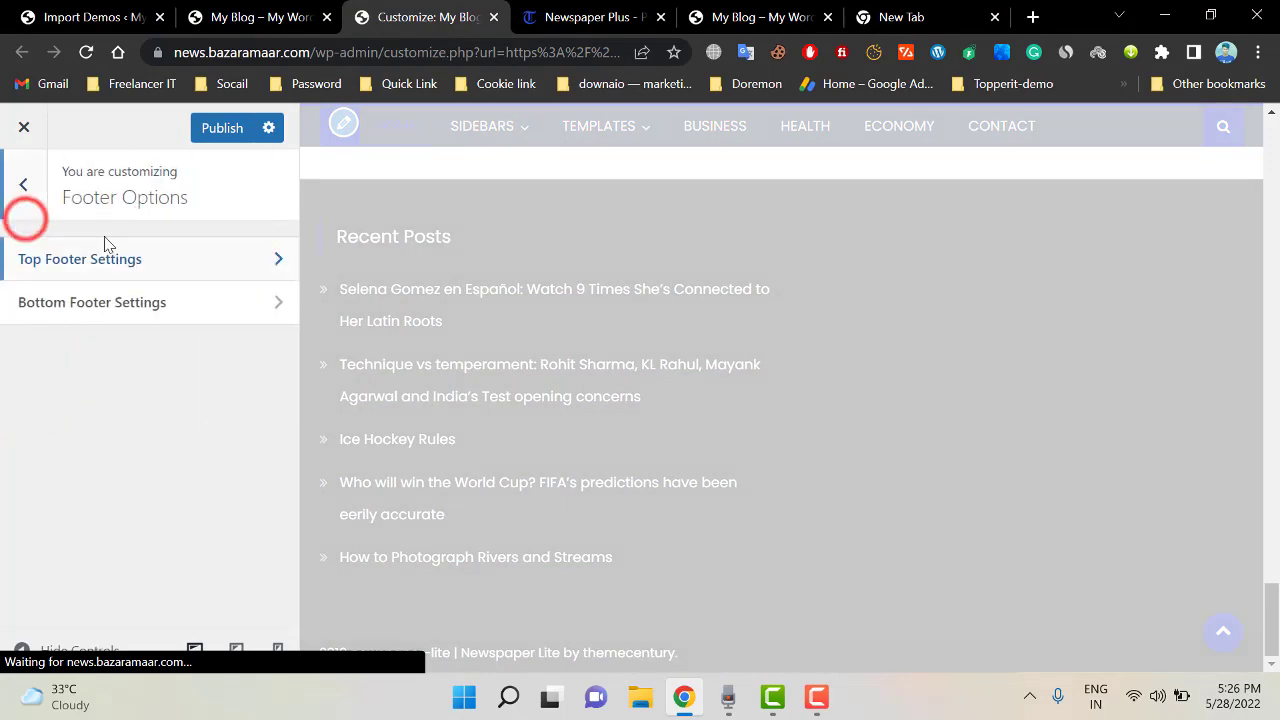
Set the Copyright Info in the Bottom Footer Settings to "bazaramaar -2022"
left_click(131, 306)
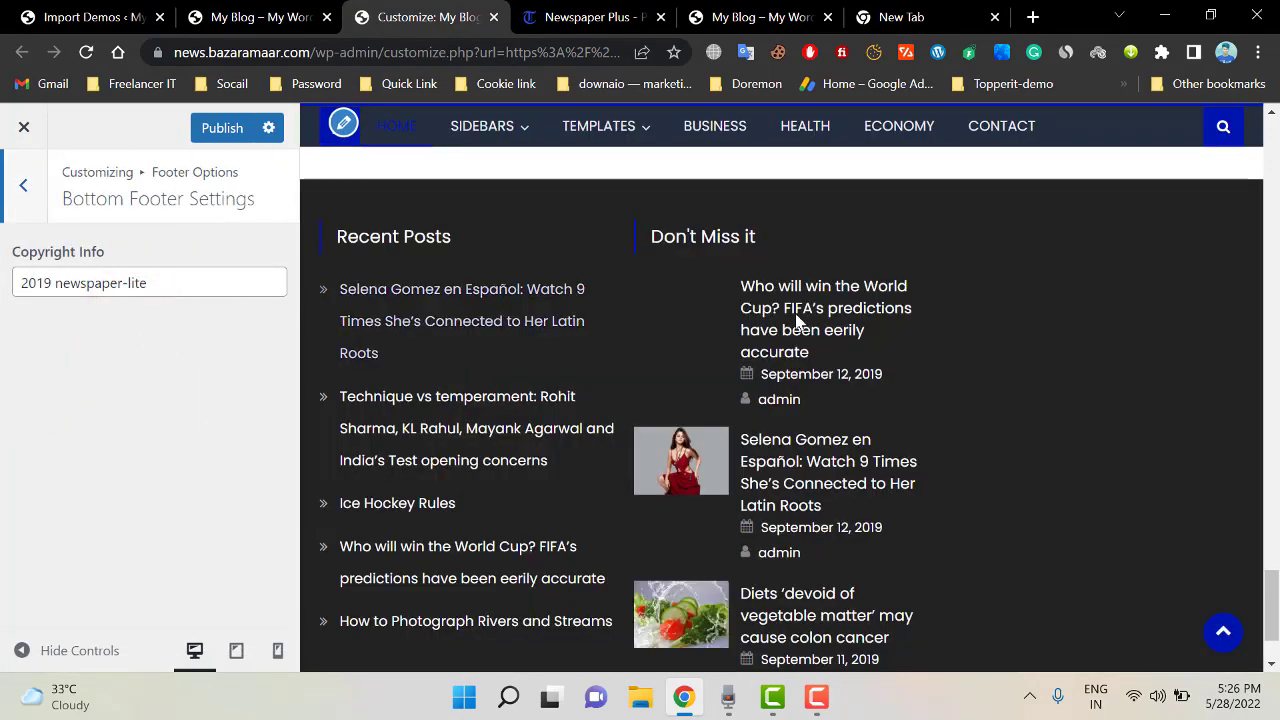
scroll(803, 329, "down", 2)
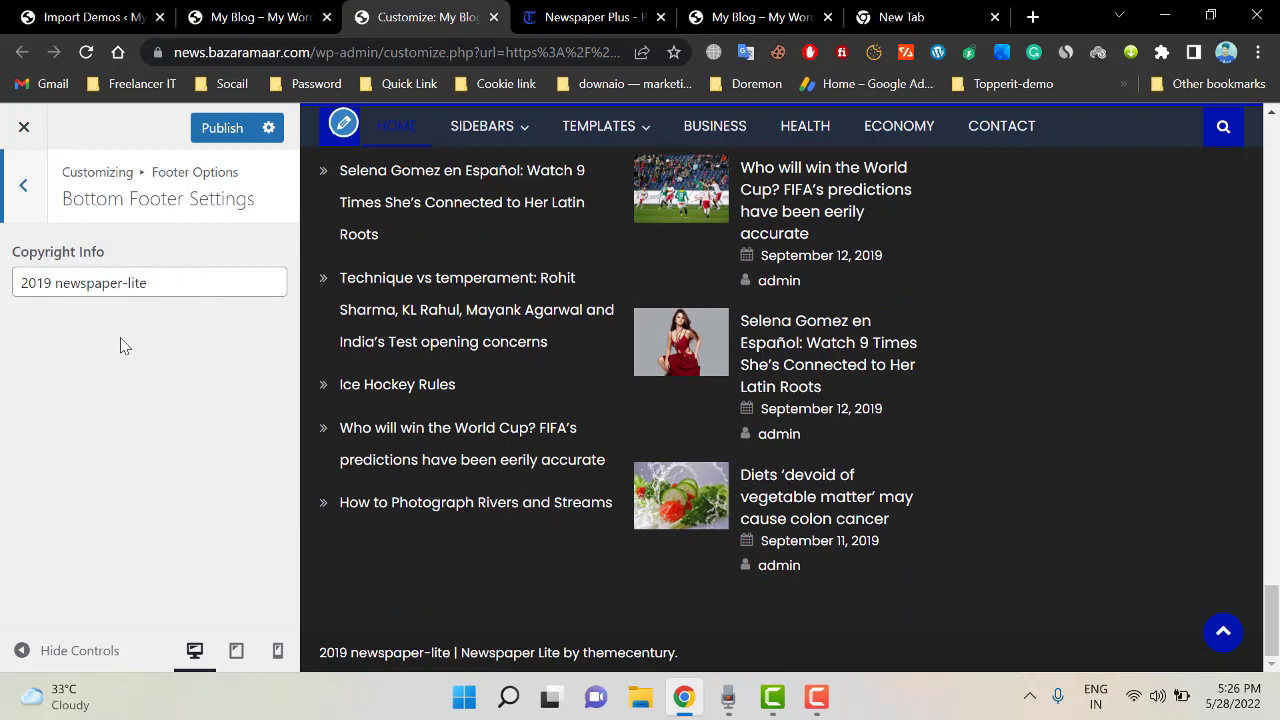
triple_click(189, 281)
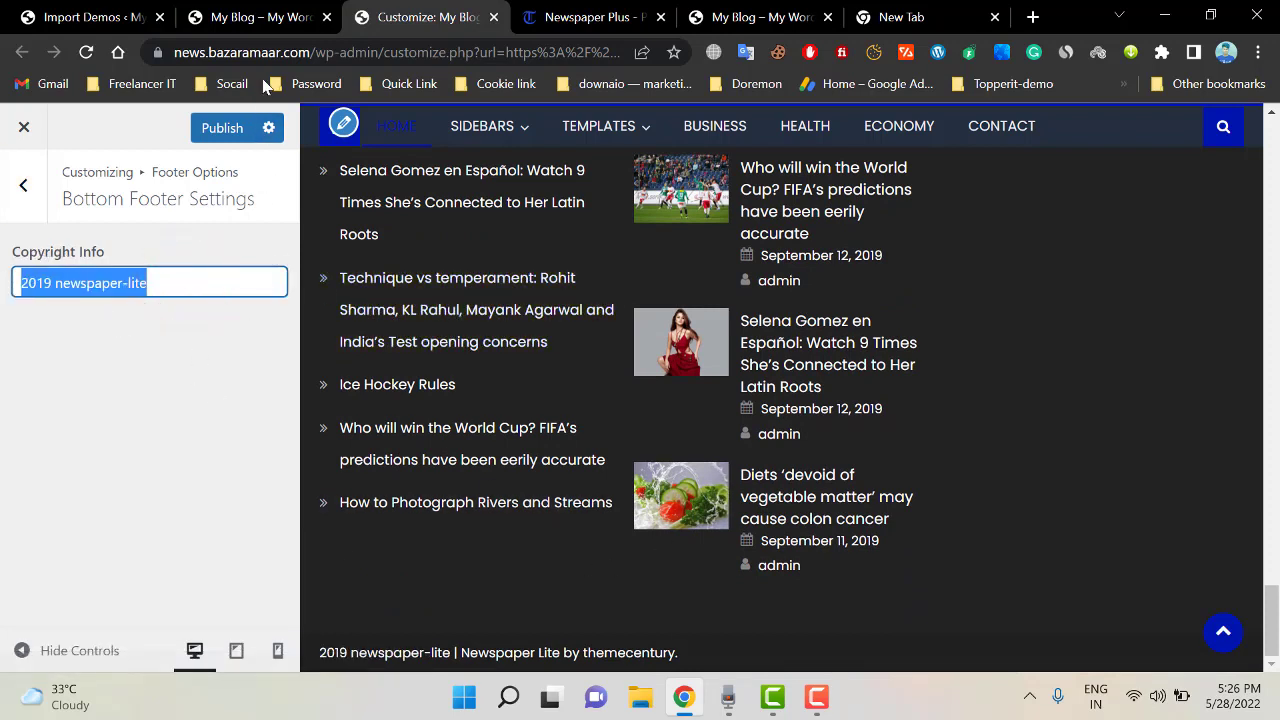
left_click(274, 51)
double_click(274, 51)
key("ctrl+c")
left_click(194, 277)
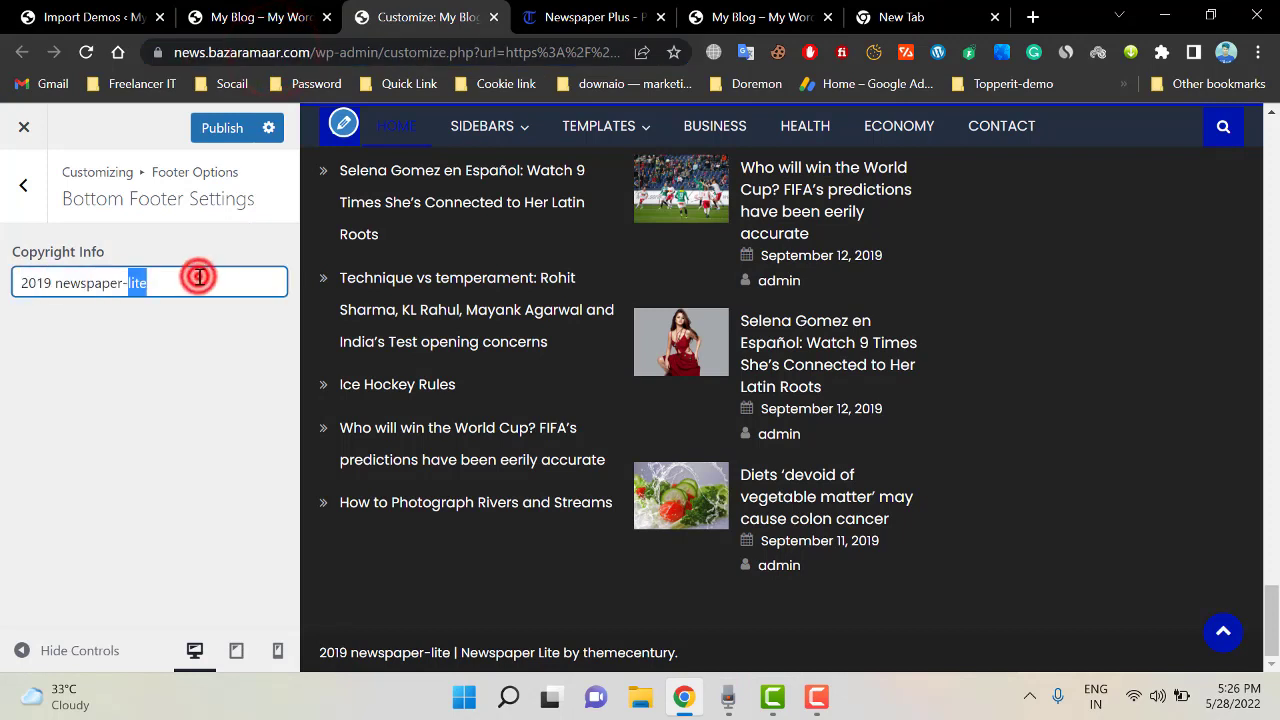
triple_click(197, 276)
key("ctrl+v")
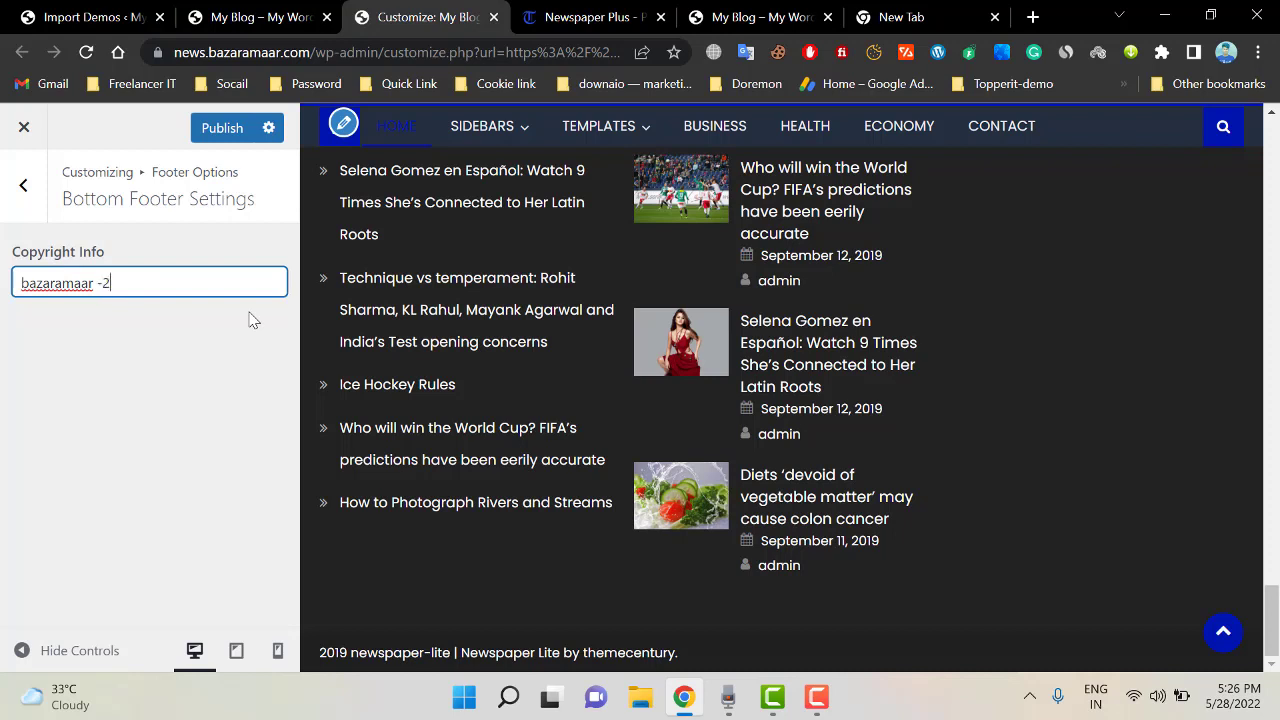
left_click(92, 373)
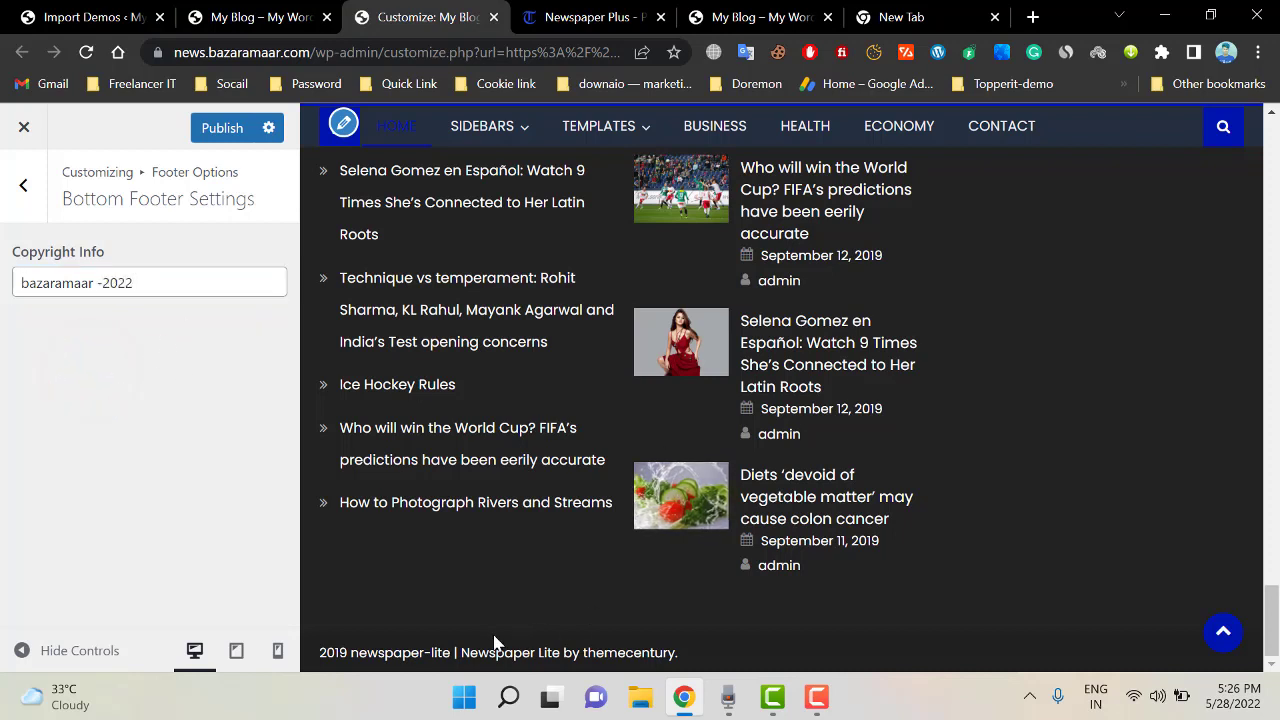
Publish the Customizer changes and check the footer of the reloaded preview
left_click(228, 129)
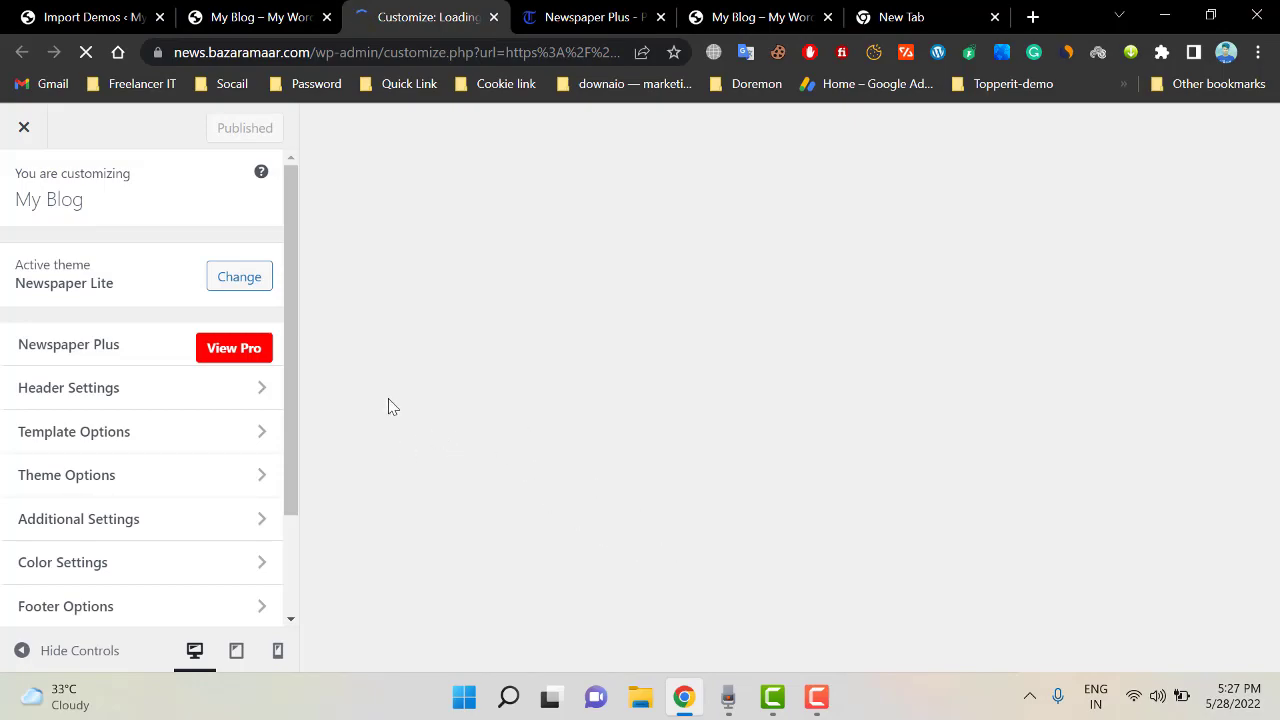
scroll(1060, 323, "down", 10)
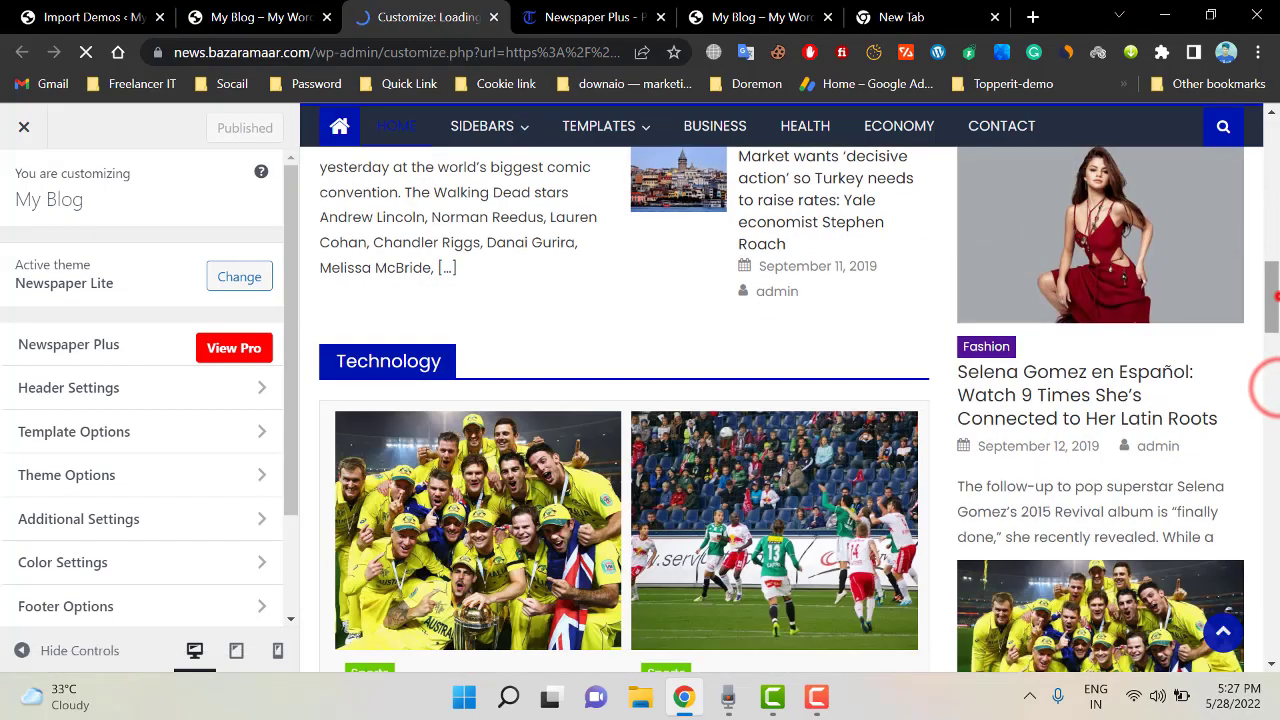
left_click_drag(1277, 296, 1276, 630)
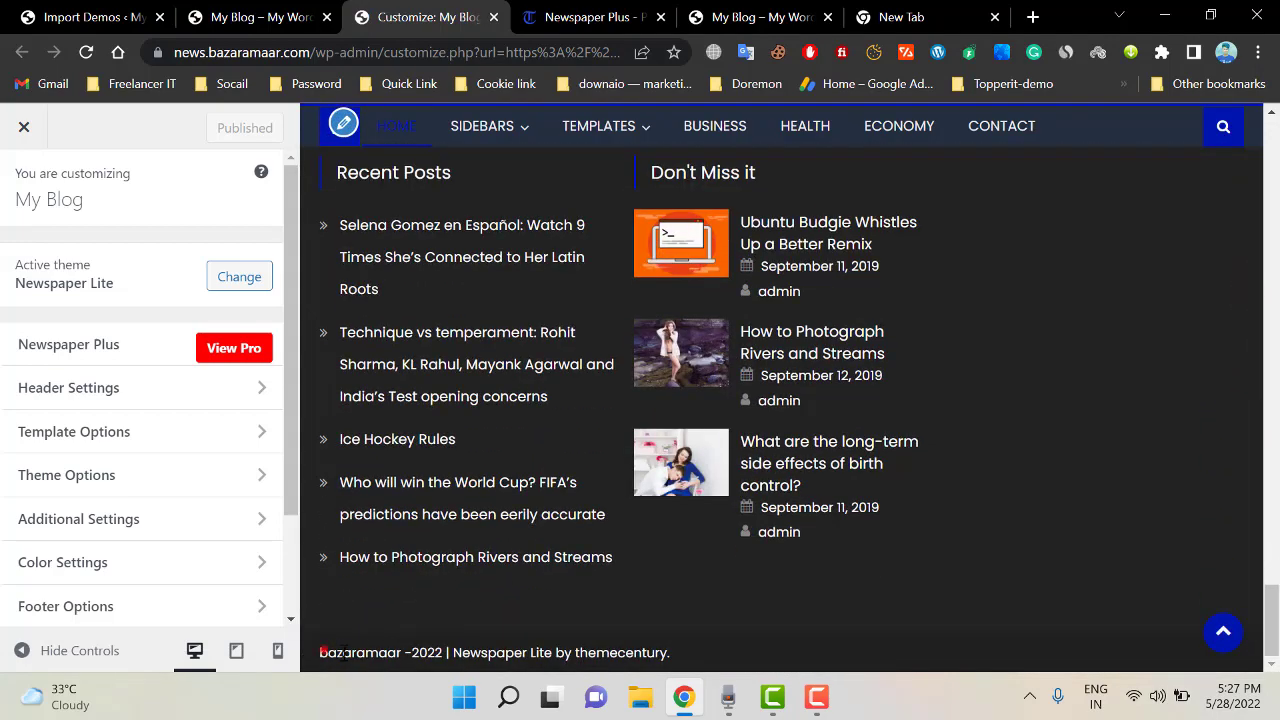
Examine the copyright line and its theme credit "Newspaper Lite by themecentury" at the end of the previewed footer
left_click_drag(322, 650, 697, 660)
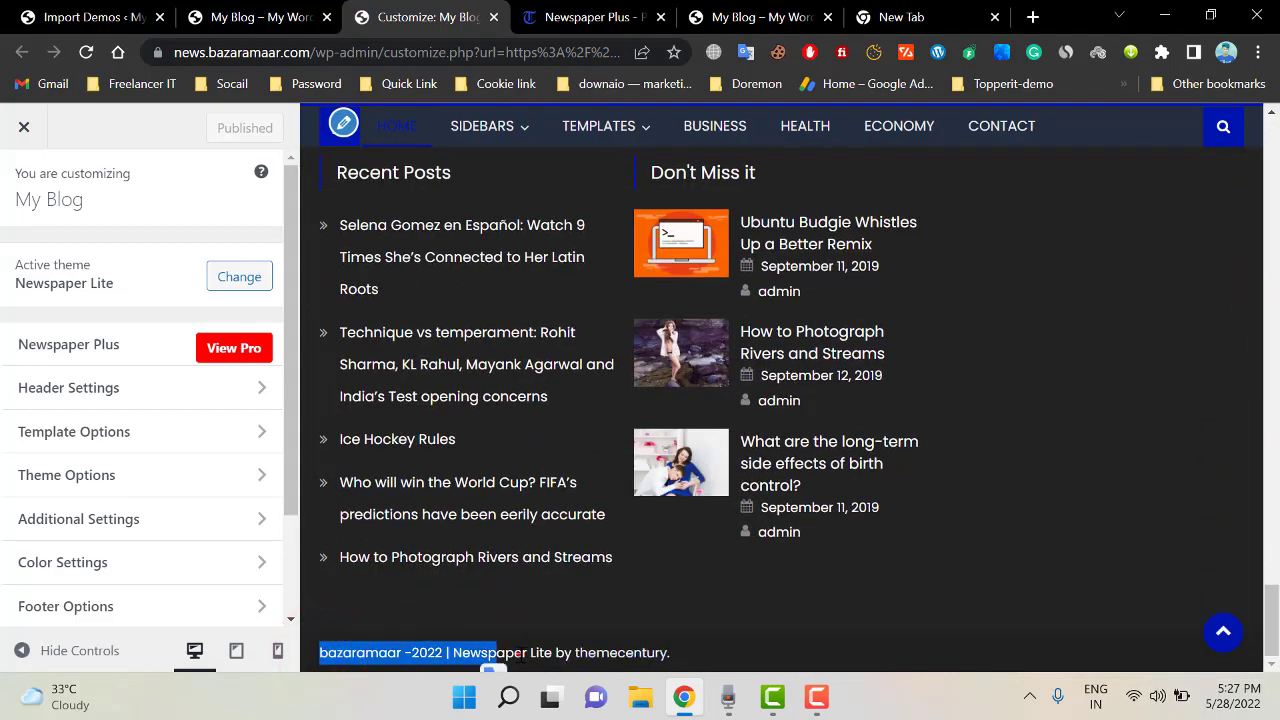
double_click(518, 656)
left_click(510, 655)
left_click(474, 656)
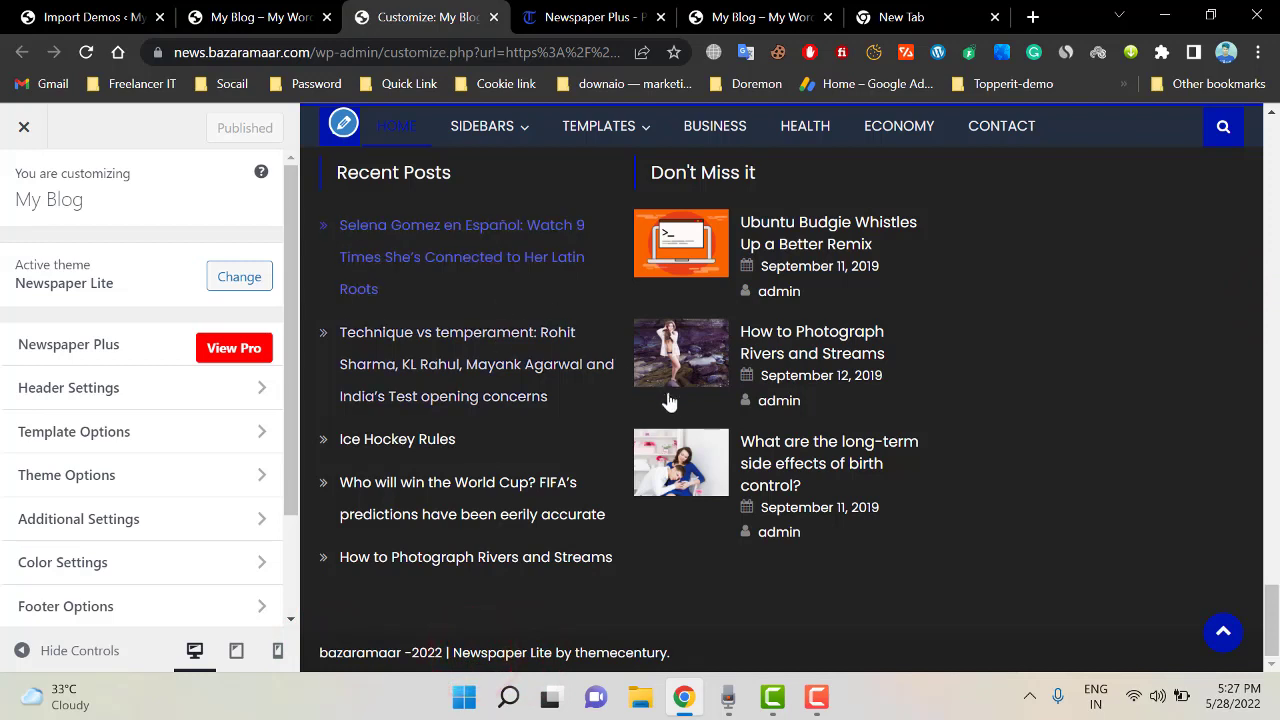
left_click_drag(453, 652, 700, 654)
triple_click(472, 654)
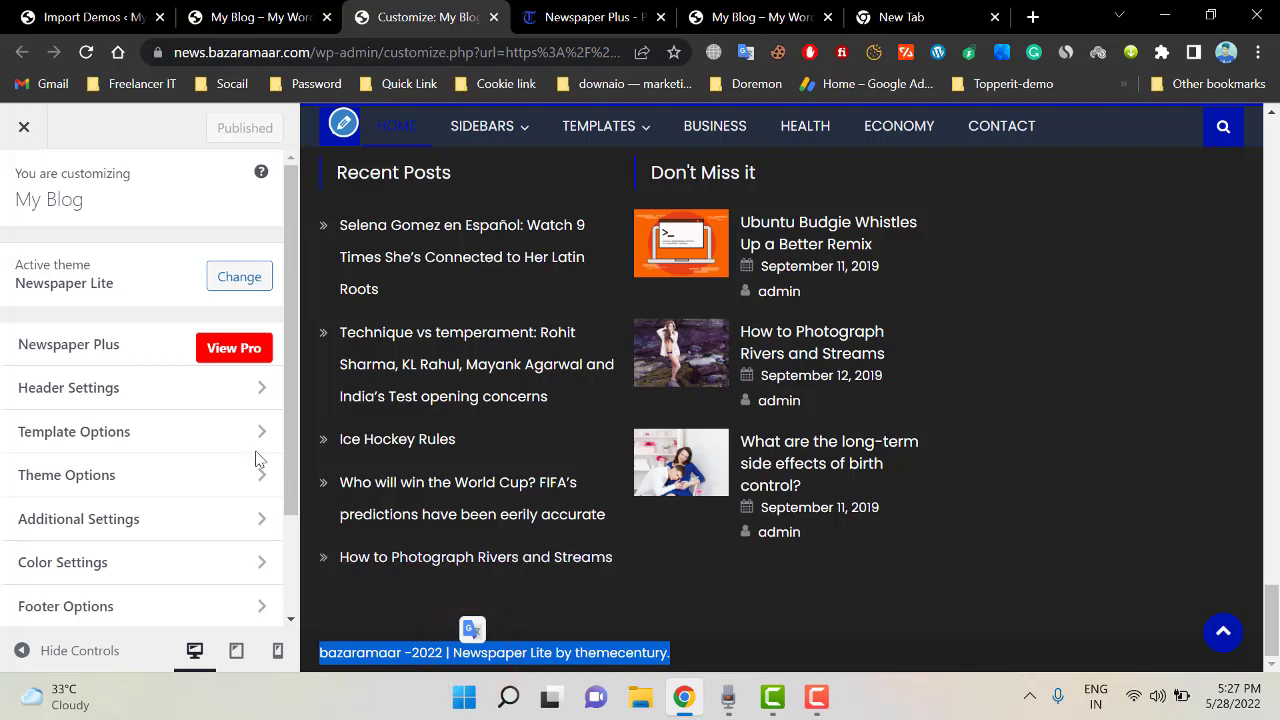
scroll(240, 540, "down", 2)
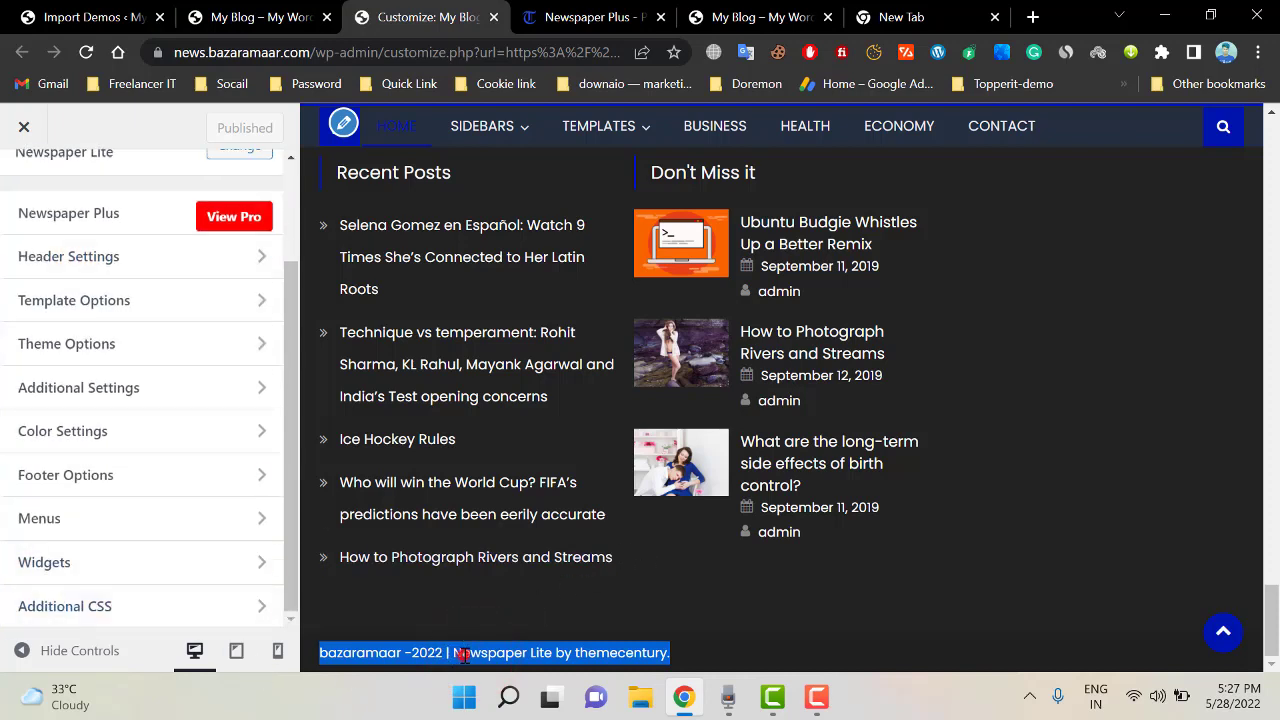
left_click(463, 654)
left_click_drag(456, 652, 670, 652)
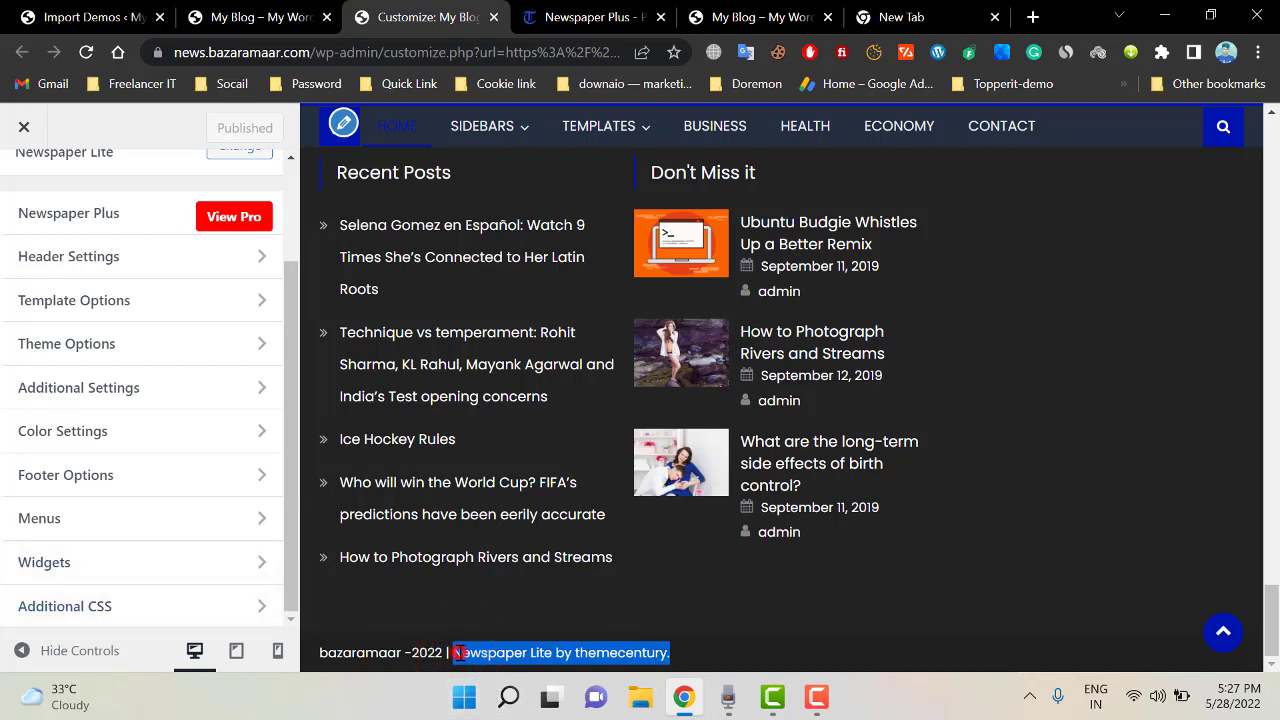
left_click_drag(457, 650, 584, 651)
left_click(541, 652)
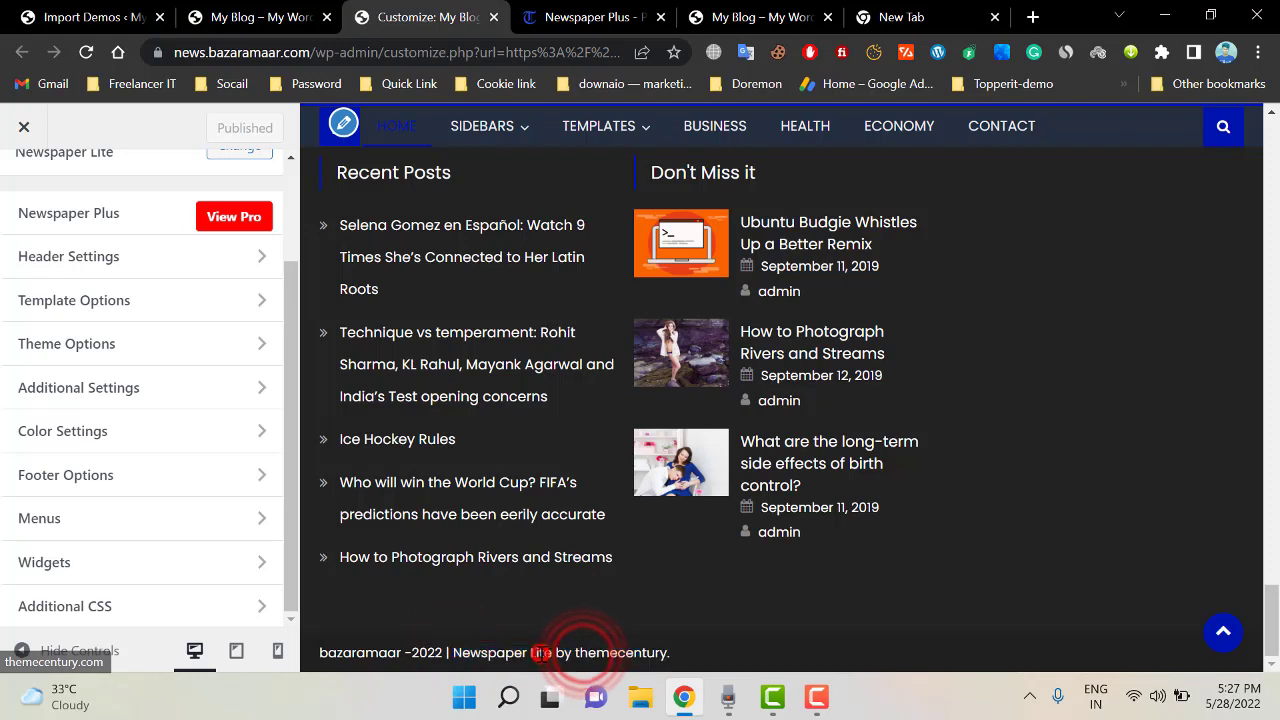
triple_click(541, 652)
left_click(508, 657)
left_click_drag(455, 652, 727, 667)
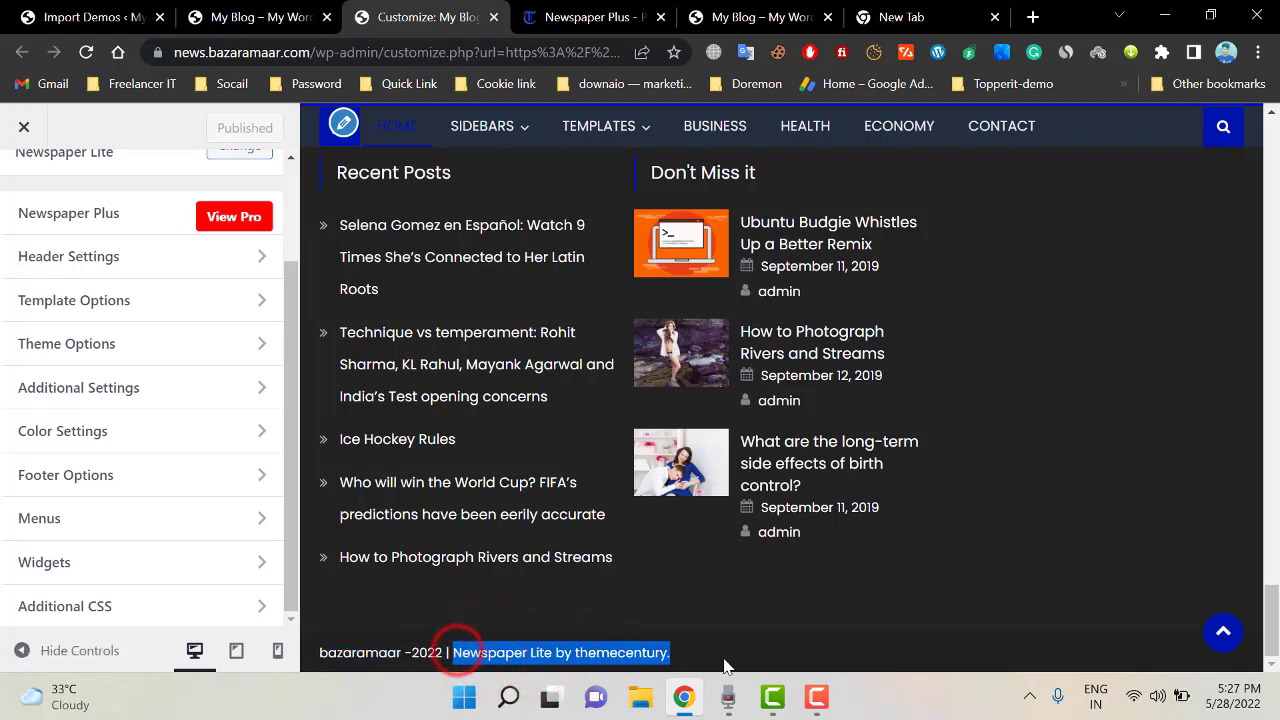
left_click_drag(455, 652, 706, 658)
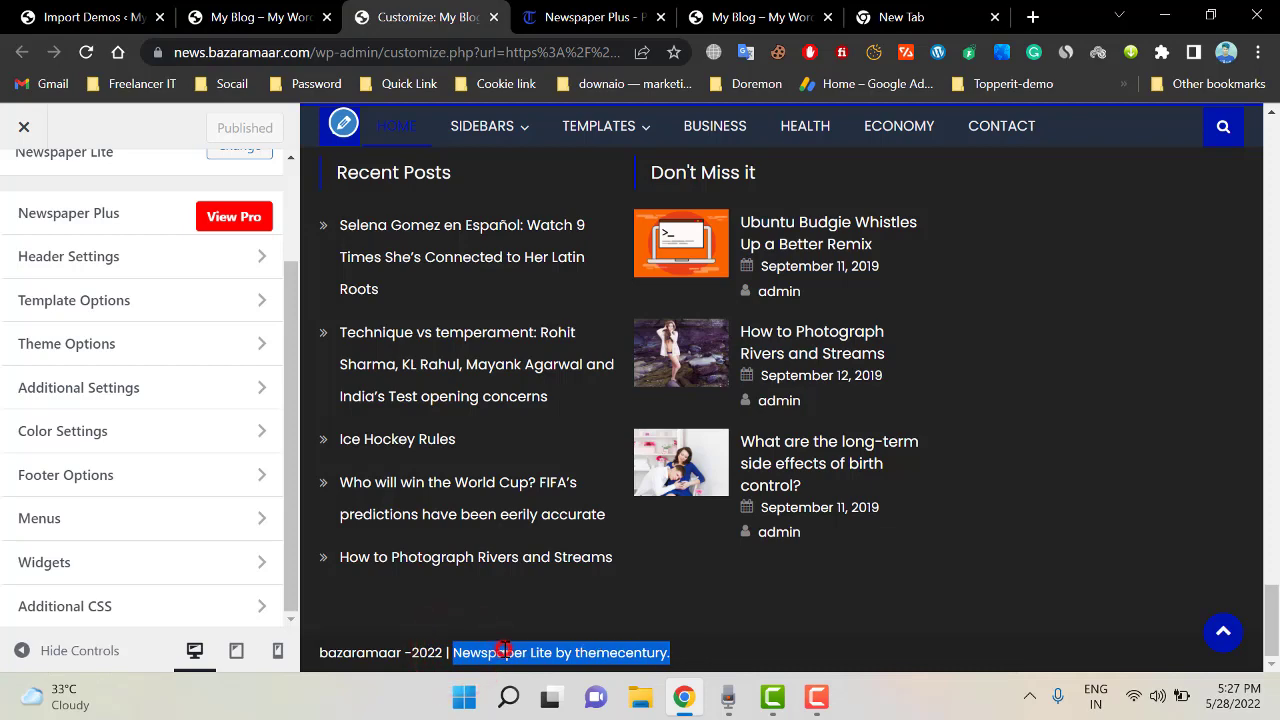
triple_click(502, 651)
left_click(802, 590)
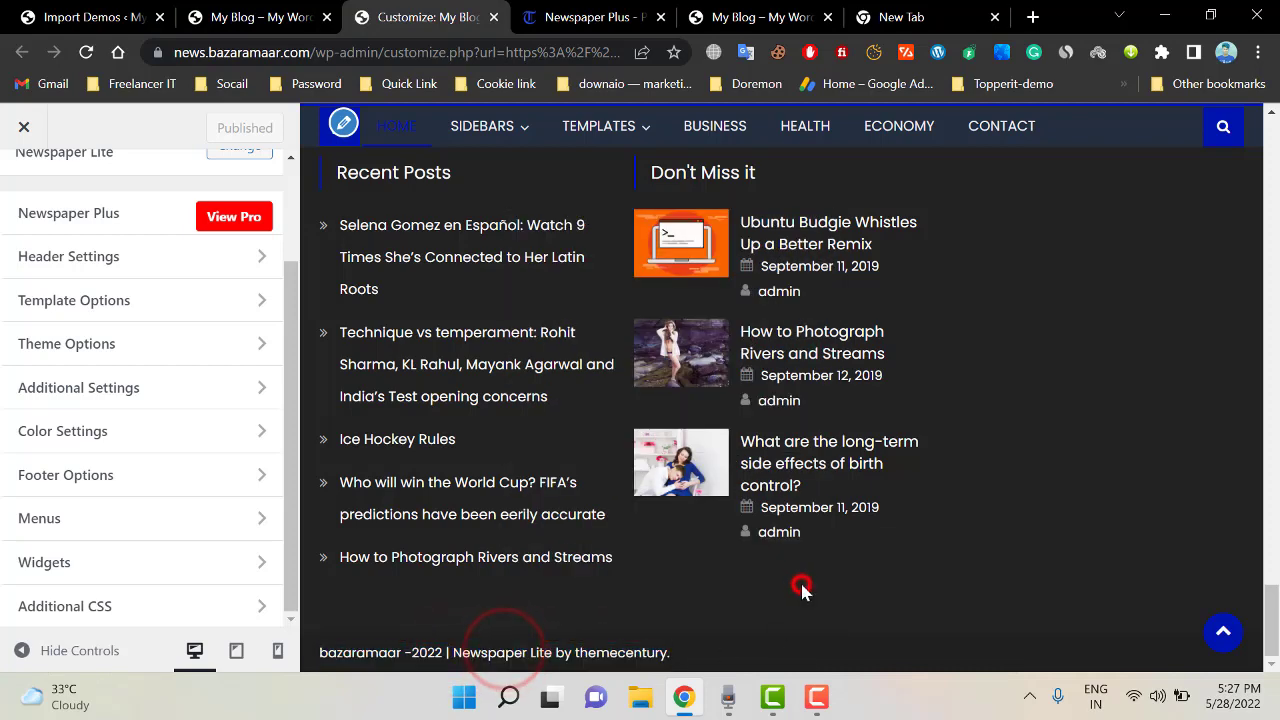
left_click_drag(453, 652, 716, 657)
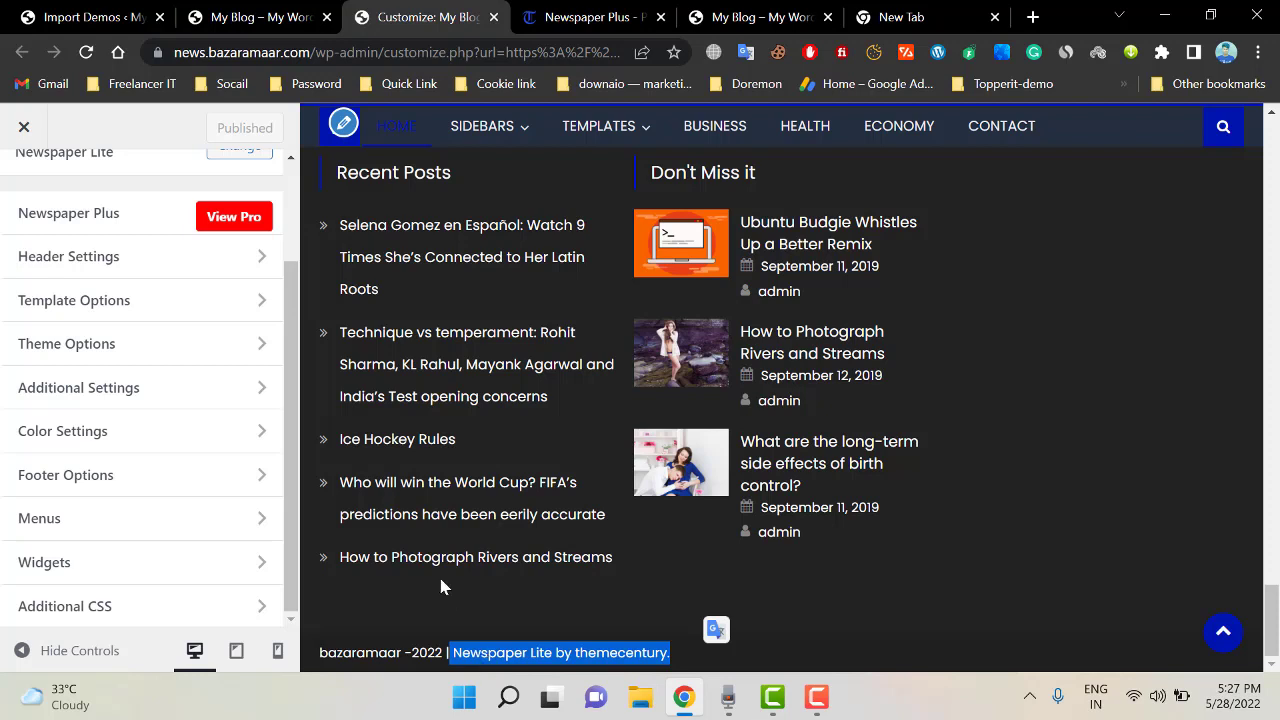
scroll(129, 386, "up", 3)
scroll(211, 414, "down", 3)
left_click_drag(456, 652, 752, 657)
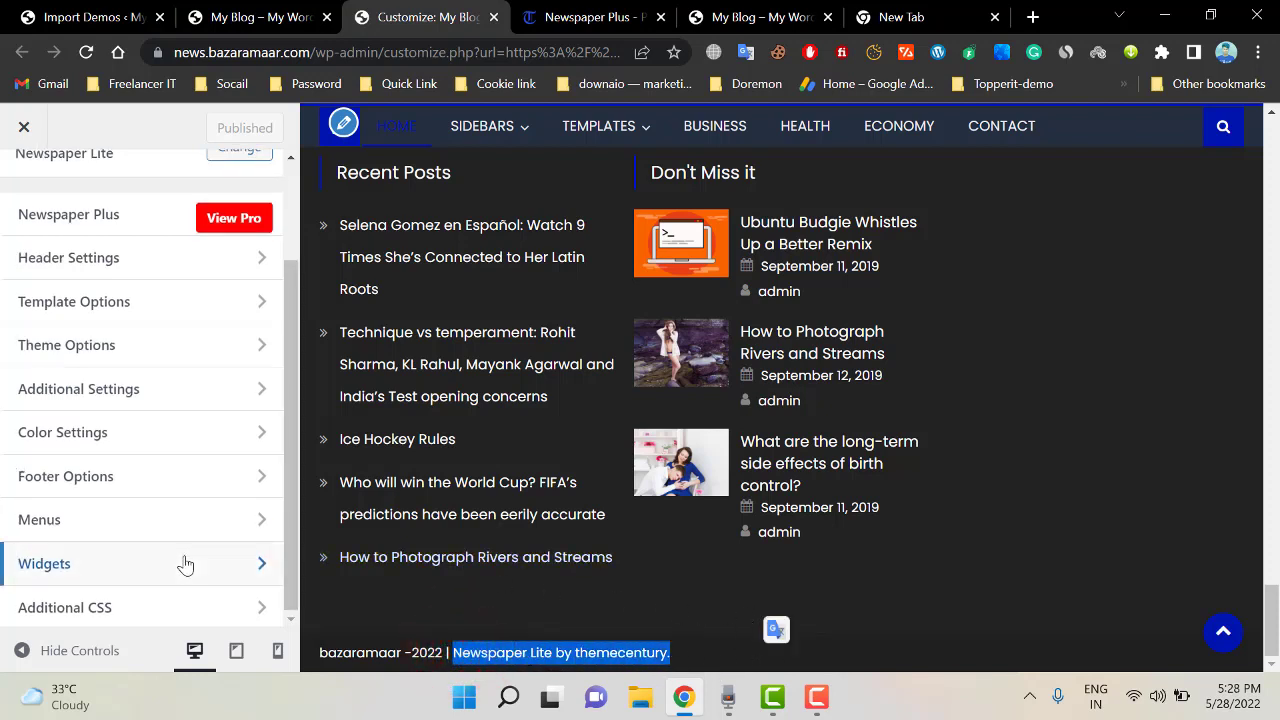
Open the Header Ads widget area in the Customizer's Widgets settings
scroll(190, 565, "up", 2)
scroll(150, 530, "down", 2)
left_click(110, 562)
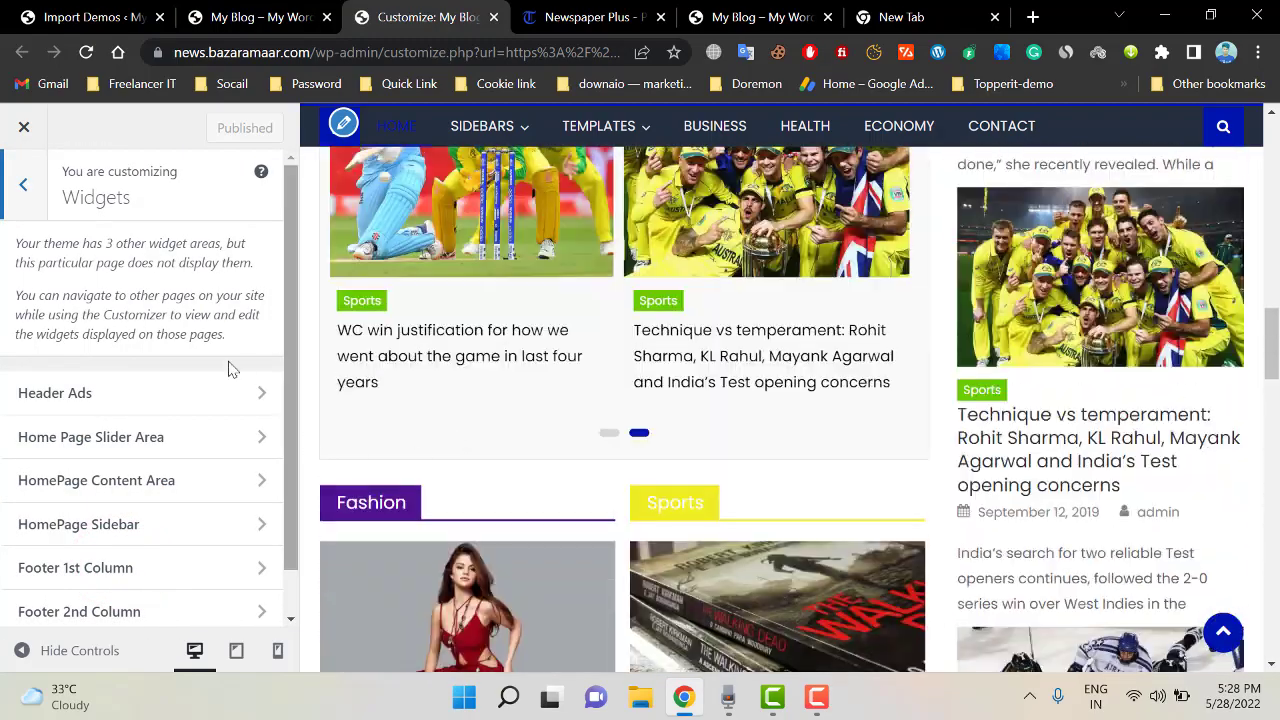
left_click(129, 395)
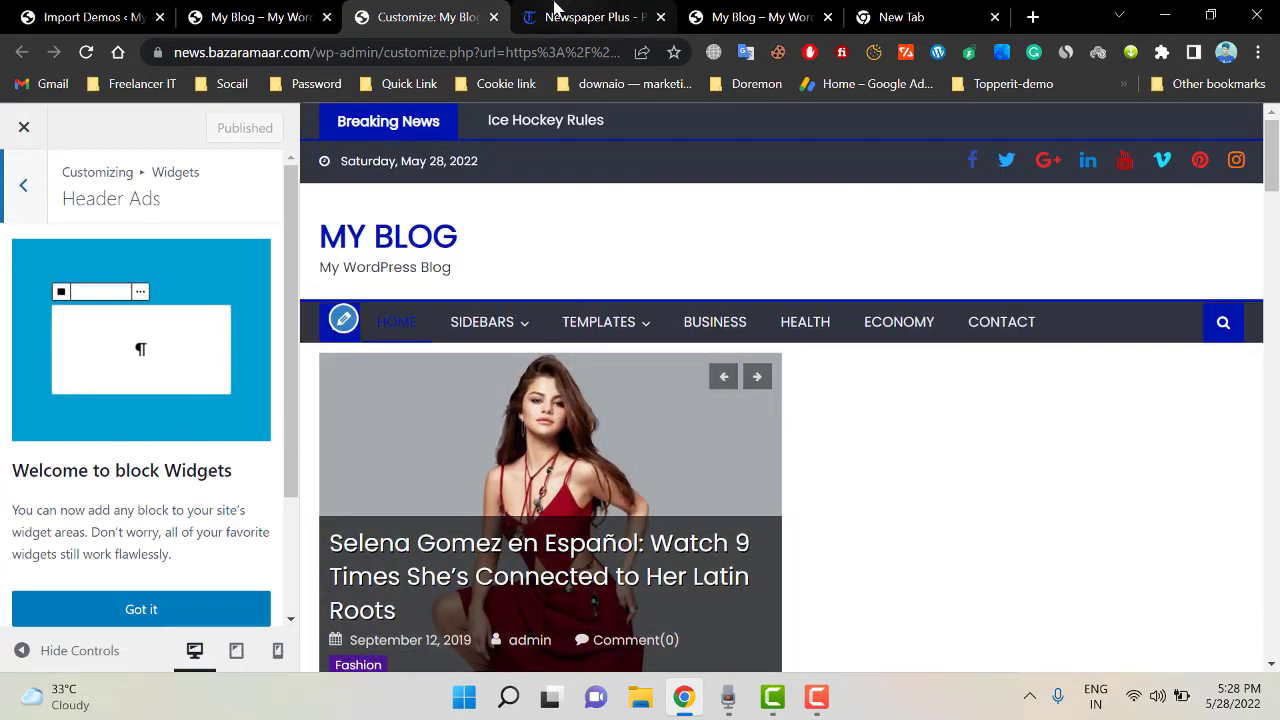
View the header banner on the Newspaper Plus theme page and switch to the live blog's home page
left_click(590, 17)
scroll(600, 400, "up", 10)
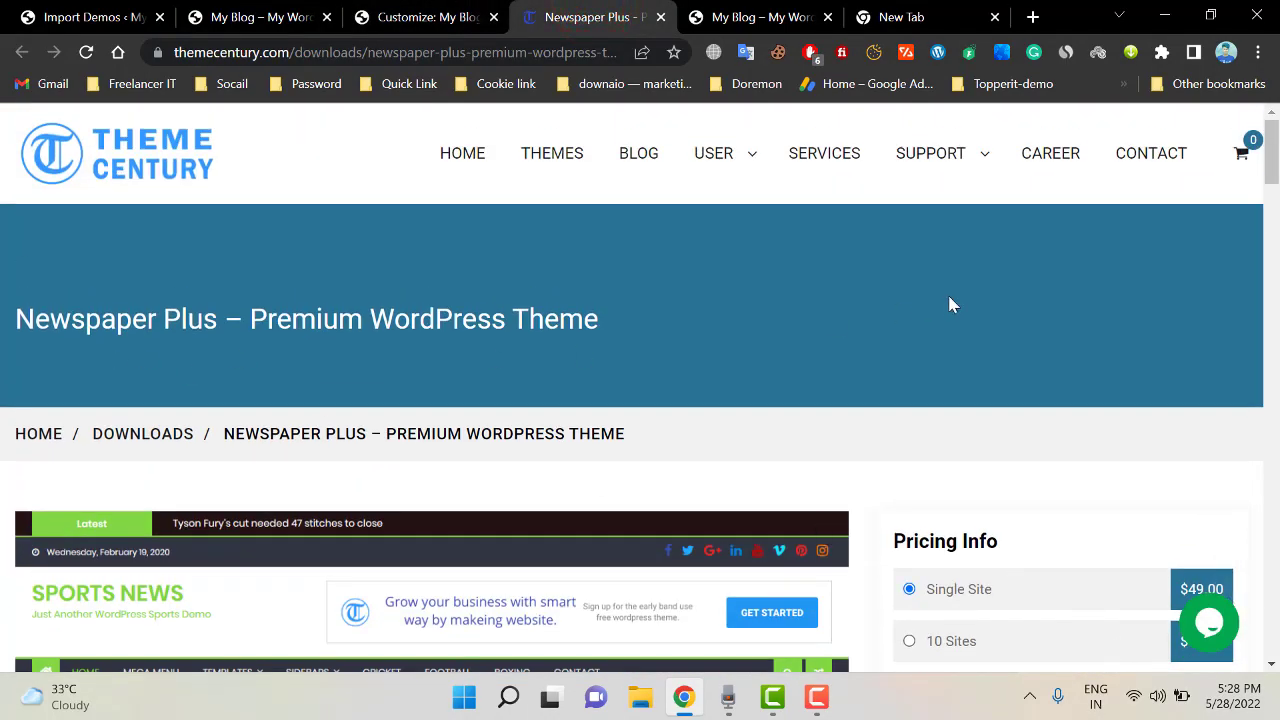
left_click(373, 12)
left_click(255, 17)
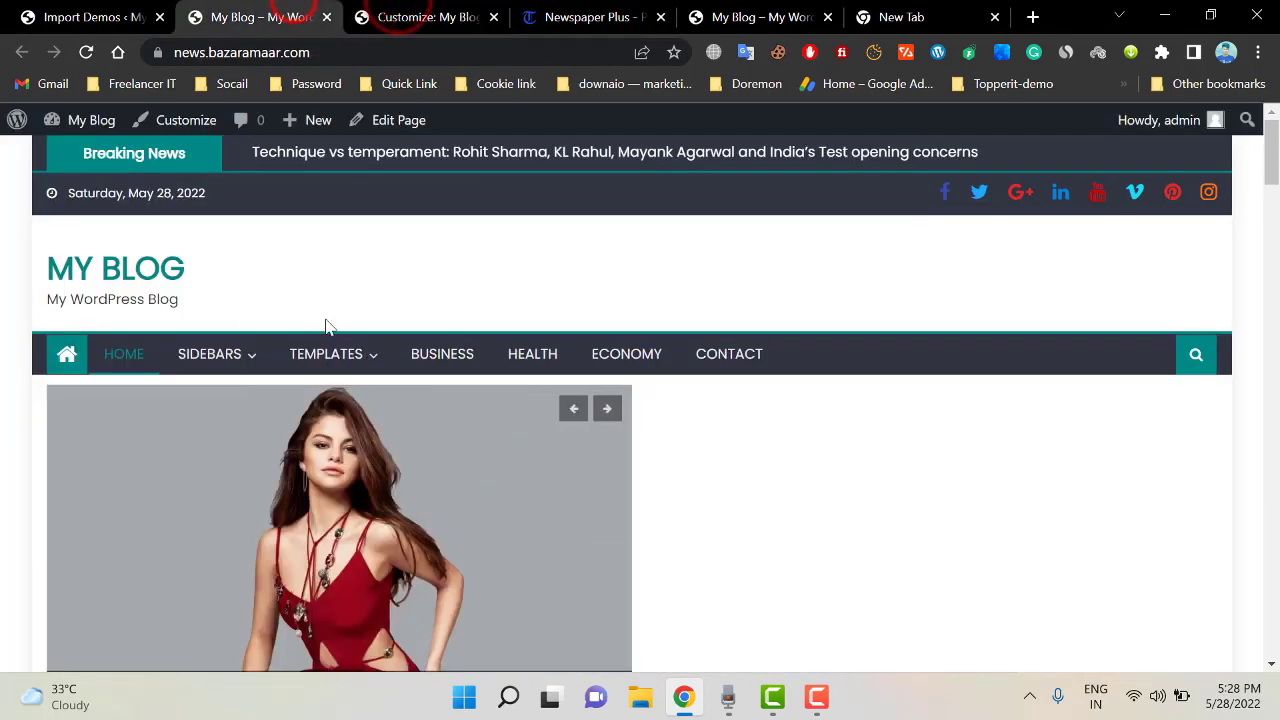
Open the Newspaper Lite - Default demo from the Import Demos page and compare its header with the Newspaper Plus page
left_click(105, 17)
left_click(972, 295)
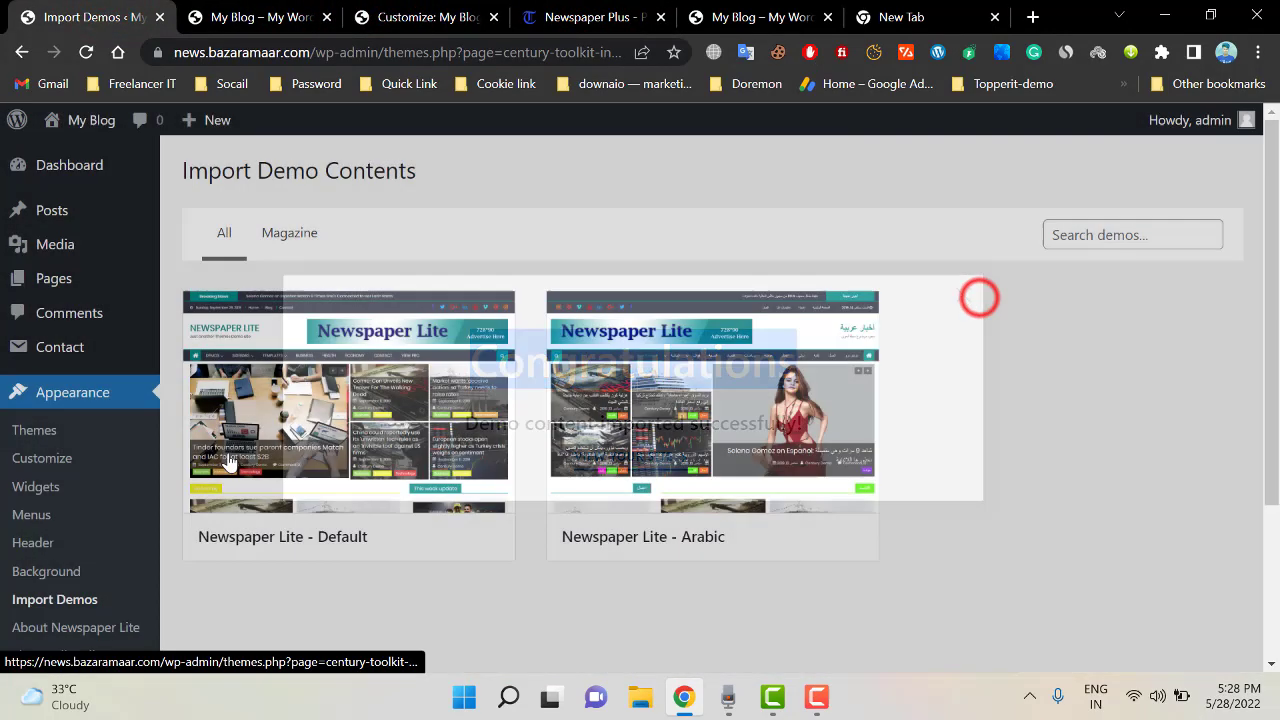
left_click(435, 515)
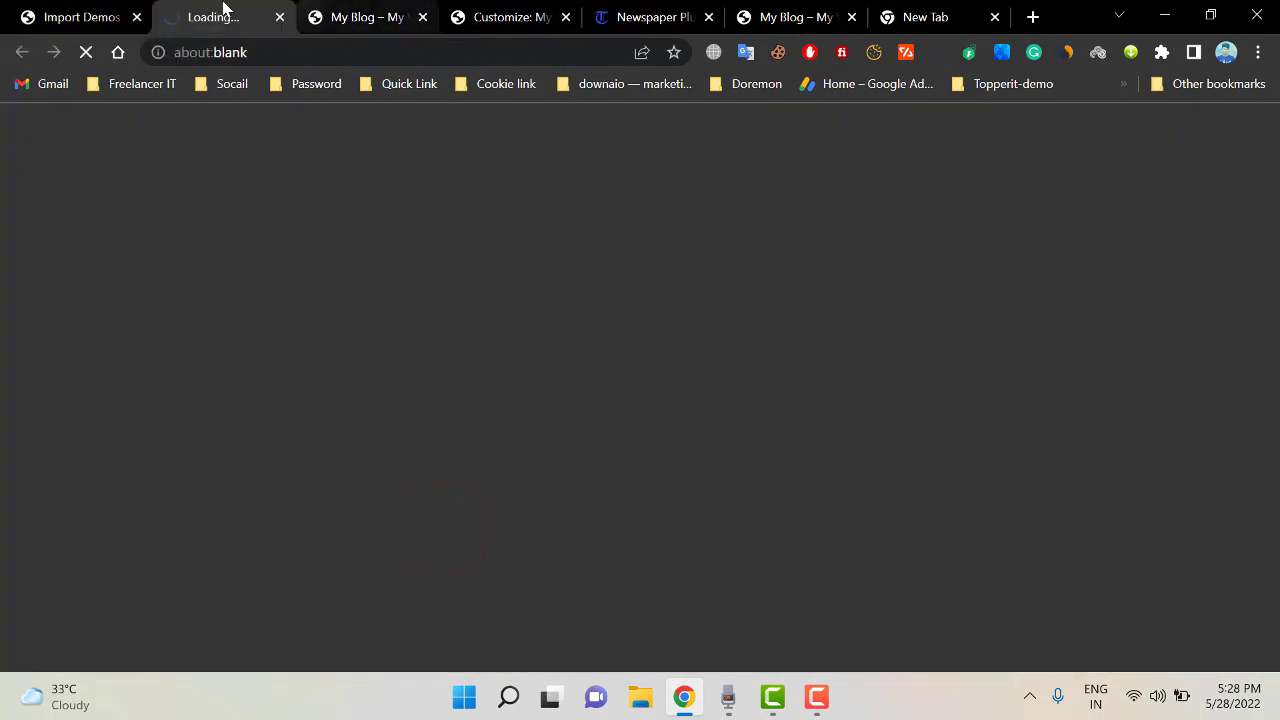
left_click_drag(223, 9, 540, 12)
scroll(543, 234, "down", 5)
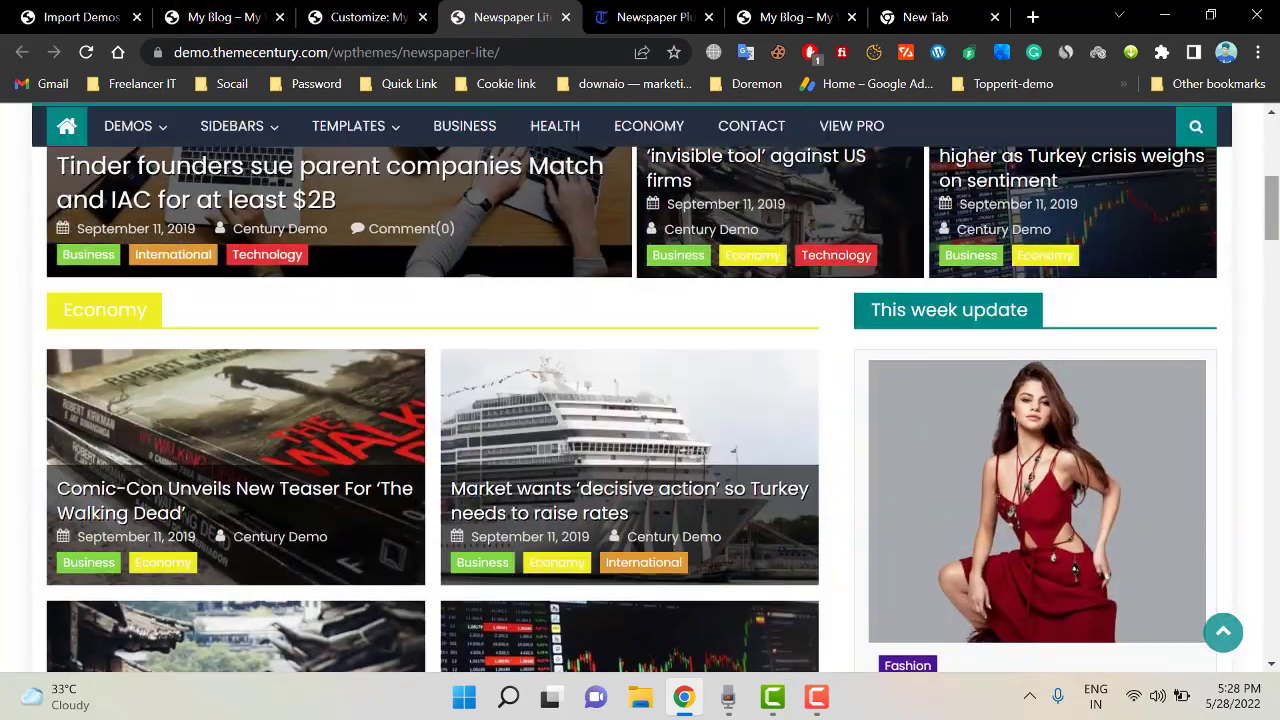
left_click_drag(1275, 228, 1273, 150)
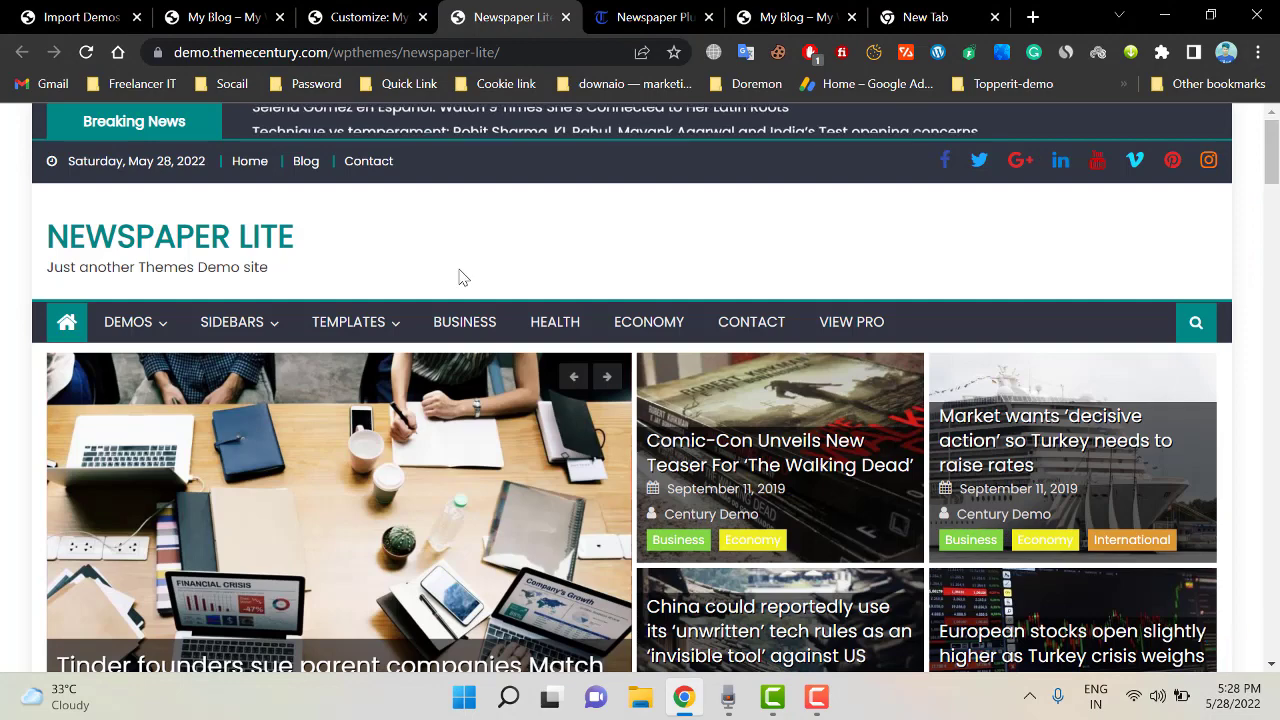
left_click(383, 206)
left_click(700, 15)
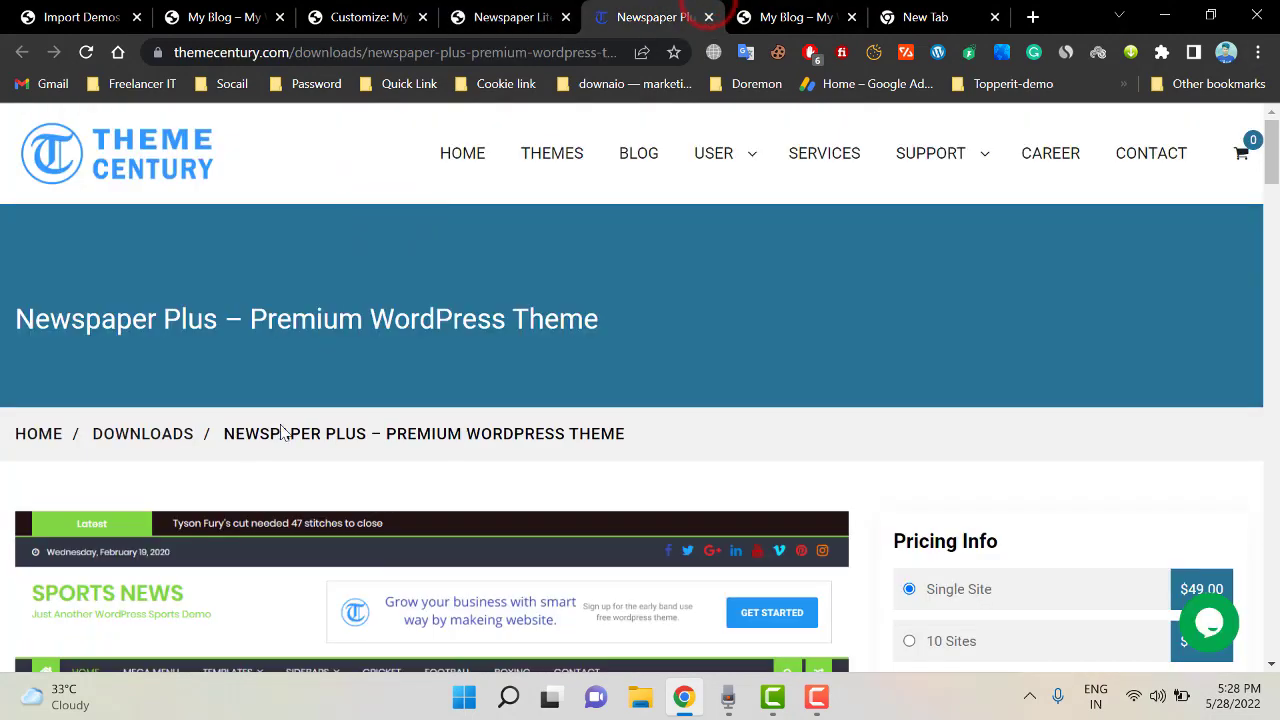
Return to the Customizer's Header Ads area and dismiss the block widgets welcome guide
left_click(360, 17)
scroll(147, 480, "down", 2)
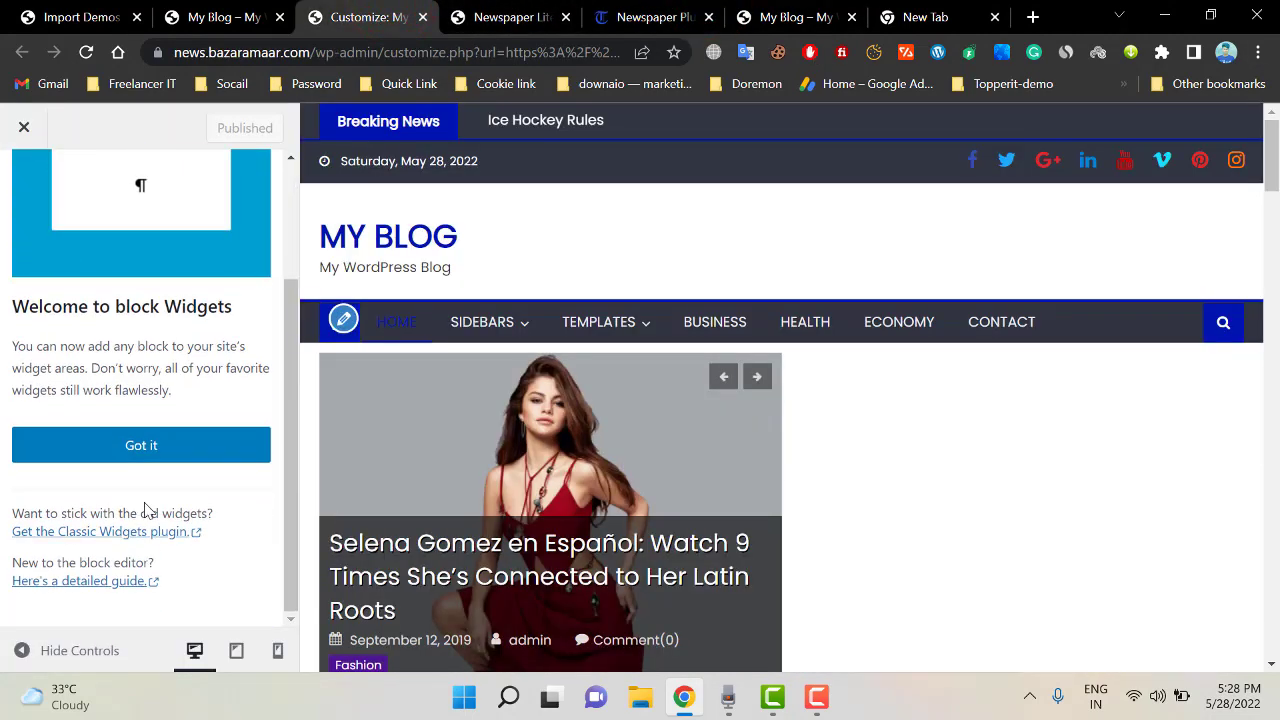
left_click(166, 455)
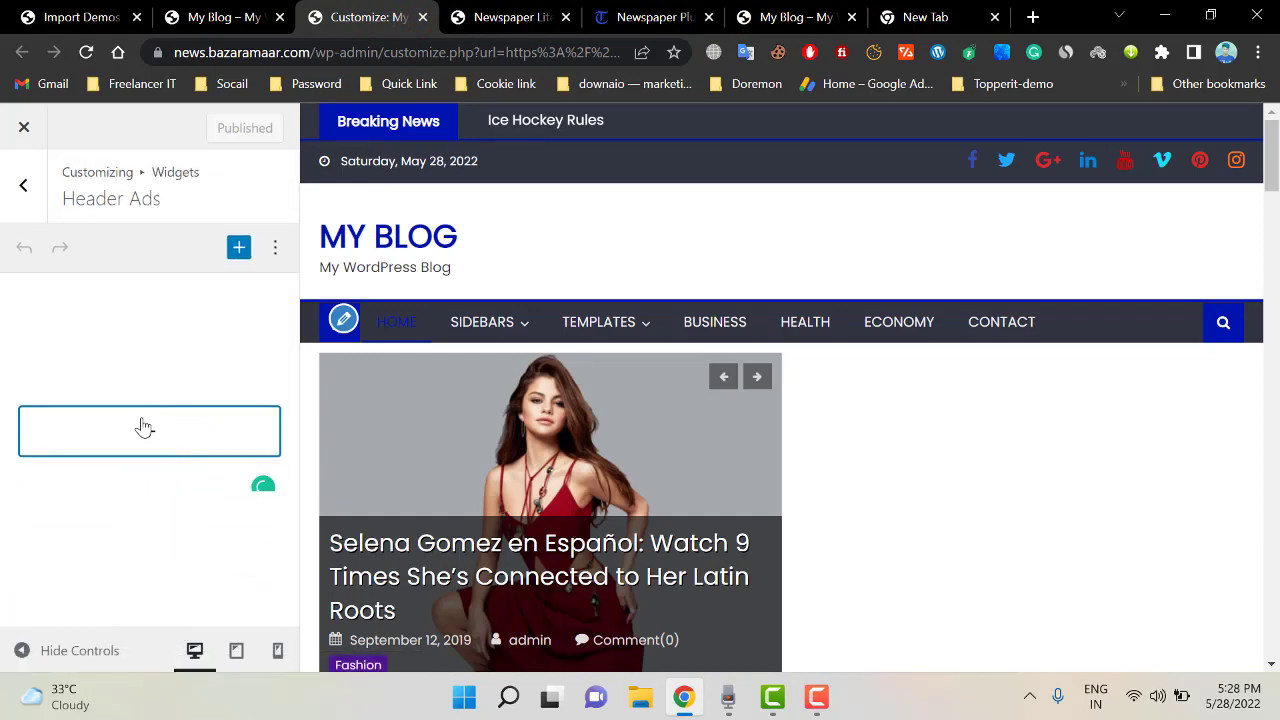
Add an Image block below the existing Header Ads banner and upload Top-Banner.gif from the Downloads folder to it
left_click(145, 428)
left_click(296, 585)
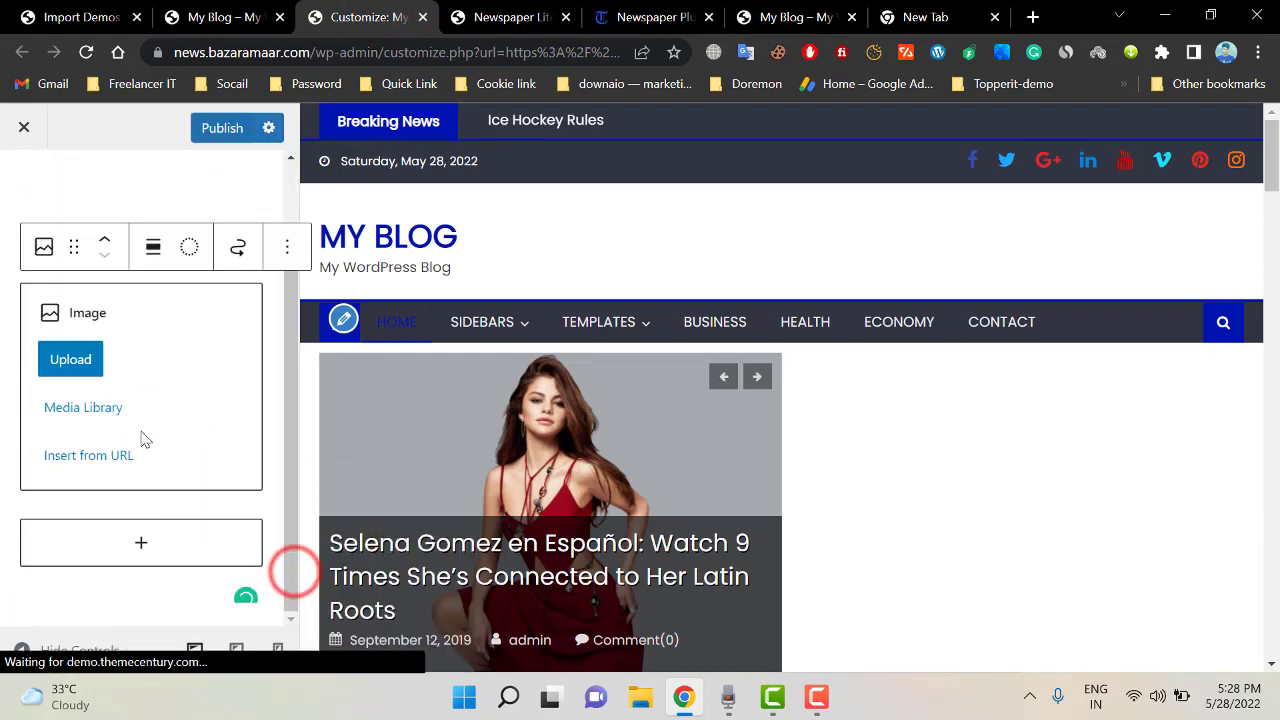
left_click(84, 384)
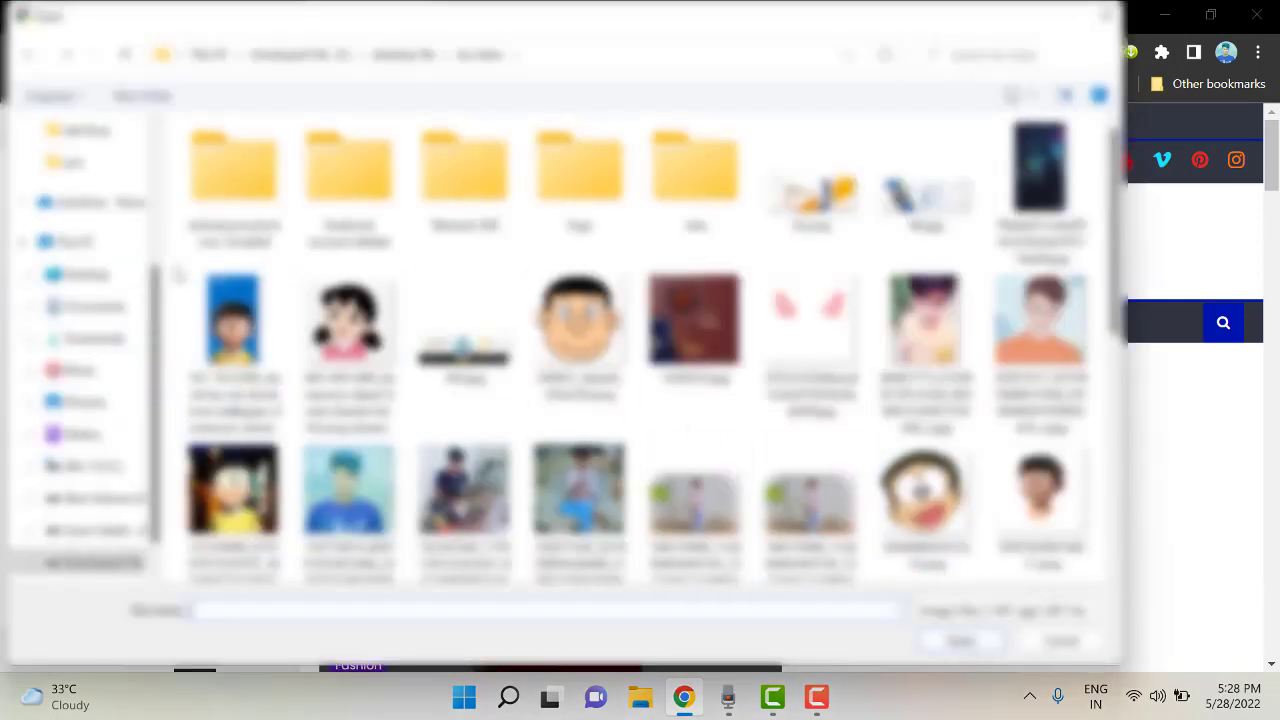
left_click(94, 332)
scroll(595, 368, "down", 5)
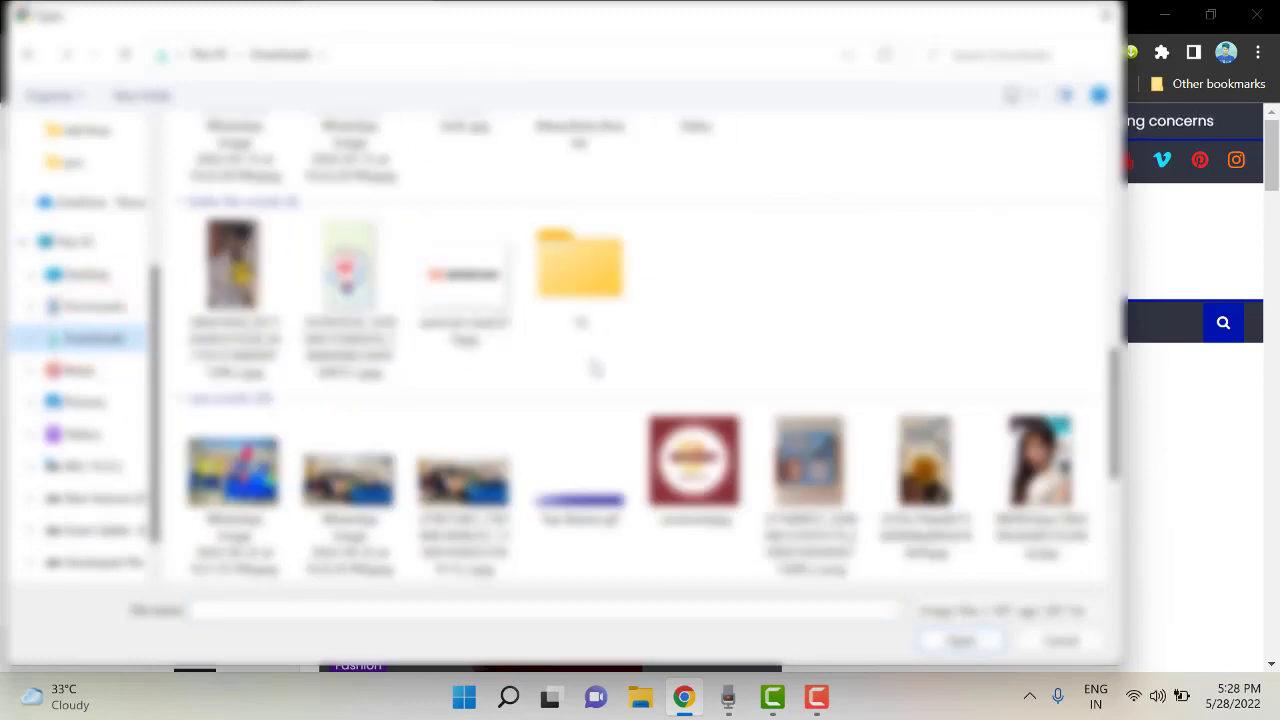
scroll(595, 368, "down", 3)
double_click(586, 340)
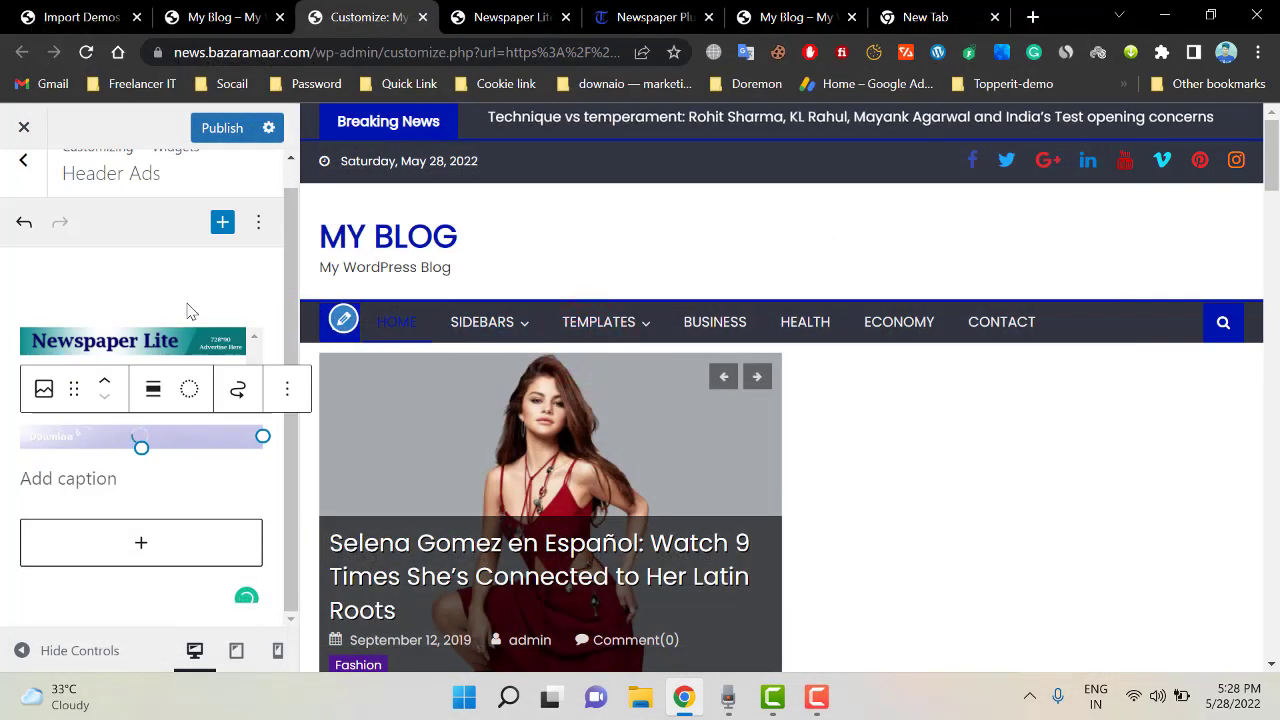
Open the existing Newspaper Lite banner widget and examine its title, image and link options
left_click(140, 345)
left_click_drag(151, 395, 151, 437)
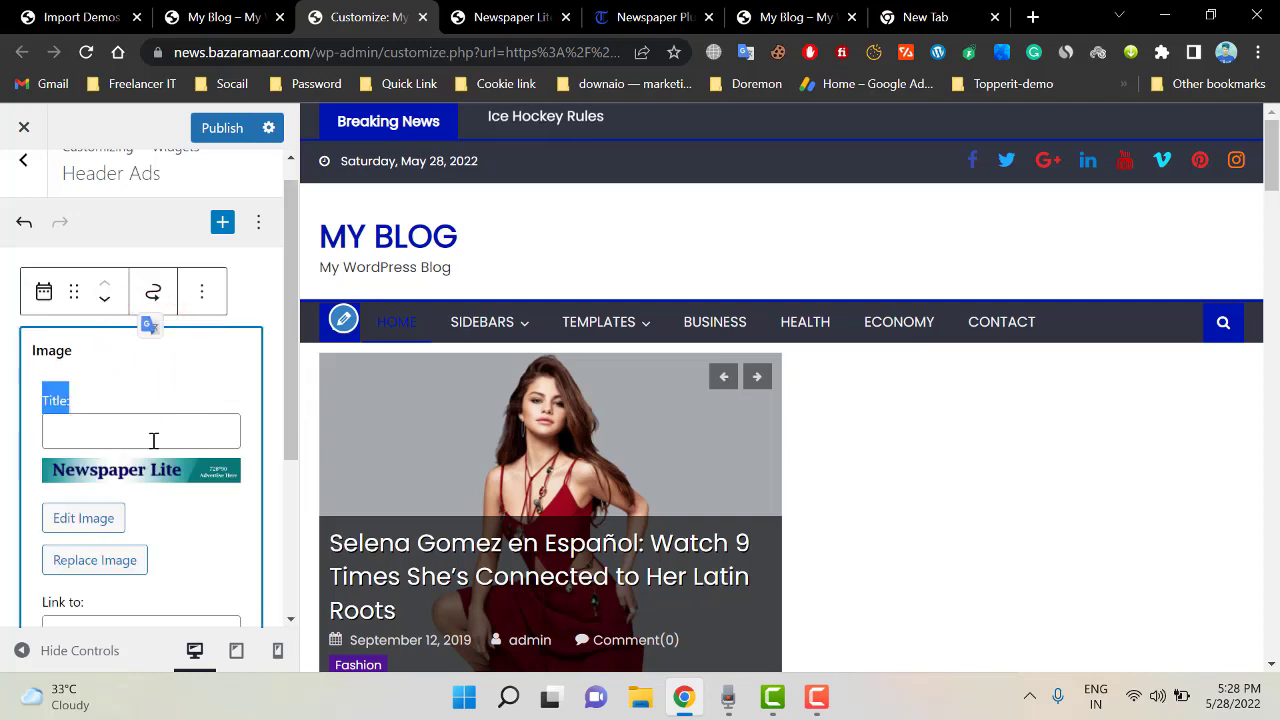
scroll(151, 437, "down", 2)
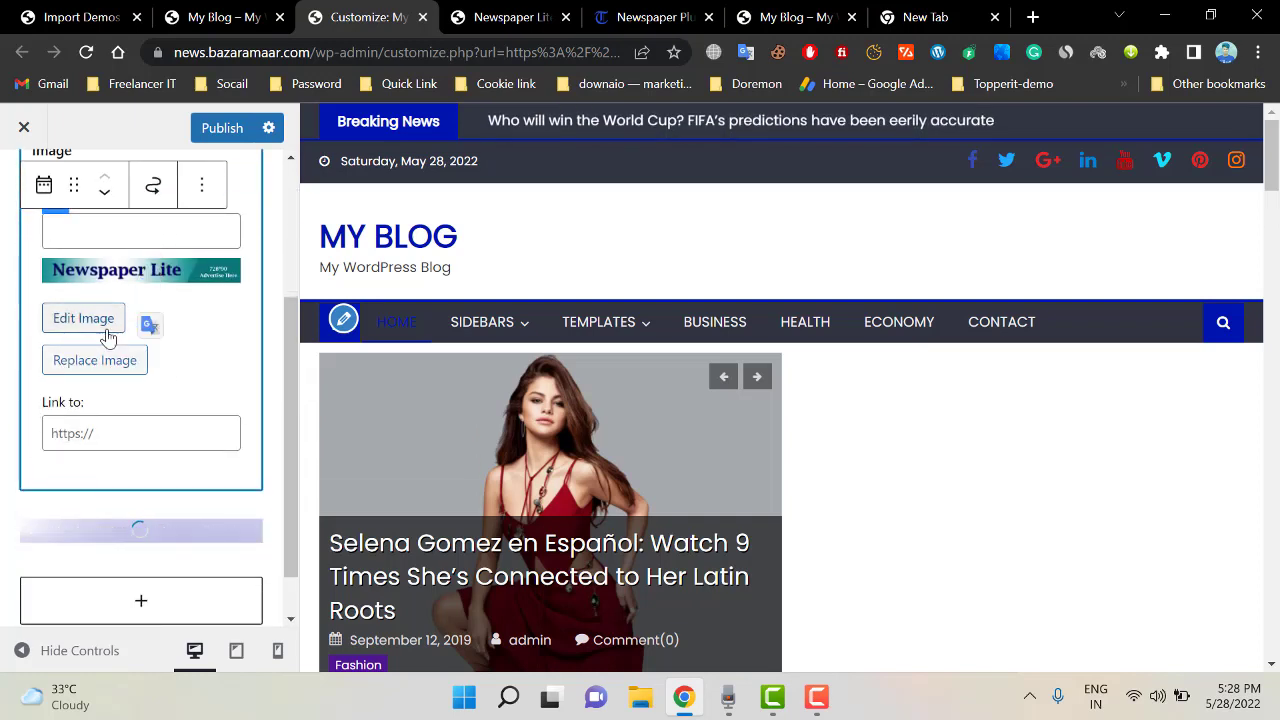
scroll(166, 408, "down", 1)
scroll(110, 430, "up", 3)
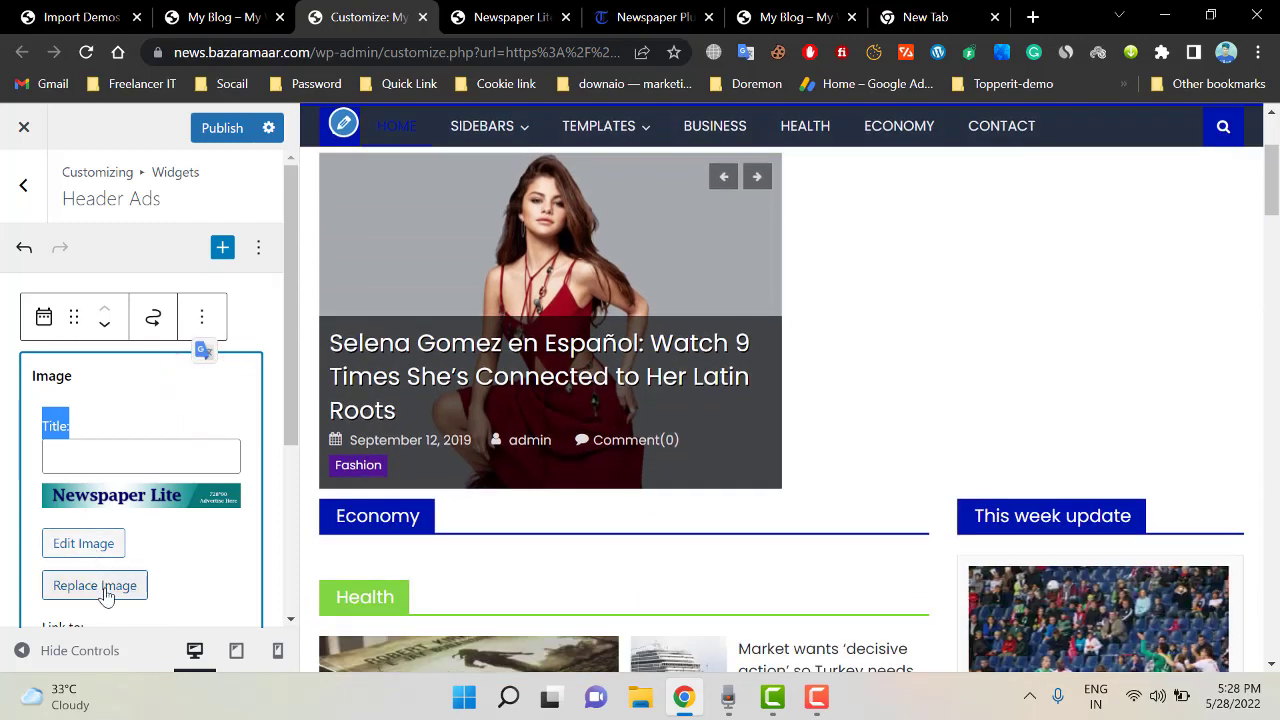
Try to replace the Newspaper Lite banner image by uploading Top-Banner.gif from the Downloads folder
left_click(100, 585)
left_click(394, 201)
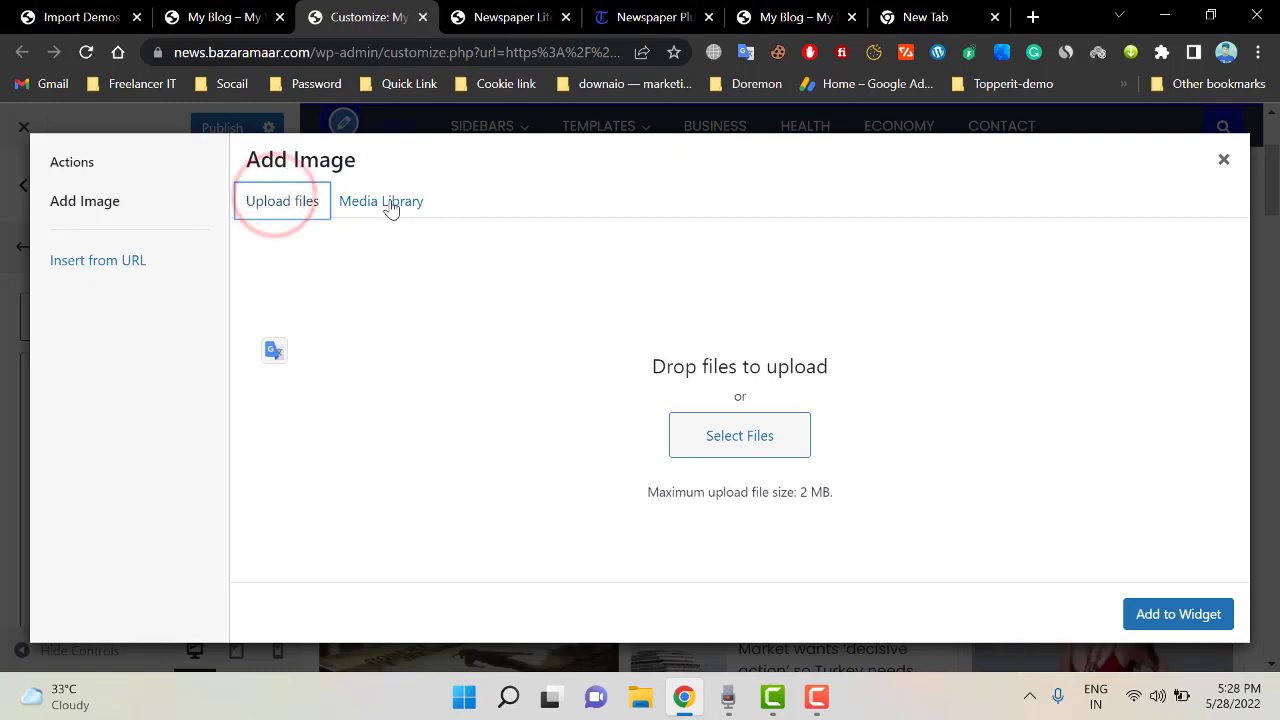
left_click(390, 207)
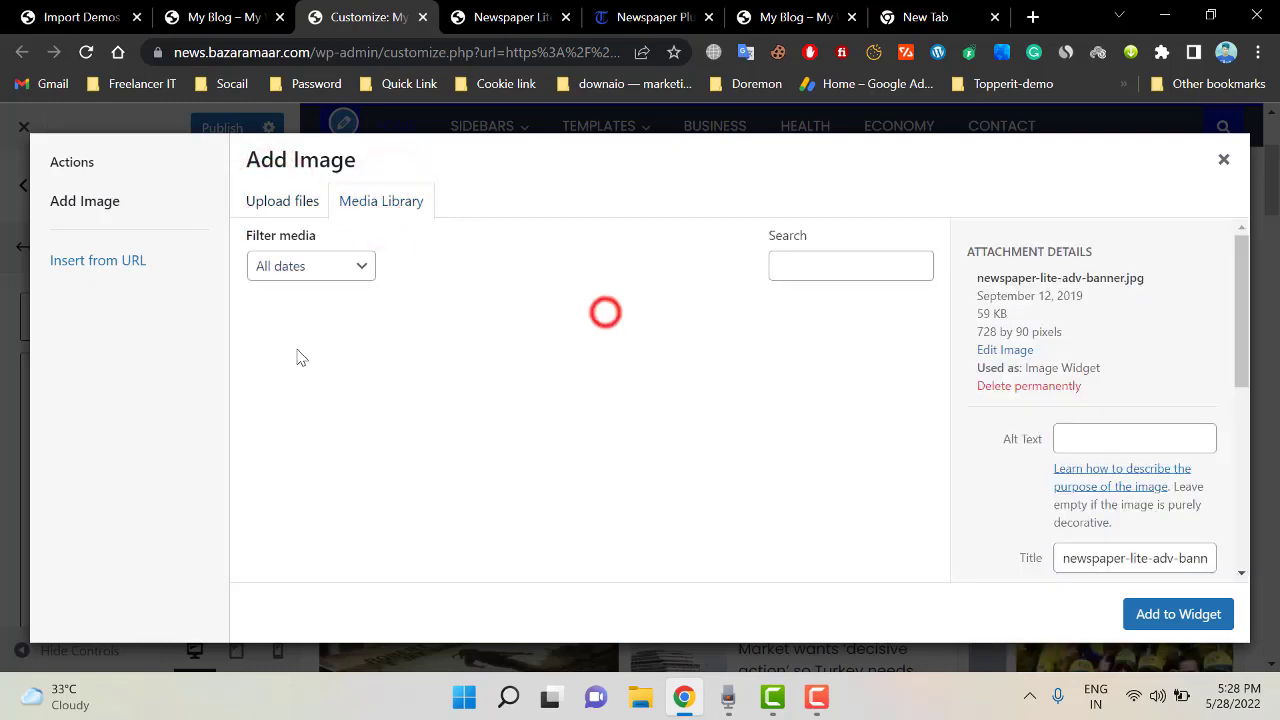
left_click(302, 205)
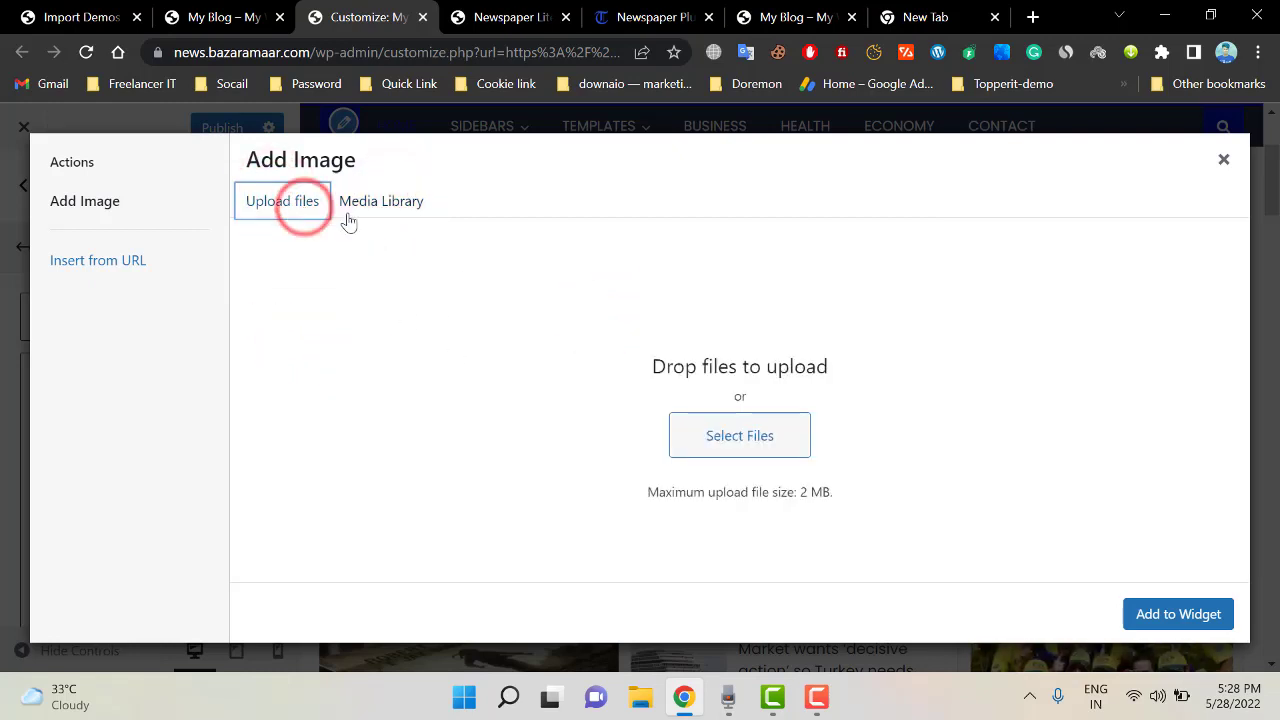
left_click(373, 205)
left_click(302, 201)
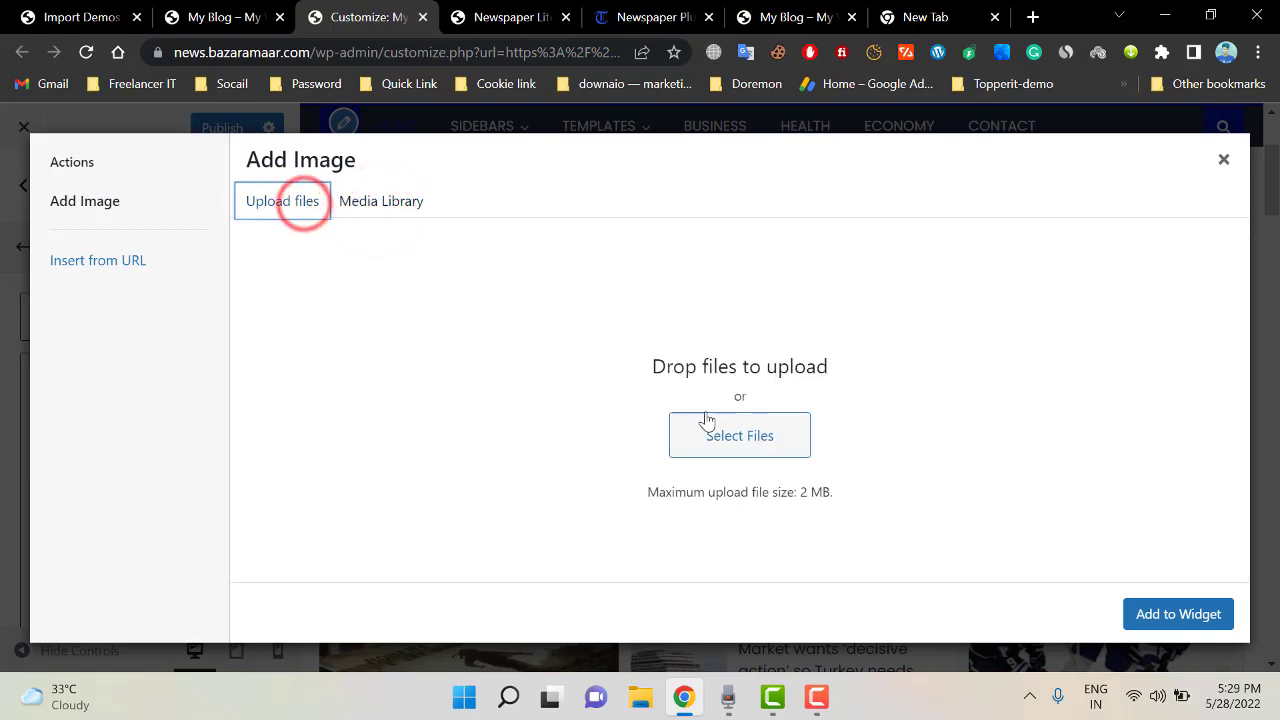
left_click(766, 449)
scroll(640, 350, "down", 10)
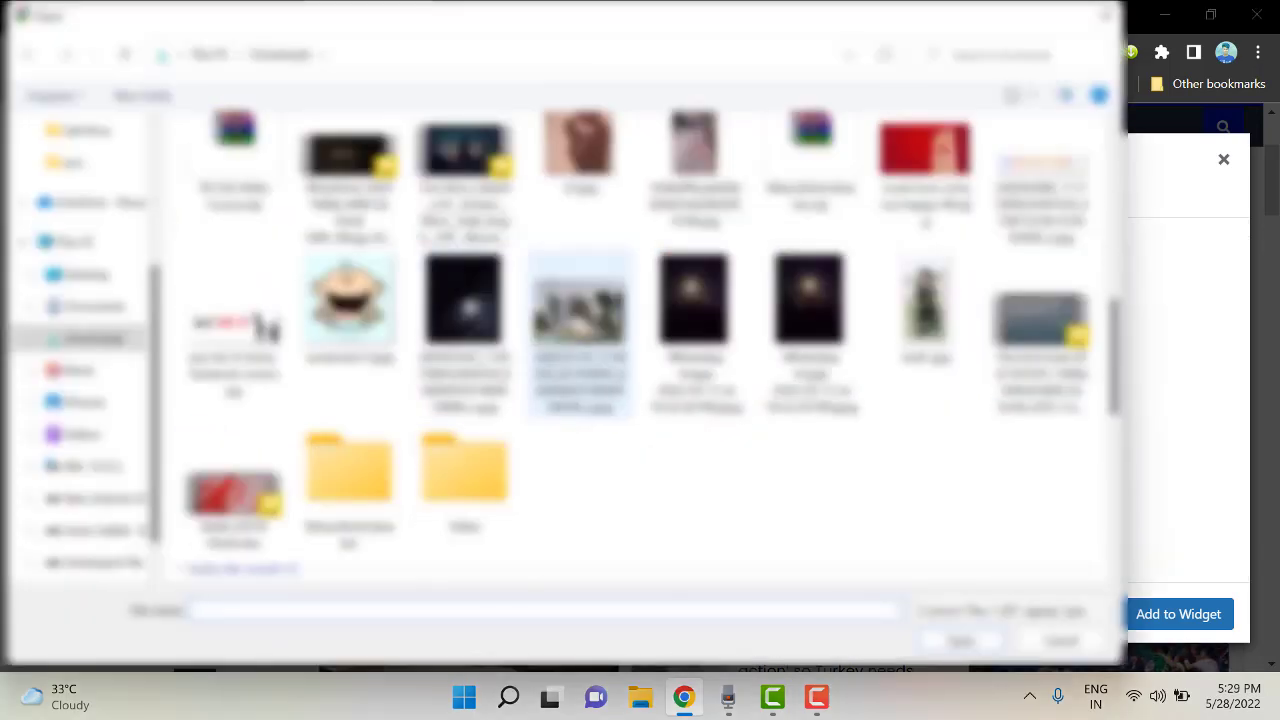
left_click(810, 318)
double_click(810, 318)
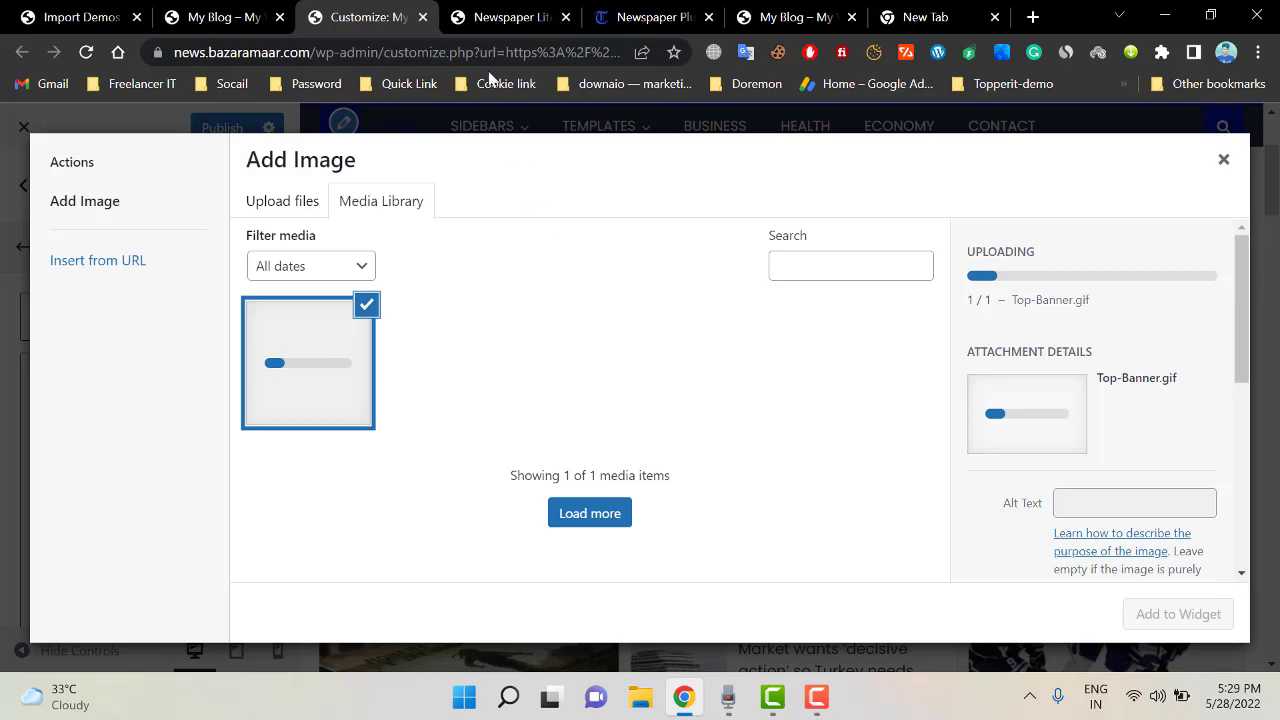
left_click(505, 17)
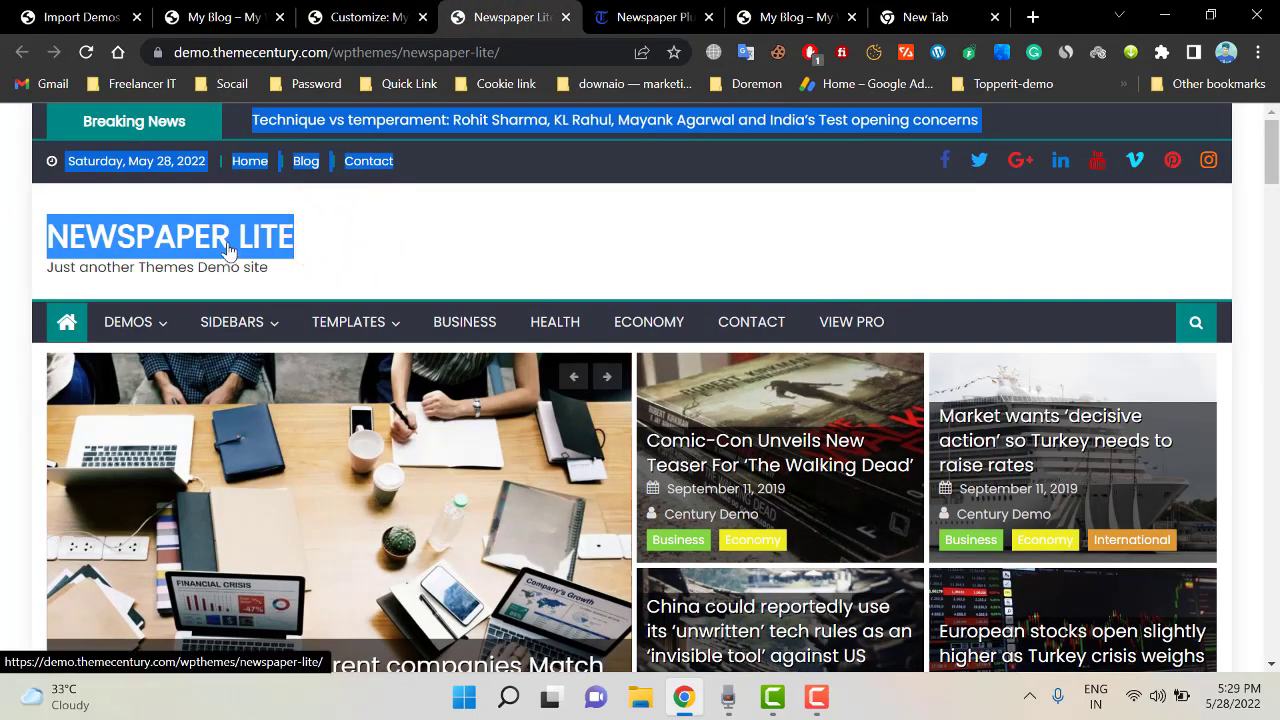
left_click(325, 17)
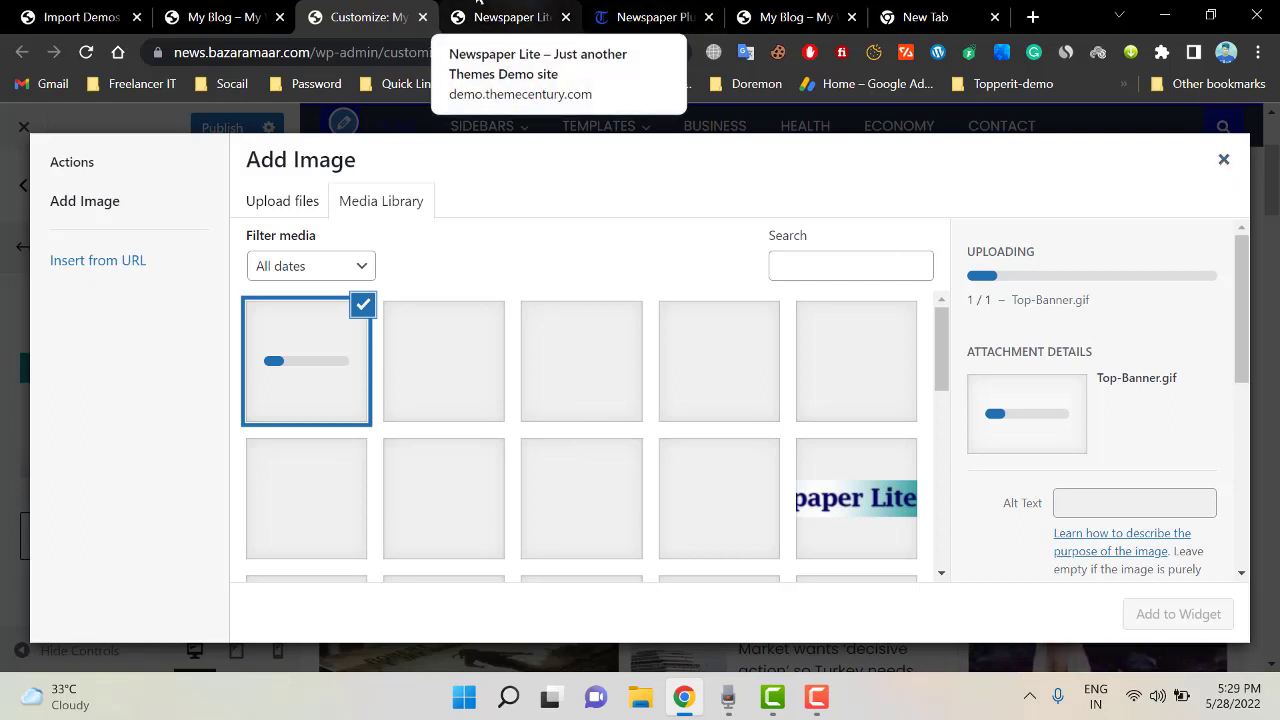
left_click(818, 694)
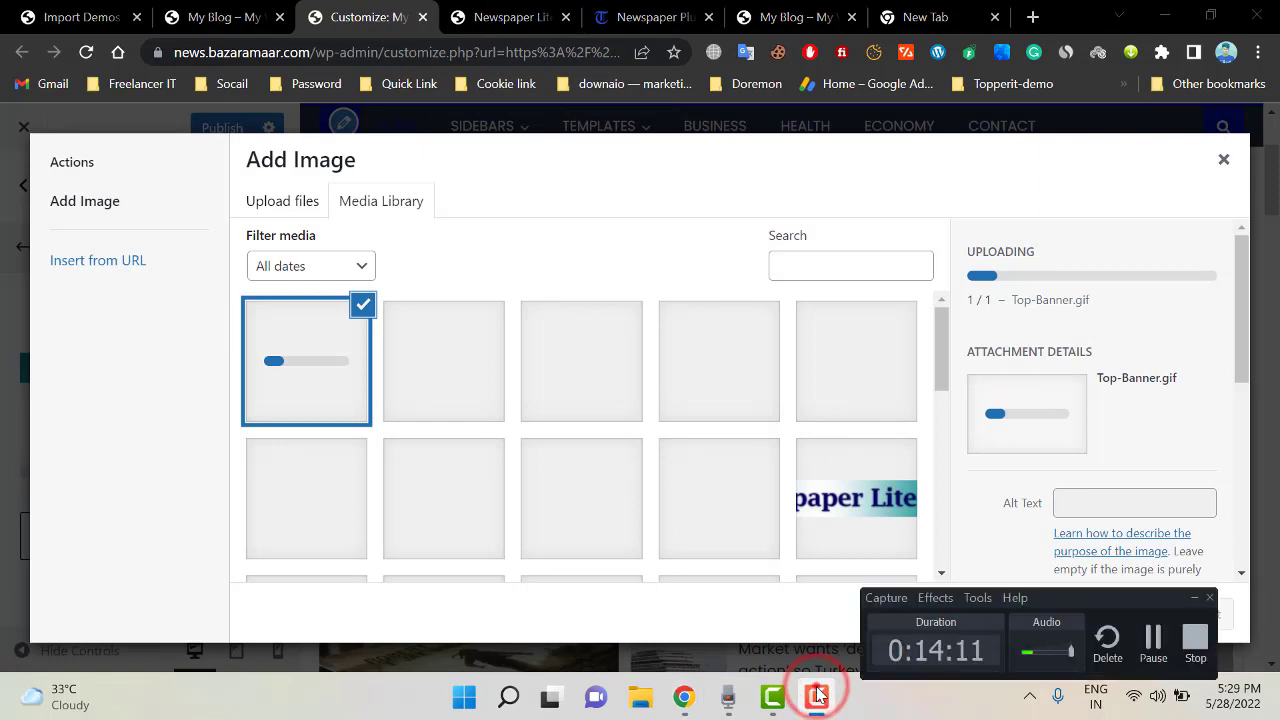
left_click(818, 694)
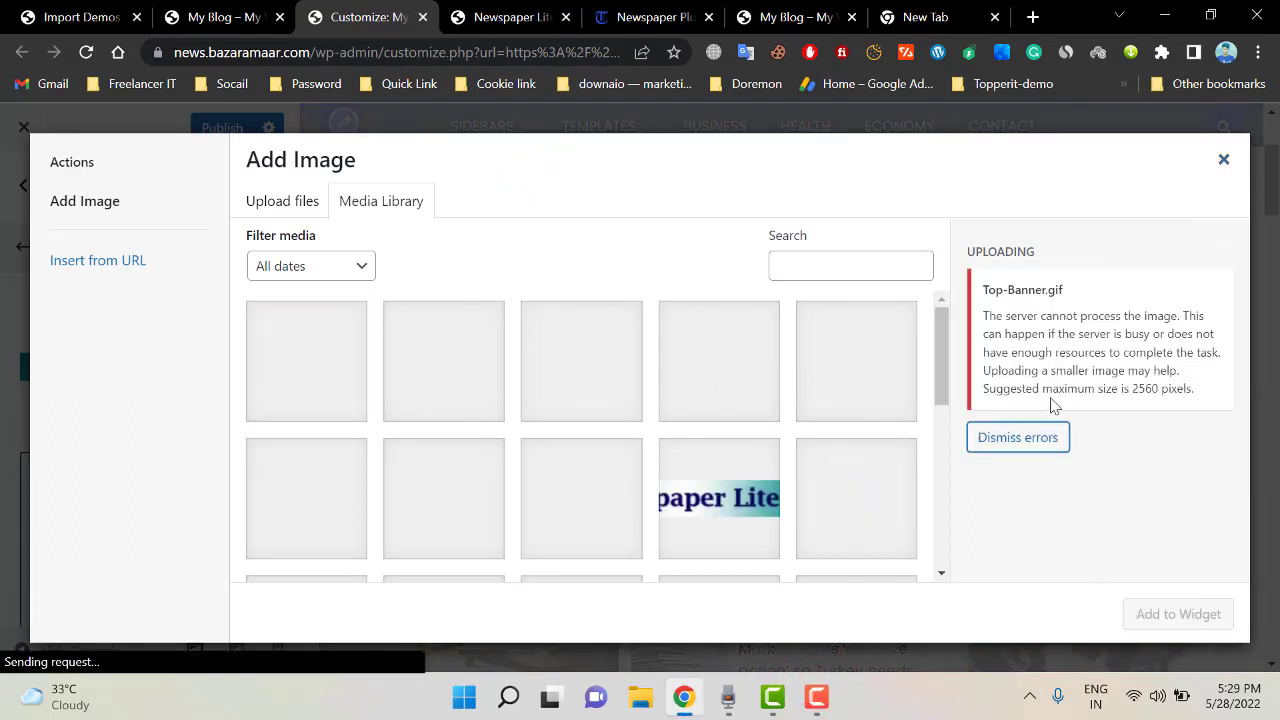
Choose newspaper-lite-adv-banner.jpg from the media library and add it to the Header Ads image widget
left_click(472, 368)
left_click(708, 495)
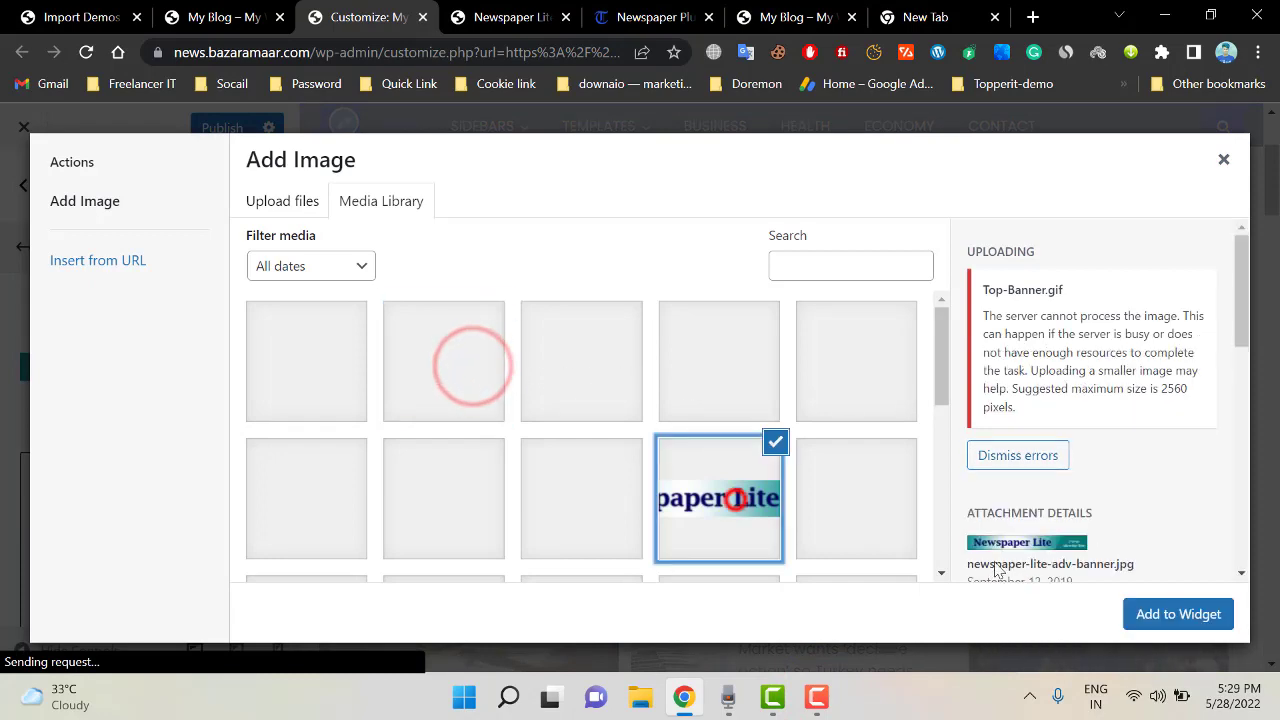
left_click(1190, 612)
scroll(833, 478, "down", 5)
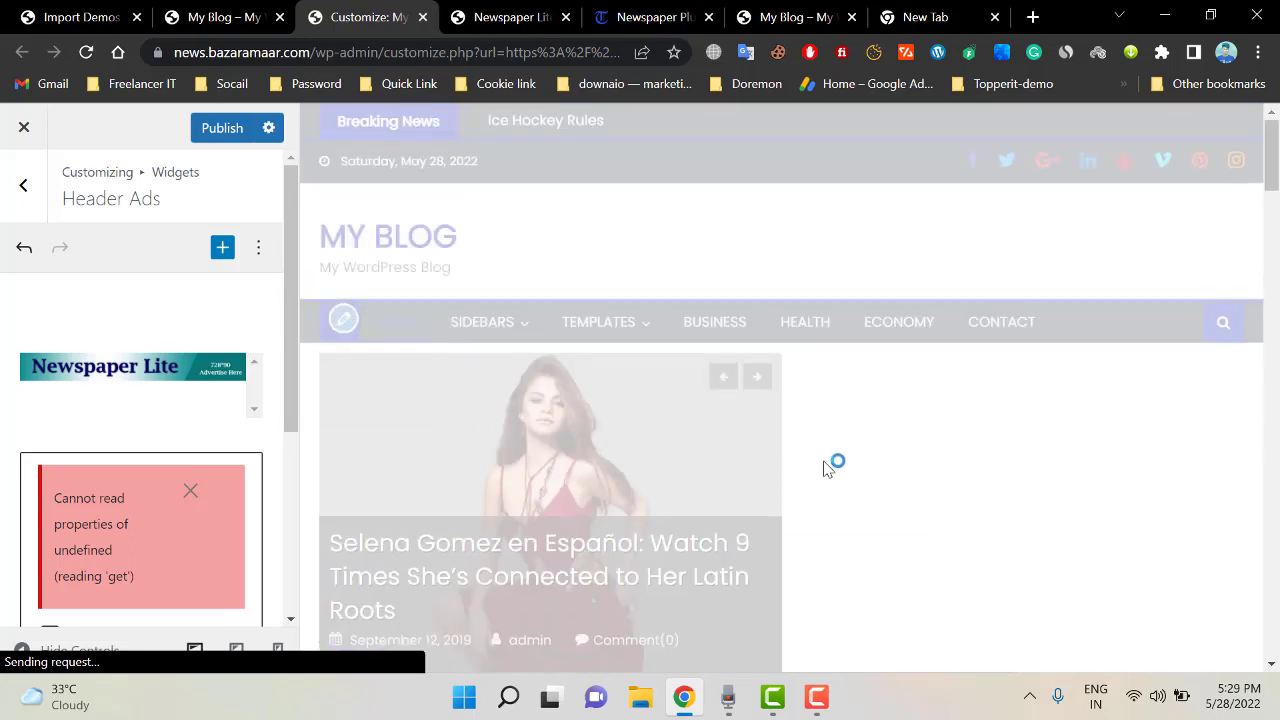
Dismiss the error on the extra Image block below the banner and remove that block from Header Ads
left_click(190, 488)
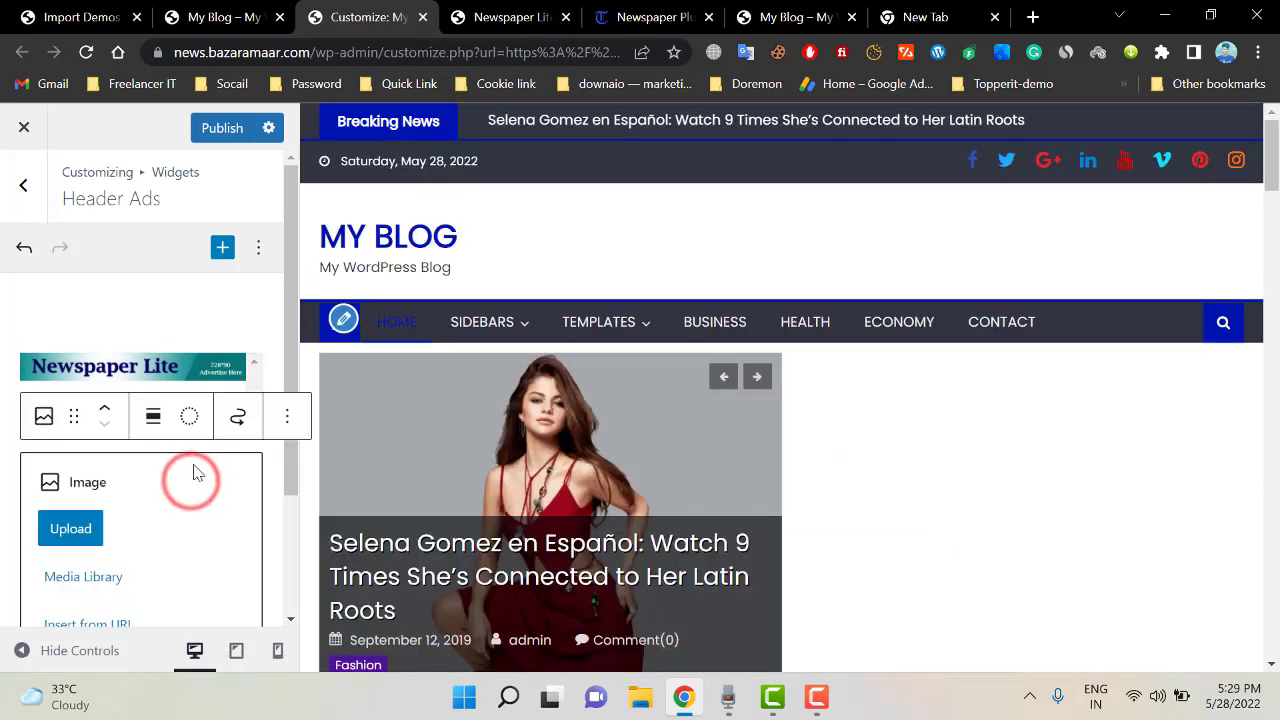
scroll(108, 396, "down", 1)
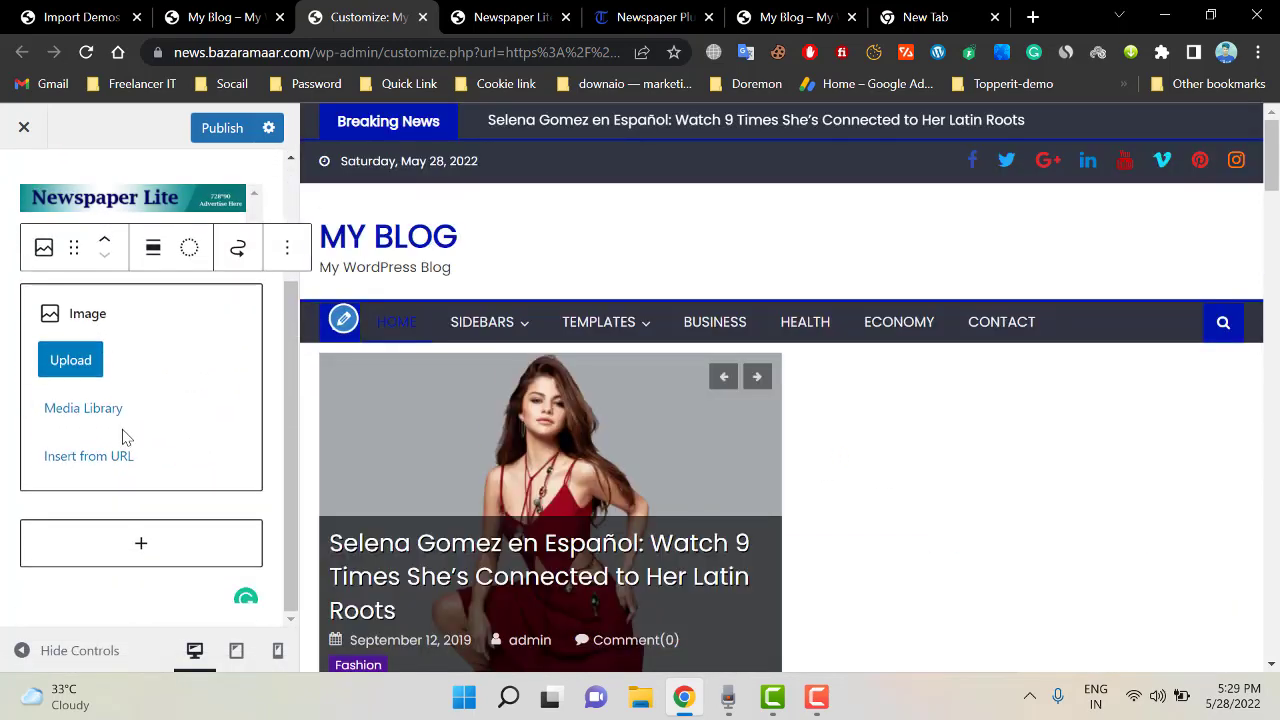
left_click(294, 266)
left_click(163, 317)
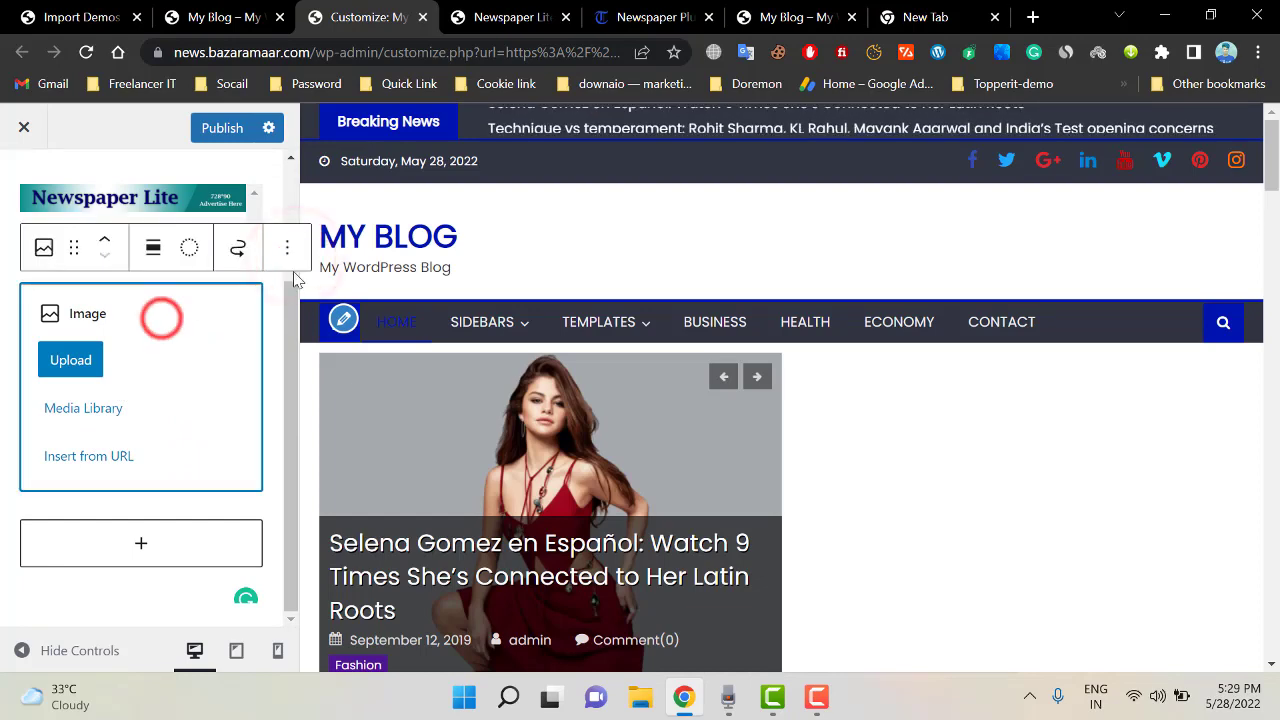
left_click(289, 258)
left_click(316, 655)
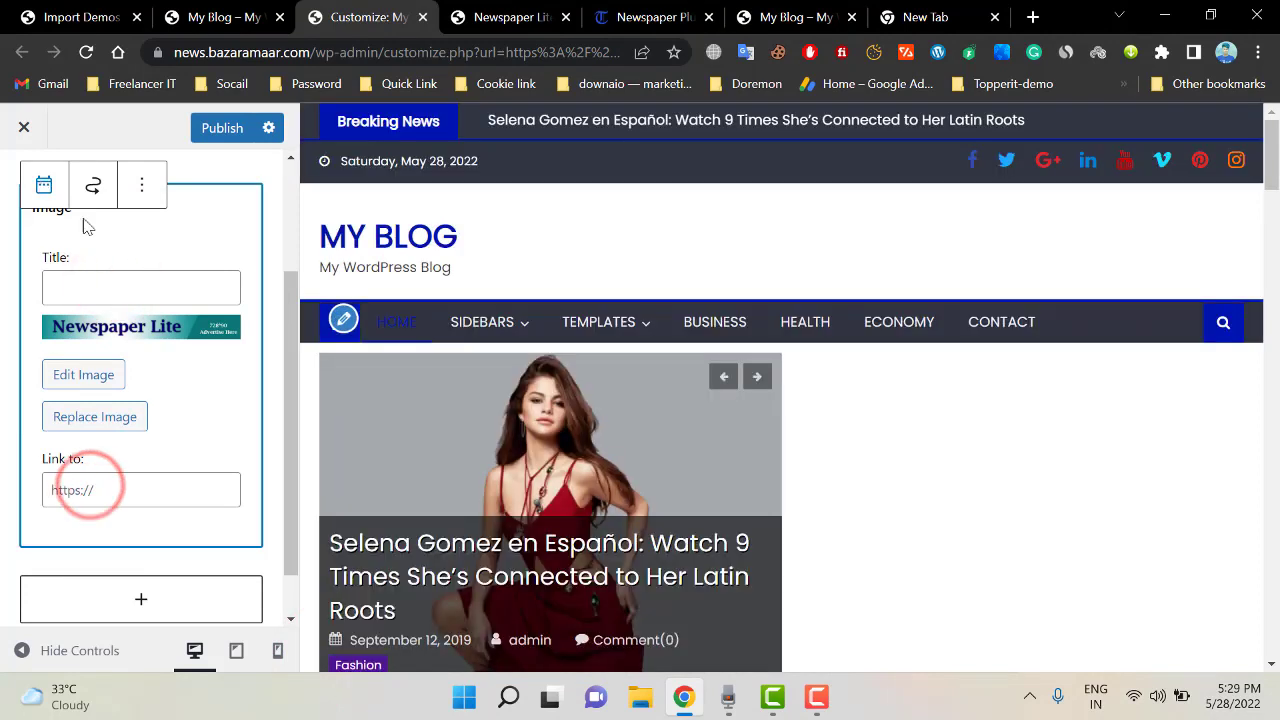
Leave the widget settings and open the Header Image options under Header Settings
scroll(120, 300, "up", 3)
left_click(24, 195)
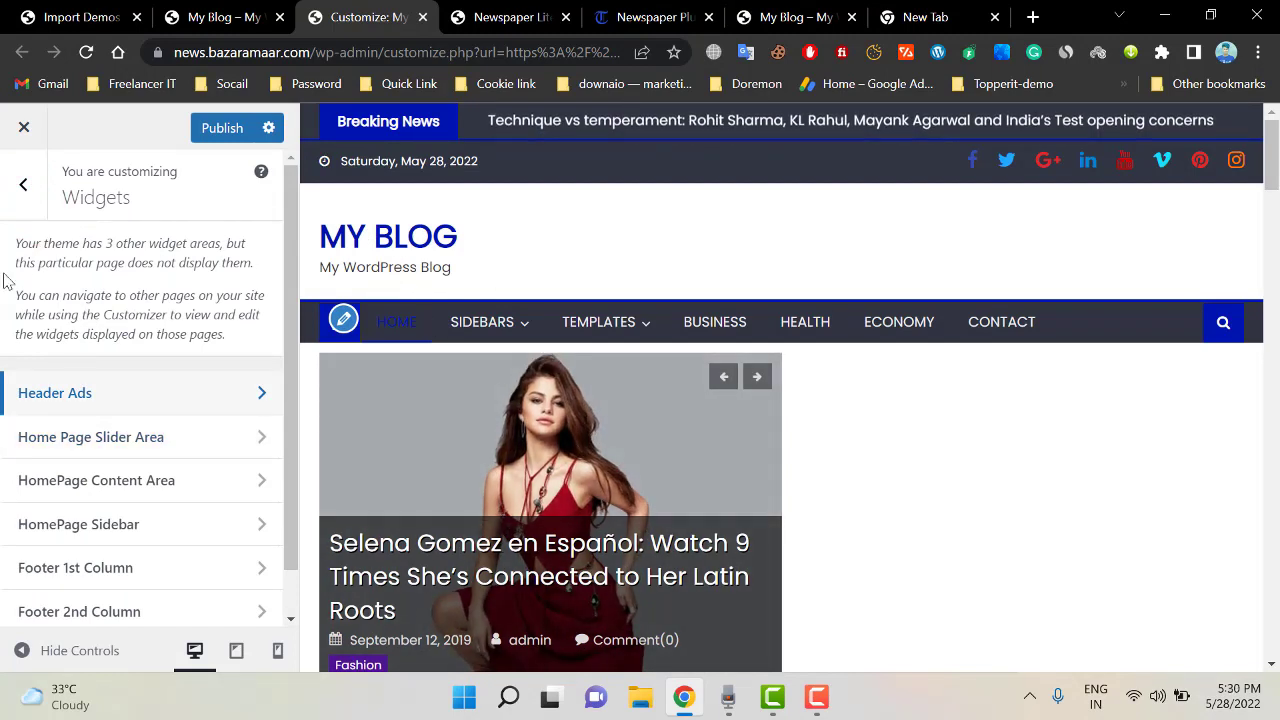
left_click(40, 201)
scroll(180, 503, "up", 2)
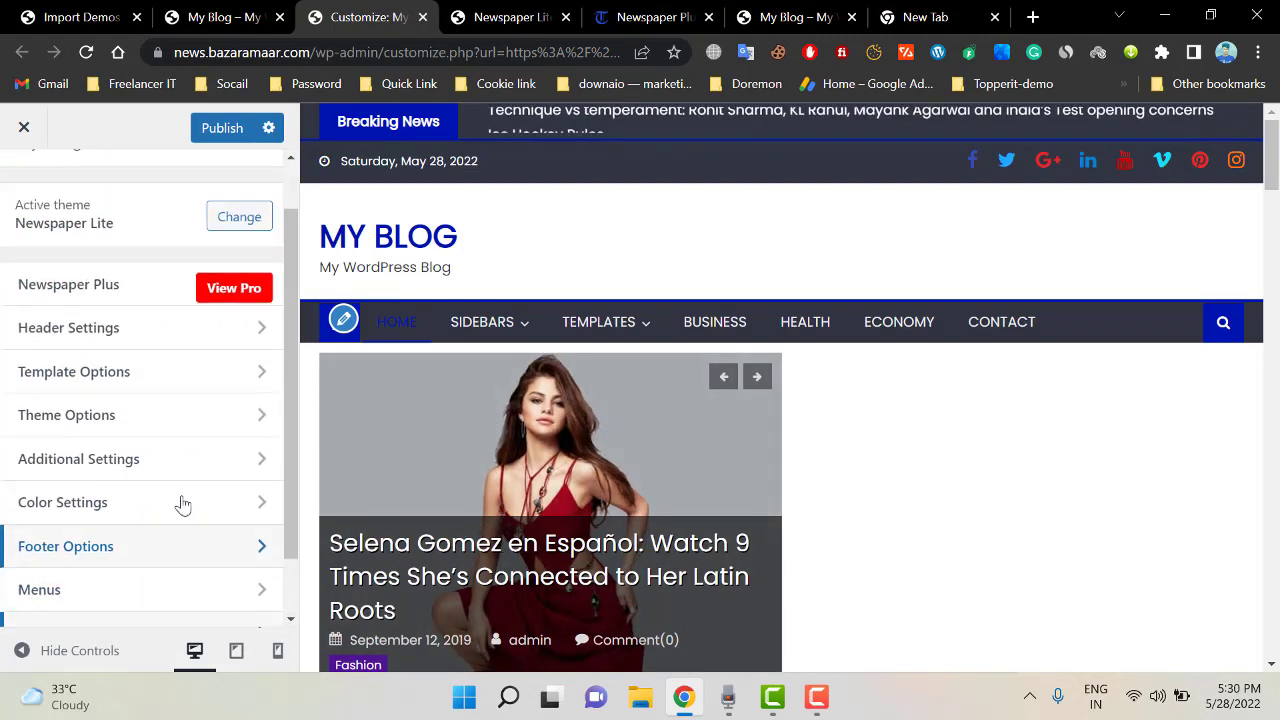
left_click(177, 390)
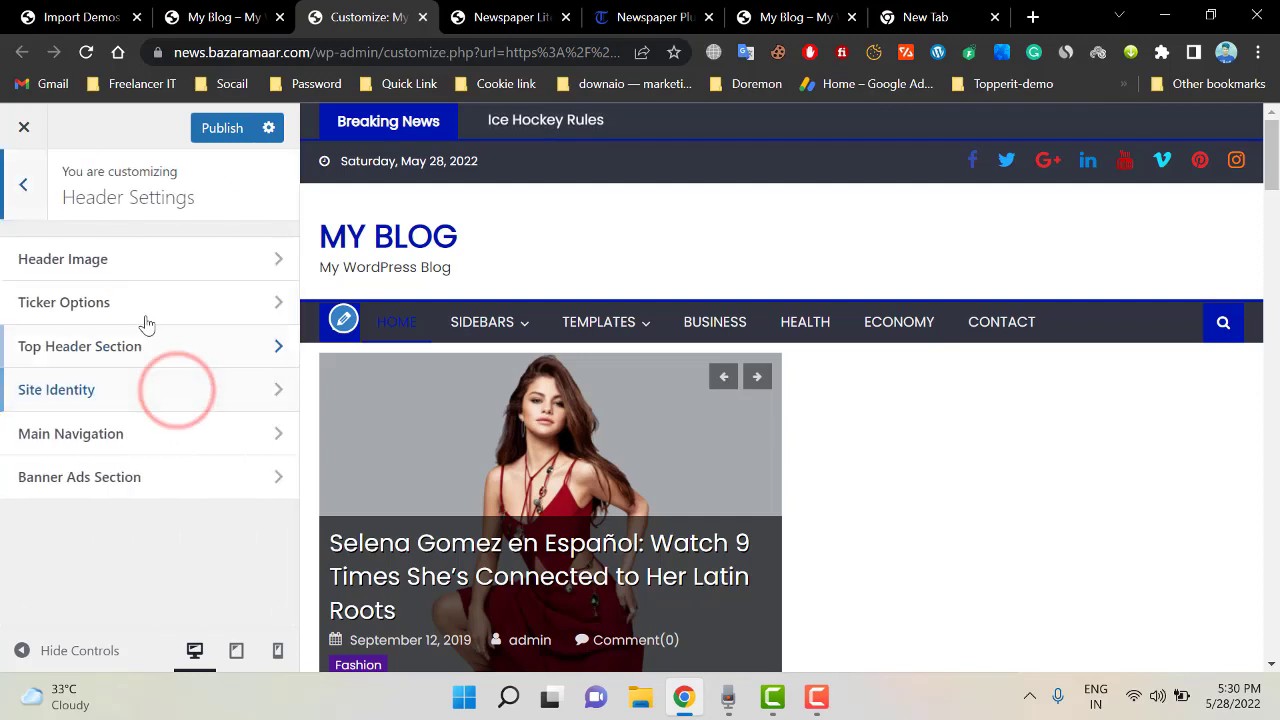
left_click(161, 260)
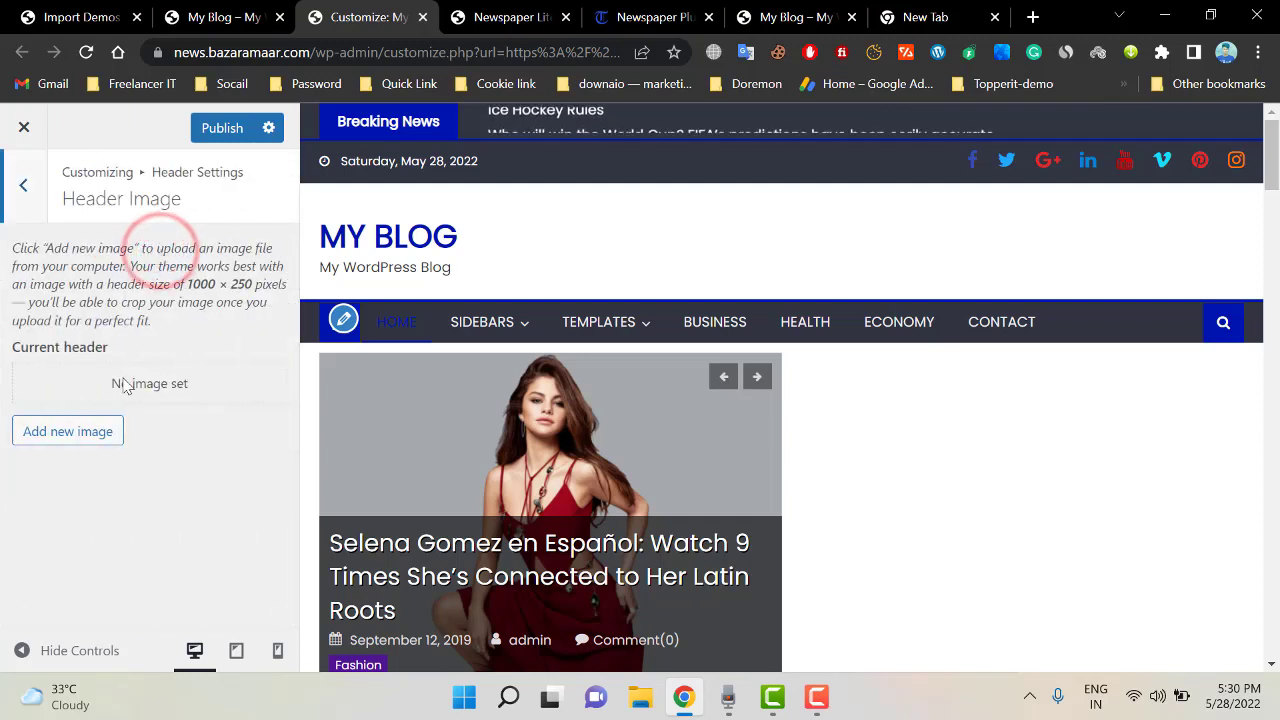
left_click_drag(188, 388, 182, 389)
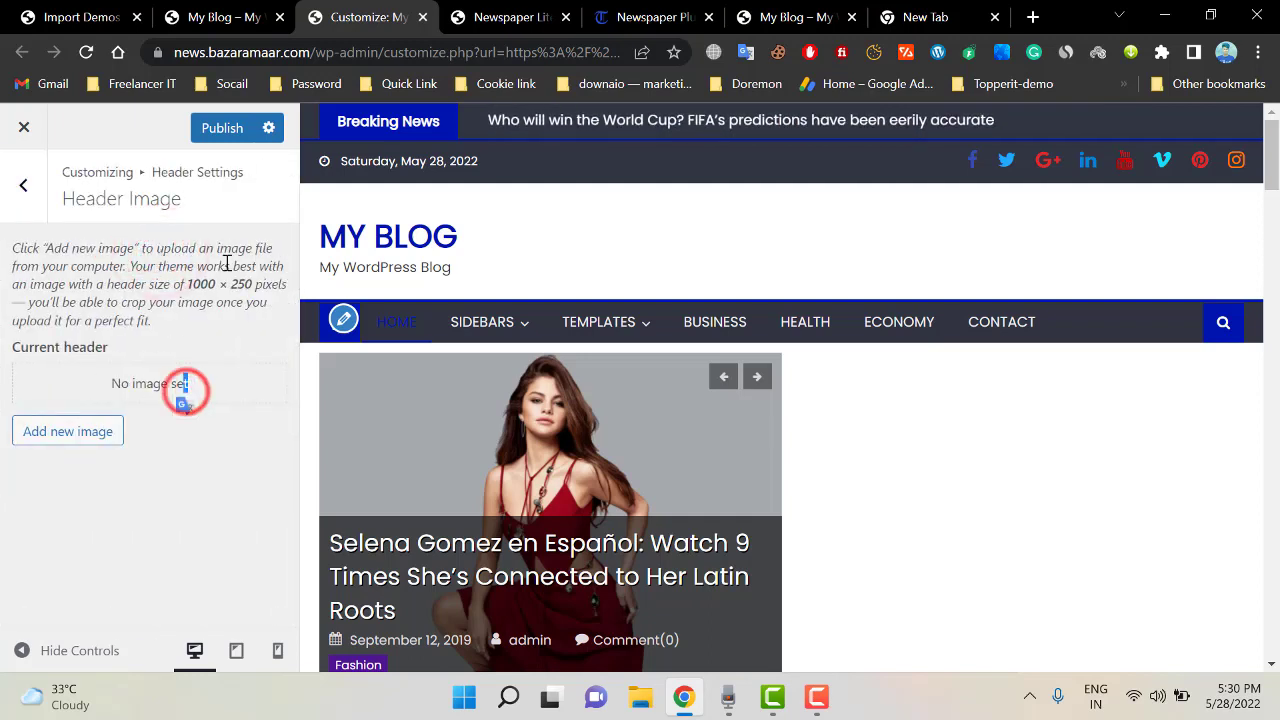
Open the Ticker Options under Header Settings and change the news ticker caption to Trading News
left_click(23, 185)
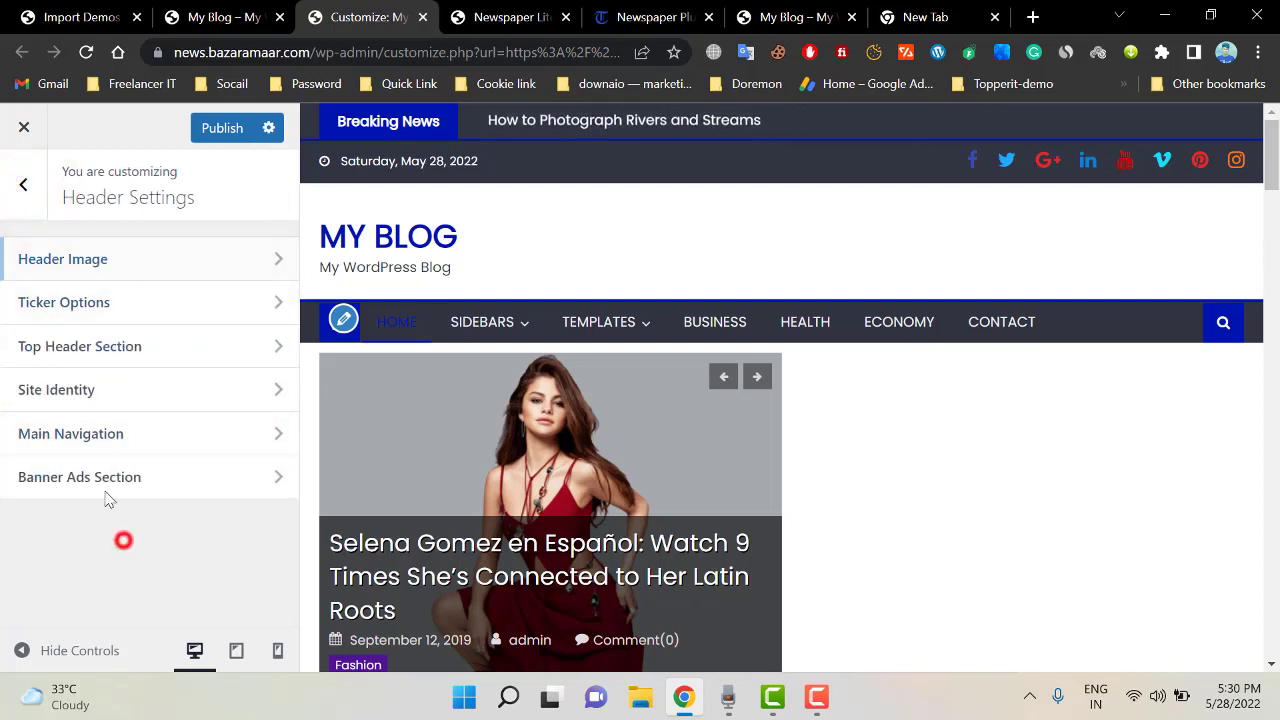
left_click(140, 305)
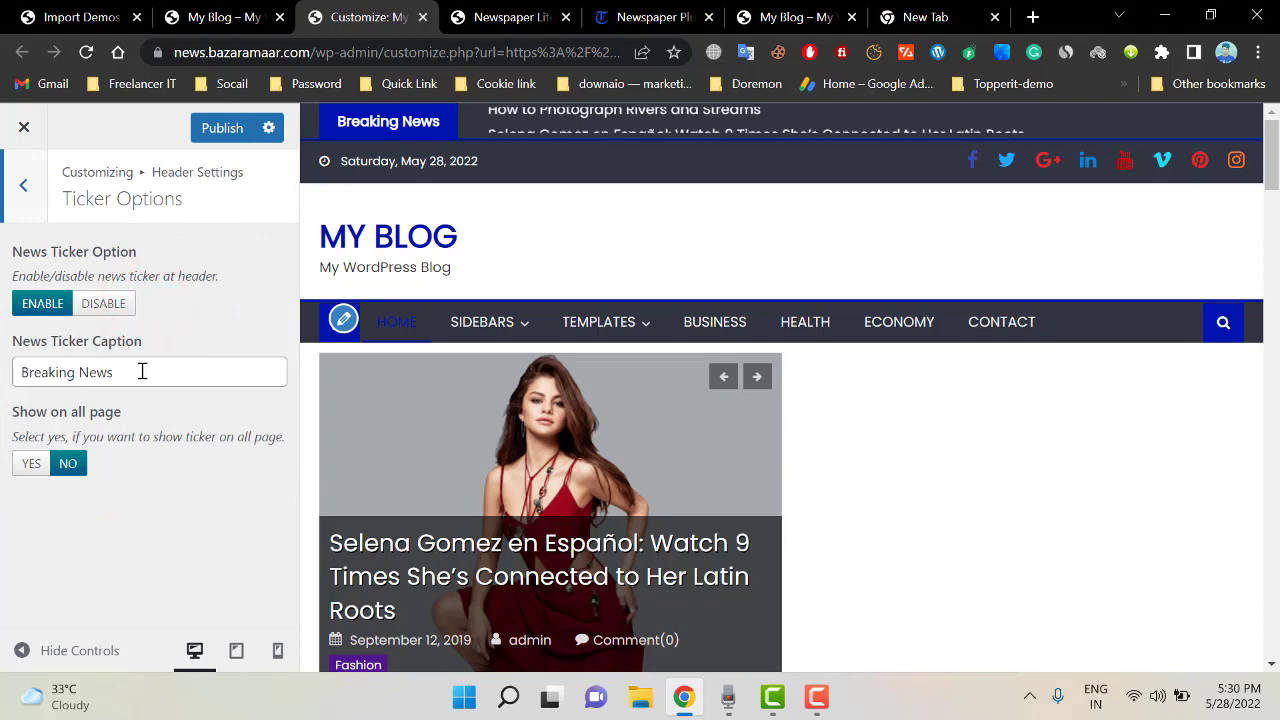
scroll(520, 410, "down", 3)
scroll(540, 370, "up", 3)
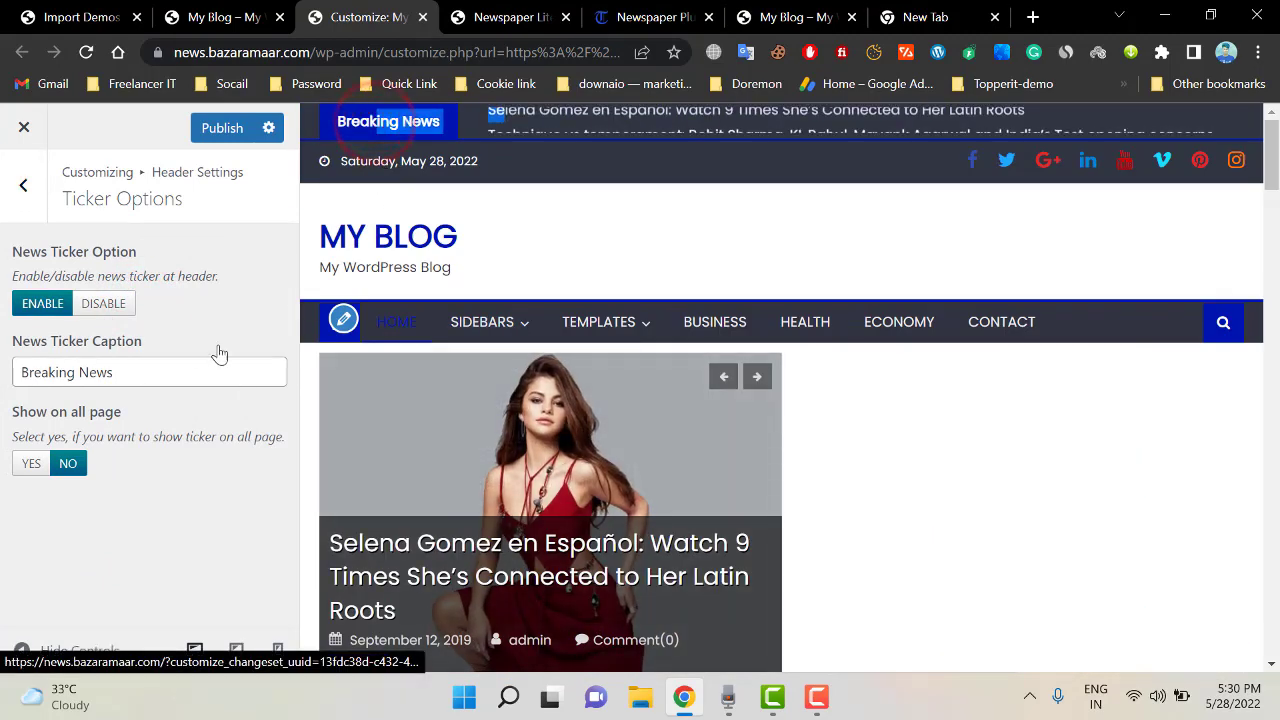
left_click(157, 368)
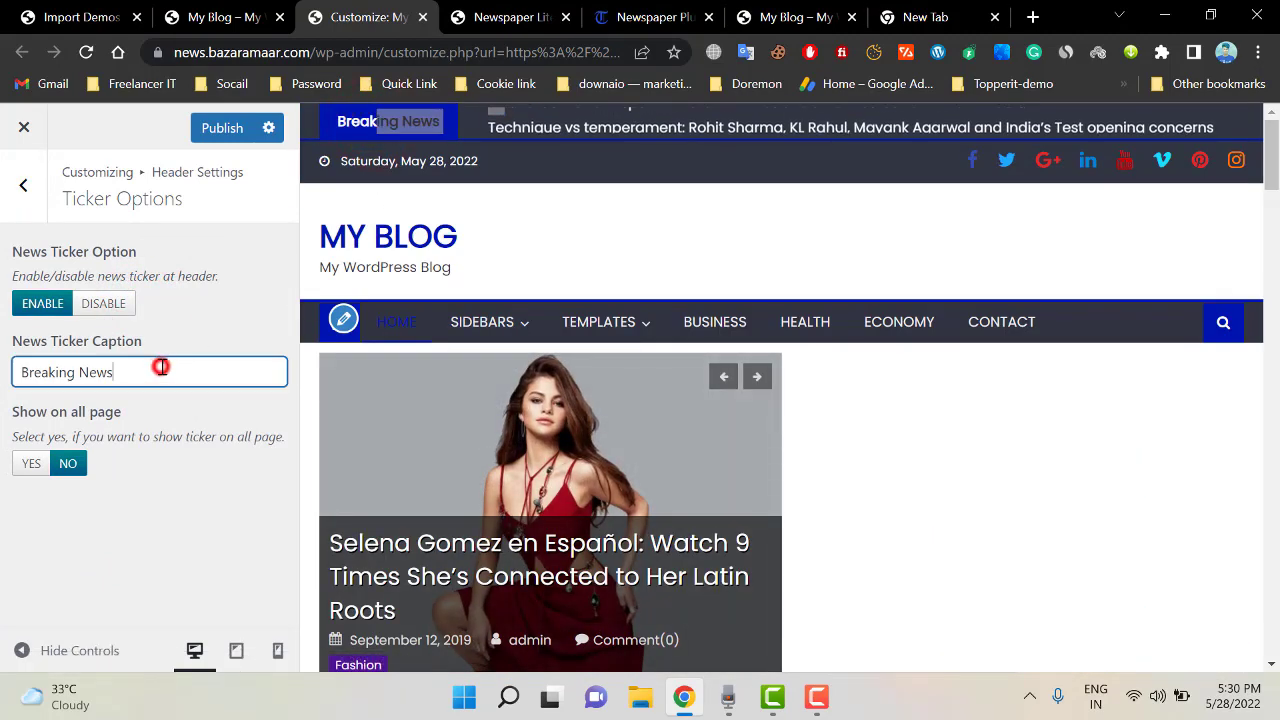
double_click(61, 373)
type("Trad")
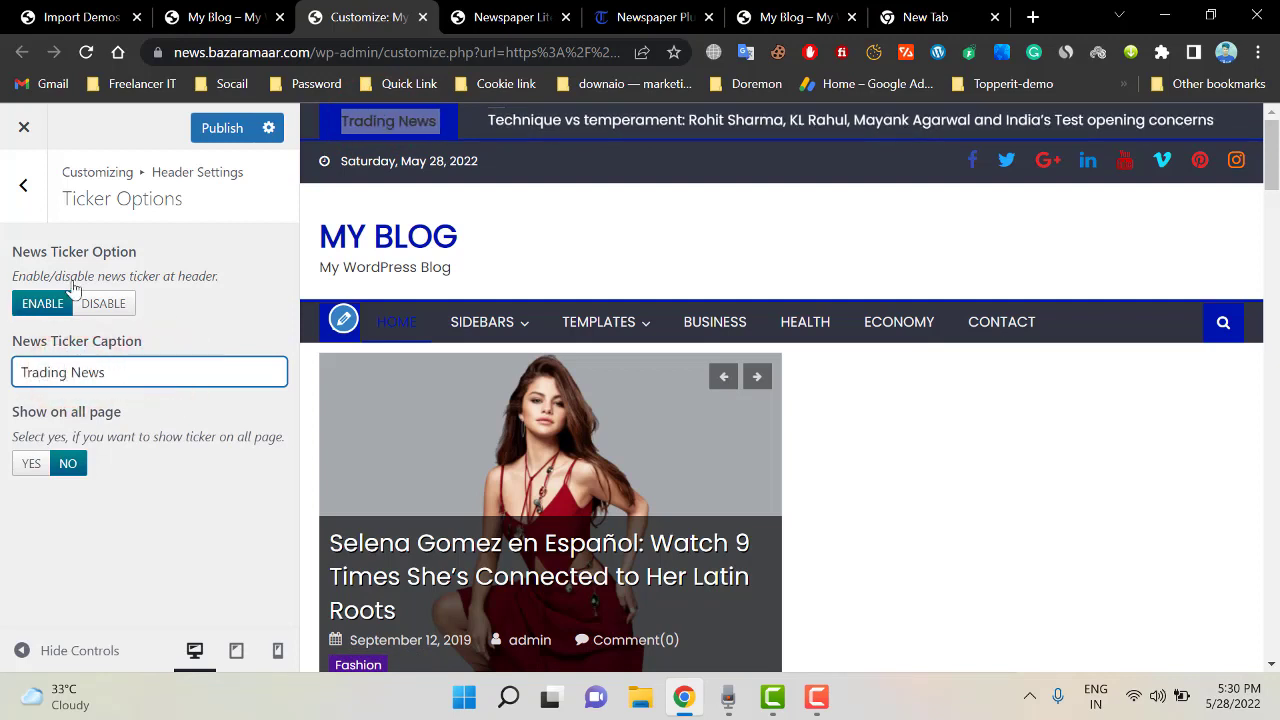
left_click(390, 123)
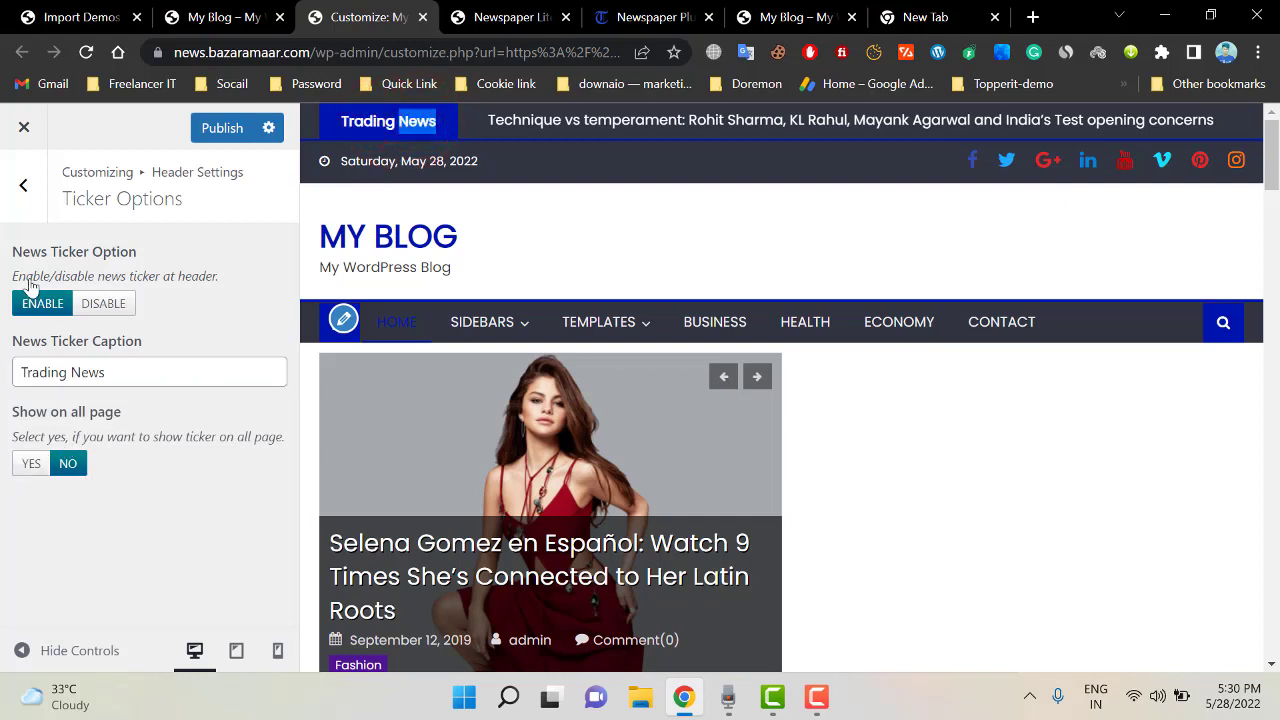
Try disabling the news ticker in the header and switch it back on
left_click_drag(112, 307, 169, 298)
left_click(186, 271)
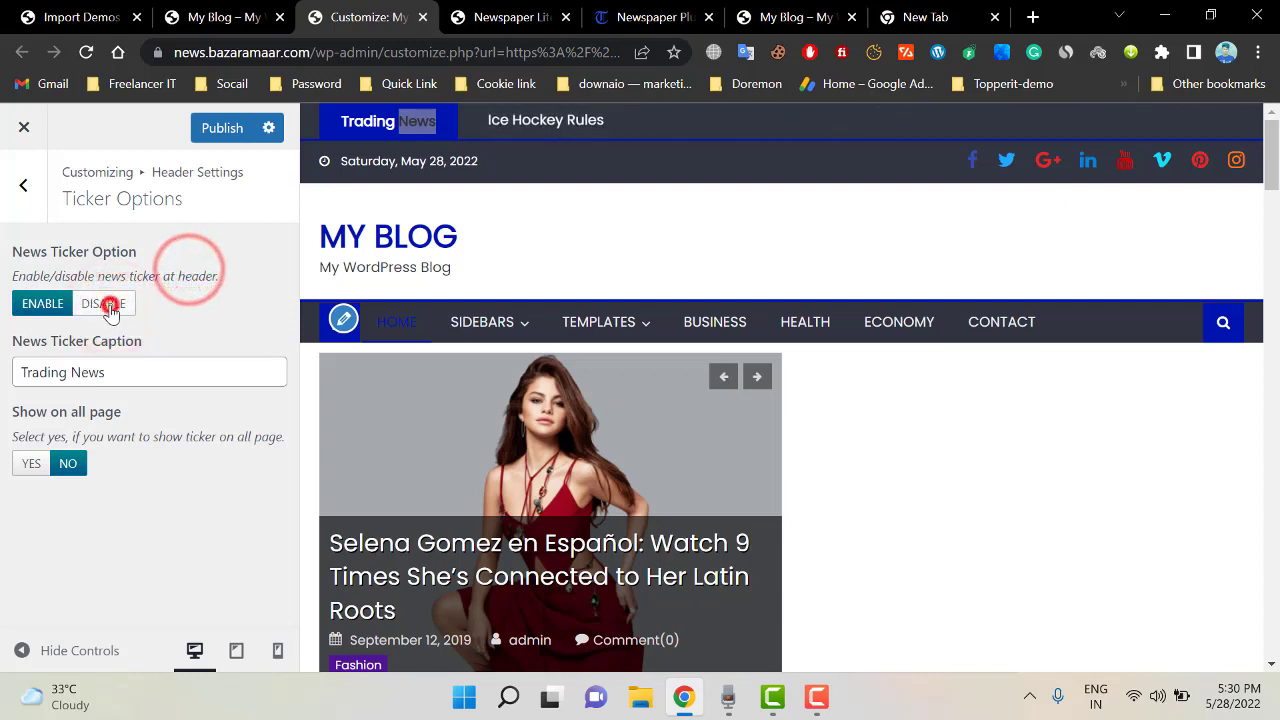
left_click(103, 305)
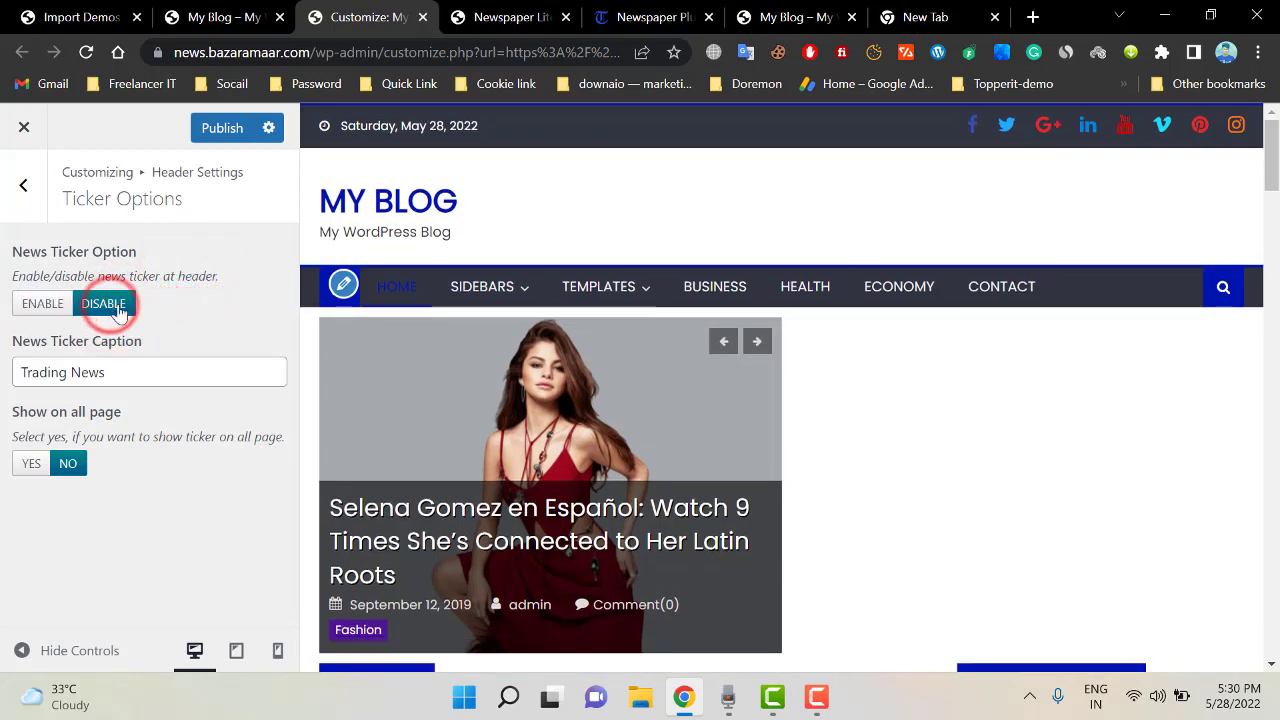
left_click(53, 312)
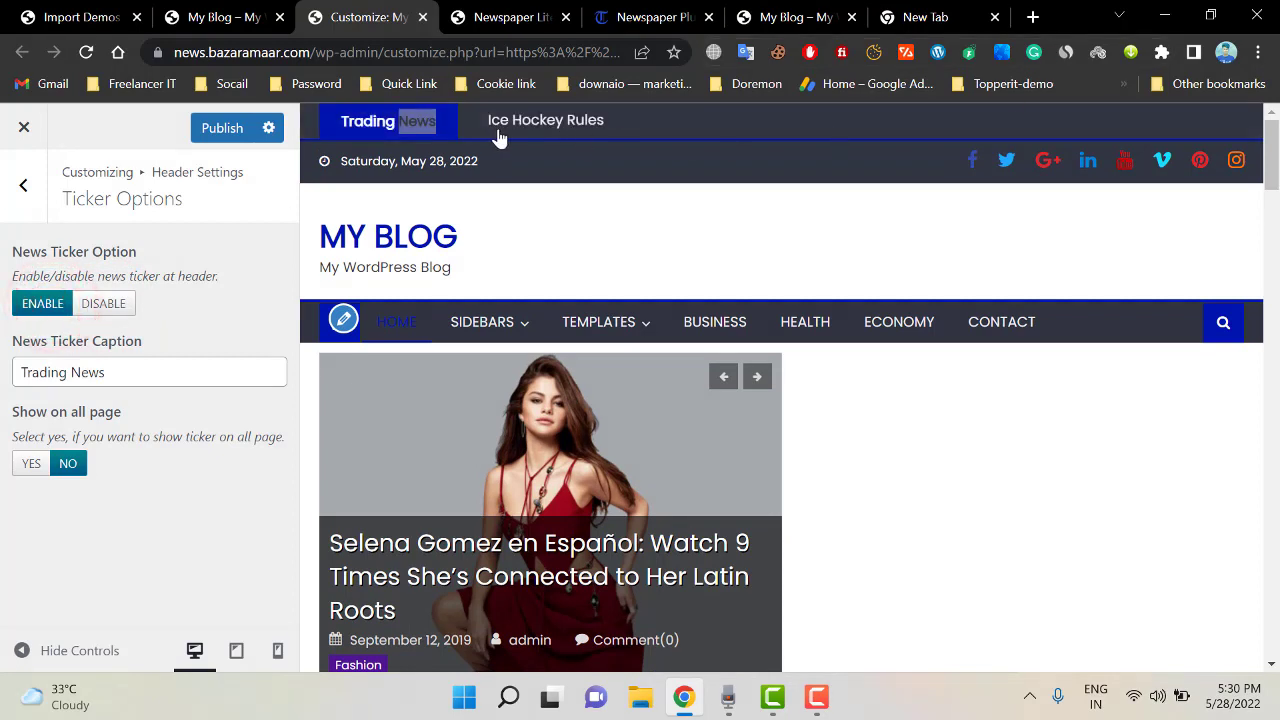
Open the Site Identity settings under Header Settings and clear the site title
left_click(33, 200)
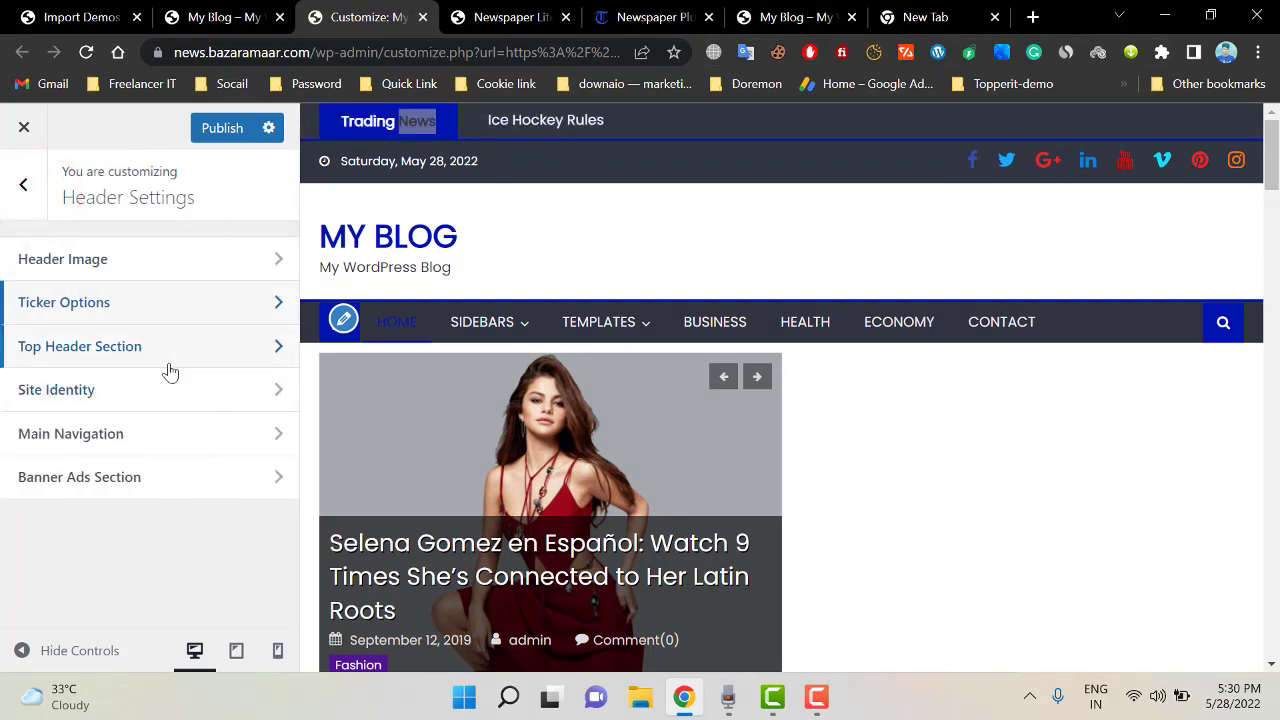
left_click(146, 395)
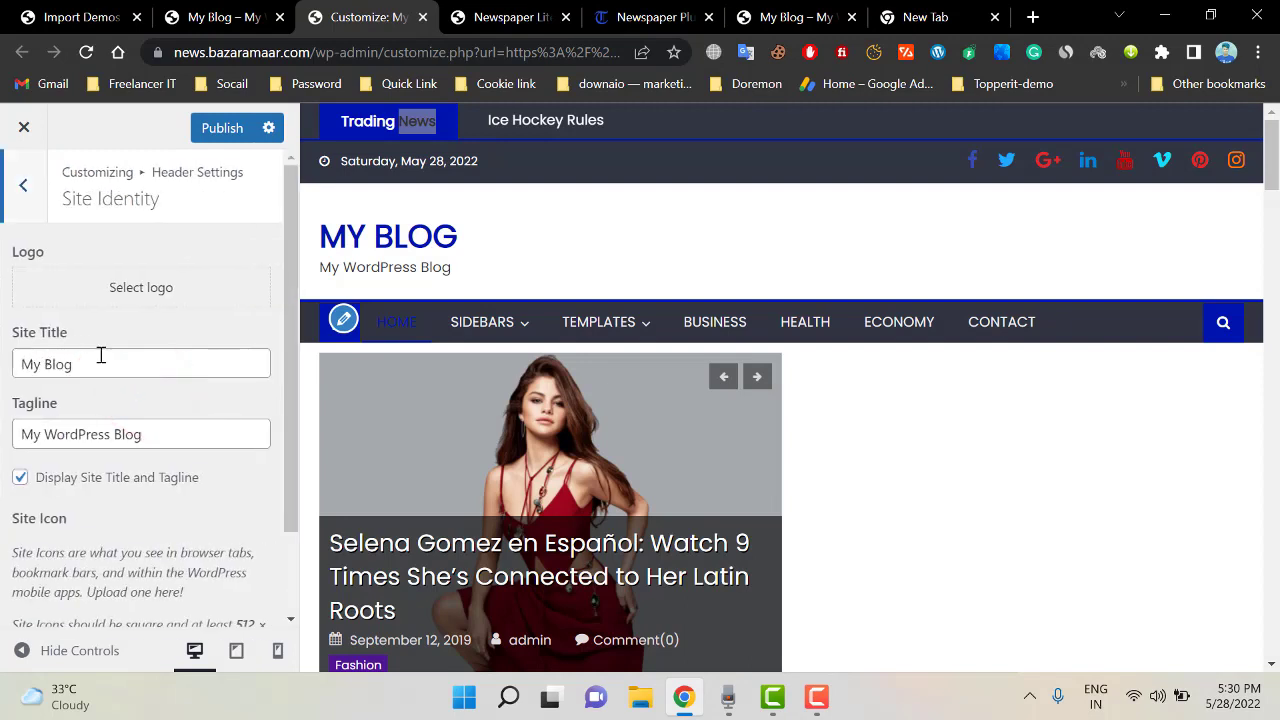
left_click_drag(106, 364, 4, 350)
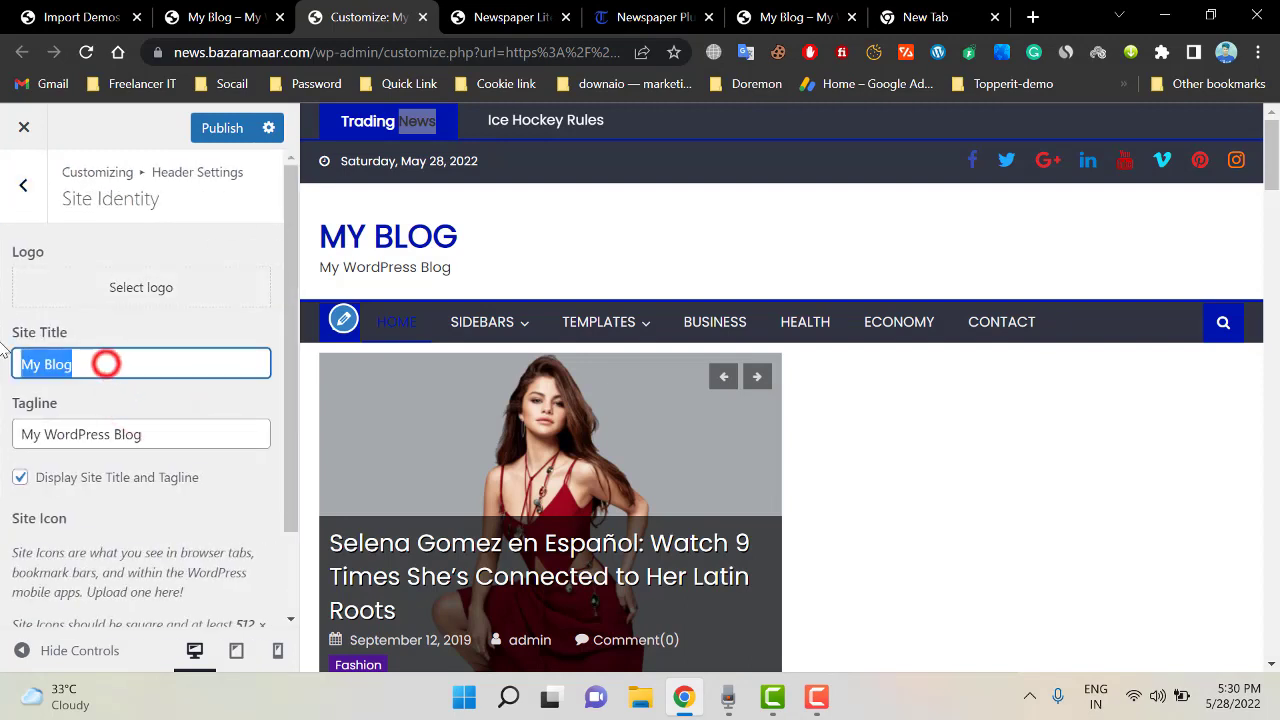
key("BackSpace")
left_click(153, 360)
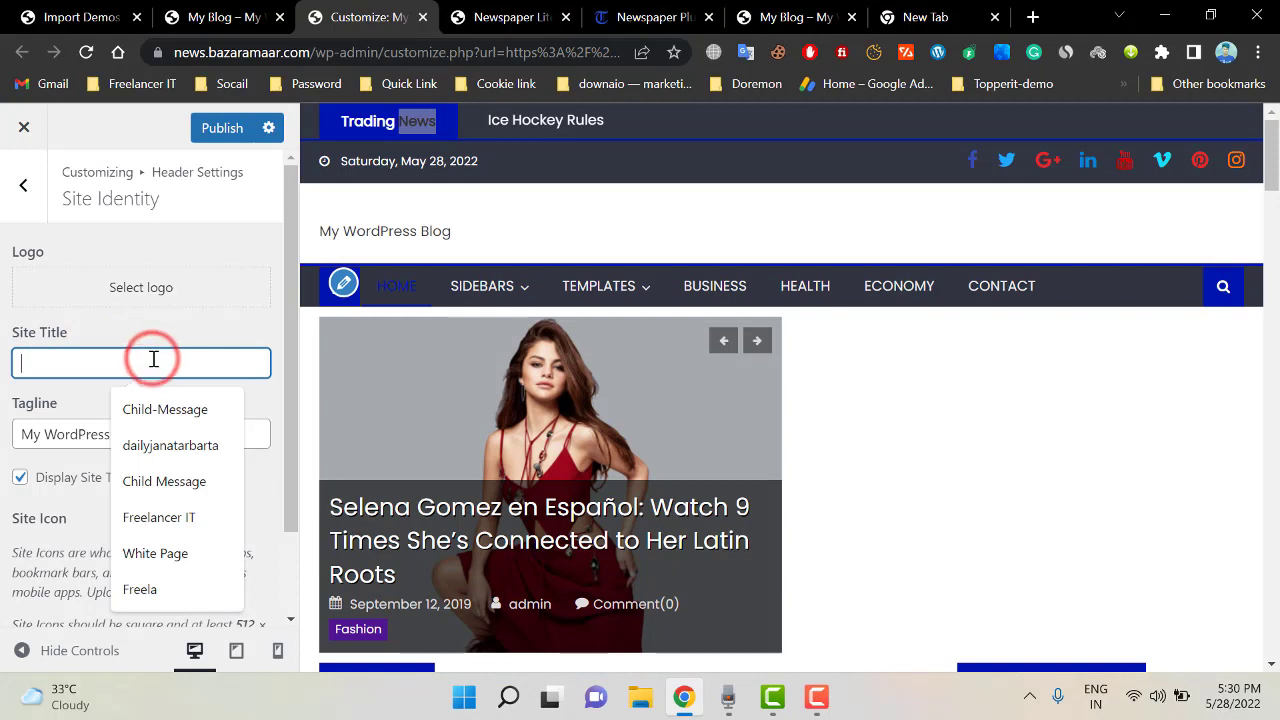
type("SAbbir")
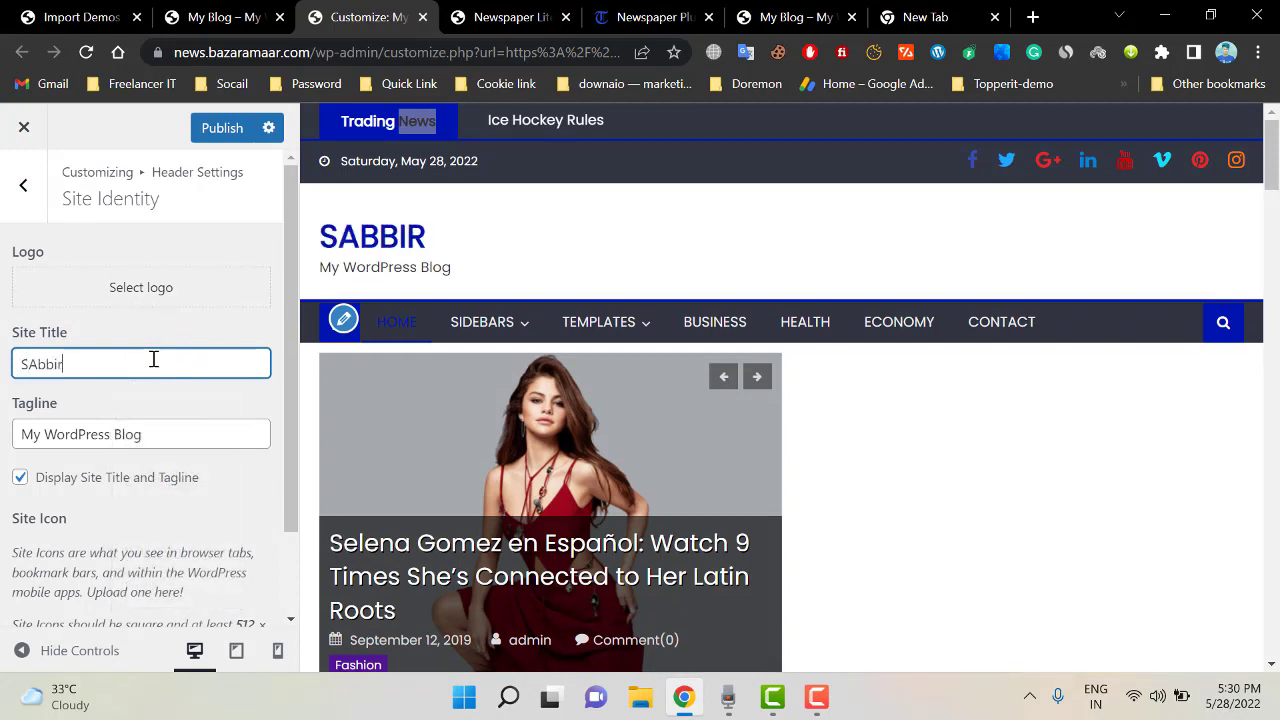
key("BackSpace")
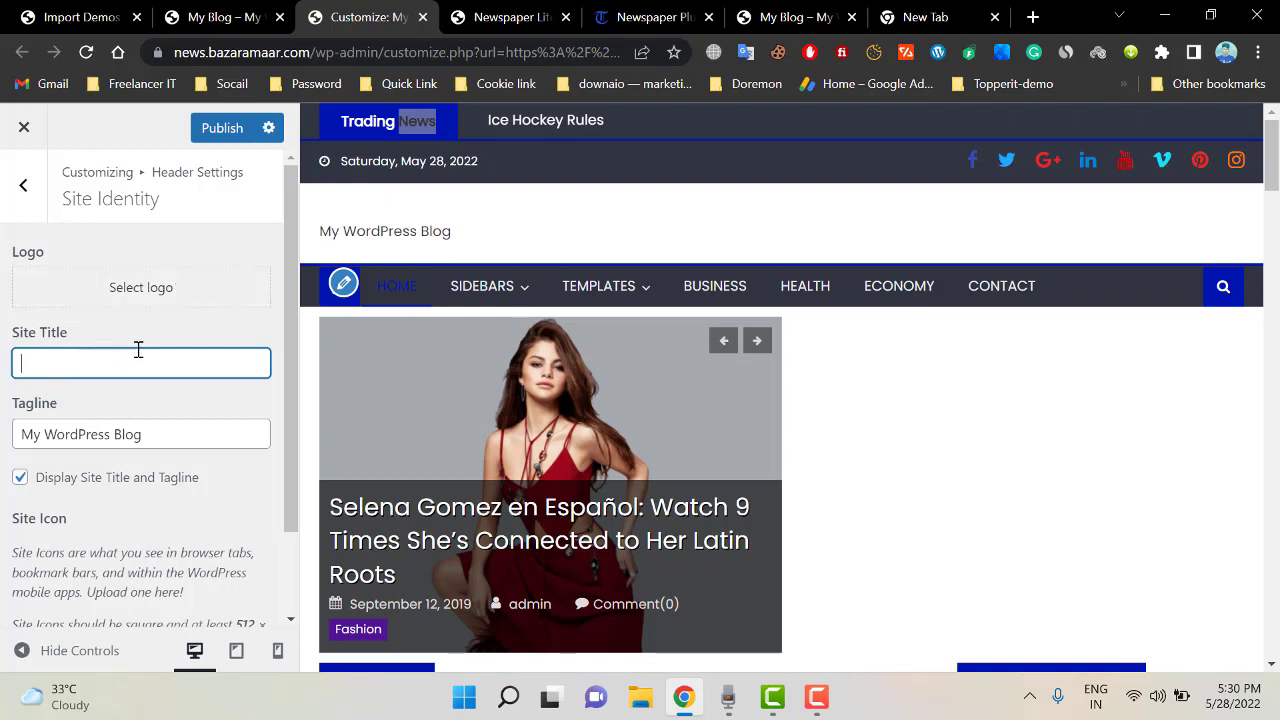
Enter "news.bazaramaar." as the site title, based on the site's domain name in the address
left_click(138, 349)
left_click(262, 52)
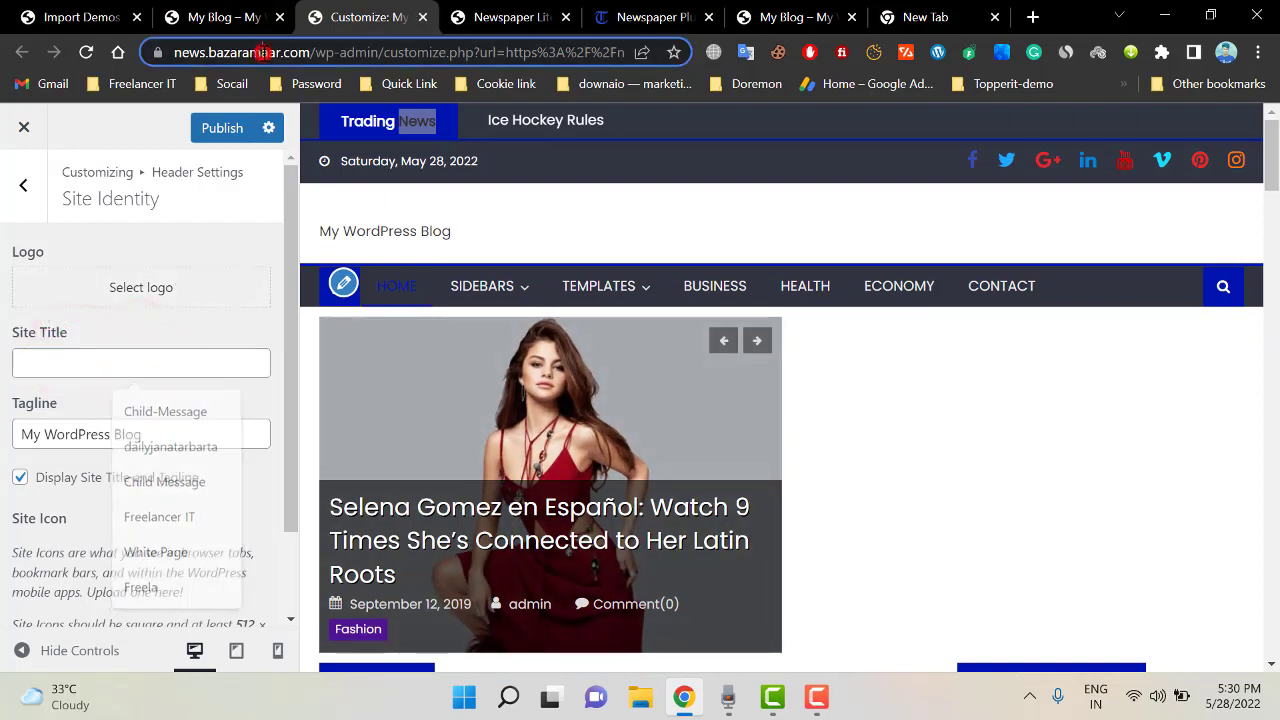
left_click_drag(227, 52, 325, 55)
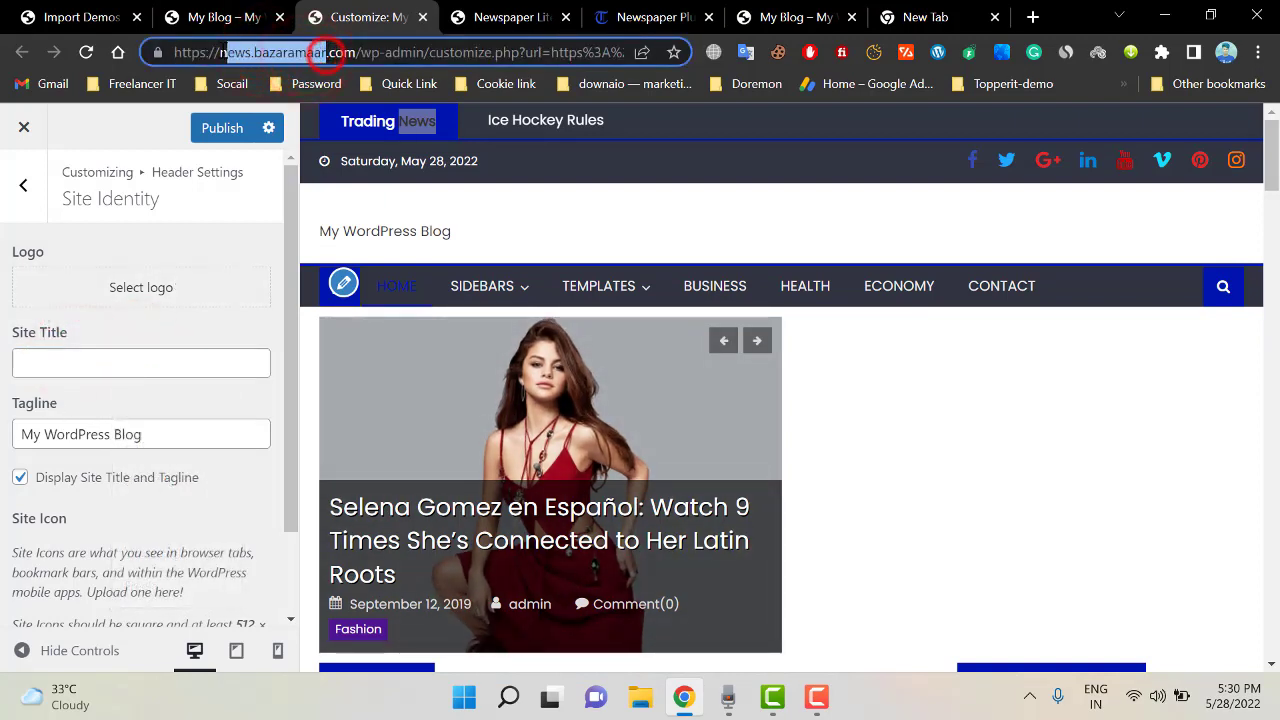
left_click_drag(219, 52, 235, 52)
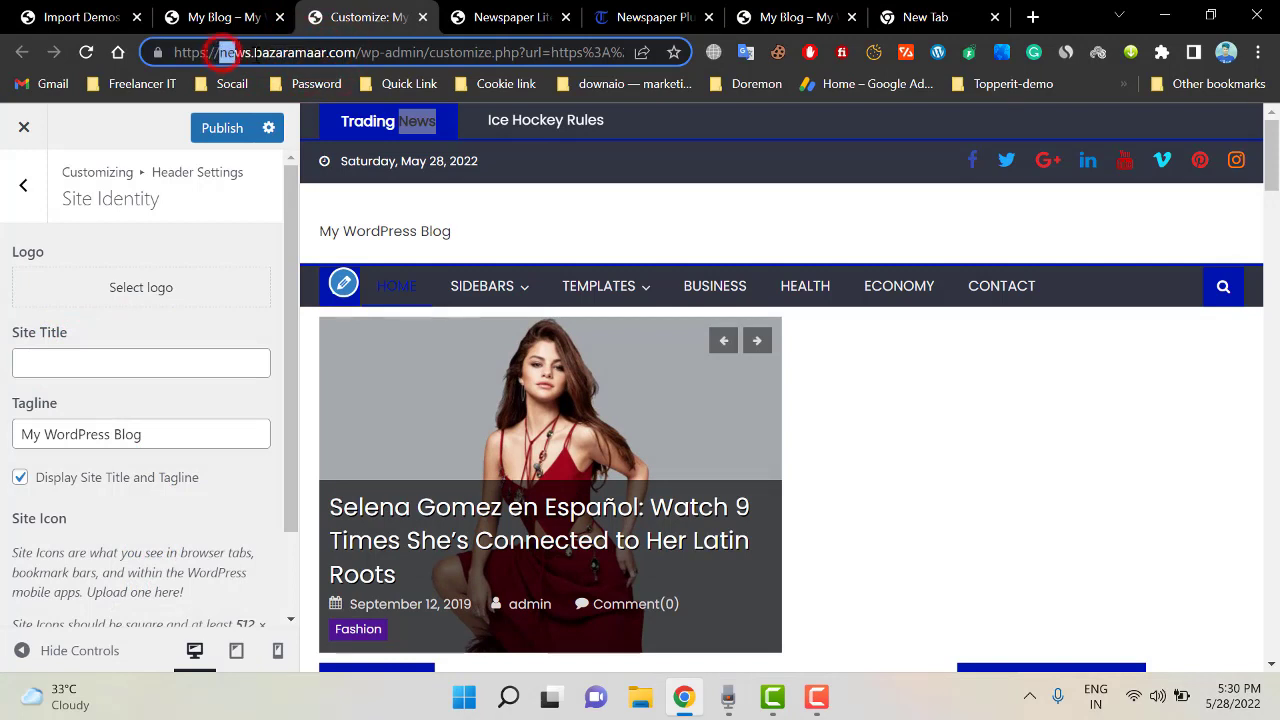
left_click(114, 362)
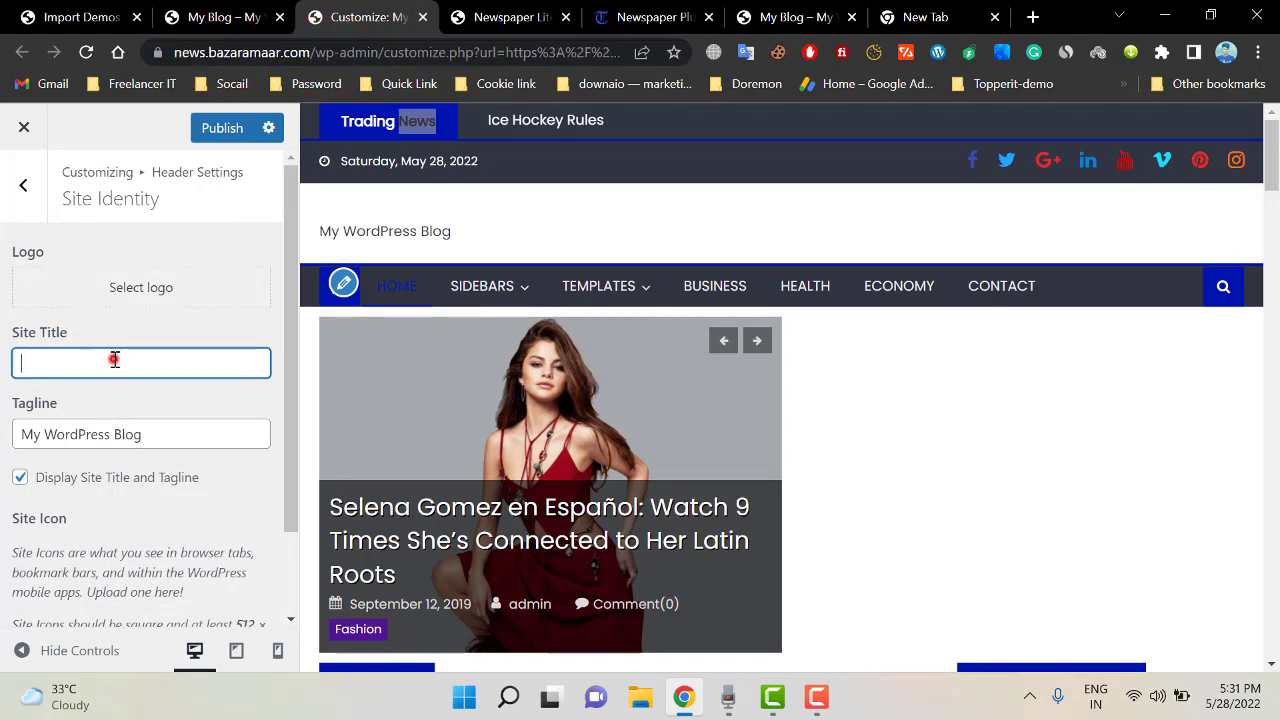
type("news.bazaramaar.")
Try newspaper-lite-adv-banner.jpg, cropped to its "News" part, as the site logo and remove it again
left_click(183, 290)
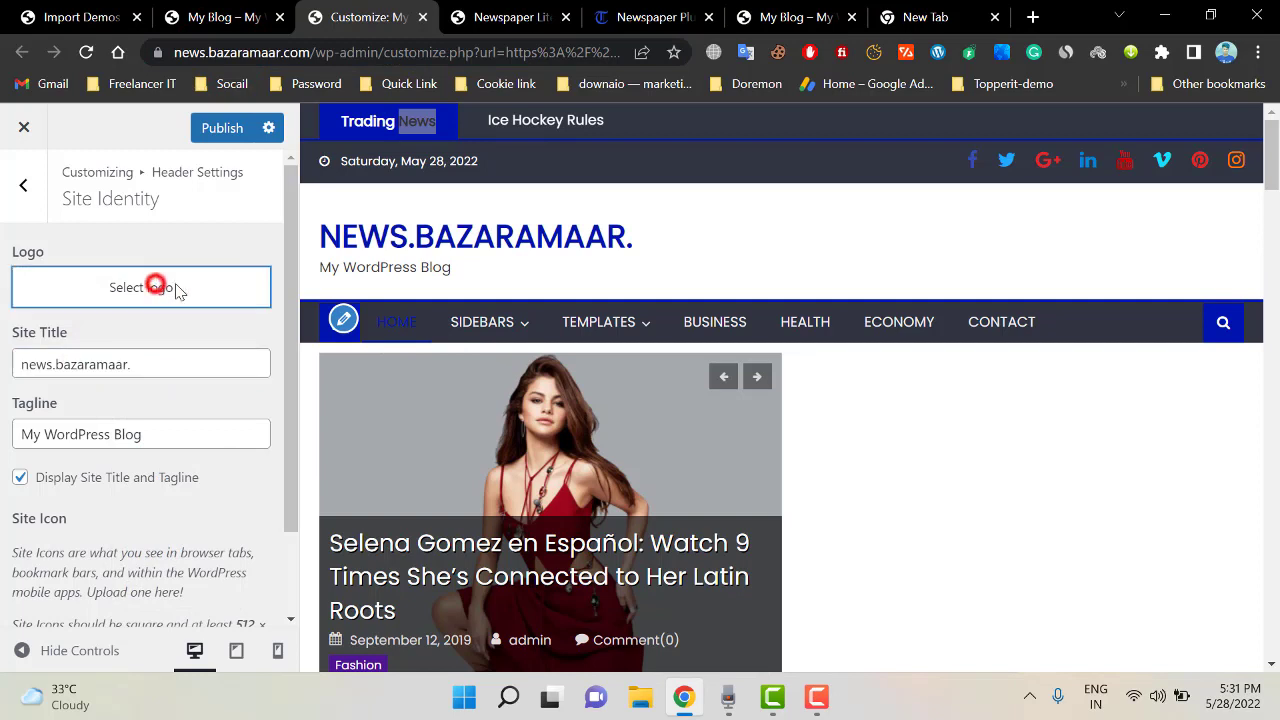
scroll(395, 412, "down", 1)
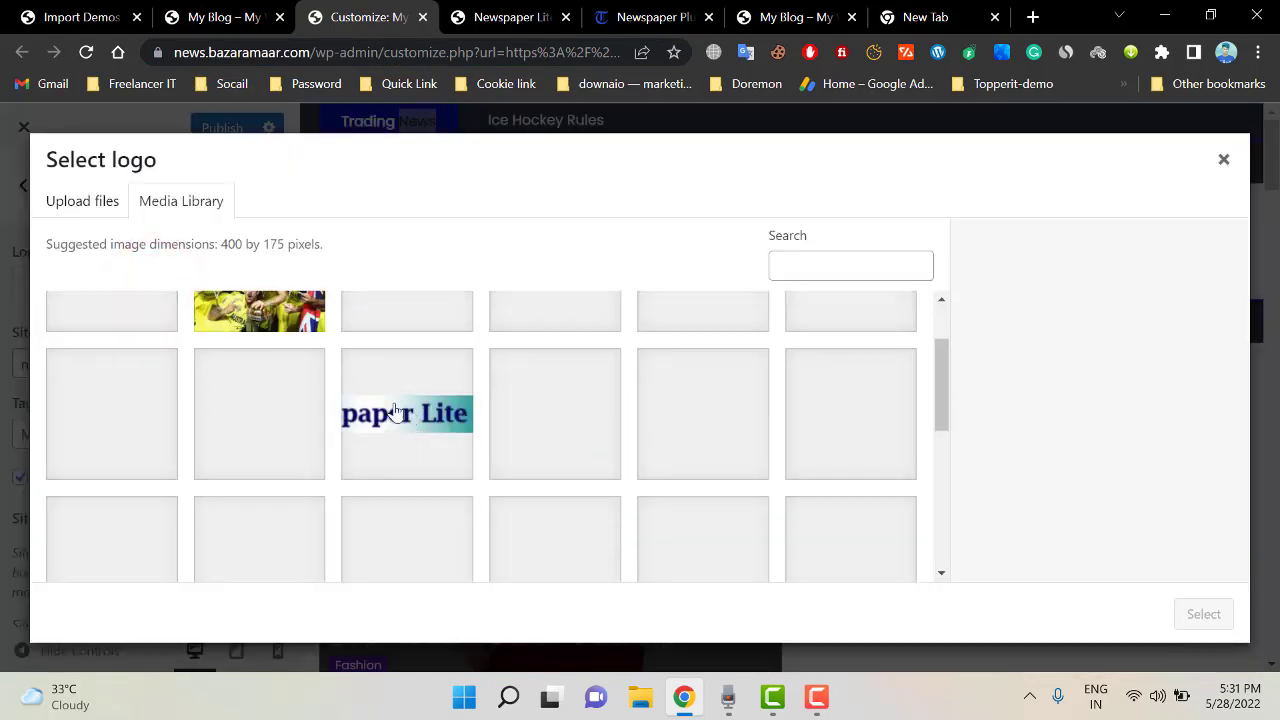
left_click(410, 435)
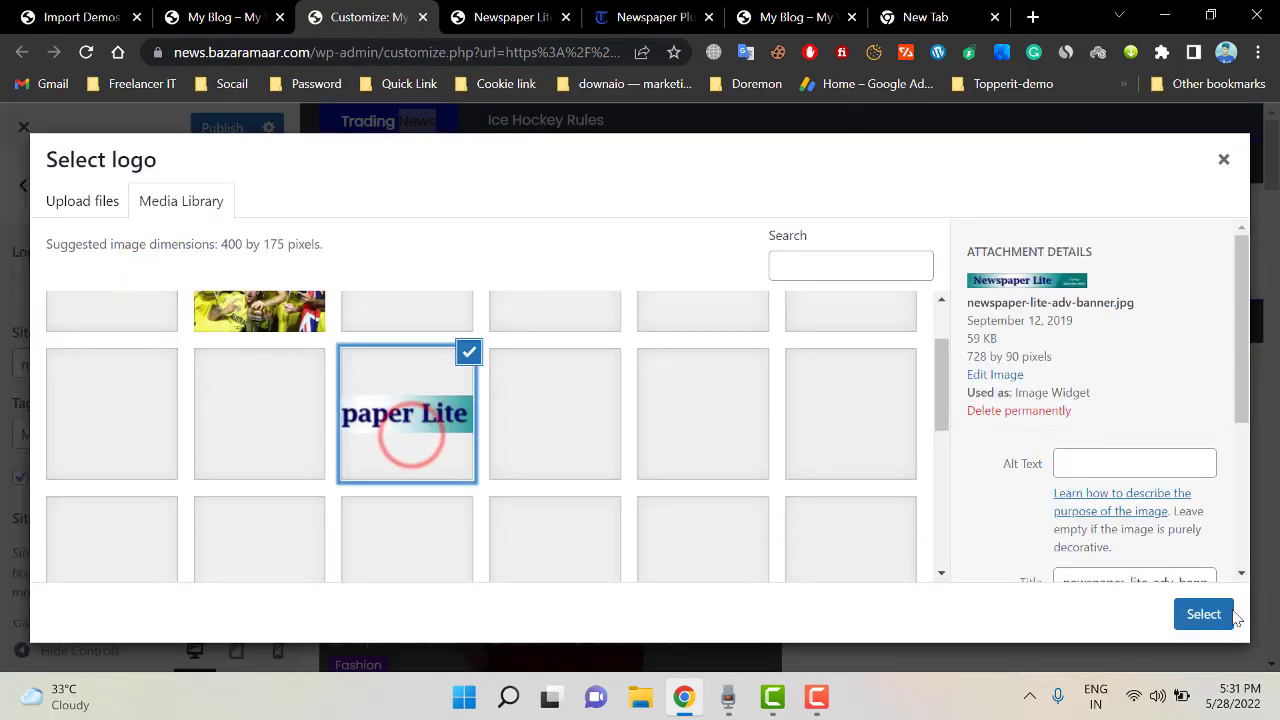
left_click(1204, 614)
left_click_drag(663, 245, 360, 232)
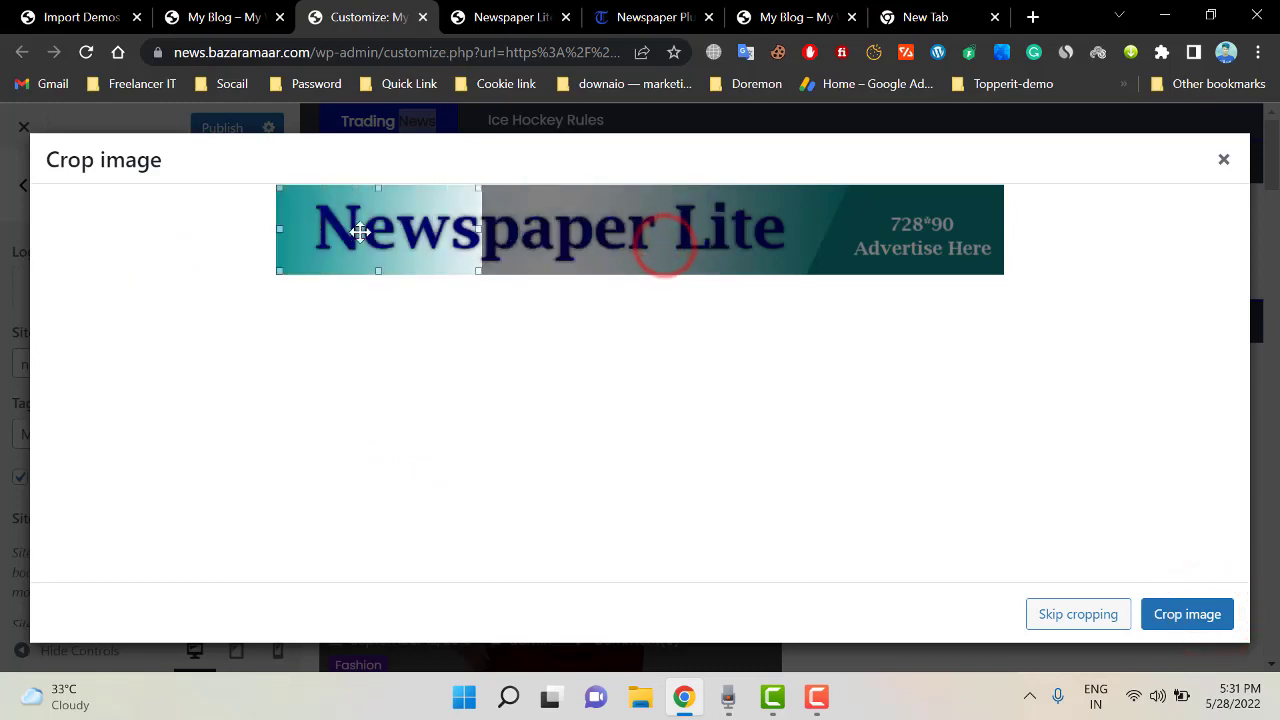
left_click(1182, 612)
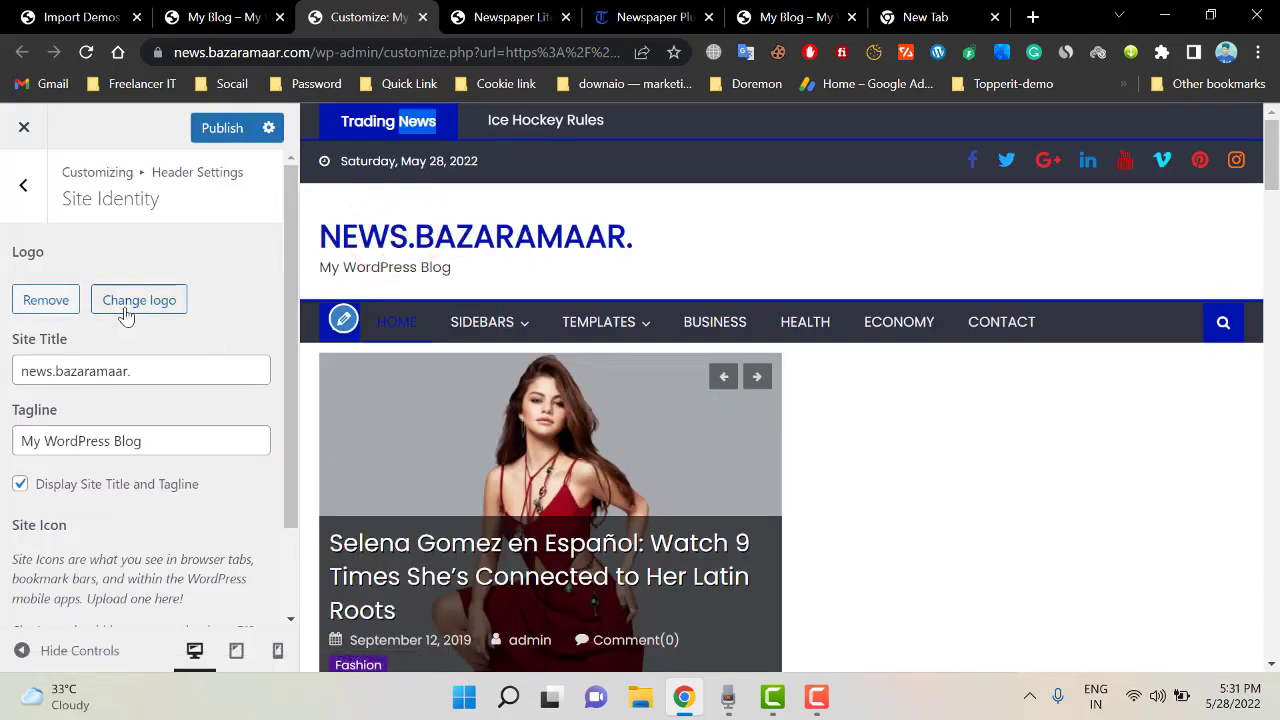
scroll(57, 370, "down", 1)
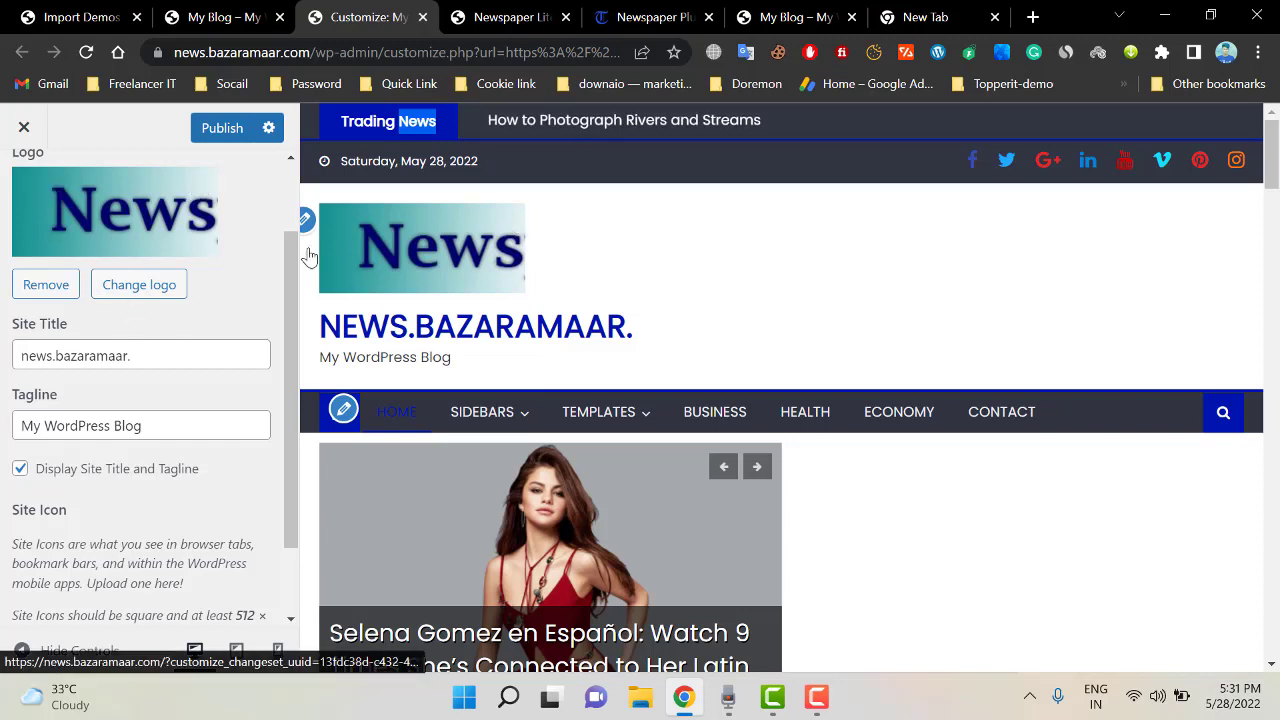
left_click(30, 290)
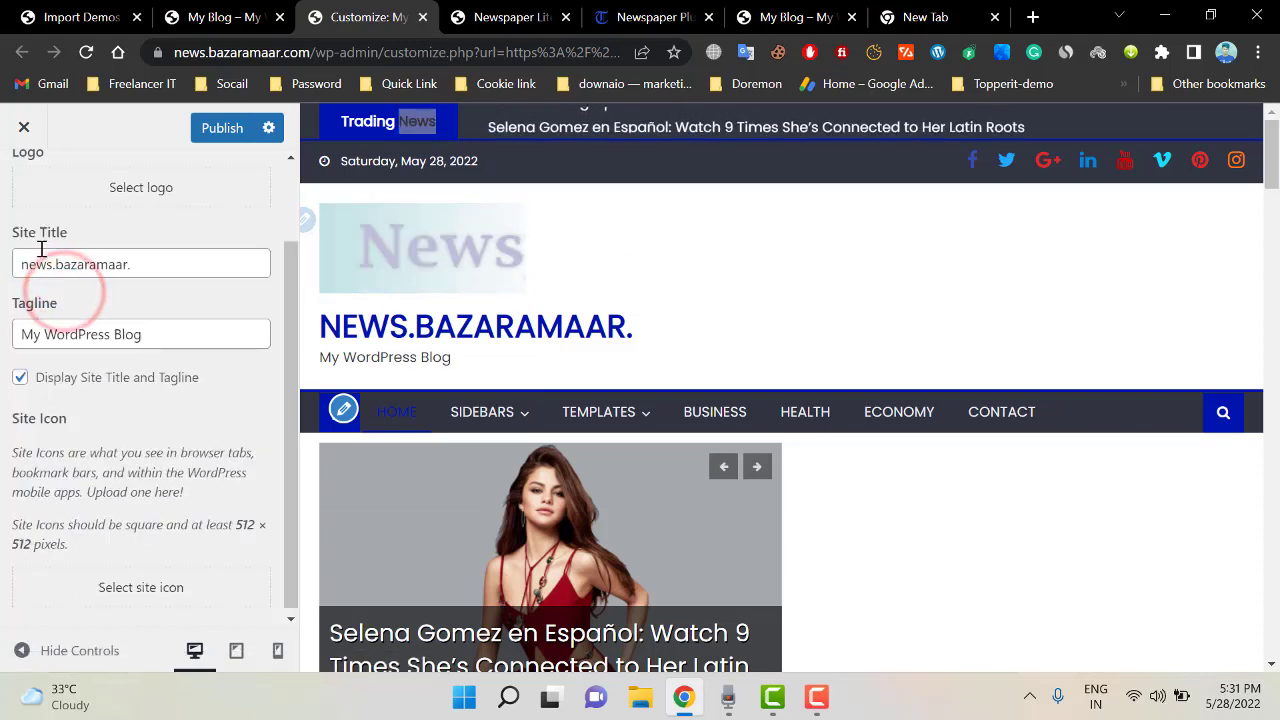
Correct the site title to News.bazaramaar, set the tagline to Best News Paper, and publish the changes
left_click_drag(24, 262, 28, 263)
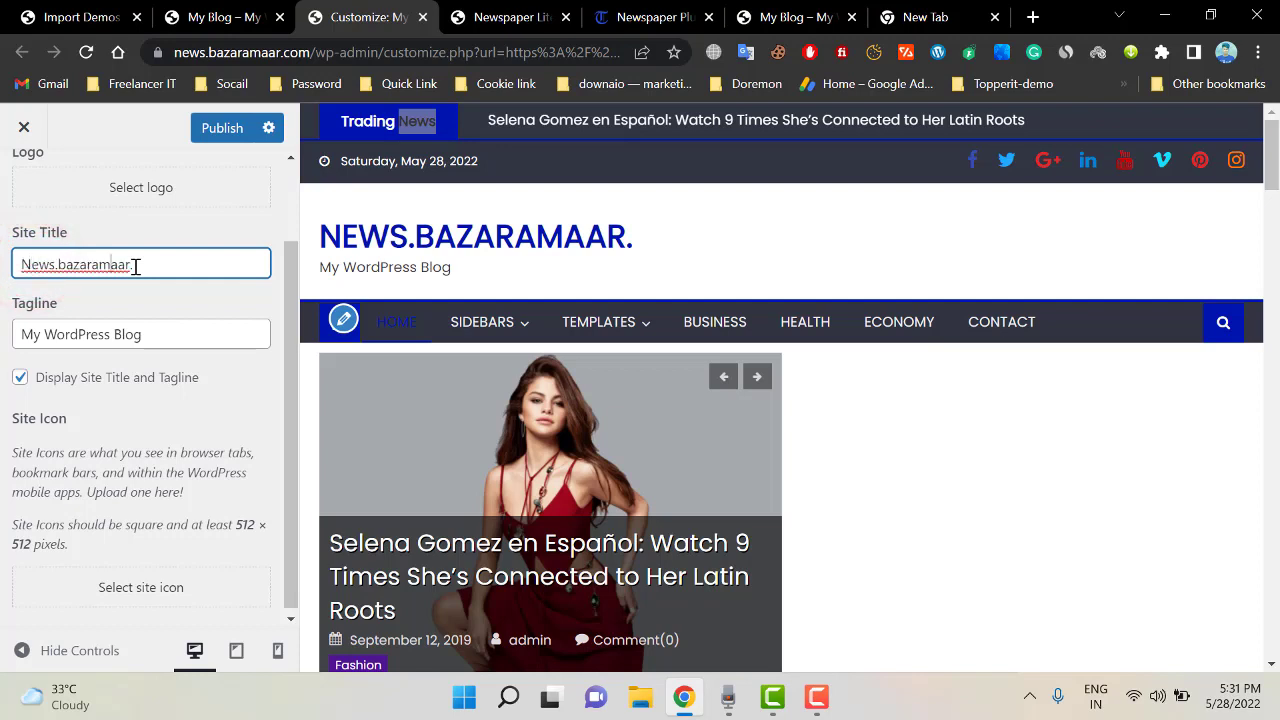
left_click(226, 338)
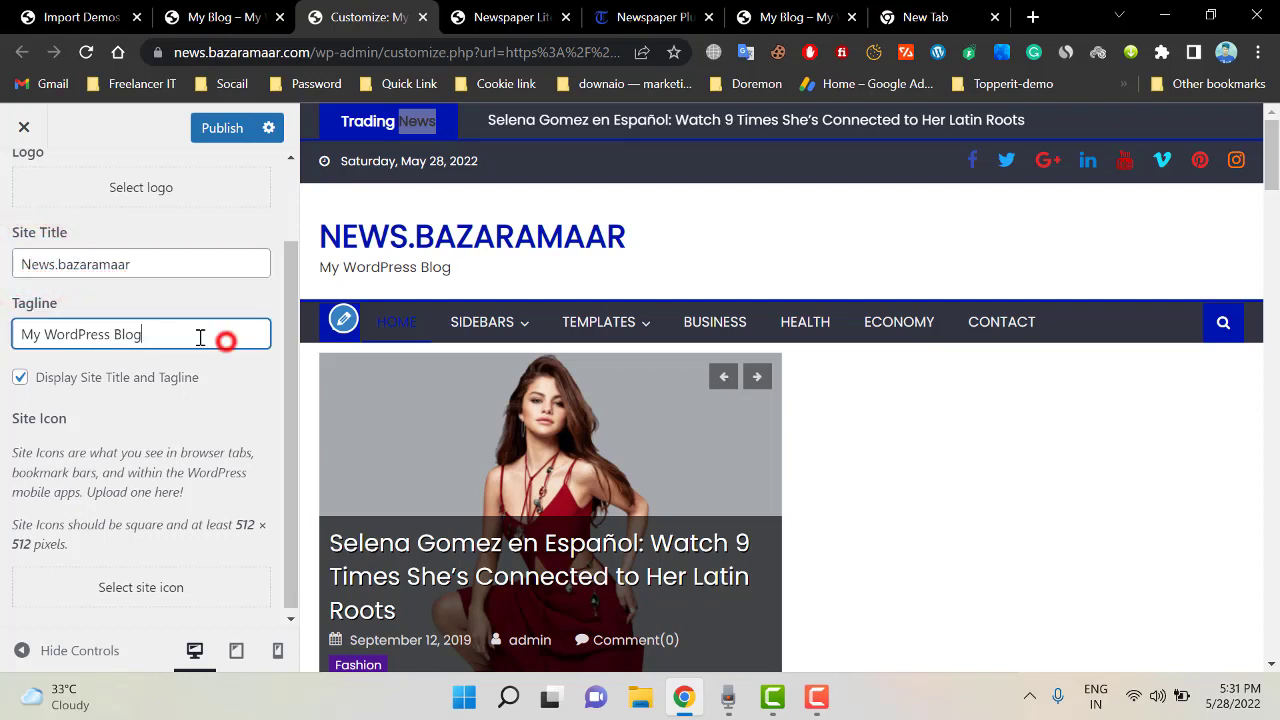
triple_click(226, 334)
type("B est")
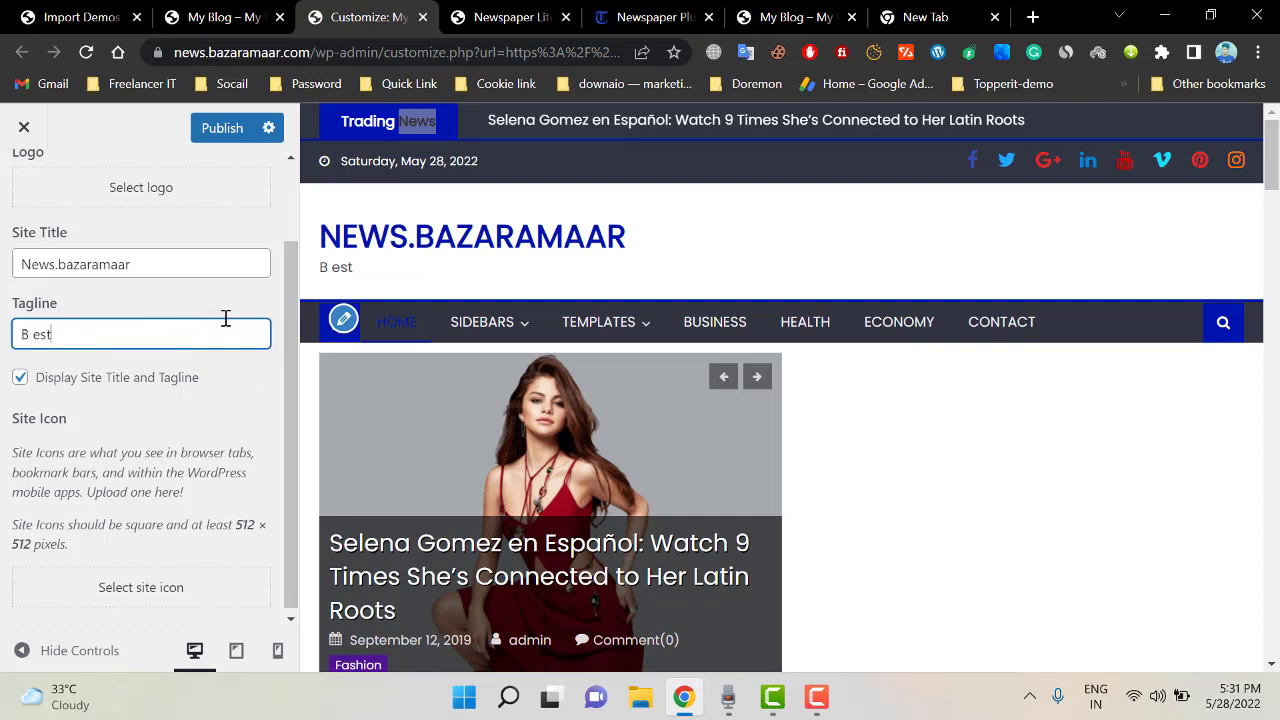
type("est")
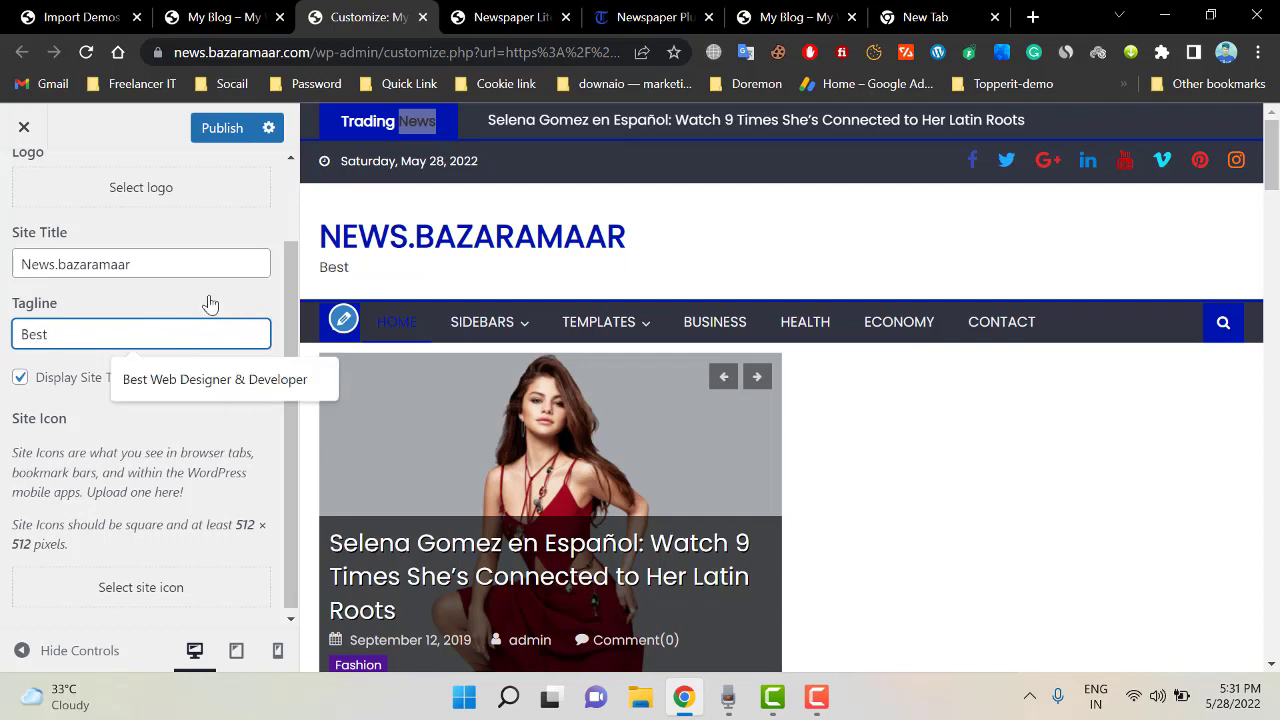
type(" News Paper")
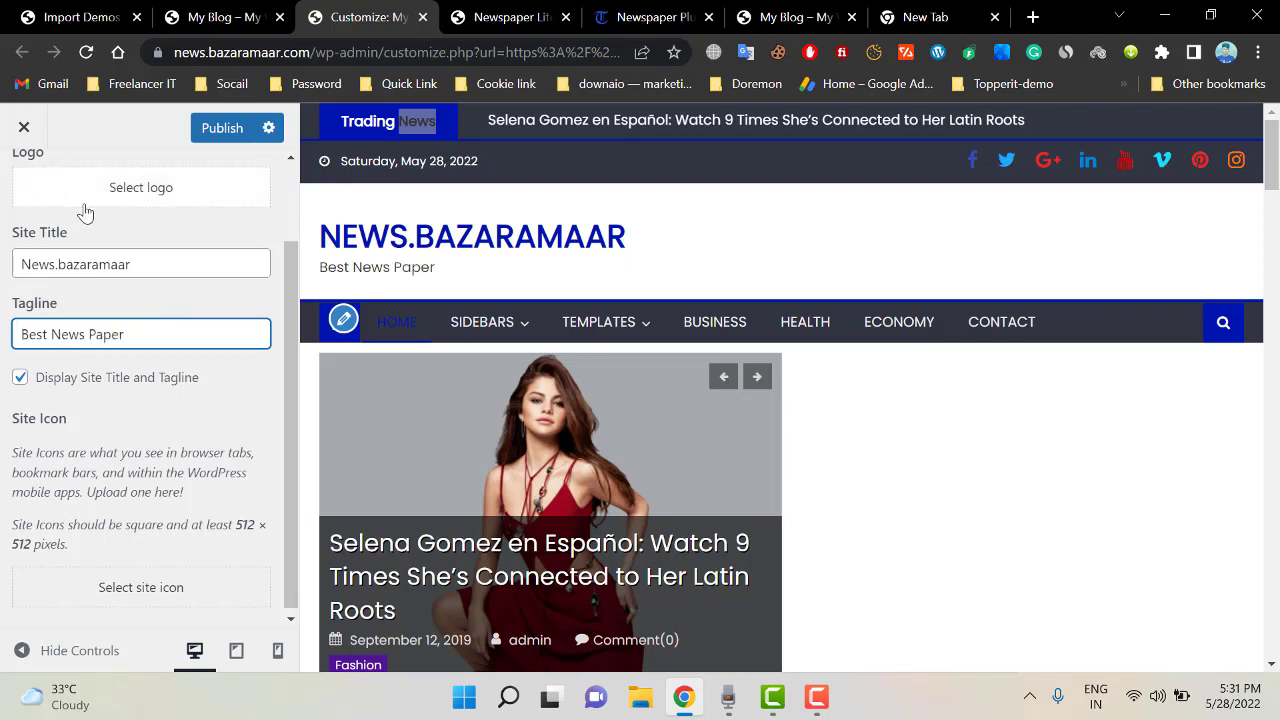
left_click(229, 128)
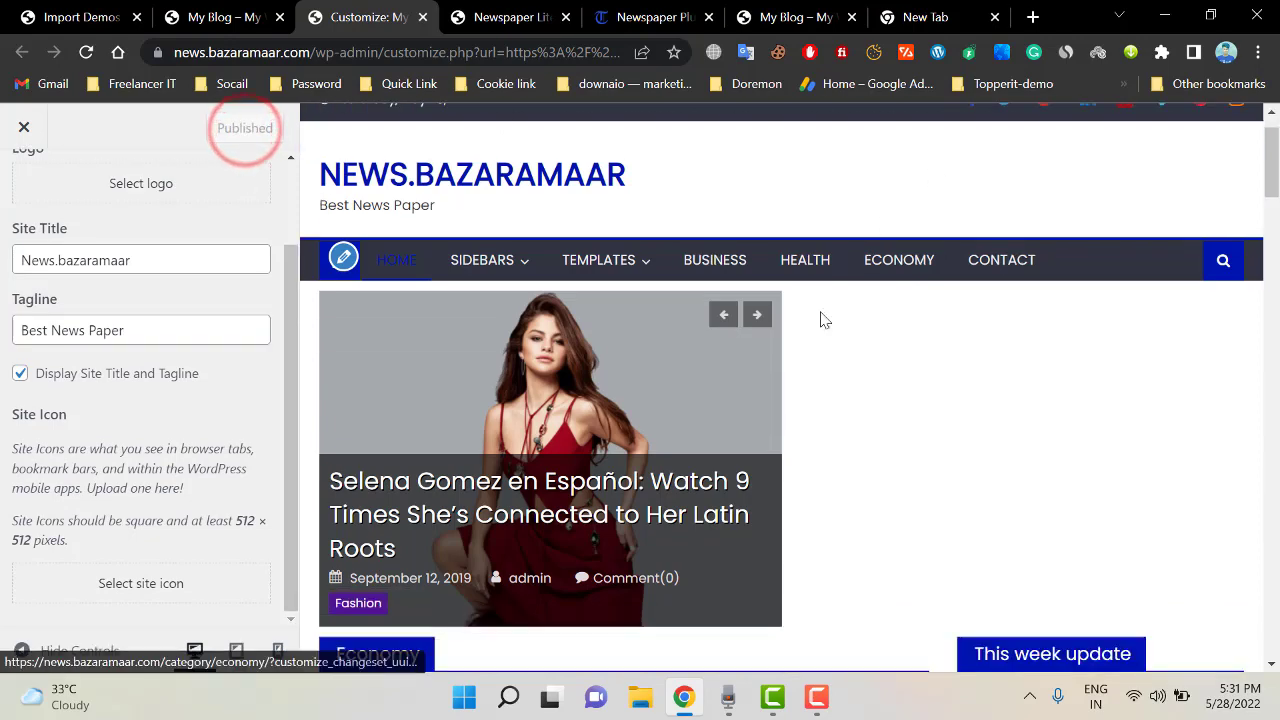
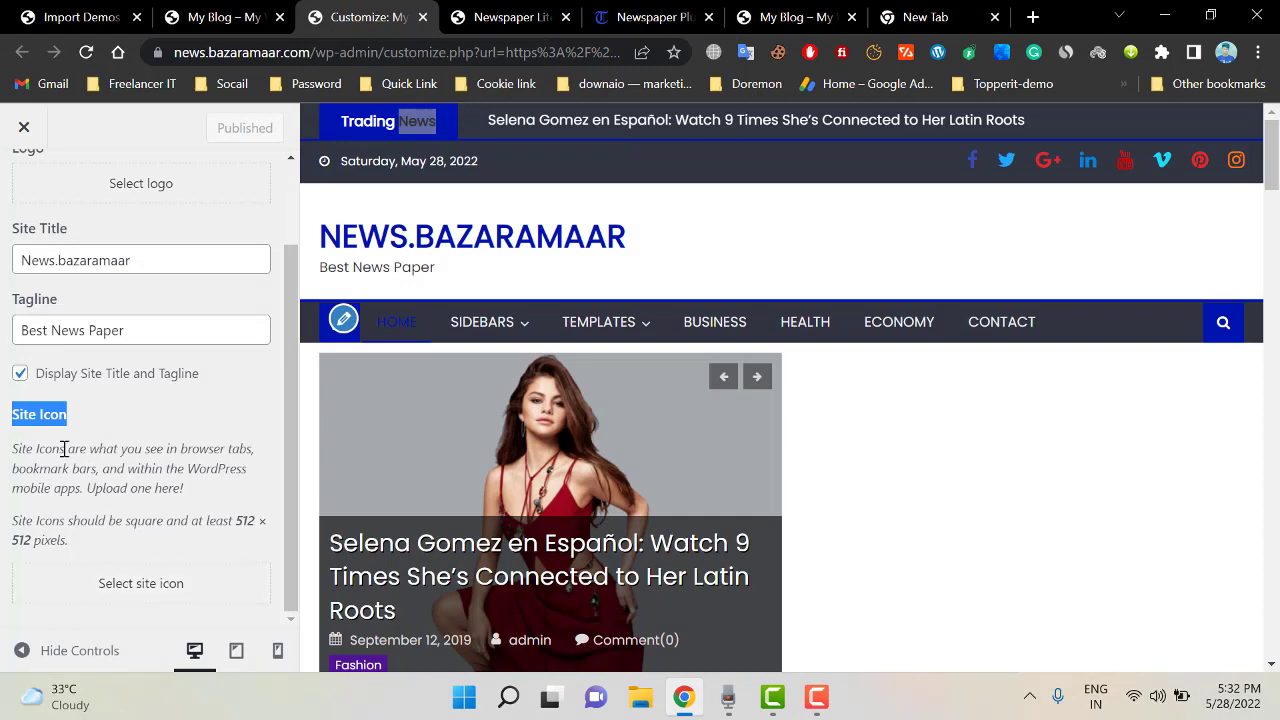
Review the Site Icon requirements in Site Identity and return to Header Settings
left_click_drag(49, 430, 15, 412)
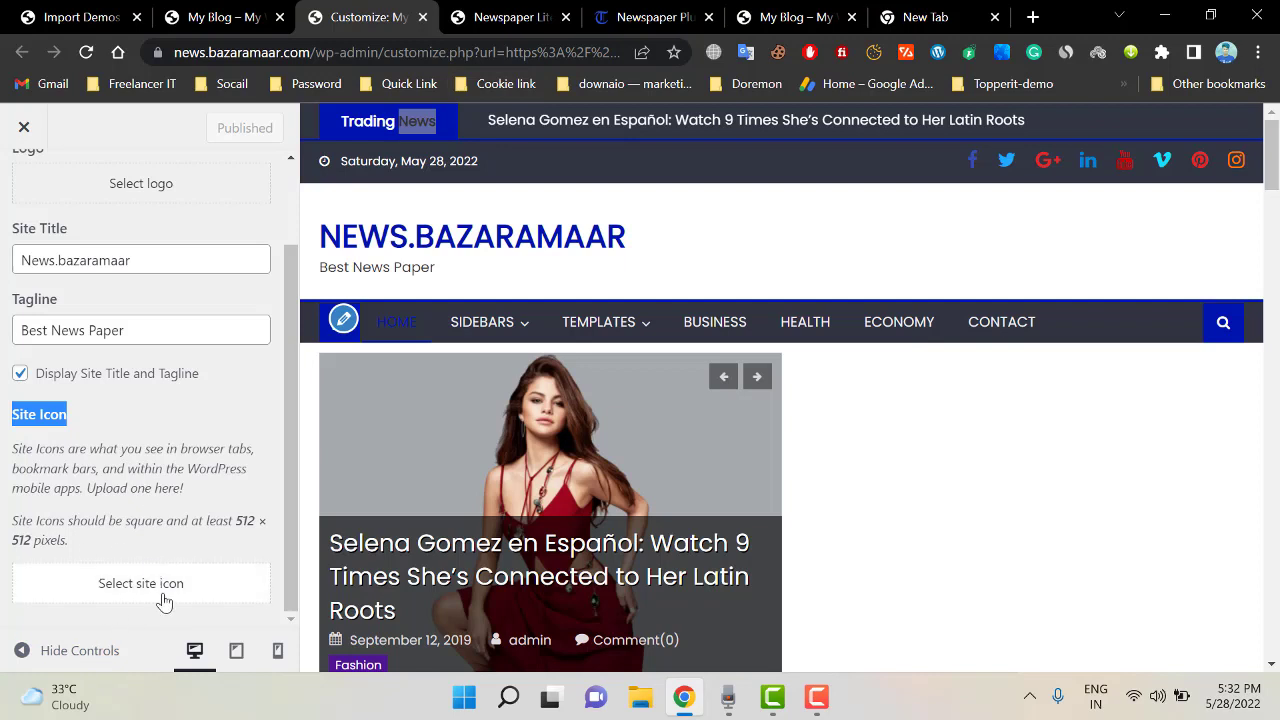
scroll(60, 290, "up", 1)
scroll(36, 238, "up", 2)
left_click(23, 184)
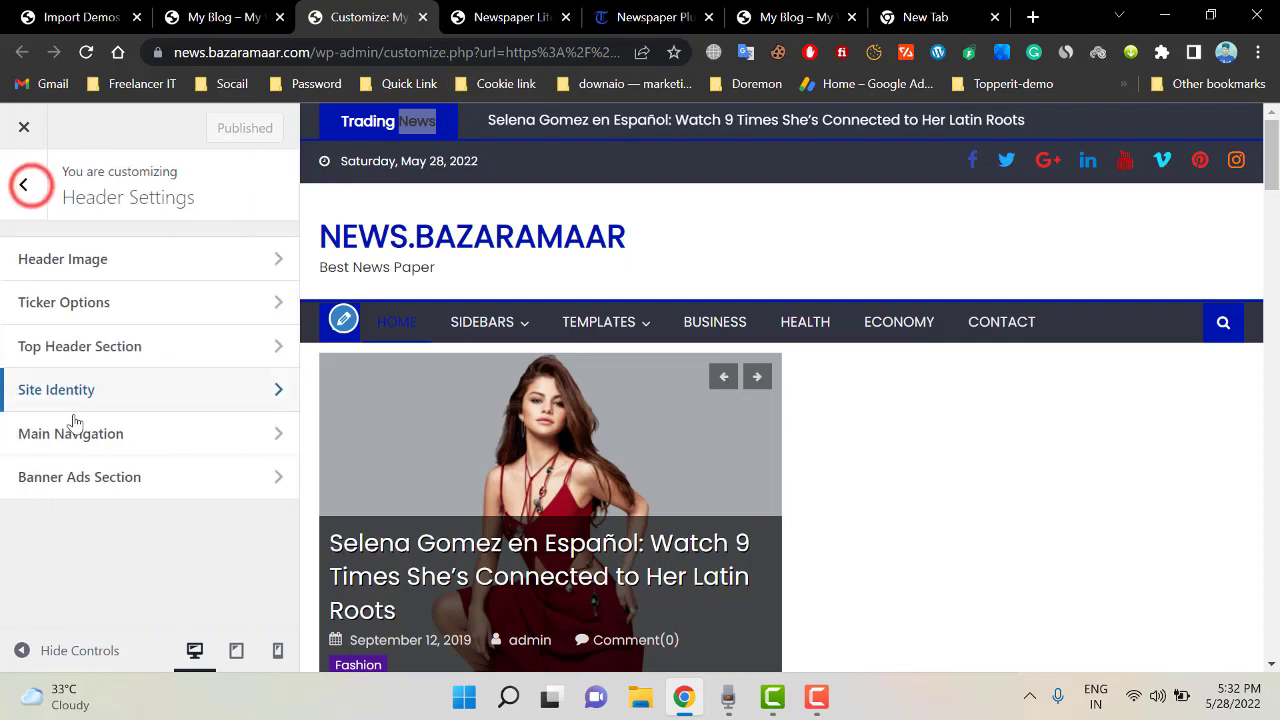
Examine the Additional CSS section's instructions and its code editor, then return to the main customizer list
left_click(26, 186)
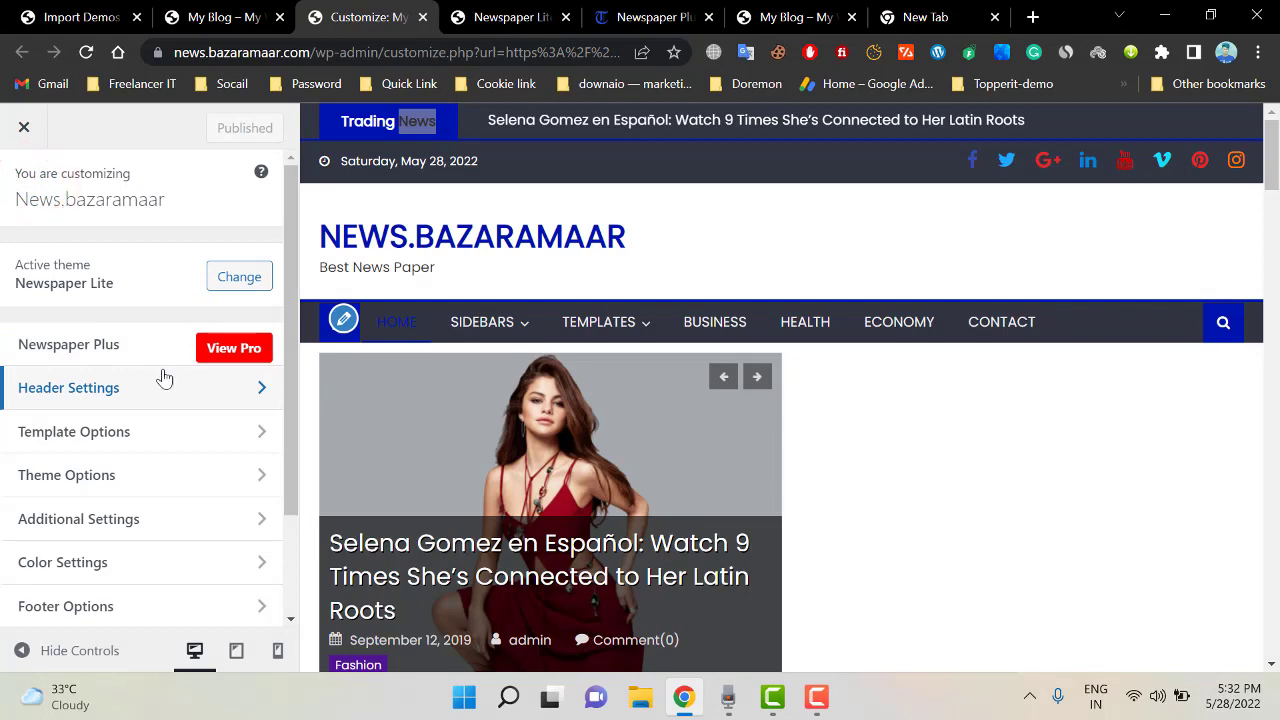
scroll(170, 390, "down", 2)
scroll(170, 440, "down", 1)
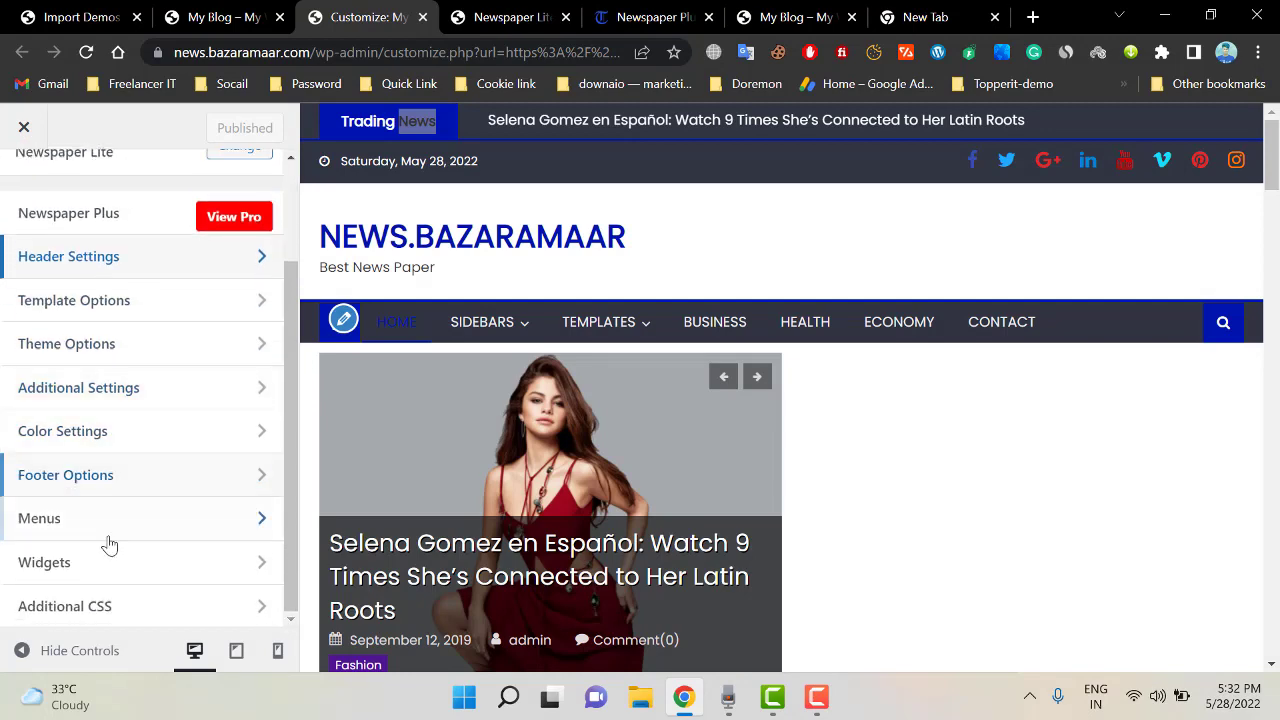
left_click(206, 607)
scroll(140, 377, "down", 4)
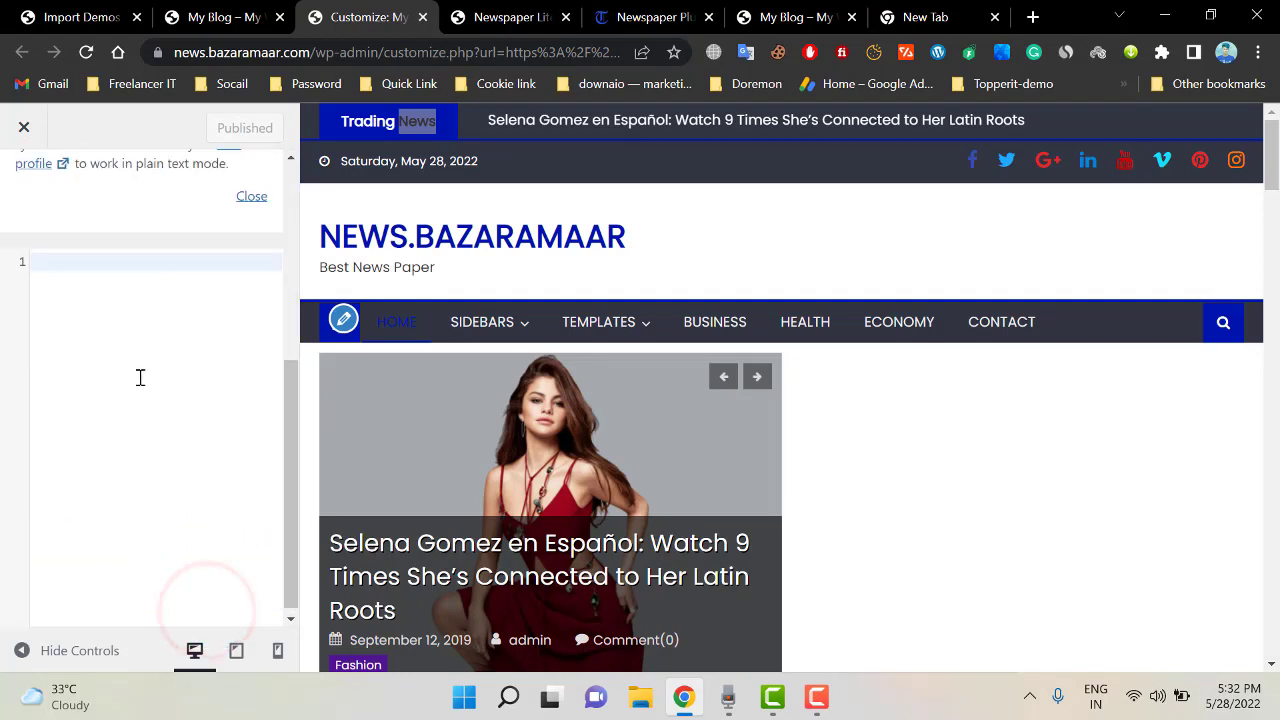
left_click_drag(1270, 232, 1274, 105)
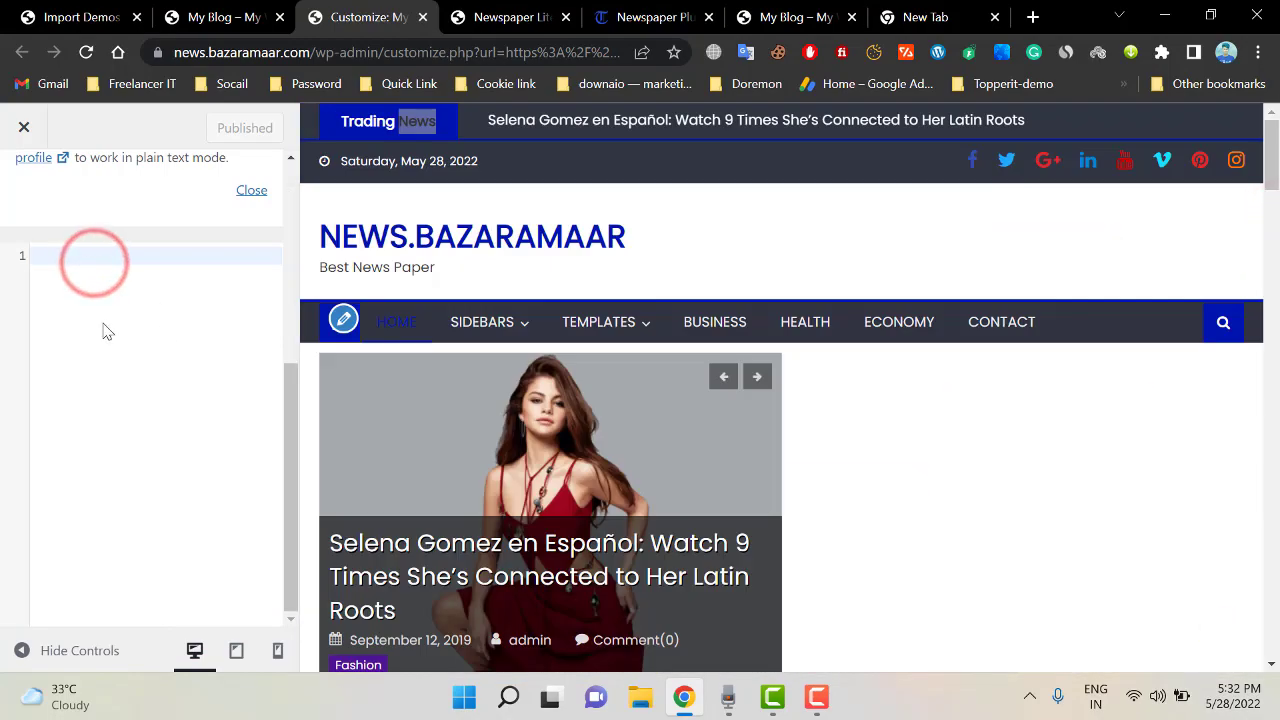
scroll(112, 315, "up", 4)
scroll(175, 420, "down", 4)
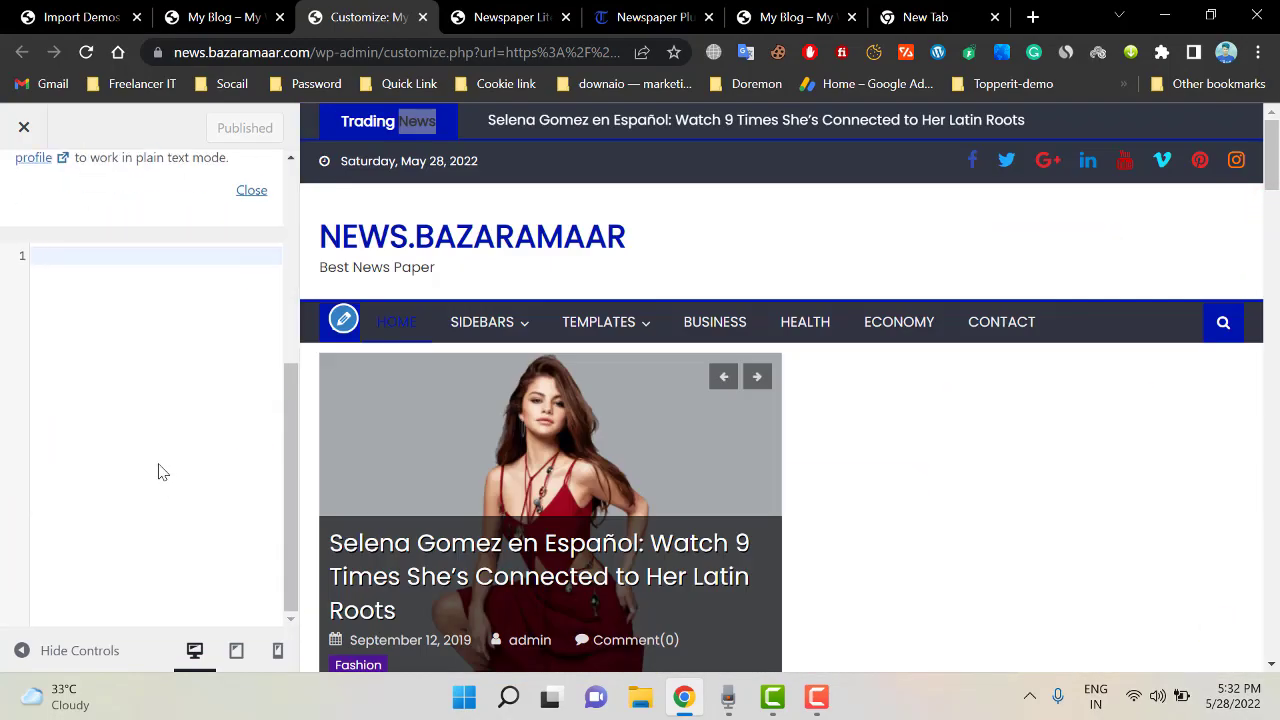
scroll(165, 585, "up", 4)
scroll(120, 400, "down", 4)
scroll(88, 249, "up", 4)
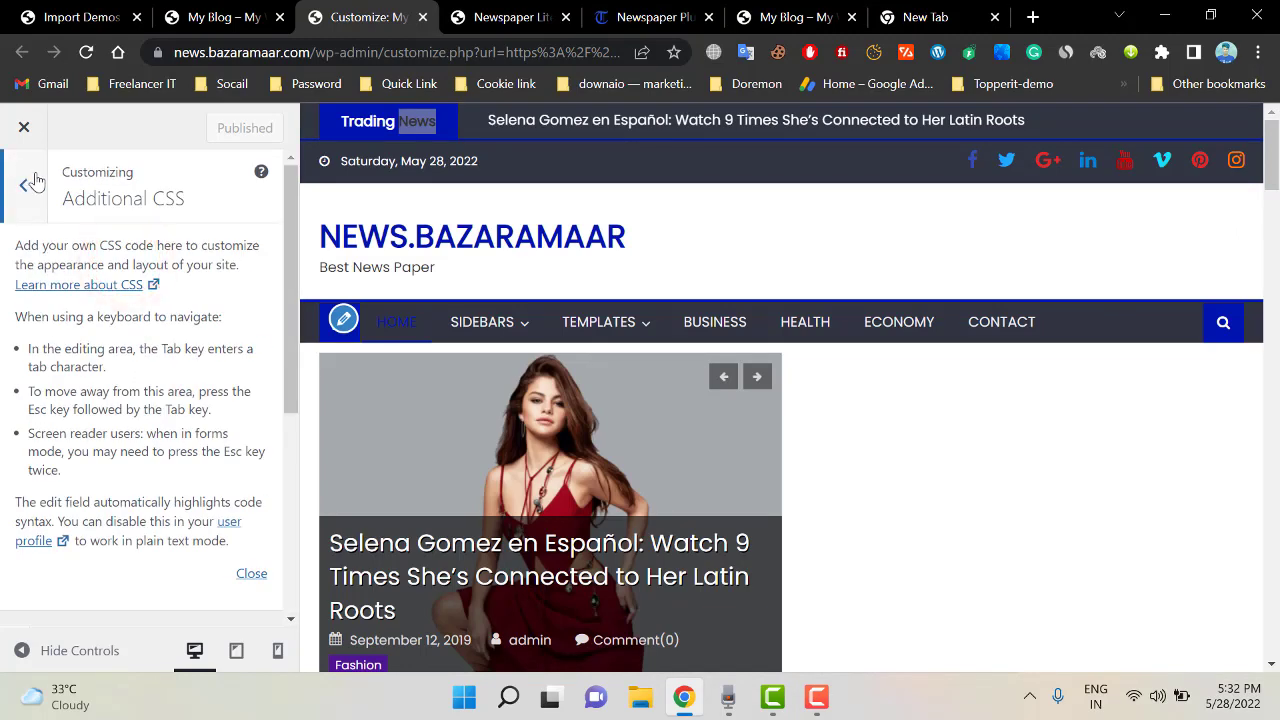
left_click(27, 189)
scroll(157, 523, "up", 2)
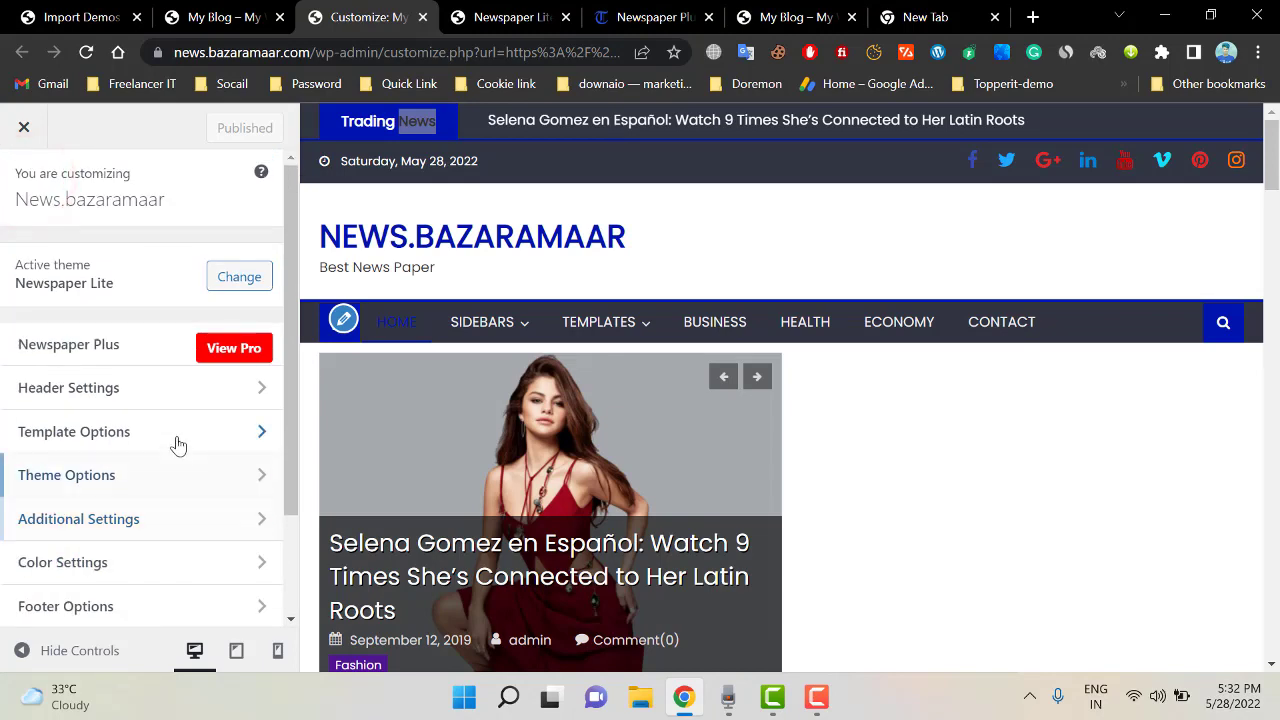
left_click(309, 52)
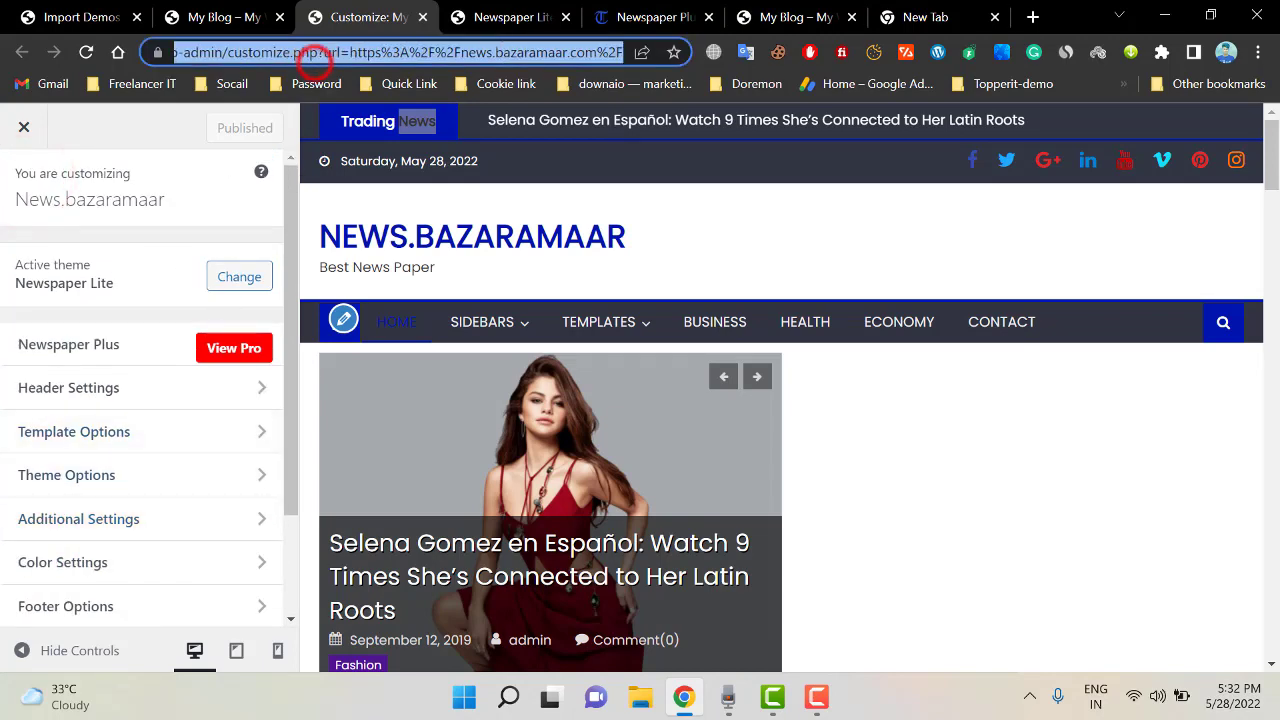
type("https://news.bazaramaar.com/")
key("Return")
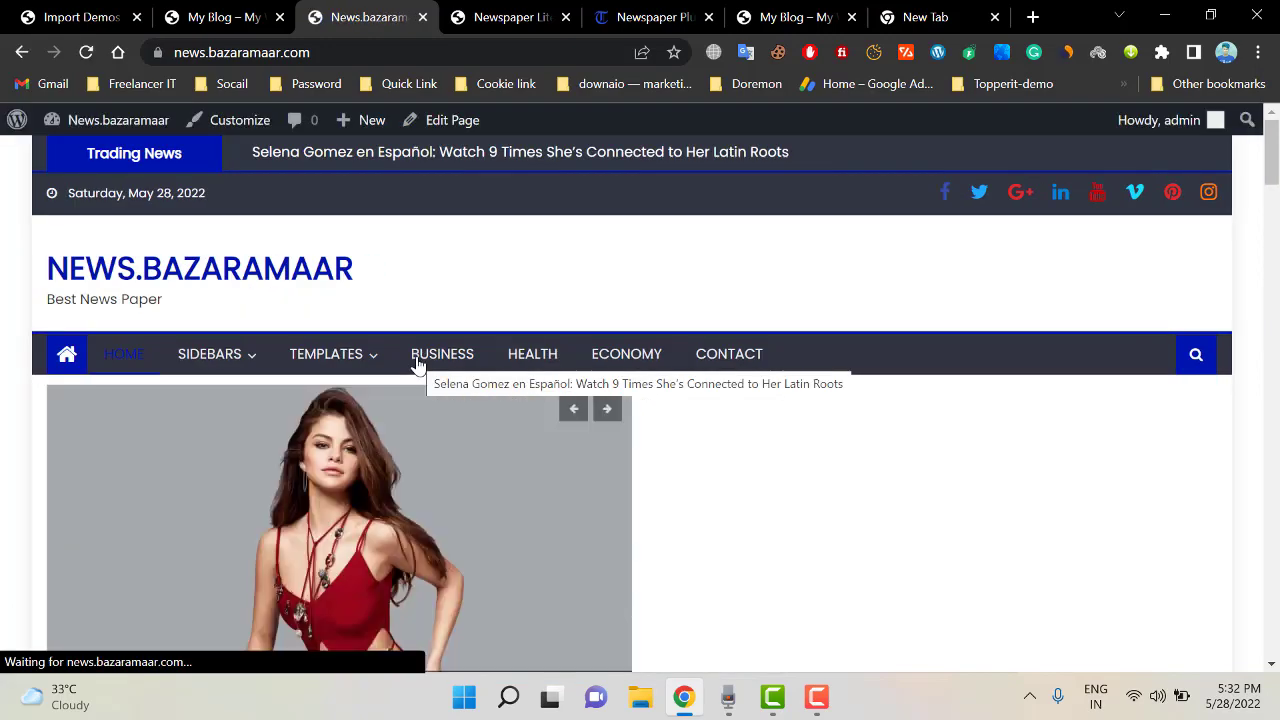
scroll(585, 450, "down", 2)
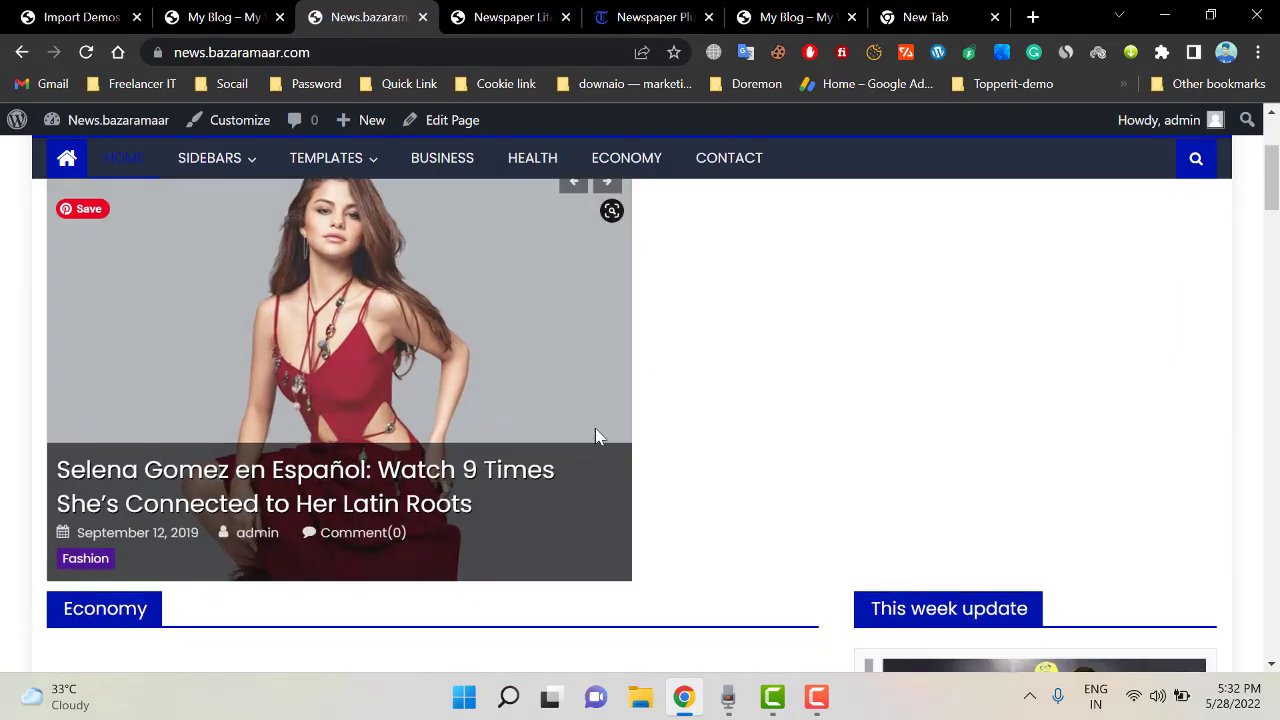
scroll(600, 431, "down", 8)
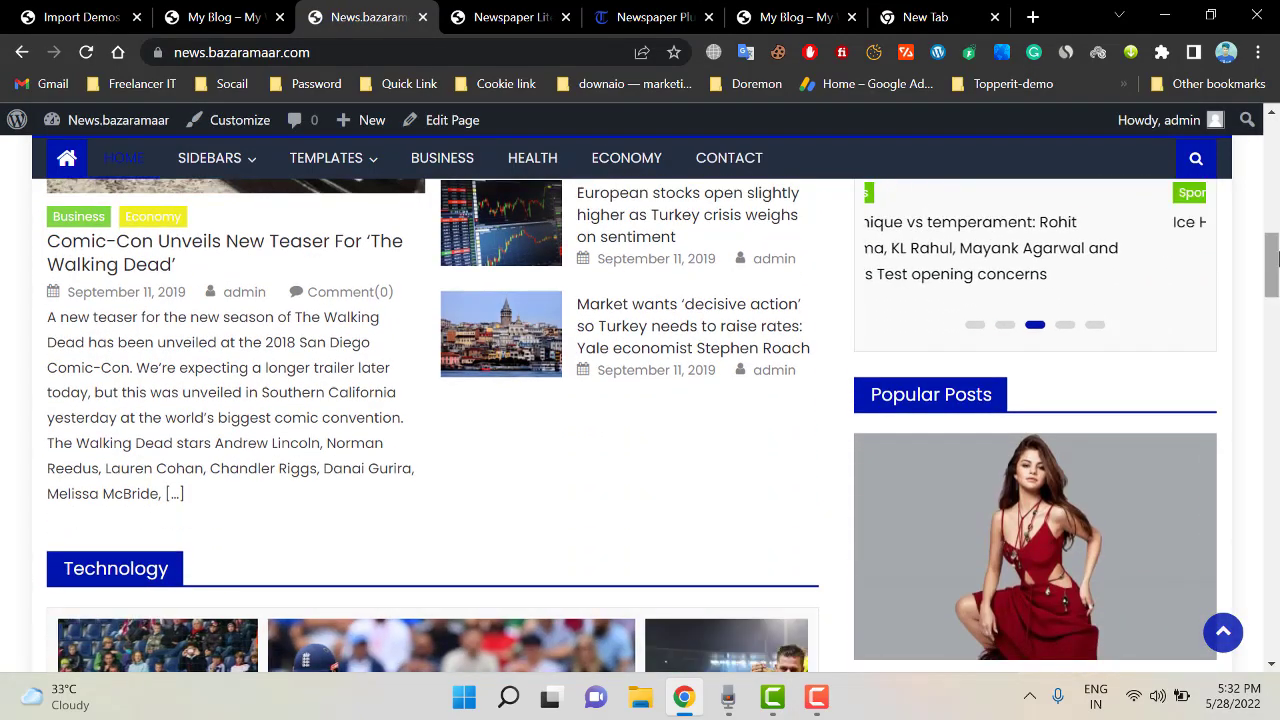
left_click_drag(1277, 258, 1275, 650)
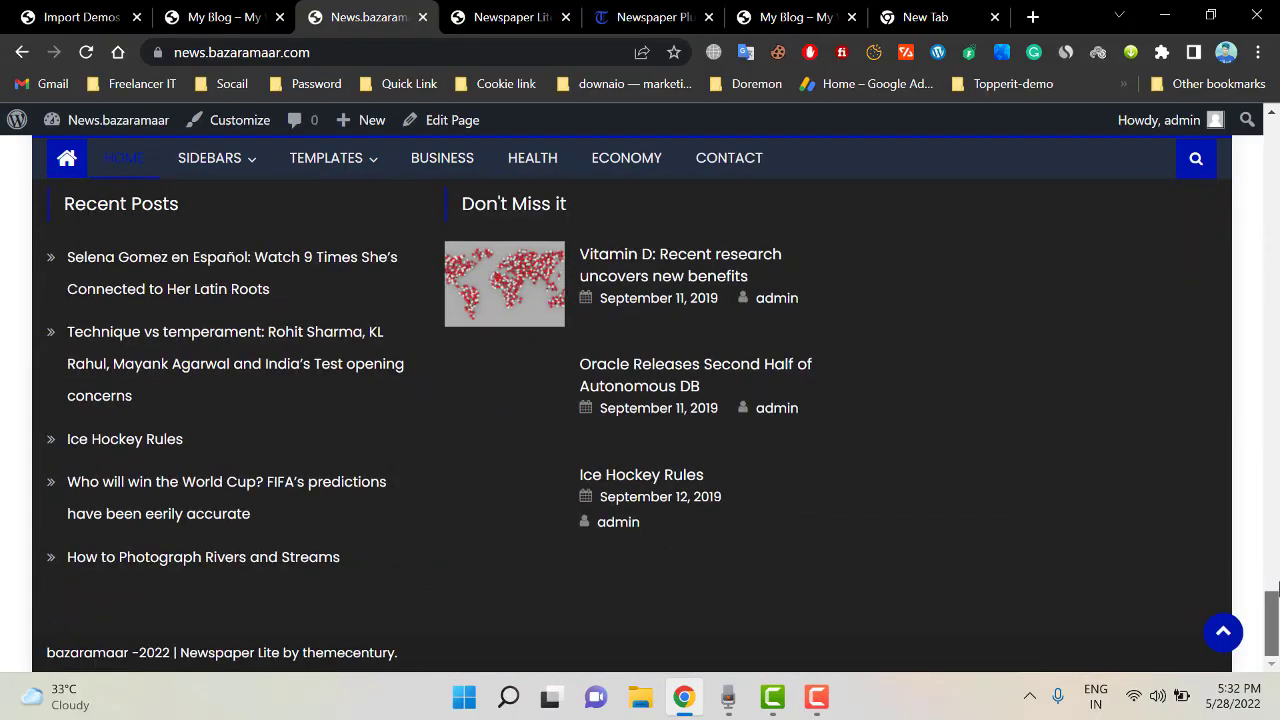
left_click_drag(1274, 590, 1252, 672)
scroll(648, 355, "up", 15)
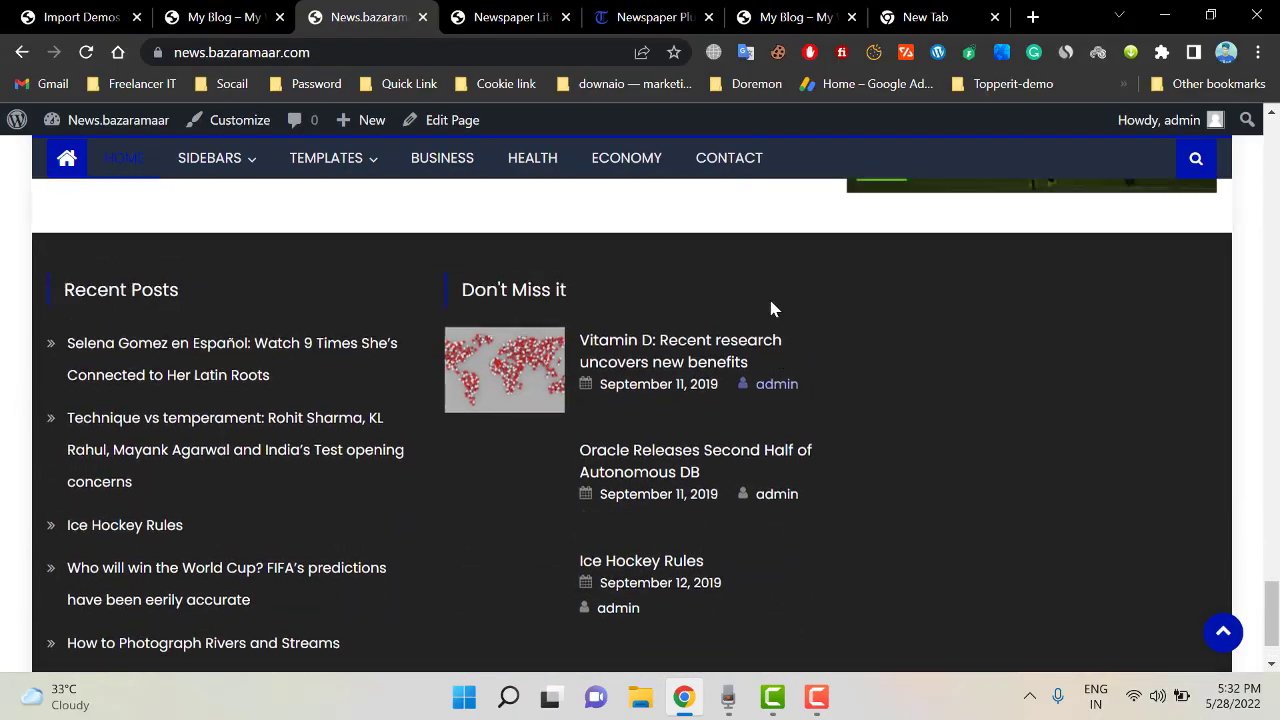
scroll(683, 355, "up", 8)
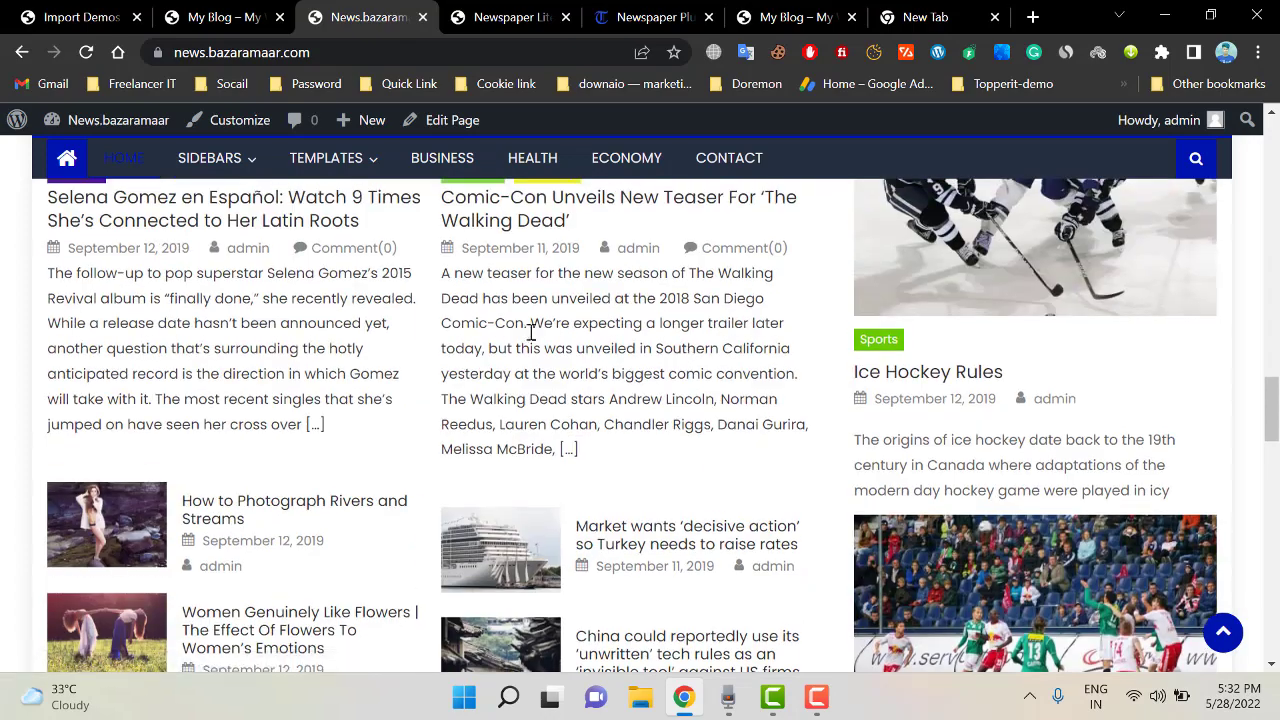
scroll(919, 358, "down", 4)
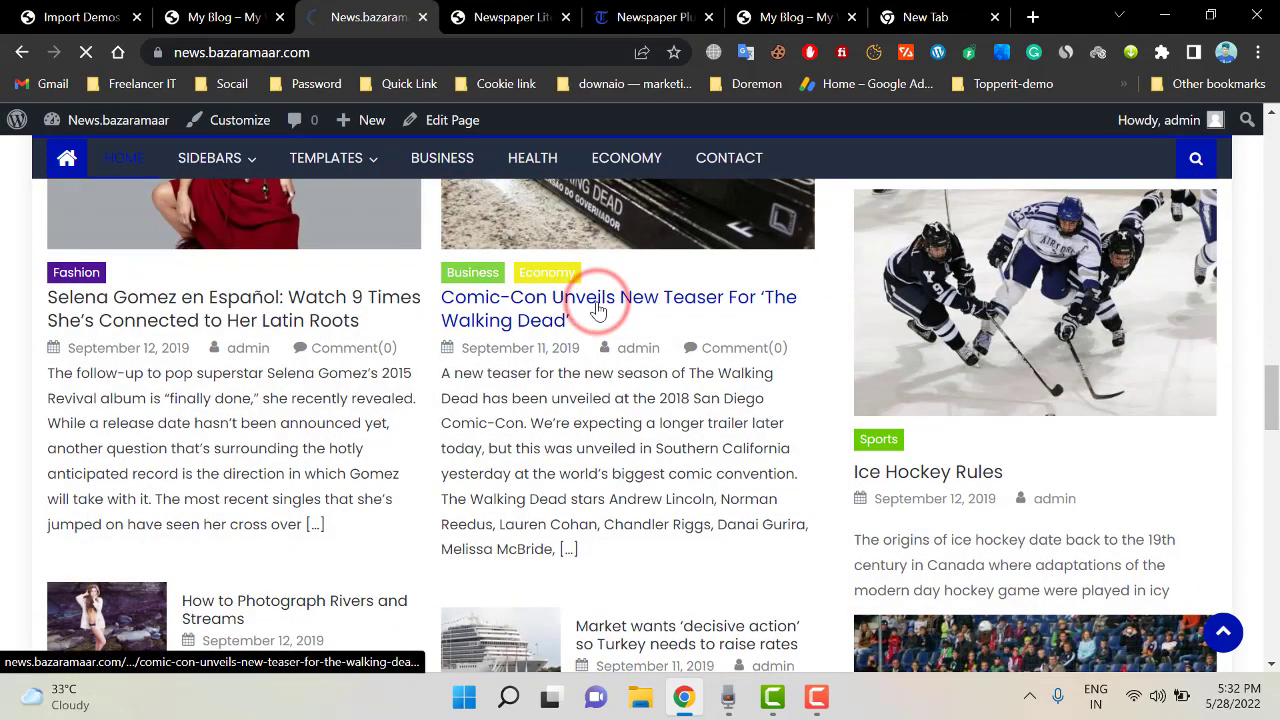
left_click(817, 697)
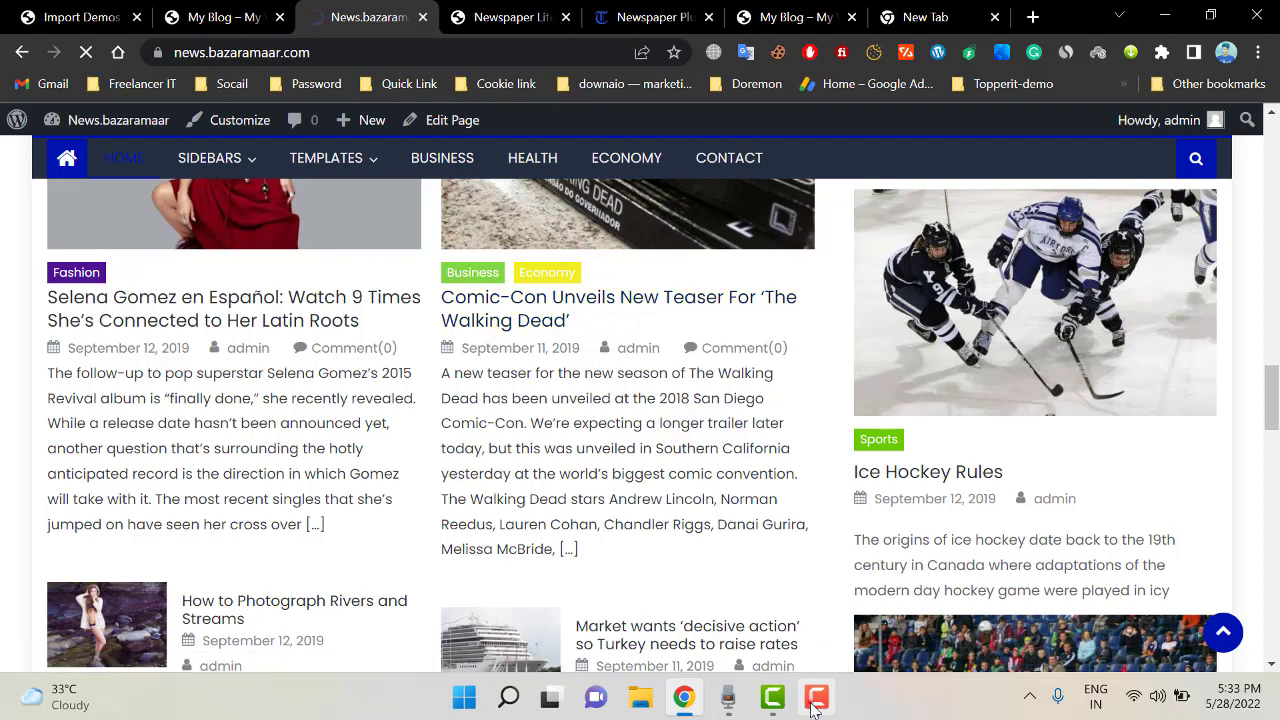